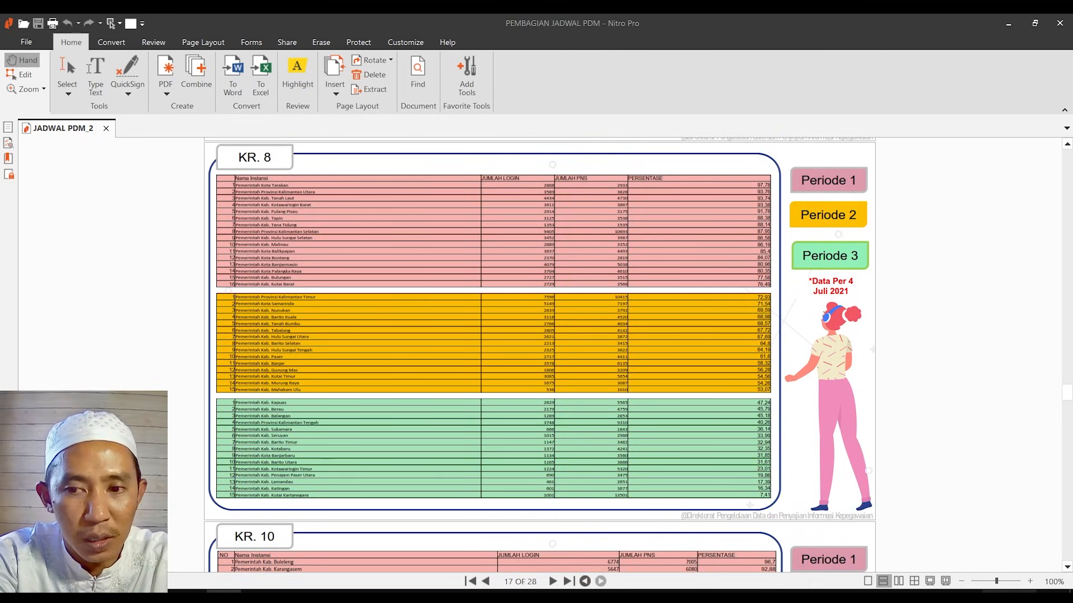
Zoom into the KR. 8 table on page 17, highlight 'Pemerintah Kab. Tapin', then return to page 15
click(1030, 582)
click(1030, 582)
click(1030, 581)
scroll(321, 365, down, 2)
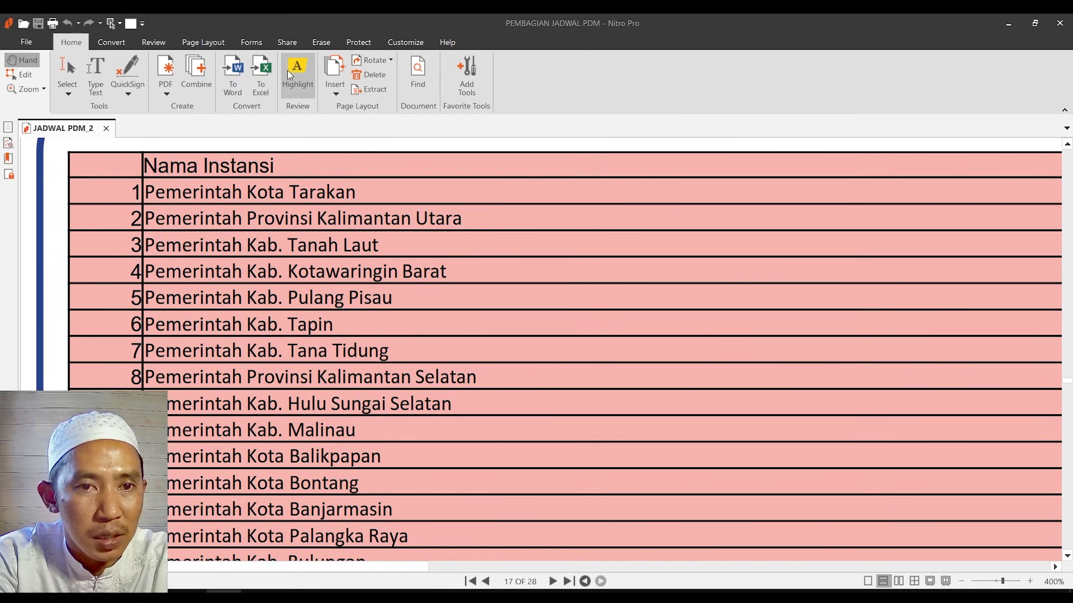
click(296, 75)
drag(161, 323, 369, 327)
scroll(376, 322, up, 15)
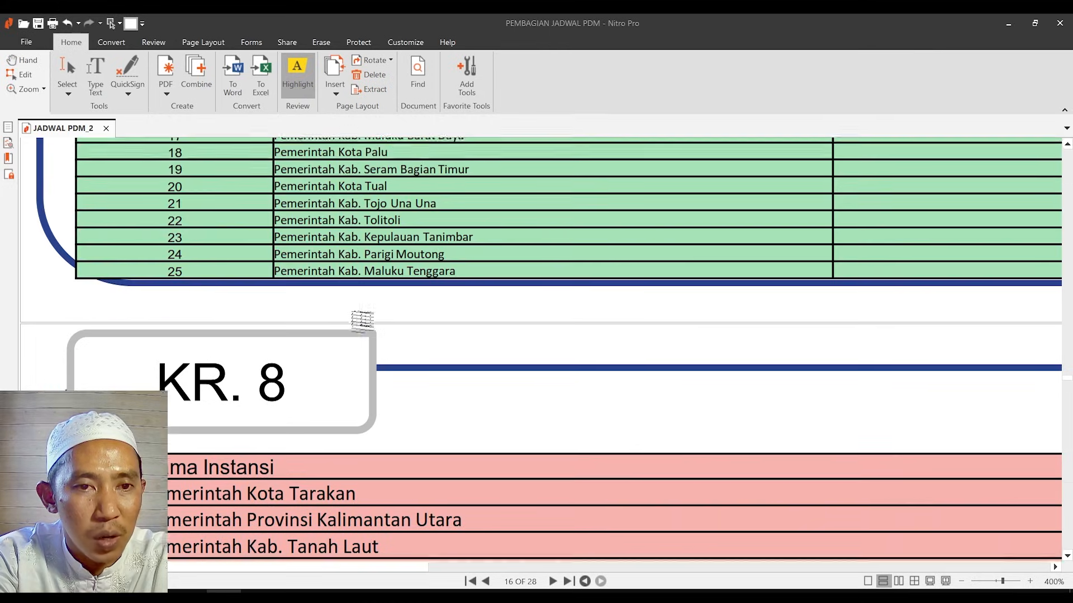
scroll(346, 268, up, 15)
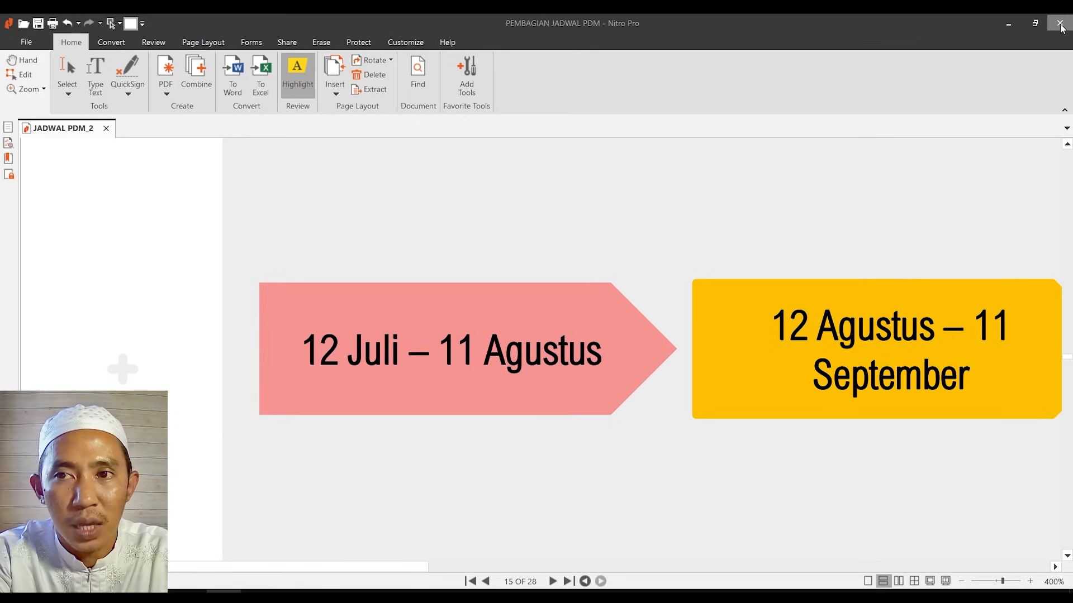
Close Nitro Pro and return the browser to the pdm-asn.bkn.go.id welcome page
click(156, 599)
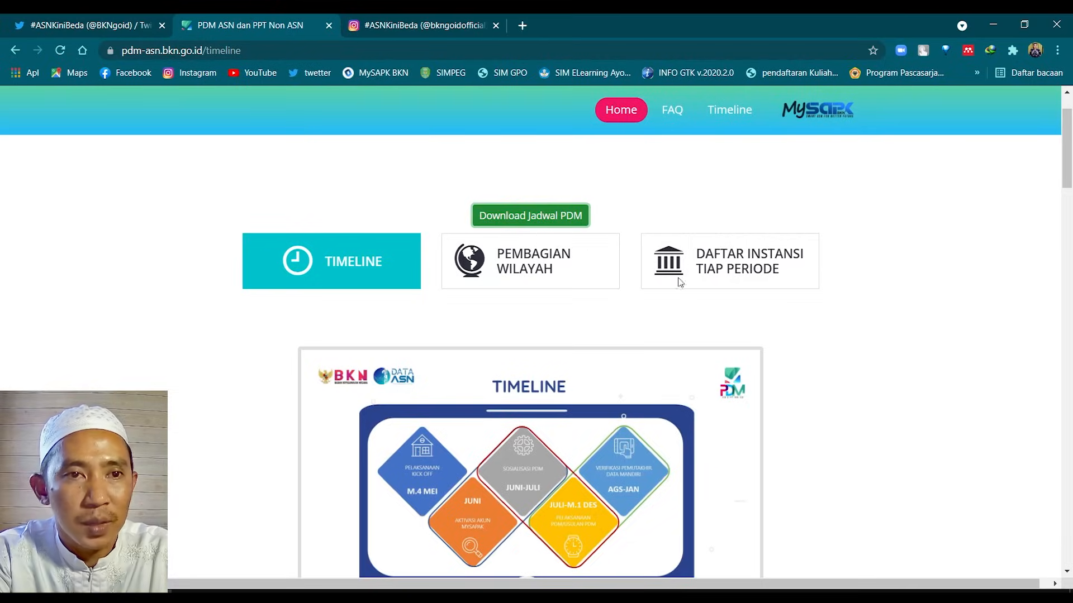
click(621, 111)
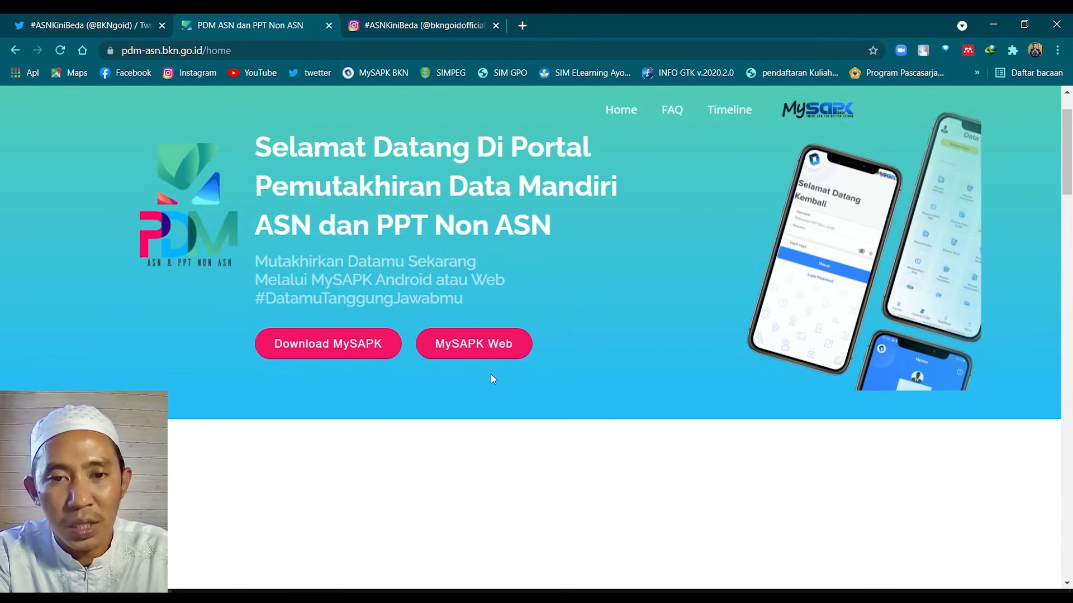
key(alt+Left)
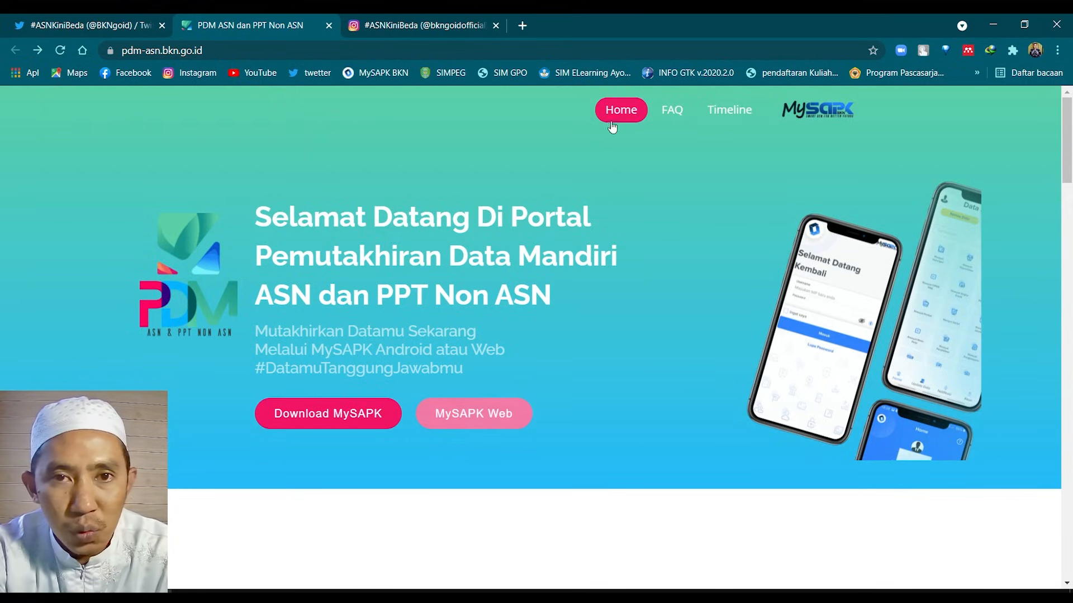
Search 'my sapk bkn' in a new tab and open the MySAPK BKN result
click(523, 27)
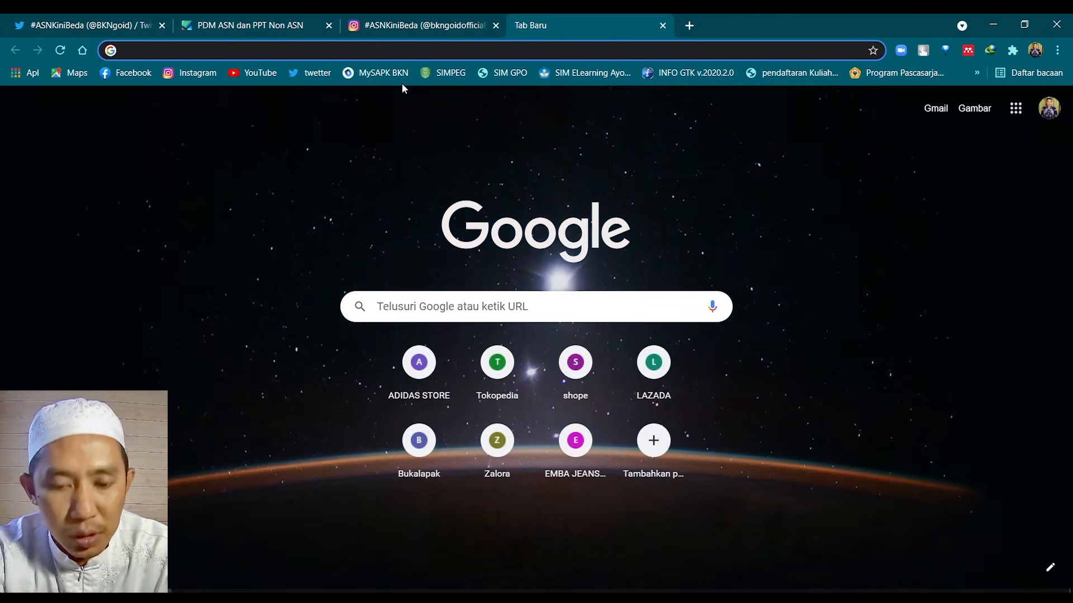
text(my s)
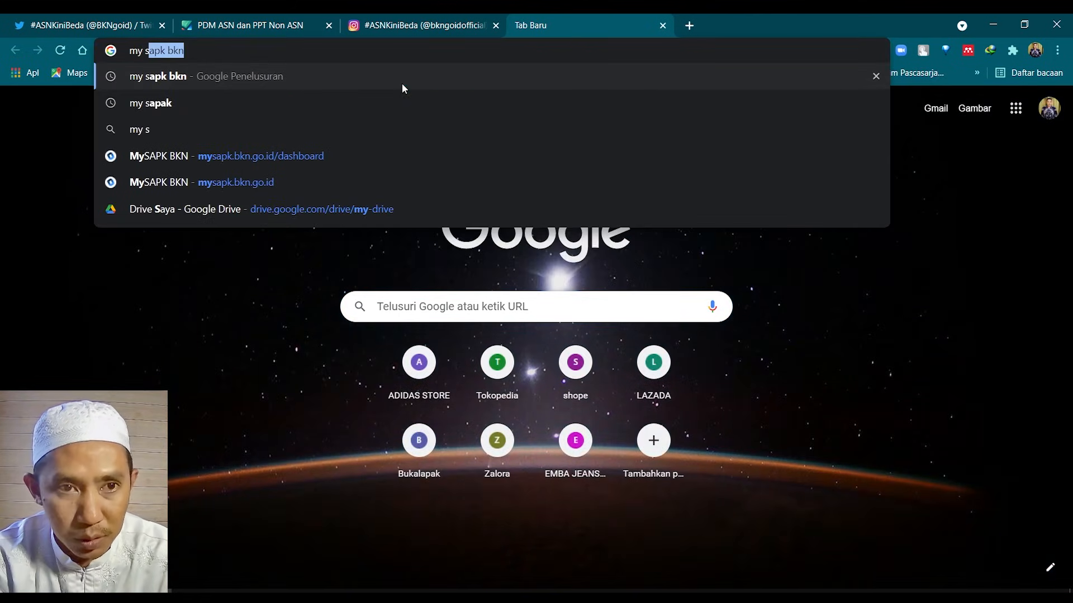
text(apl)
key(BackSpace)
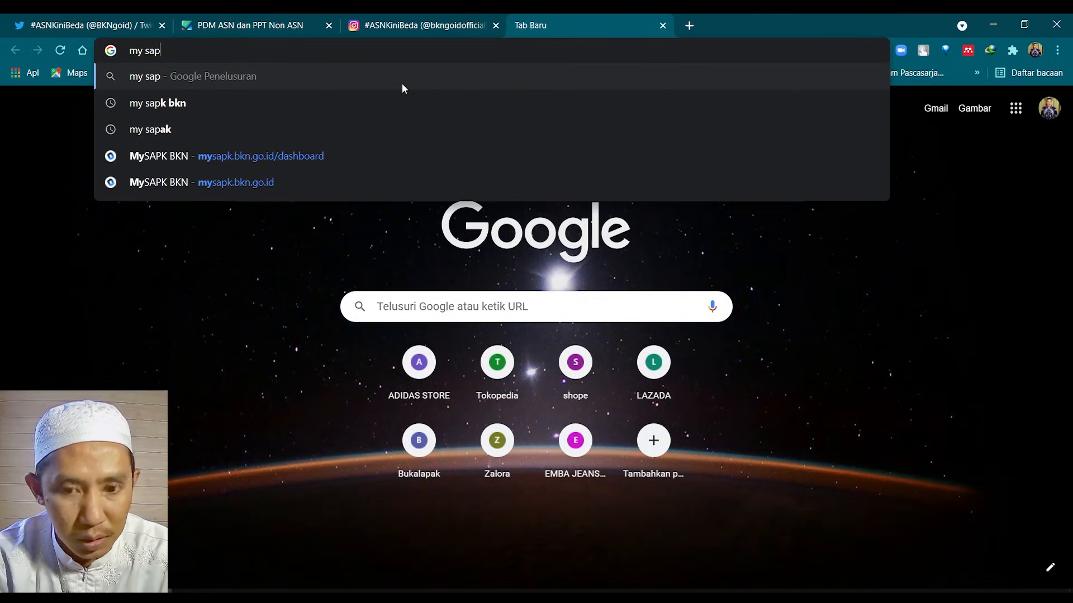
text(k bkn)
key(Return)
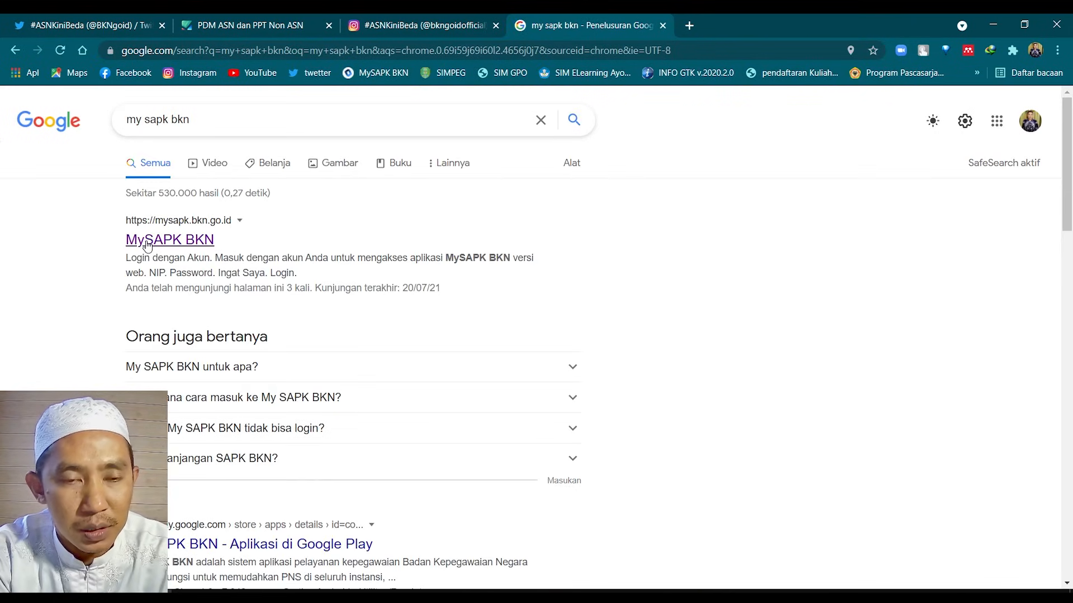
click(147, 242)
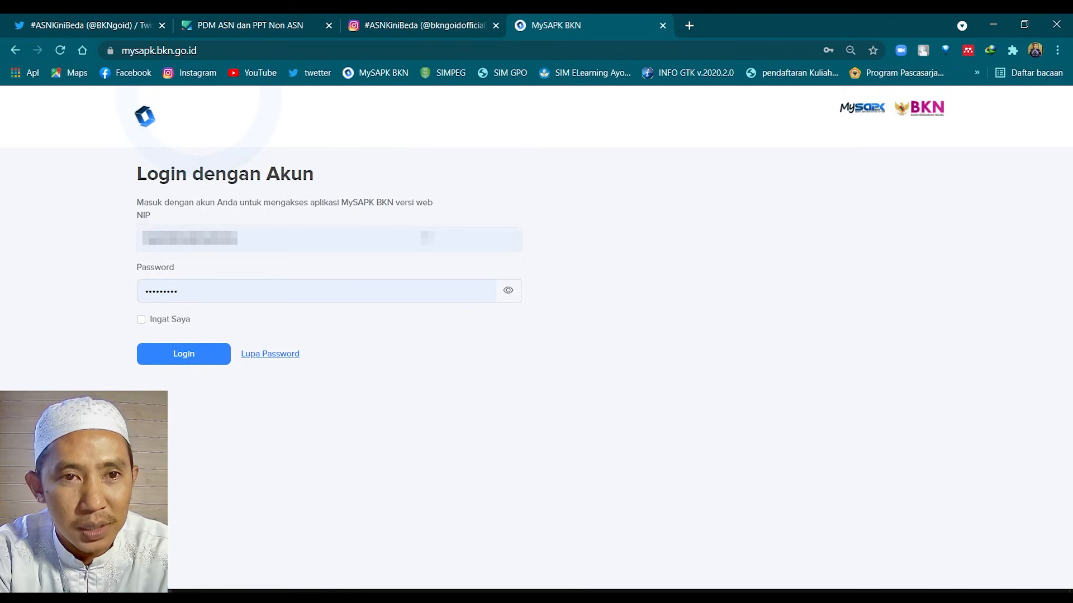
Open MySAPK Web from the PDM ASN portal tab and close the duplicate MySAPK tab
click(266, 20)
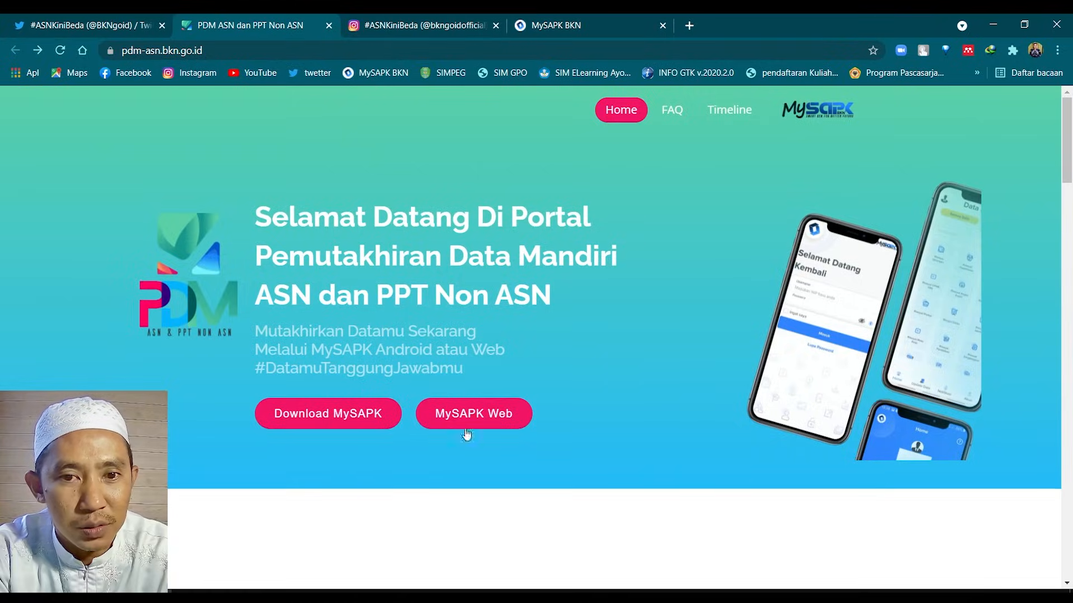
click(466, 426)
click(591, 32)
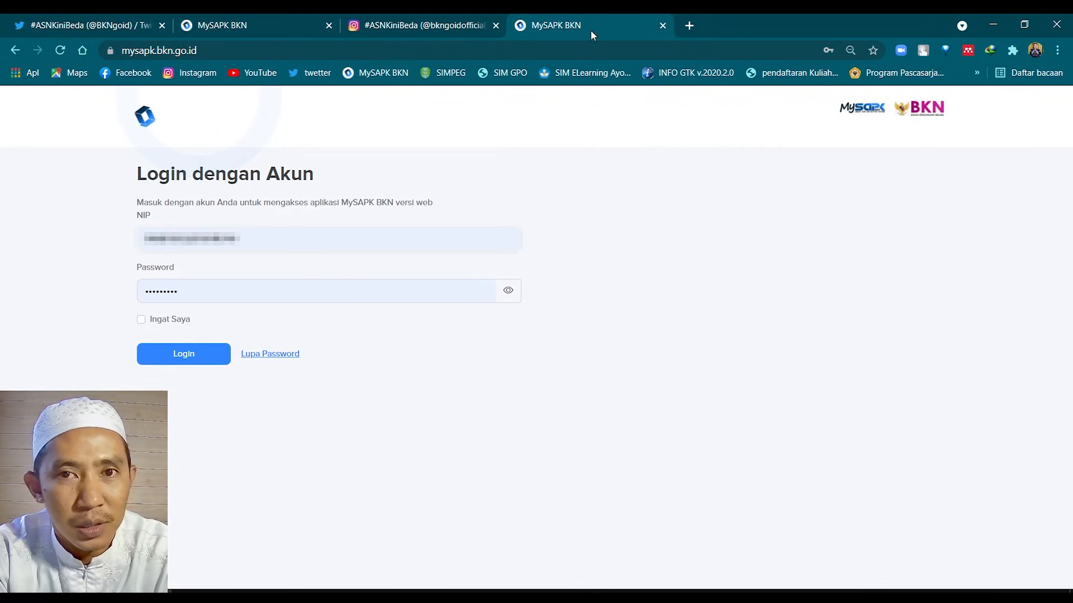
click(663, 25)
click(218, 23)
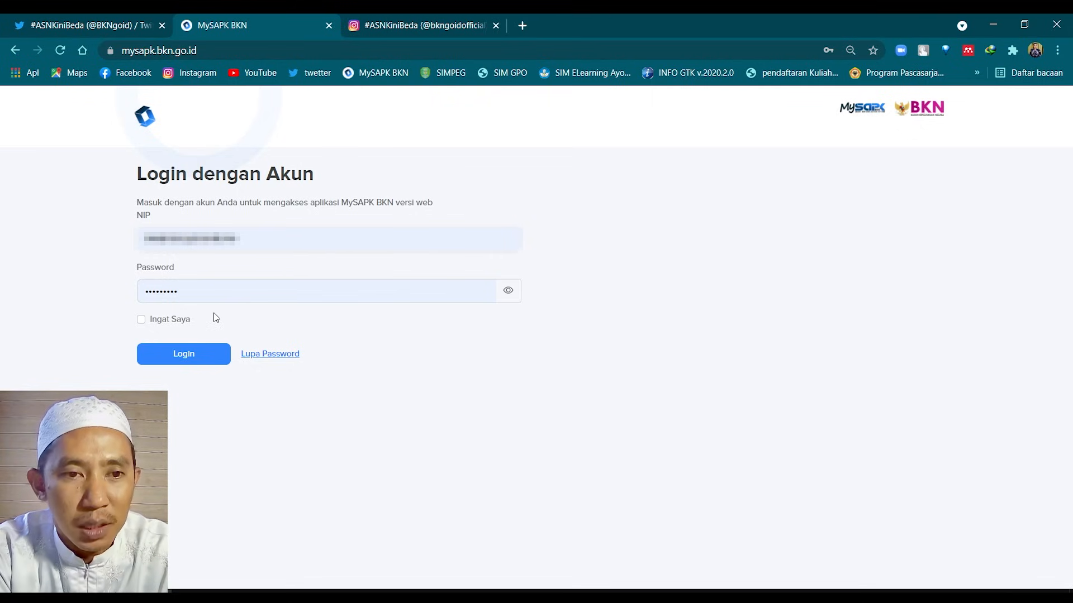
Log in to MySAPK BKN and go to Pemutakhiran Data Mandiri from the sidebar
click(197, 362)
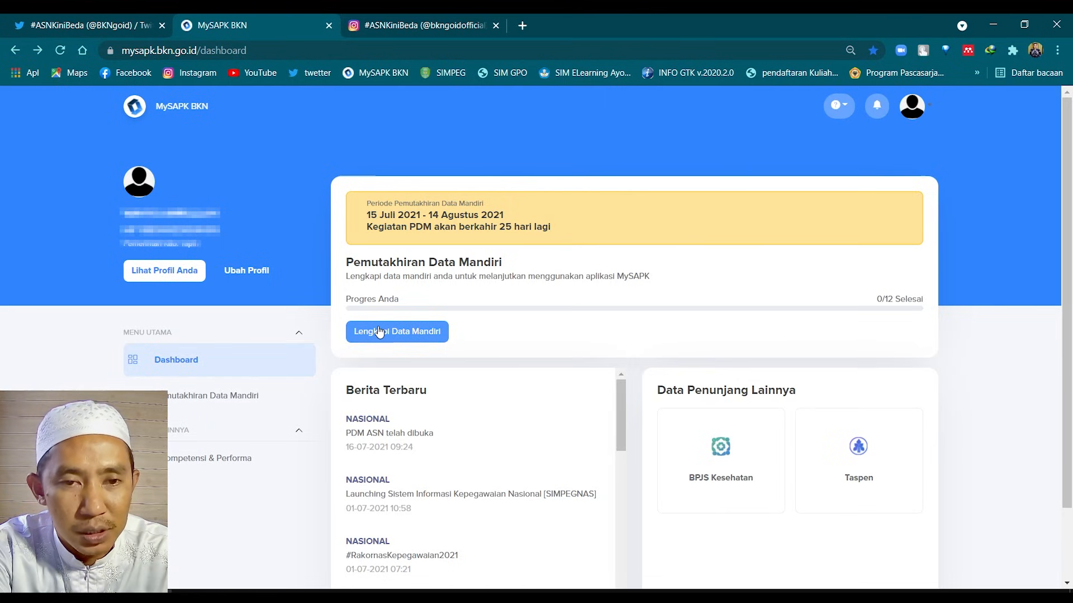
click(258, 398)
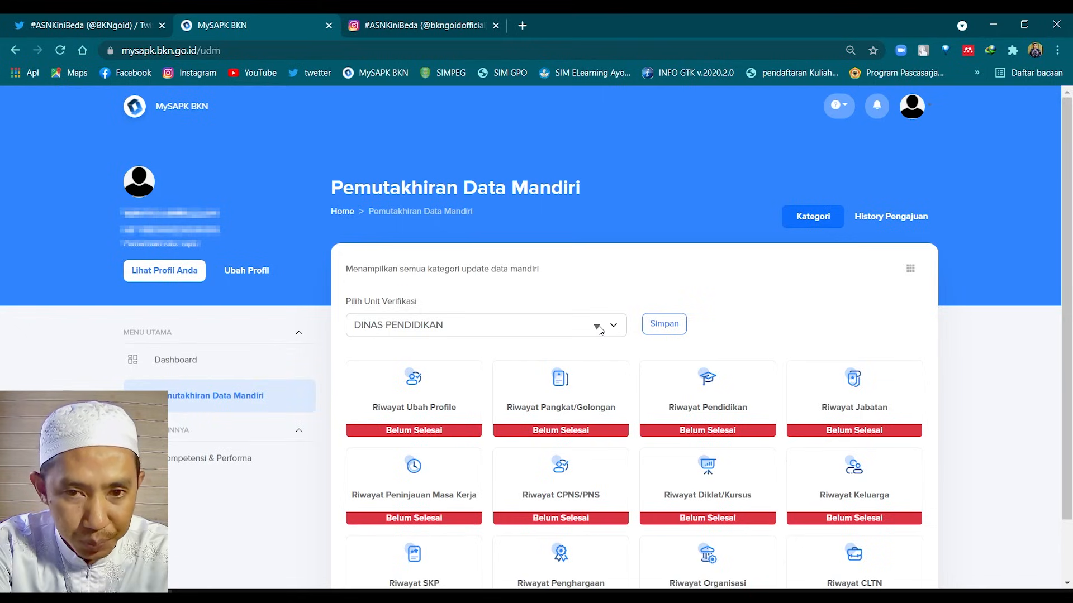
Clear the Pilih Unit Verifikasi field and browse its dropdown list for DINAS PENDIDIKAN
click(599, 329)
drag(480, 332, 243, 342)
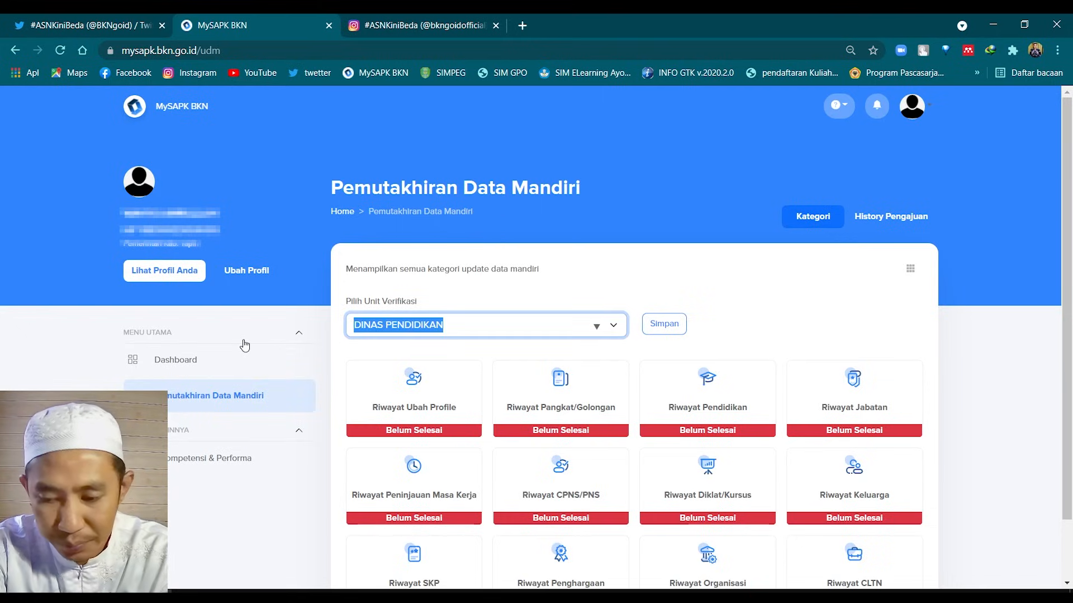
key(BackSpace)
click(596, 326)
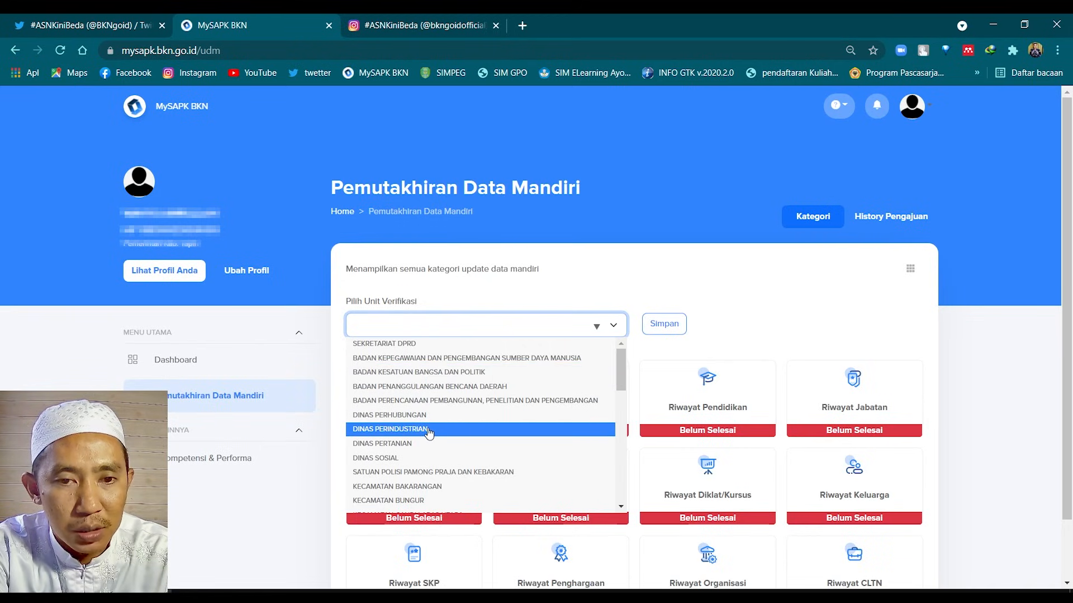
scroll(429, 433, down, 10)
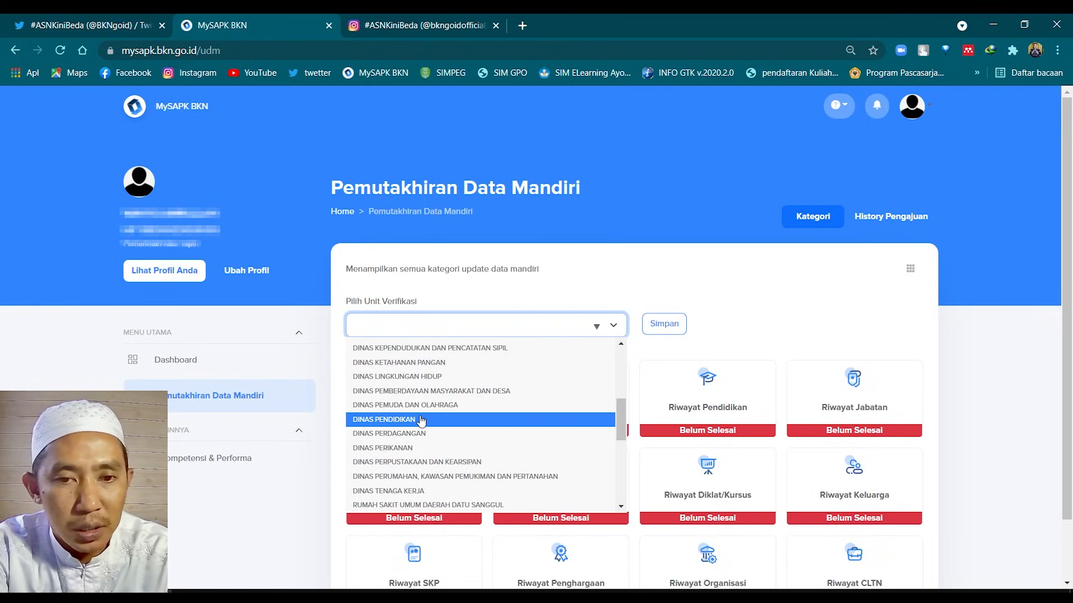
scroll(421, 420, down, 5)
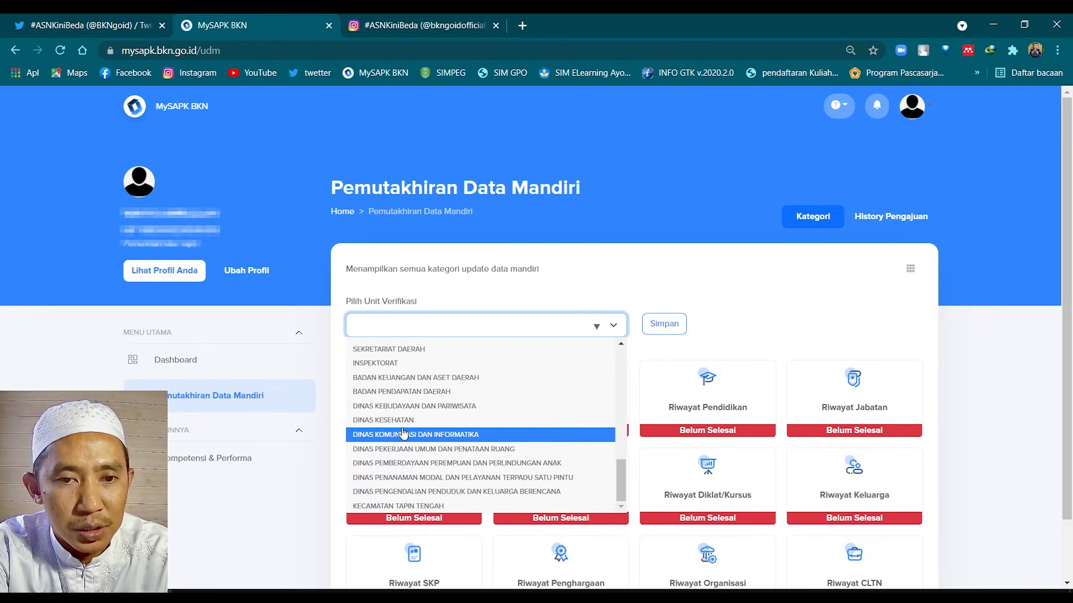
scroll(406, 431, up, 1)
scroll(406, 431, down, 1)
scroll(398, 473, down, 1)
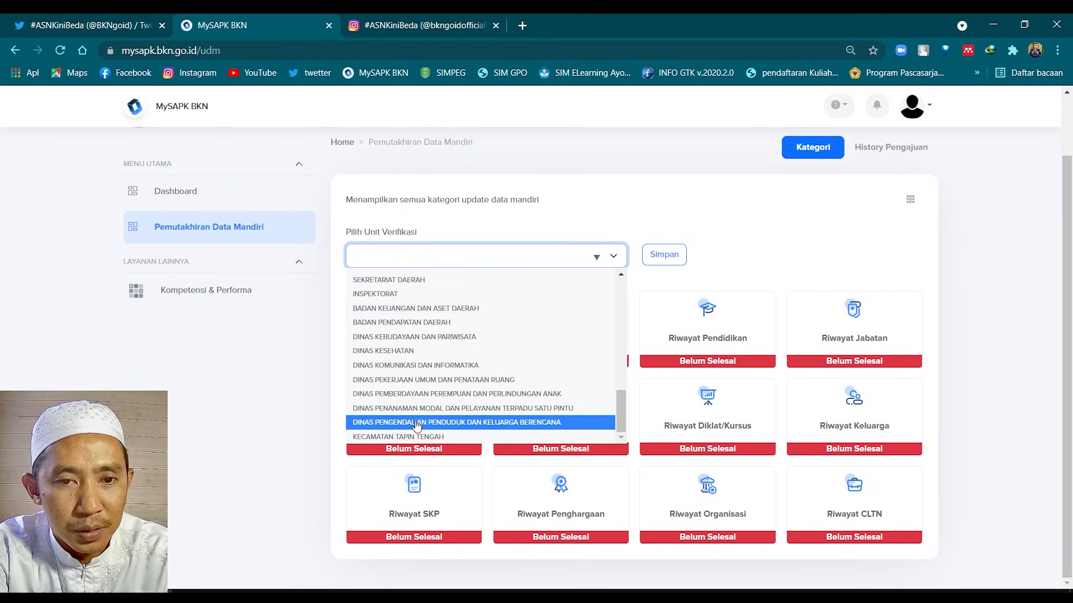
scroll(428, 408, up, 3)
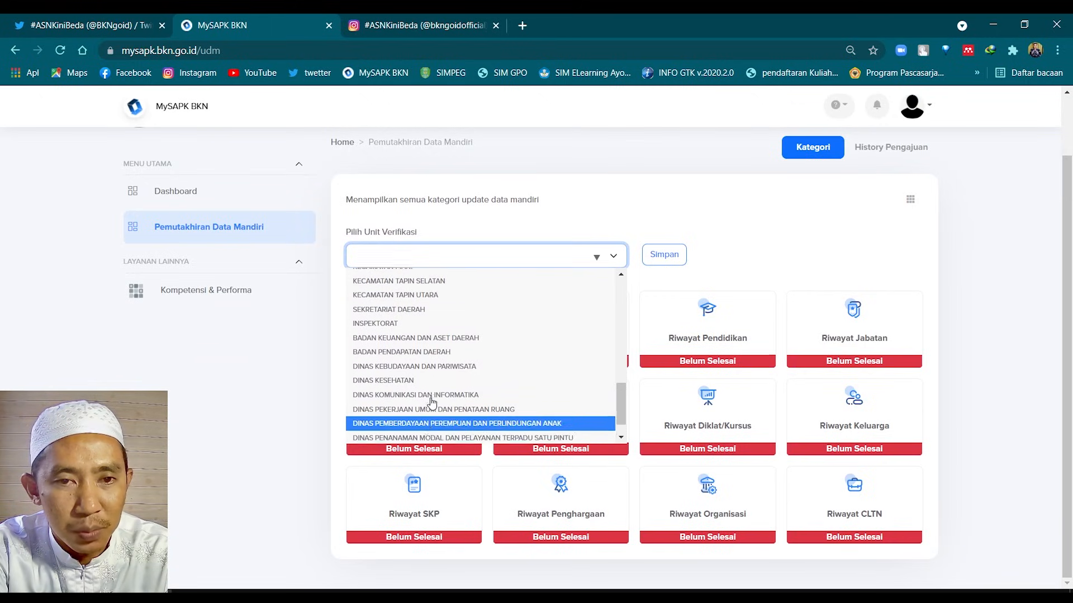
scroll(432, 378, up, 3)
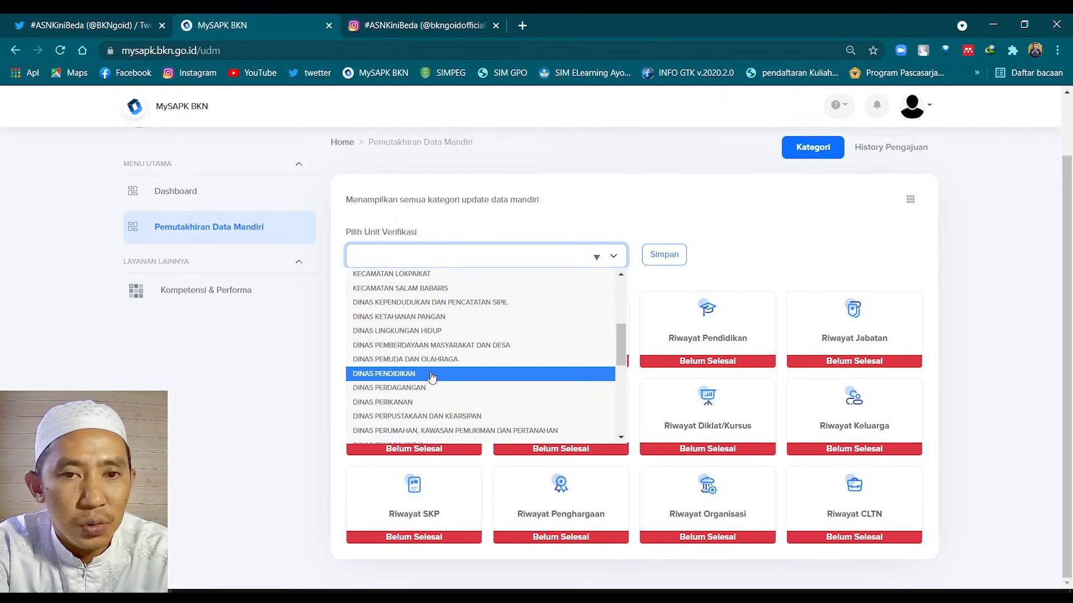
Choose DINAS PENDIDIKAN, save it with Simpan, and dismiss the Berhasil message
click(432, 377)
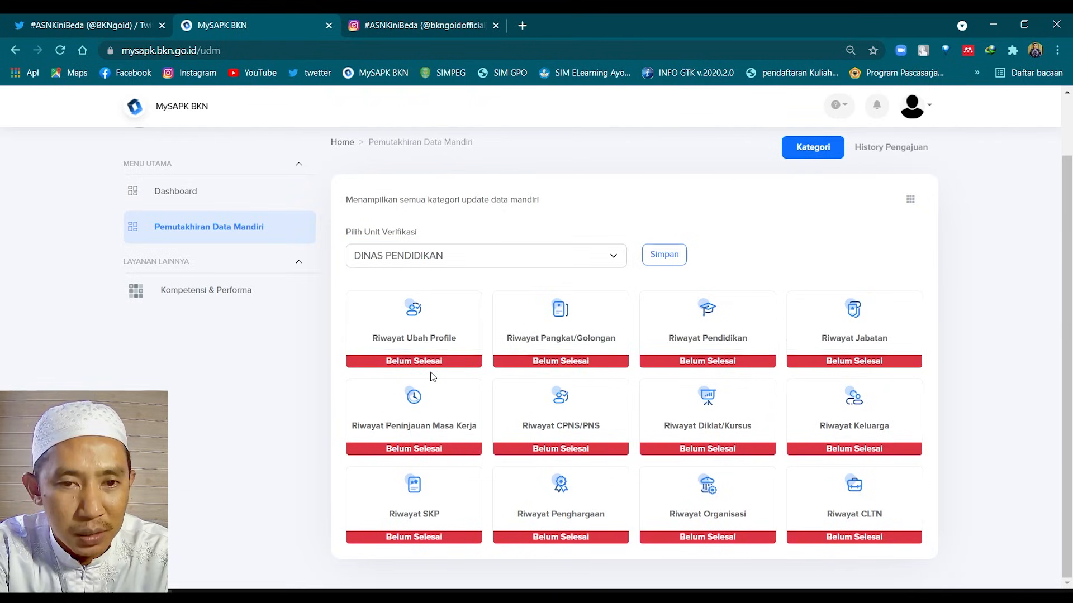
click(663, 258)
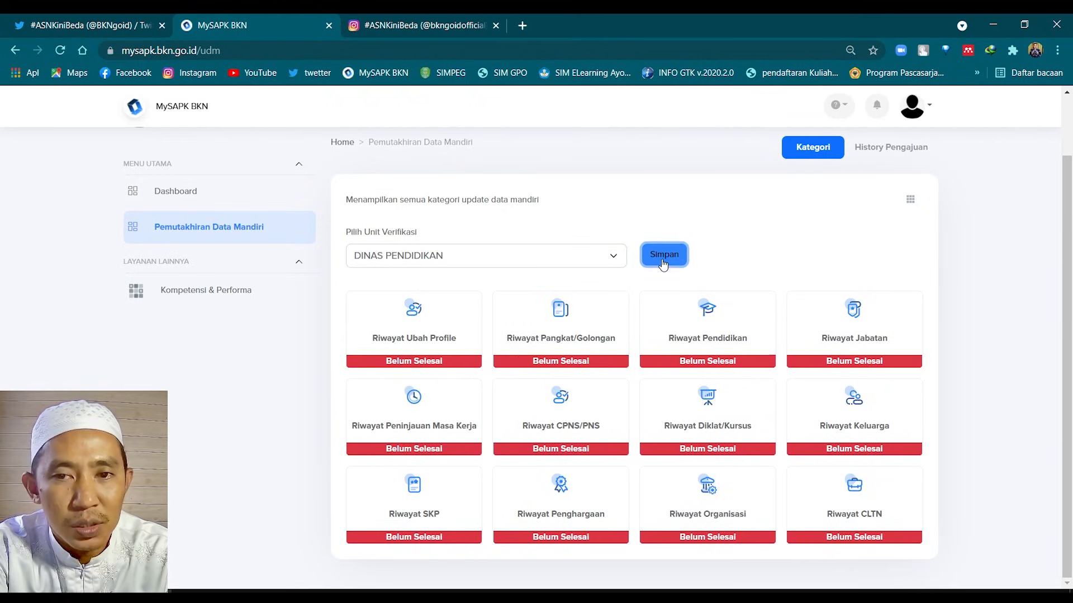
click(541, 405)
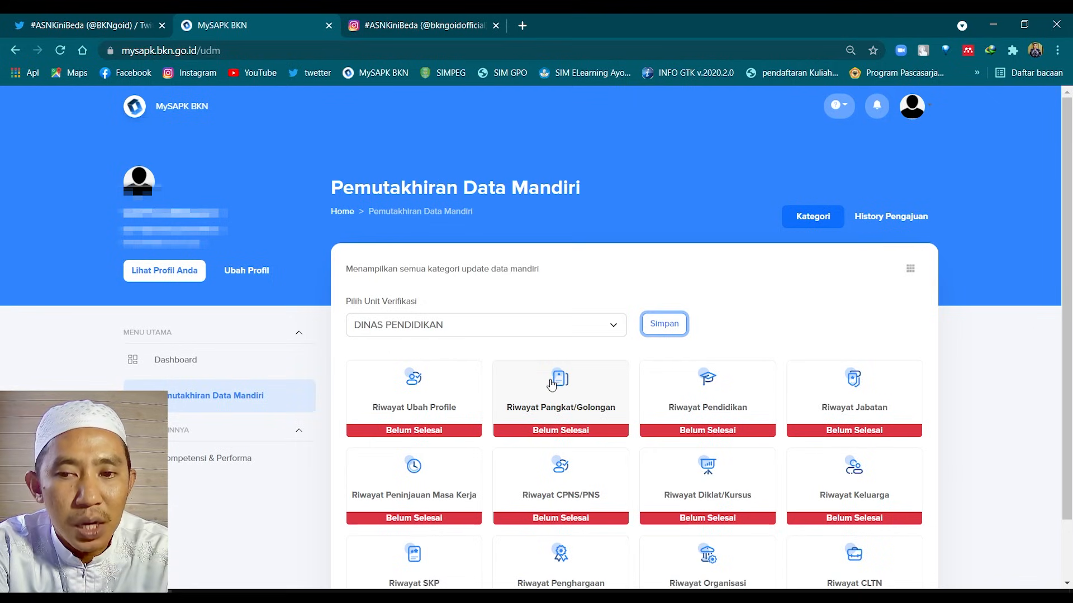
scroll(552, 383, down, 1)
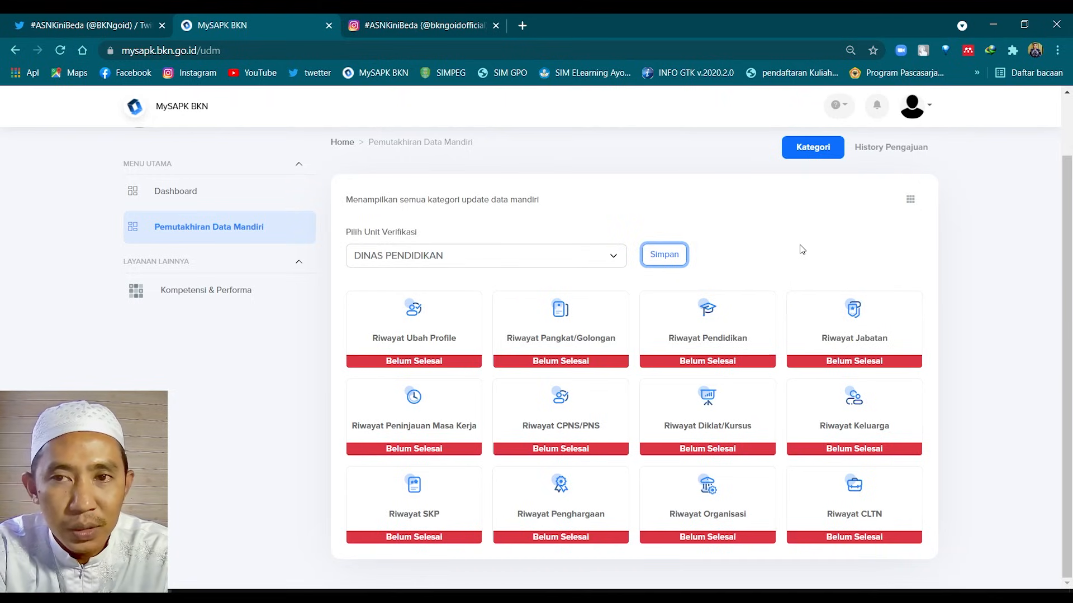
Log out, sign in with a saved account, and open its Pemutakhiran Data Mandiri page
click(917, 110)
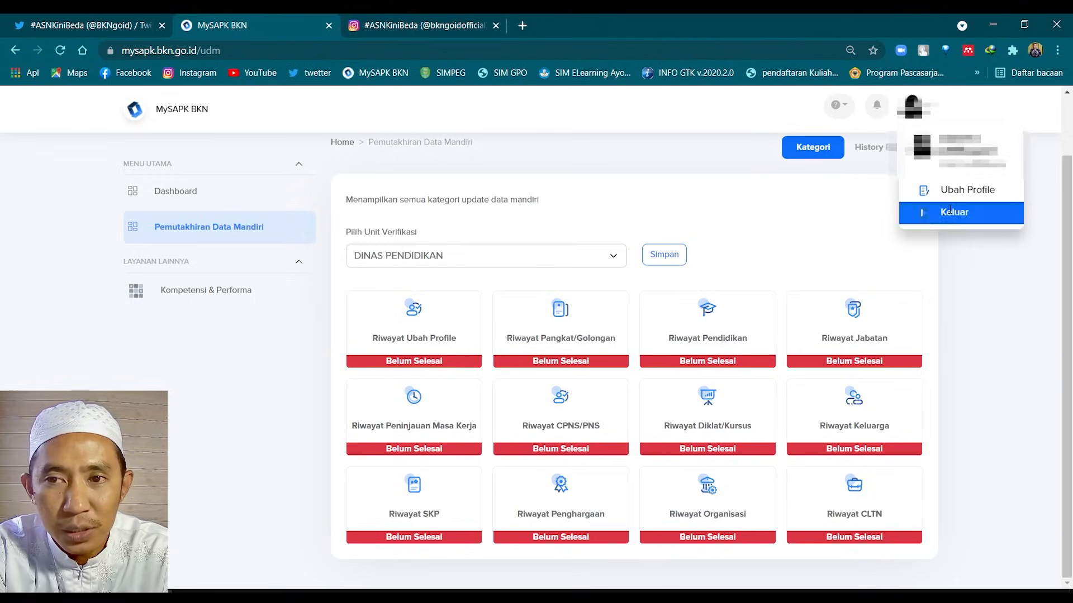
click(951, 212)
click(347, 238)
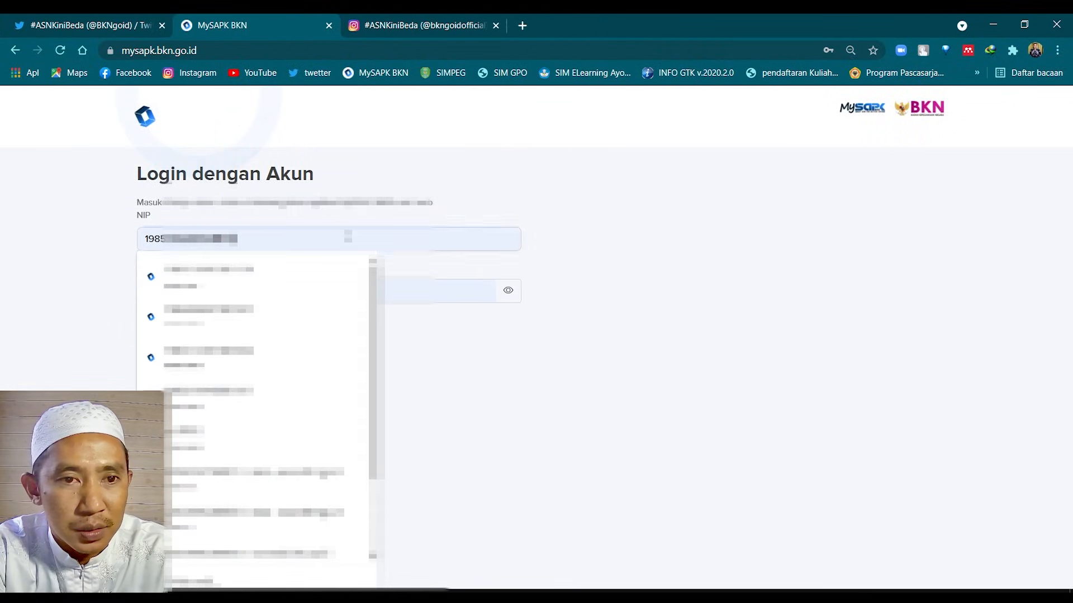
click(215, 286)
key(Return)
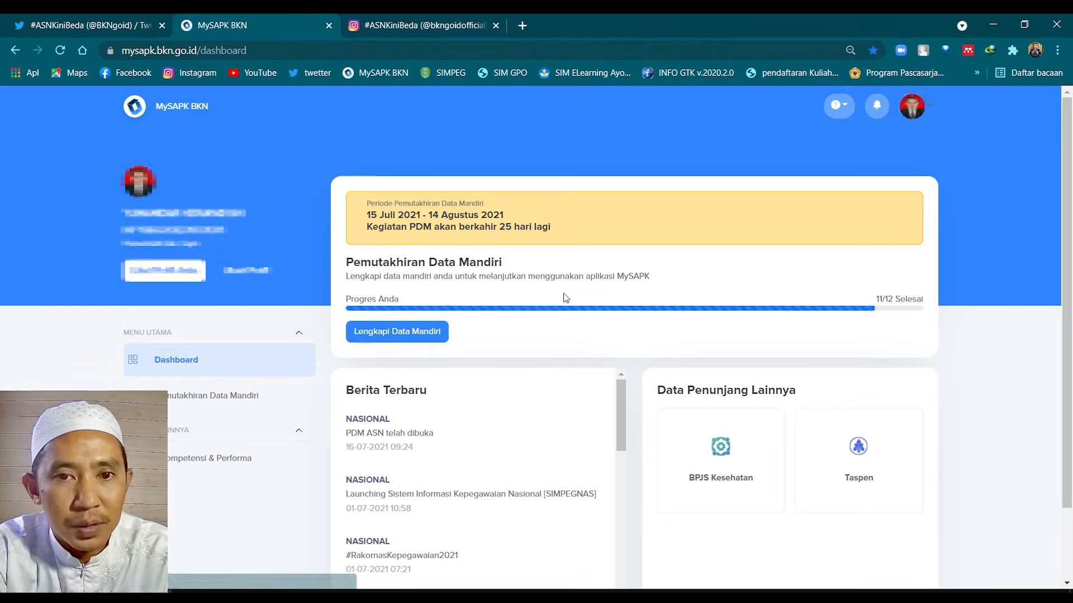
click(204, 391)
scroll(559, 373, down, 2)
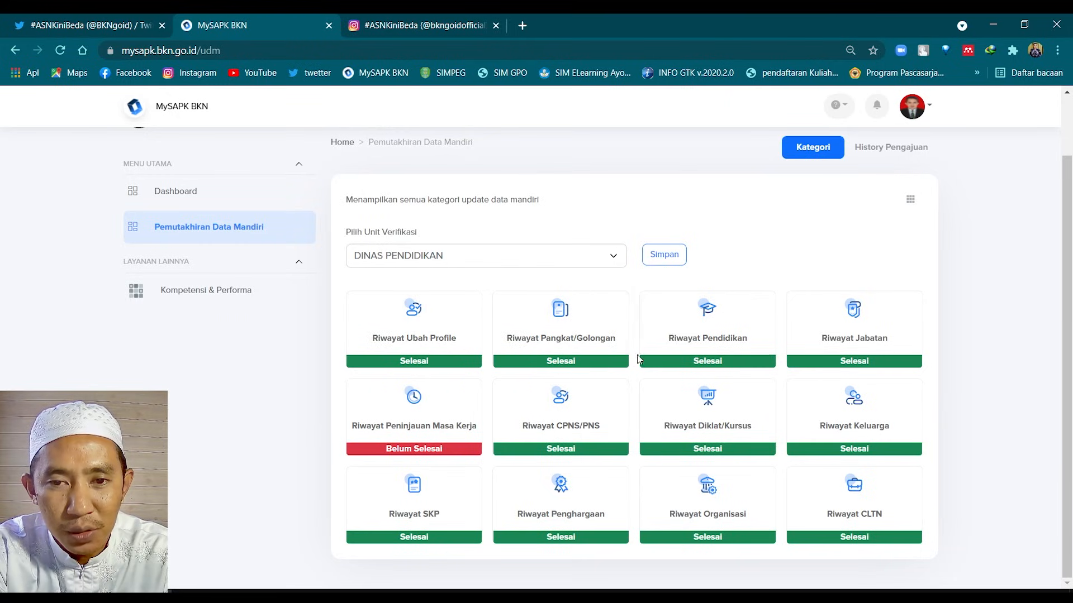
Log out again and sign in with another saved account to reach its Dashboard
click(923, 110)
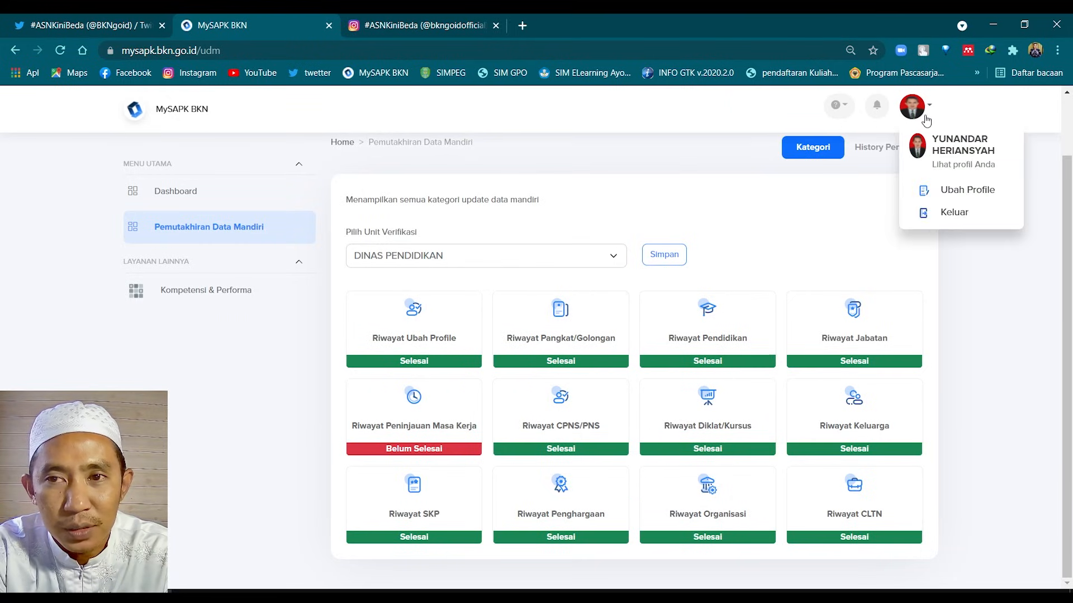
click(944, 213)
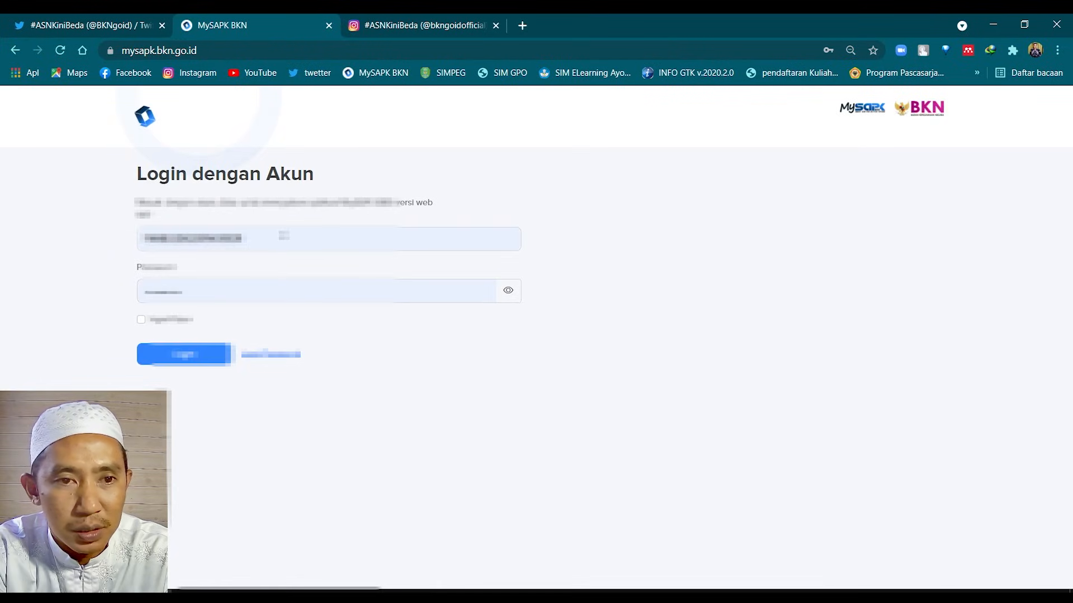
click(282, 235)
click(214, 317)
click(183, 353)
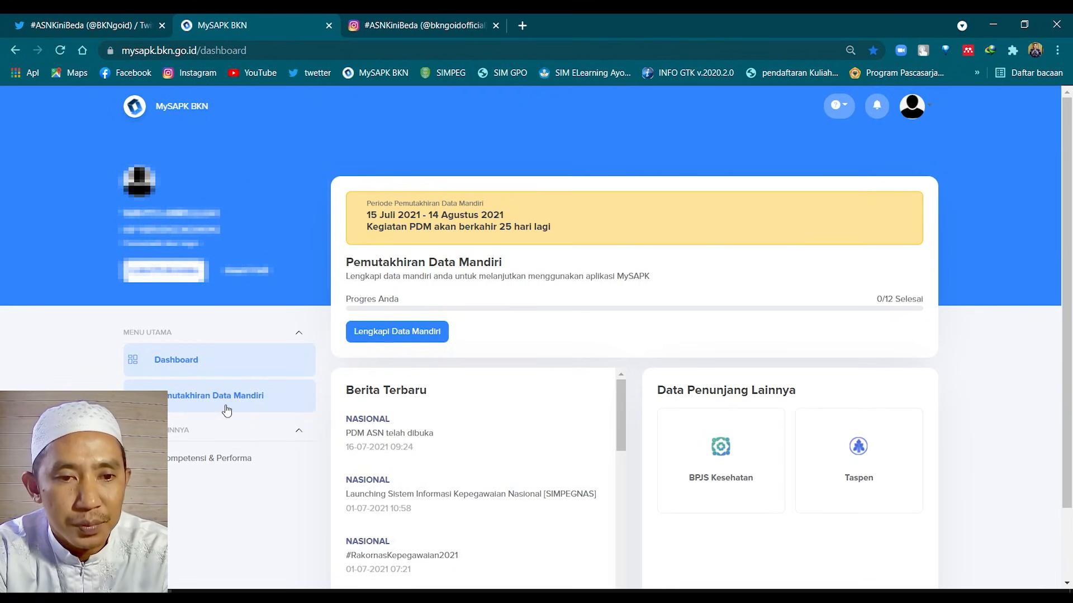
Open Pemutakhiran Data Mandiri and scroll down to the twelve Belum Selesai category cards
click(228, 407)
scroll(657, 398, down, 3)
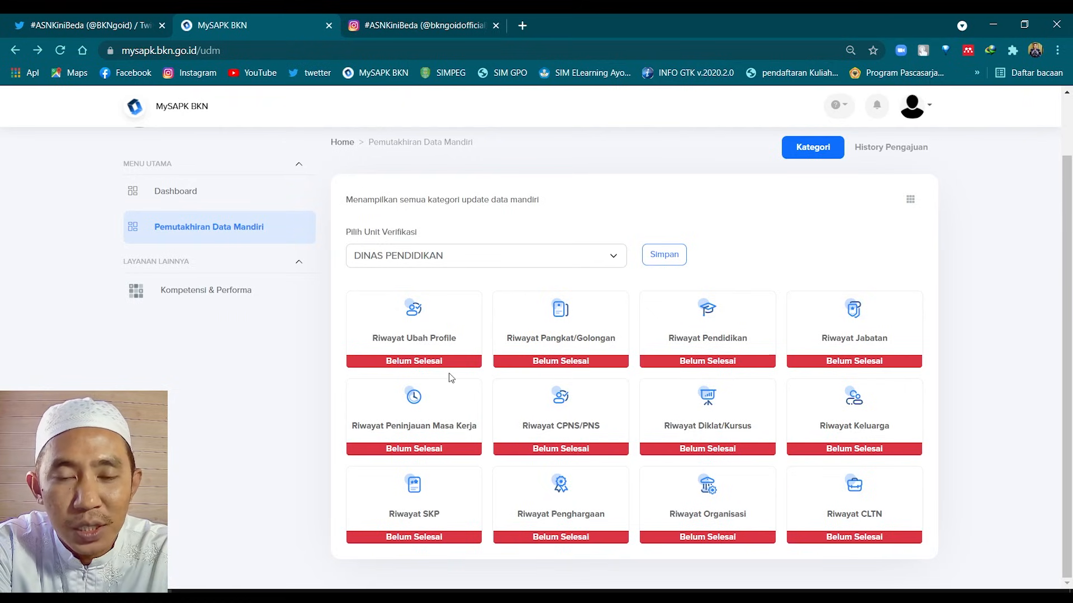
Open the Riwayat Ubah Profile card to show Informasi Utama with Nama, NIP and Satuan Kerja
click(424, 342)
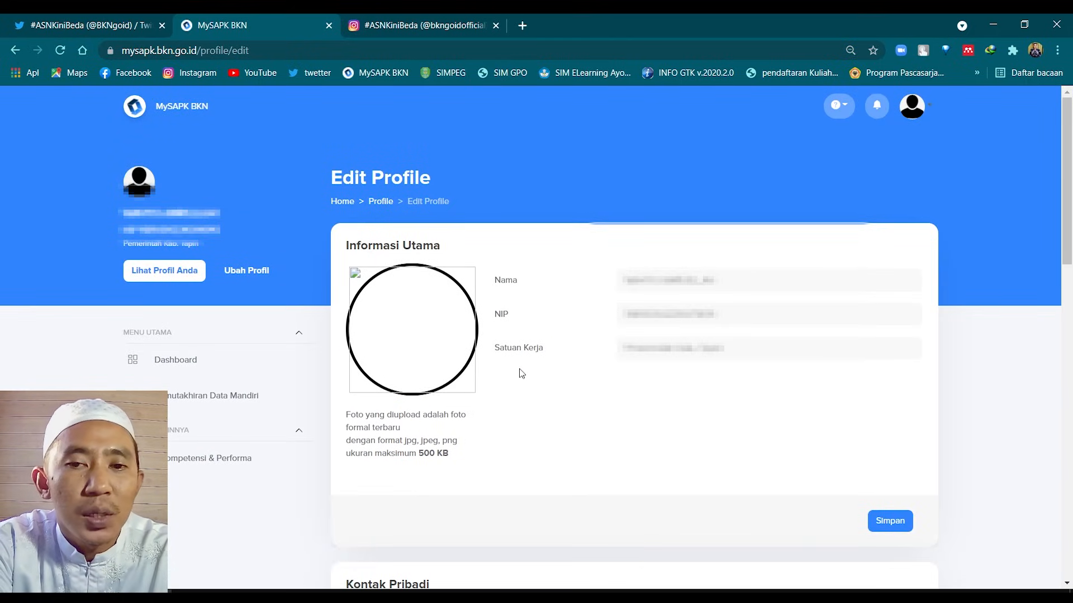
scroll(519, 373, down, 2)
scroll(519, 373, up, 2)
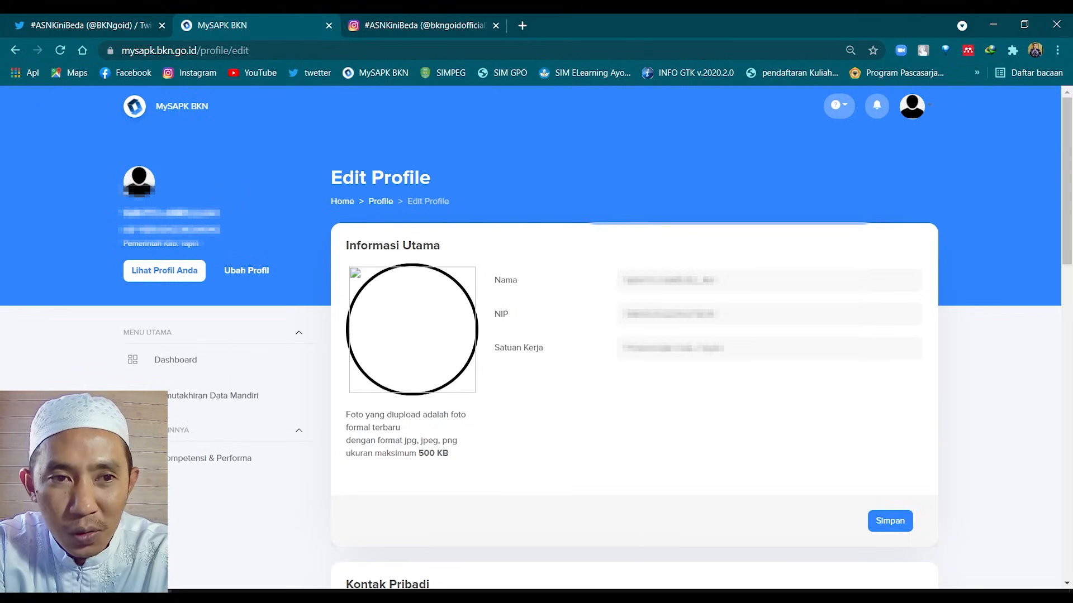
click(437, 361)
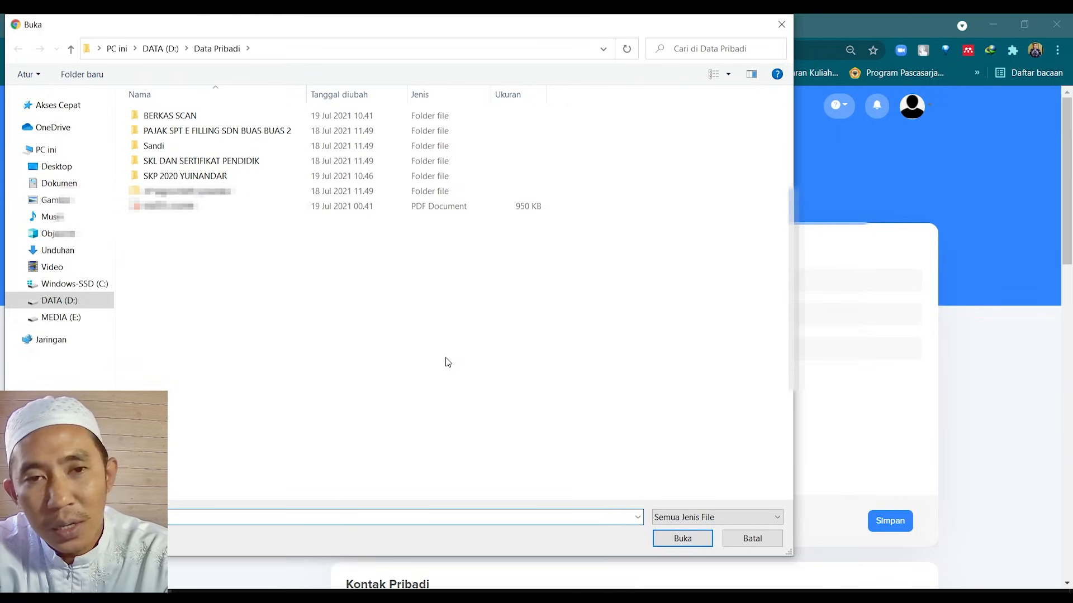
click(752, 539)
scroll(542, 406, down, 1)
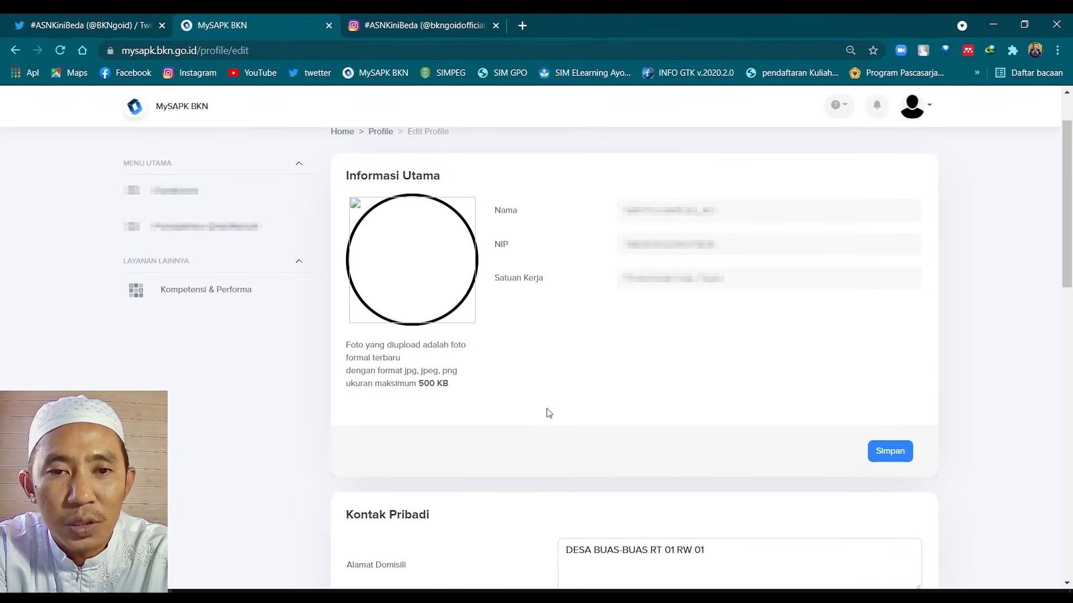
click(888, 455)
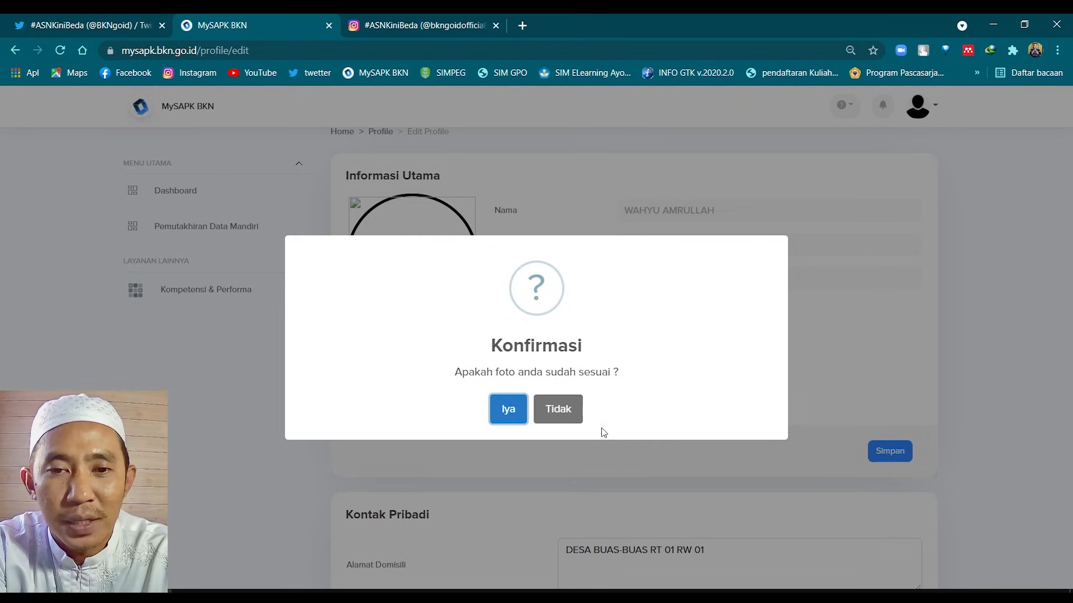
click(566, 407)
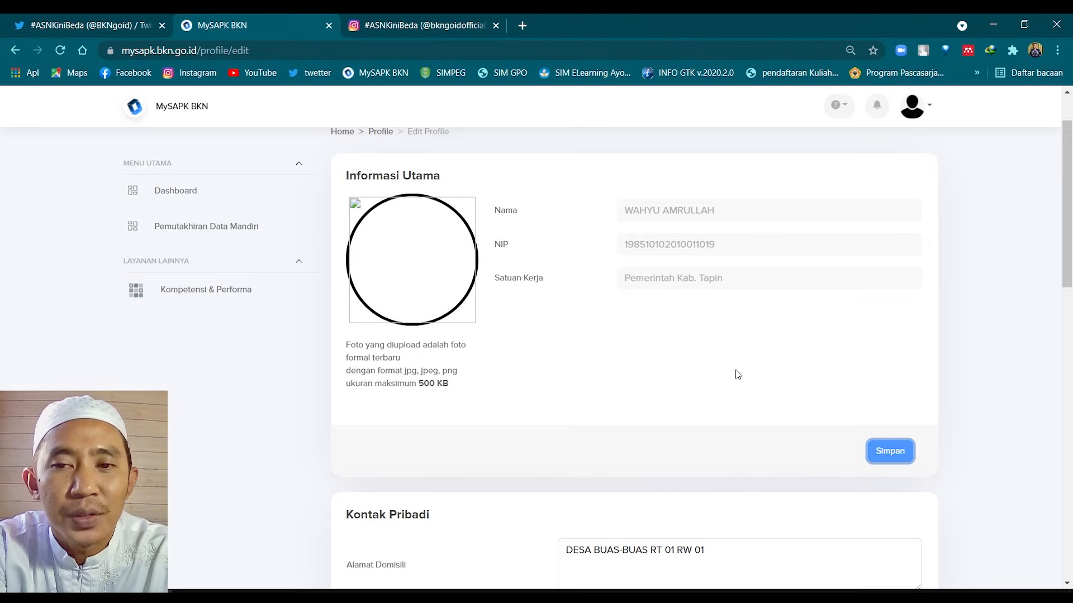
scroll(731, 373, down, 4)
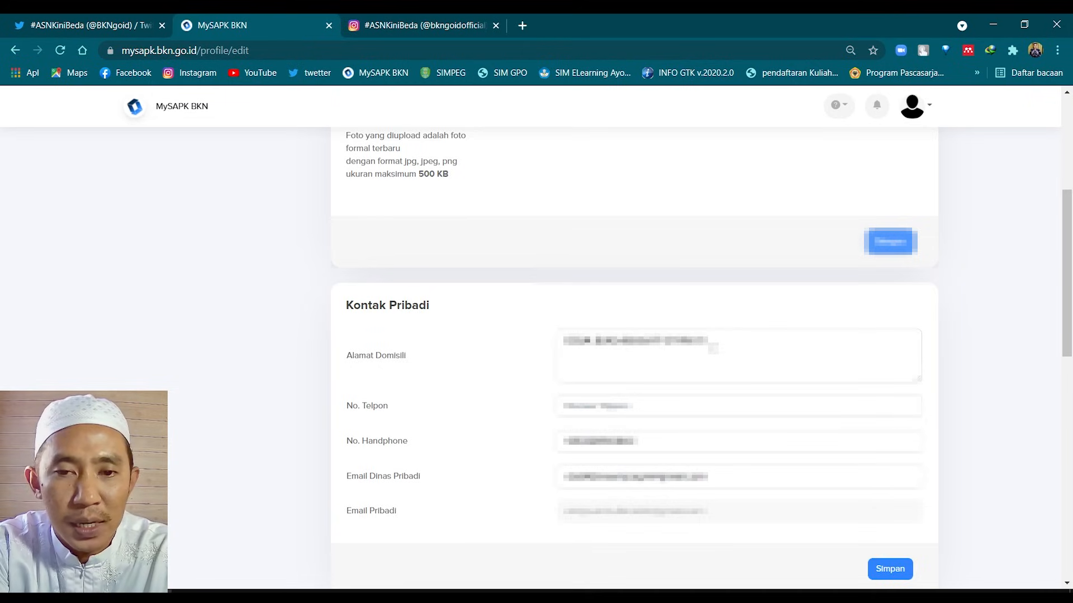
Try saving Kontak Pribadi, revealing the empty No. Telpon error
scroll(713, 347, down, 1)
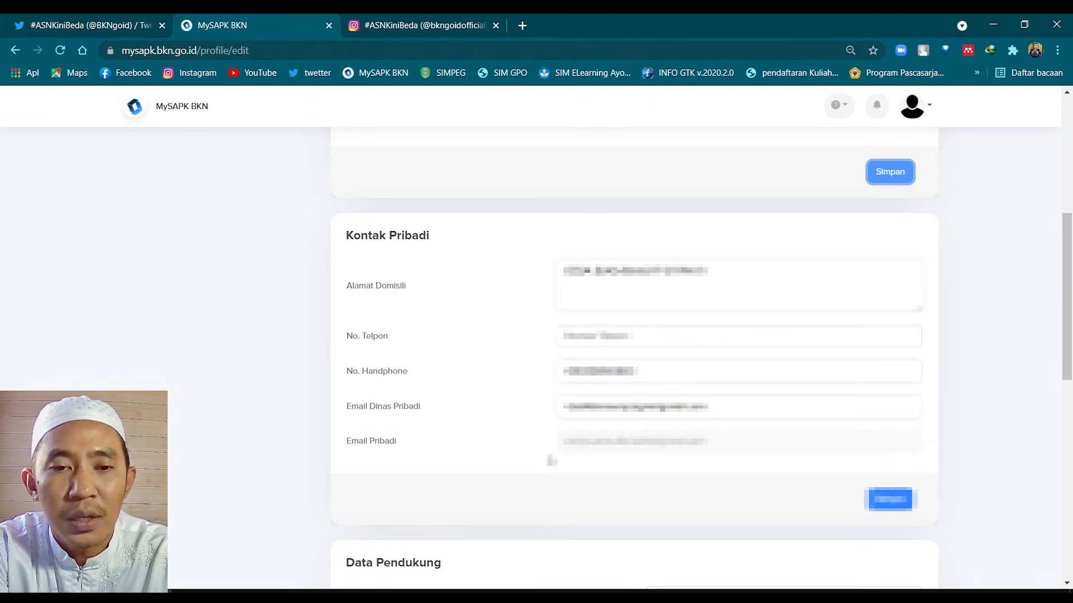
scroll(530, 458, down, 1)
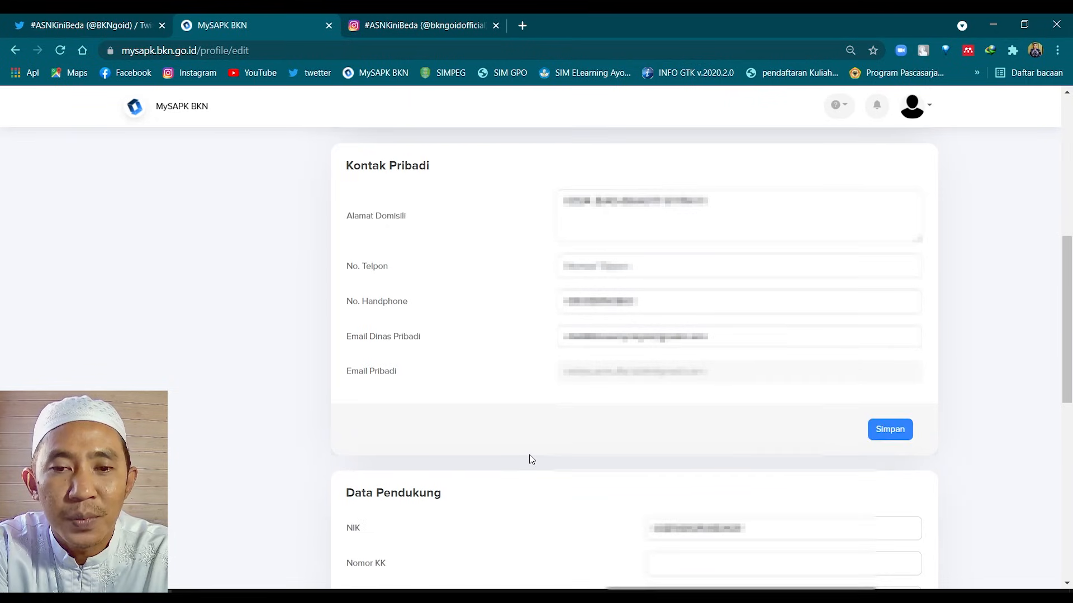
scroll(812, 536, up, 2)
scroll(826, 515, down, 1)
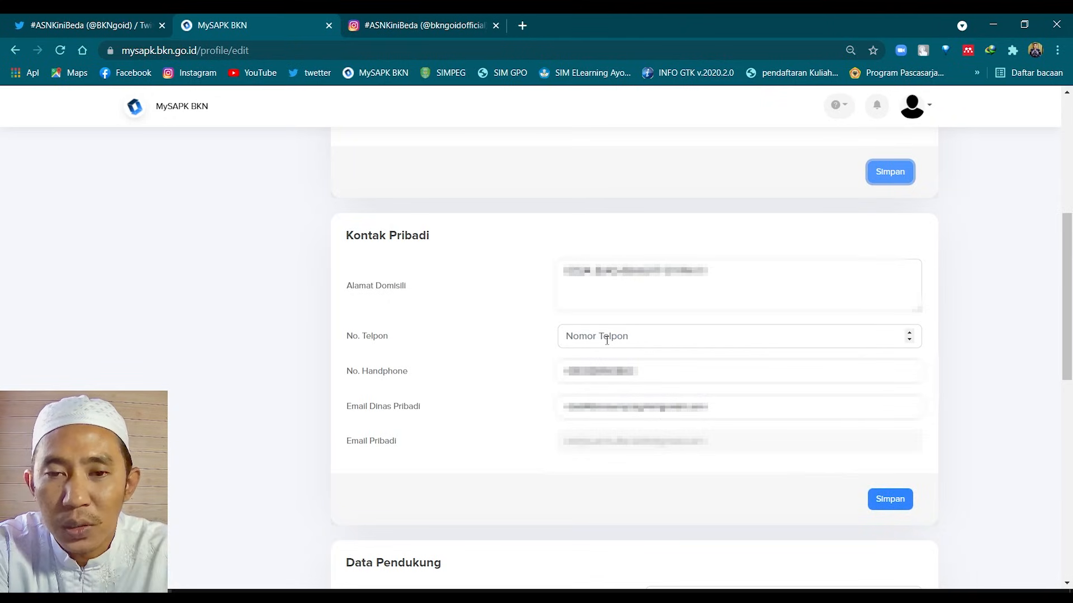
click(885, 503)
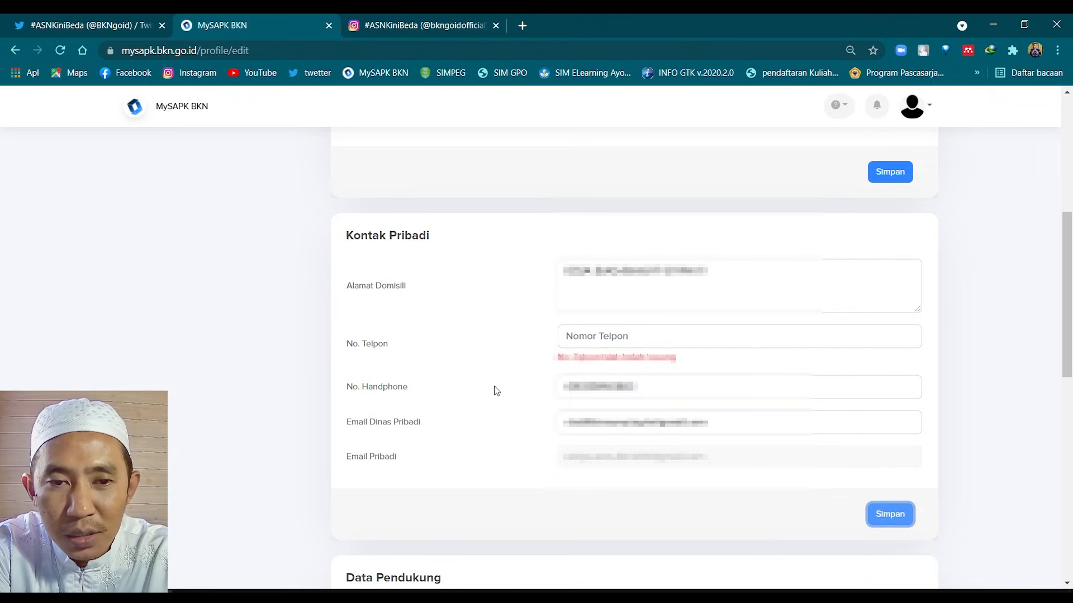
Enter 0 in No. Telpon, save again, and choose Tidak in the Konfirmasi prompt
click(576, 339)
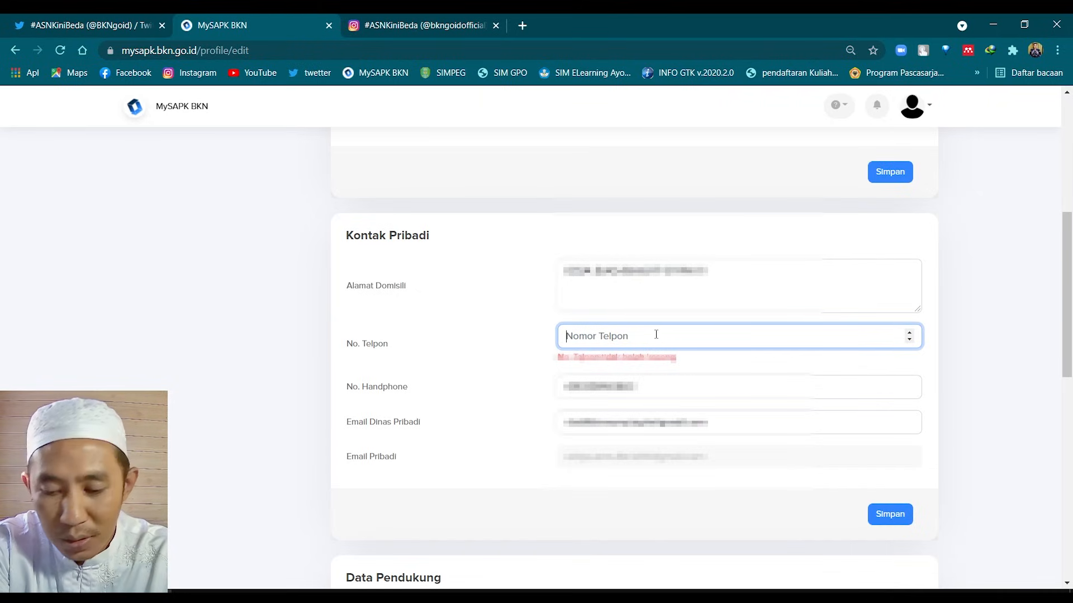
text(0)
click(895, 506)
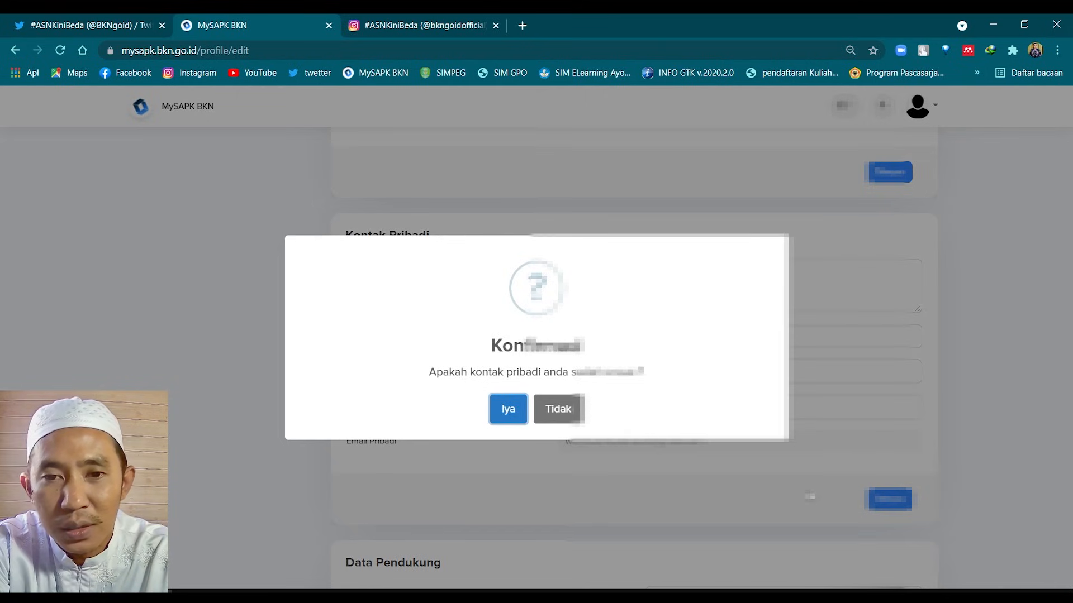
click(559, 408)
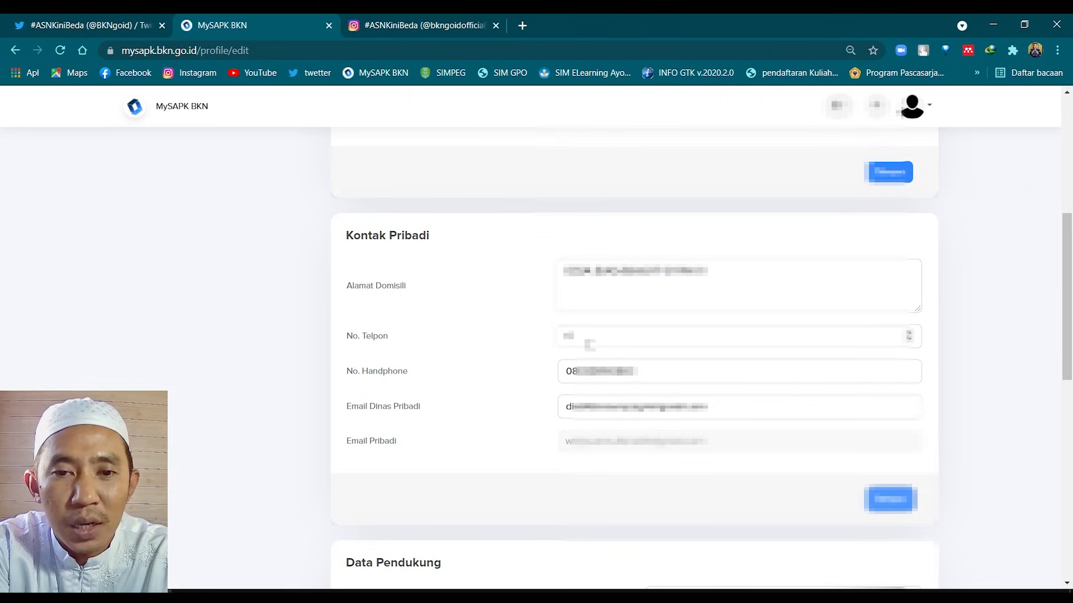
scroll(589, 338, down, 3)
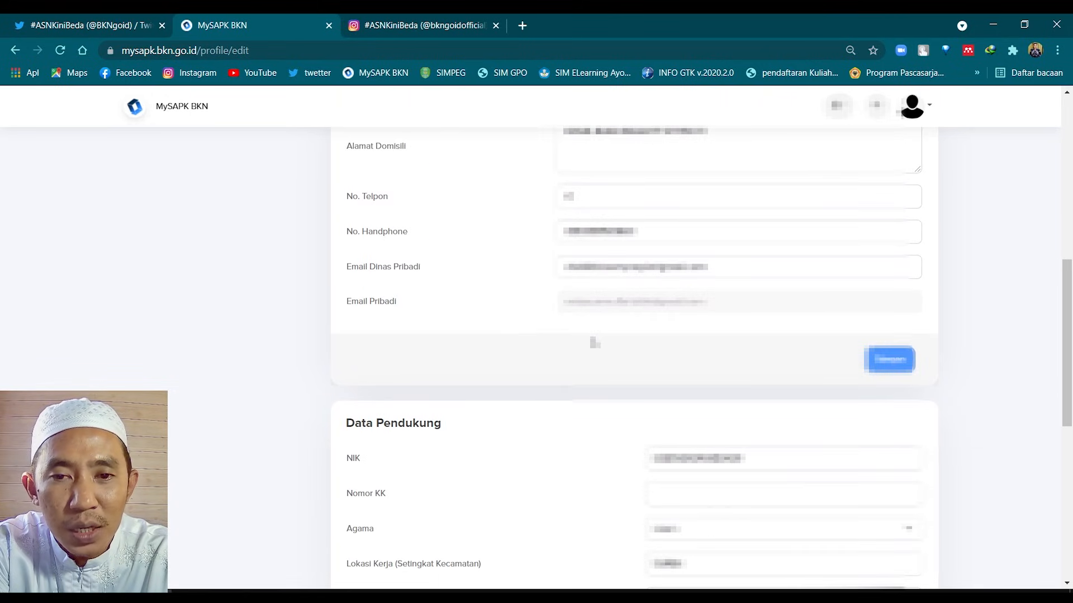
scroll(594, 342, down, 4)
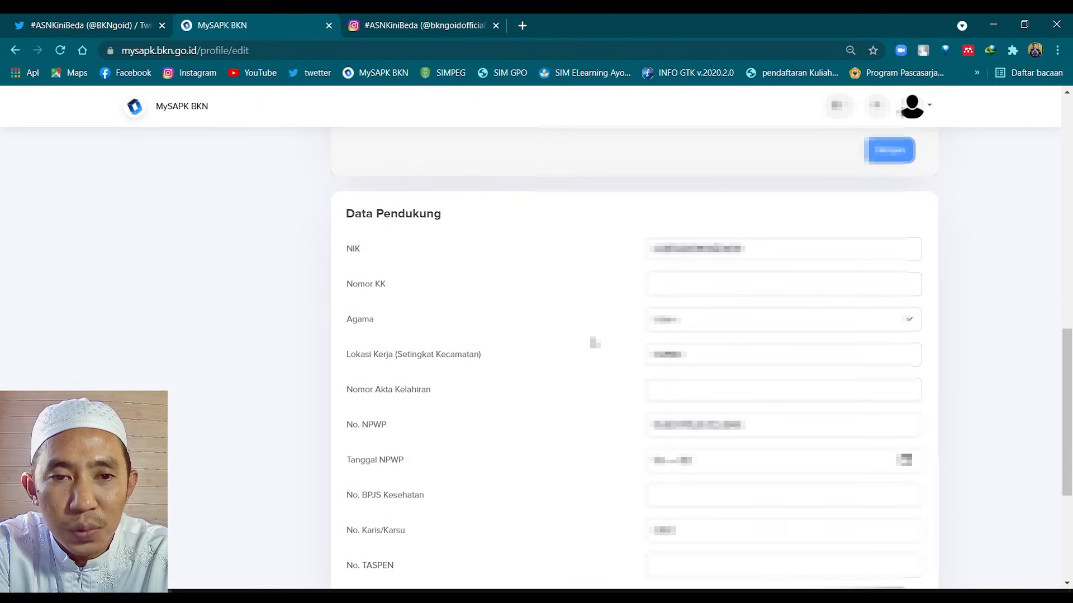
scroll(594, 342, down, 1)
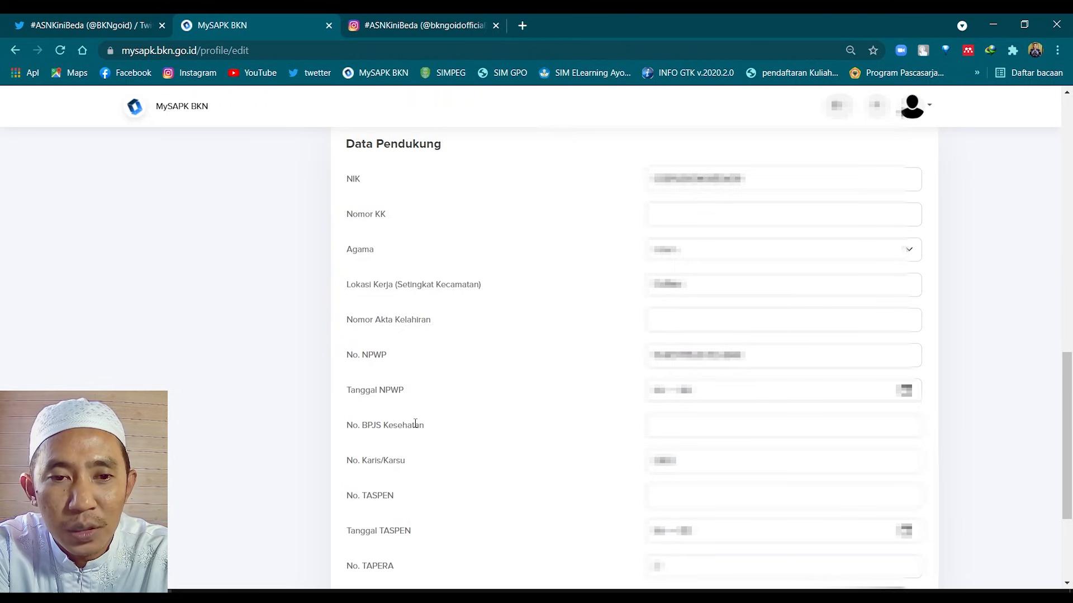
scroll(408, 438, down, 1)
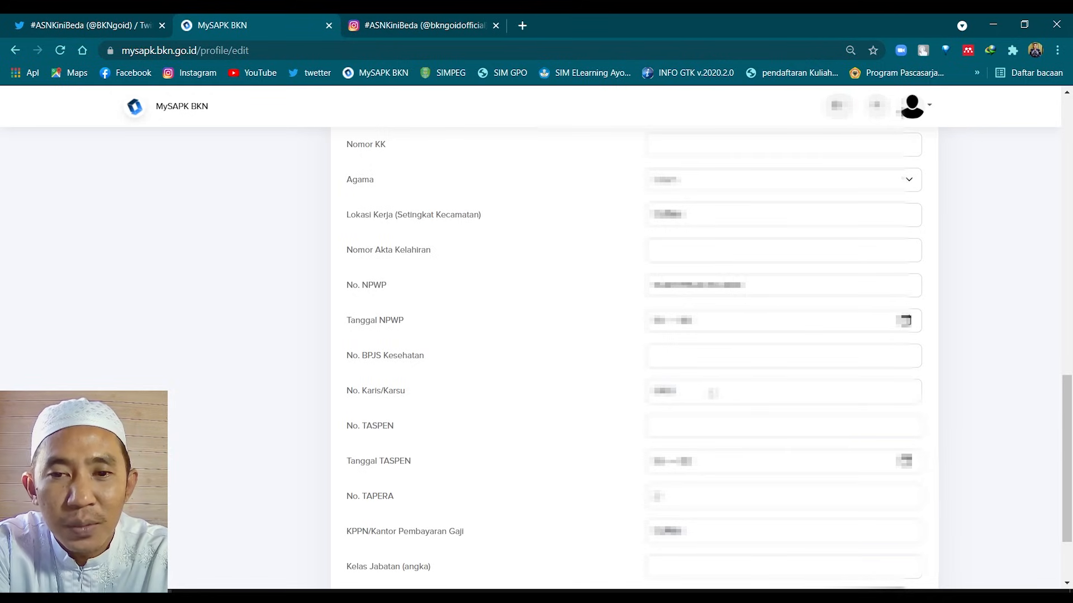
Scroll the profile edit form down to the NPWP, BPJS, TASPEN, TAPERA and KPPN fields
scroll(407, 414, down, 1)
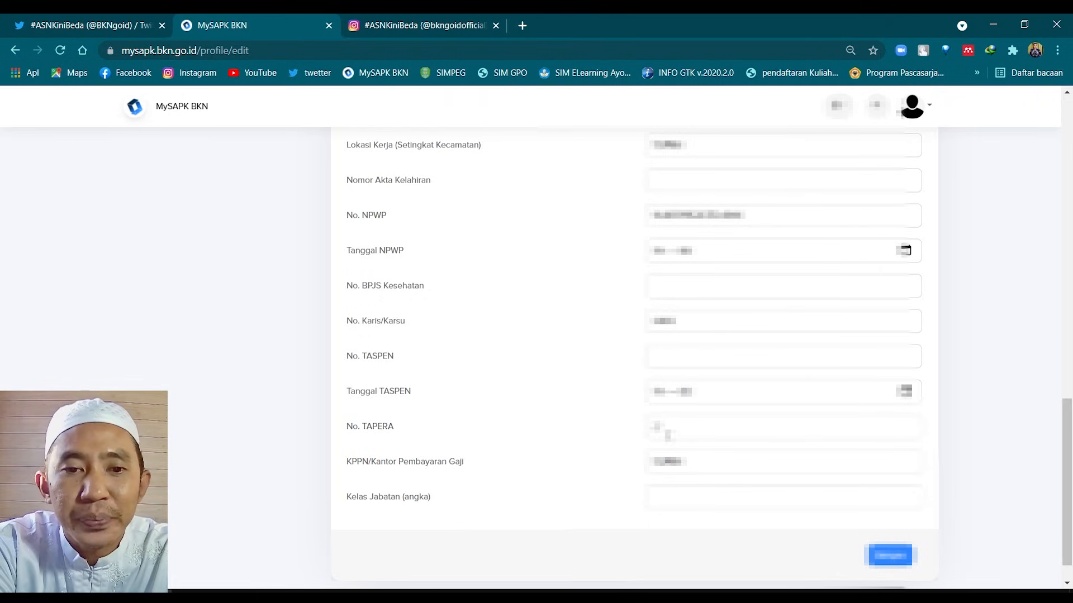
scroll(678, 454, down, 1)
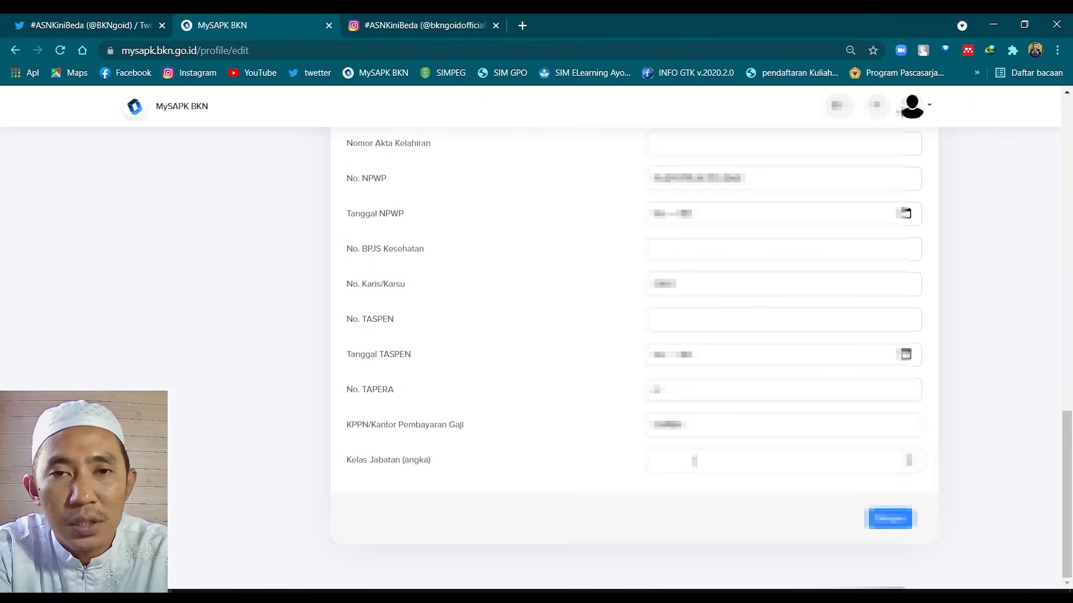
Search Google for 'kelas jabatan guru' in a new tab
click(521, 25)
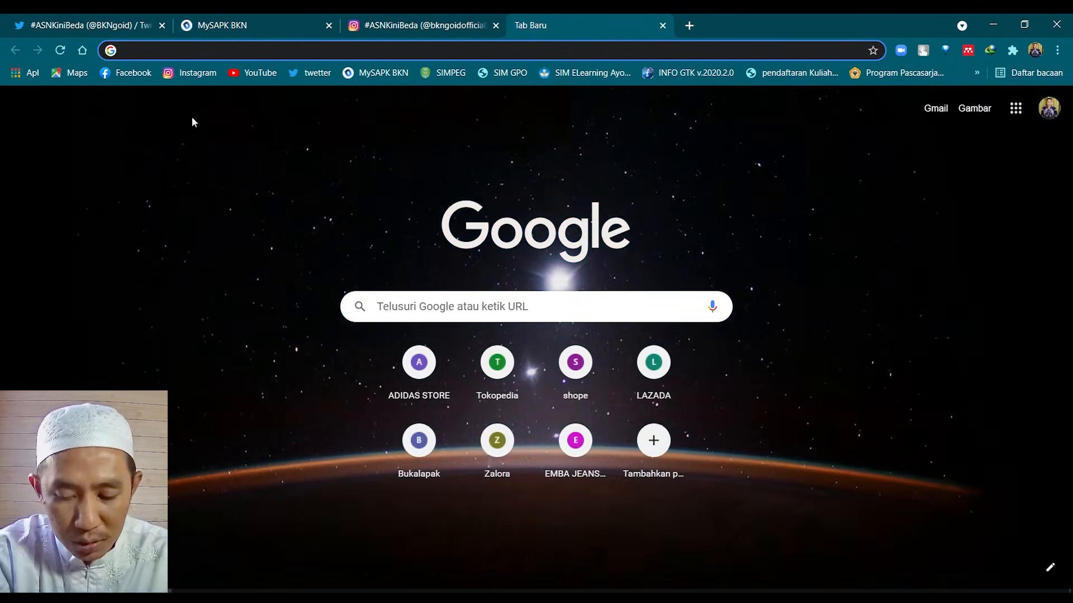
text(kelas jabata)
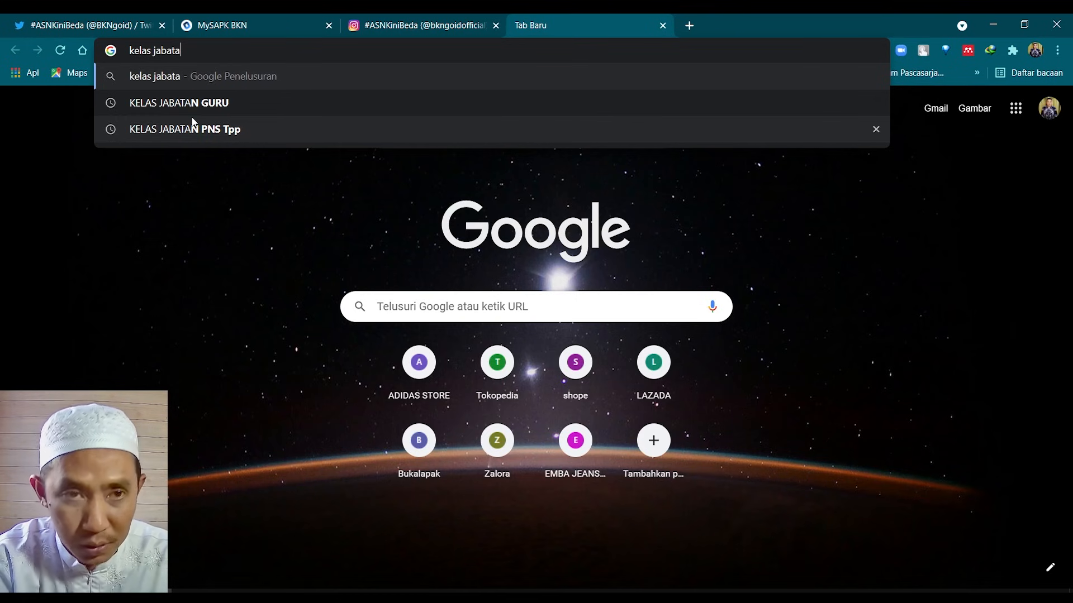
text(n guru)
key(Return)
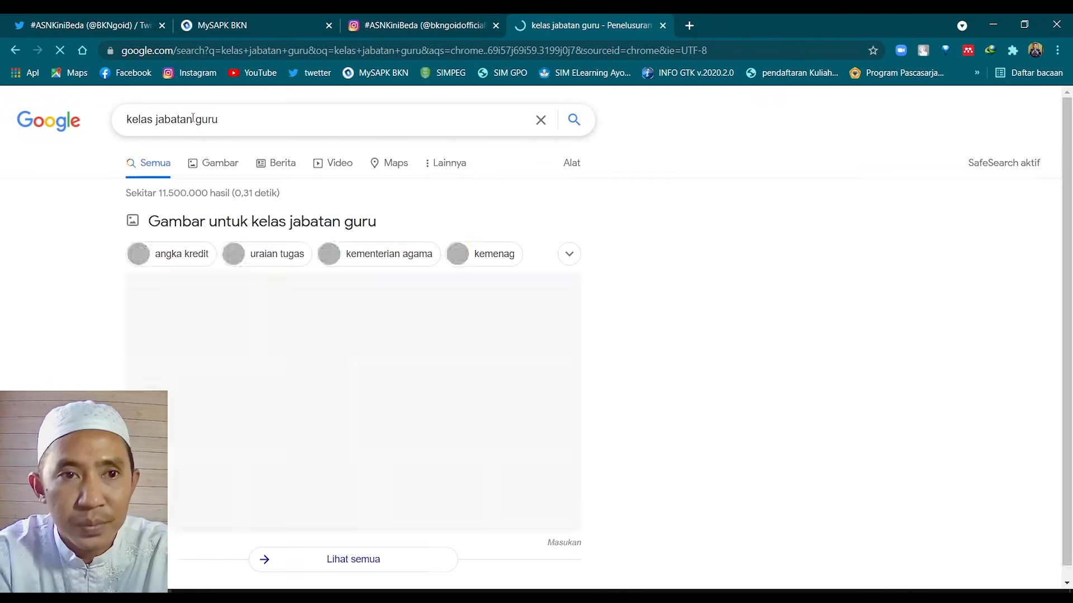
scroll(374, 322, down, 1)
scroll(391, 330, up, 1)
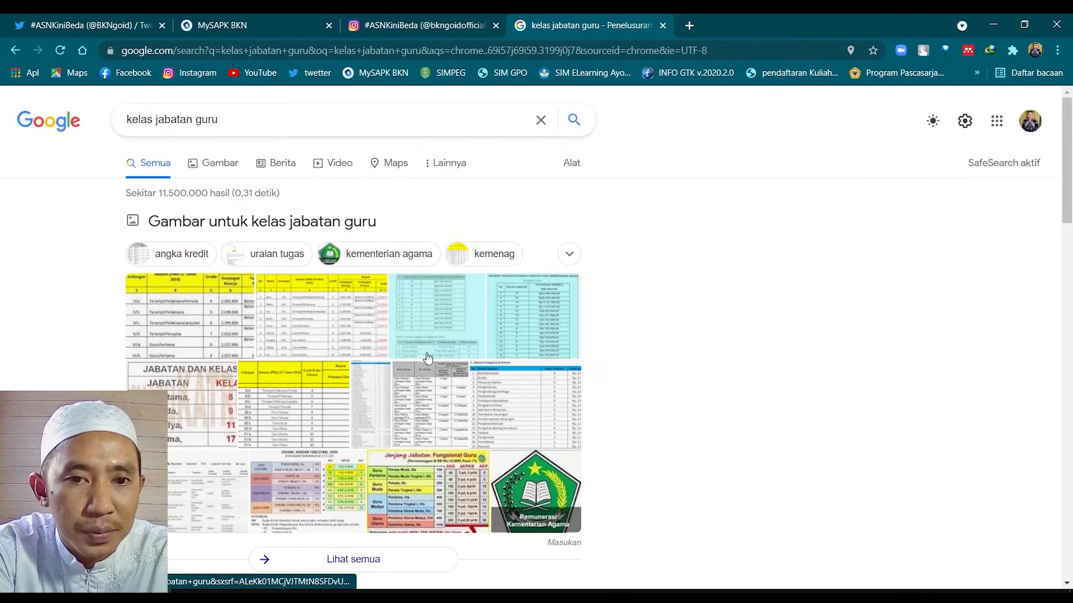
Preview the Juknis Tukin job class table image and open its source blog post
click(435, 334)
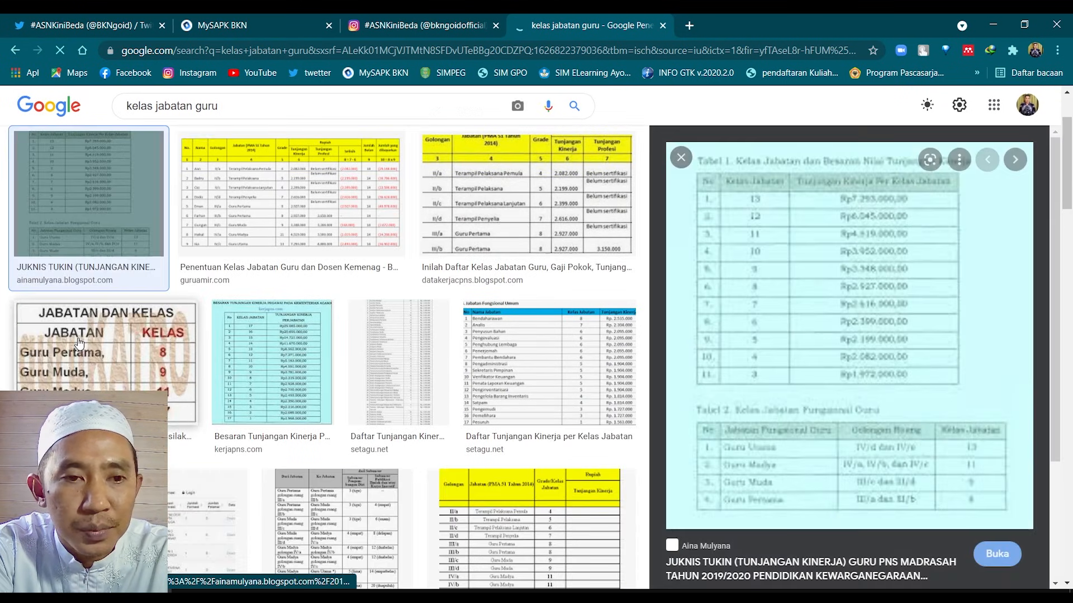
scroll(820, 491, down, 1)
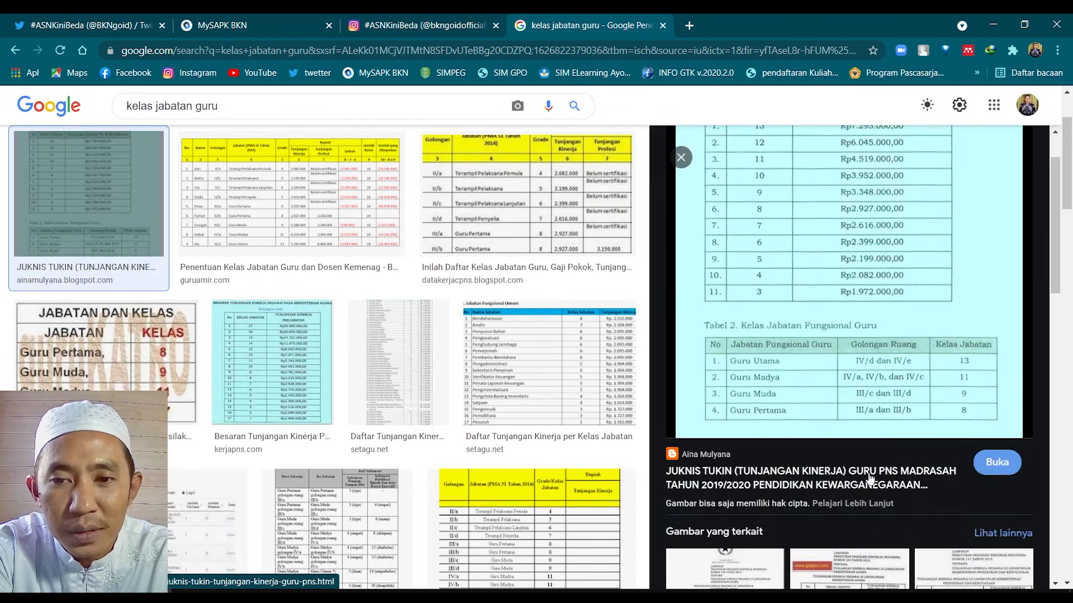
scroll(870, 467, up, 1)
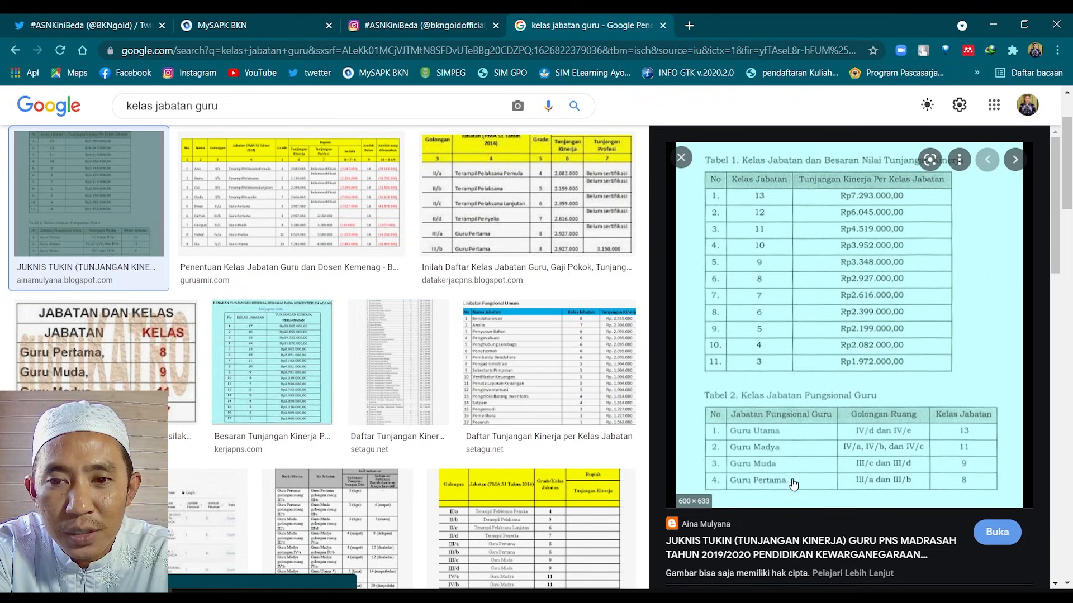
scroll(789, 474, down, 1)
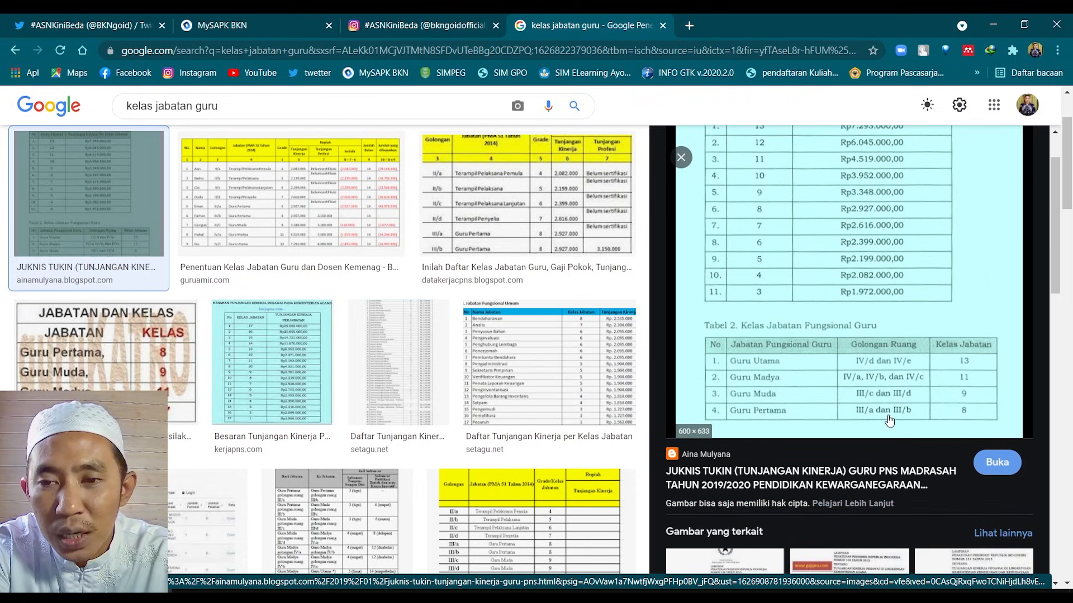
click(962, 417)
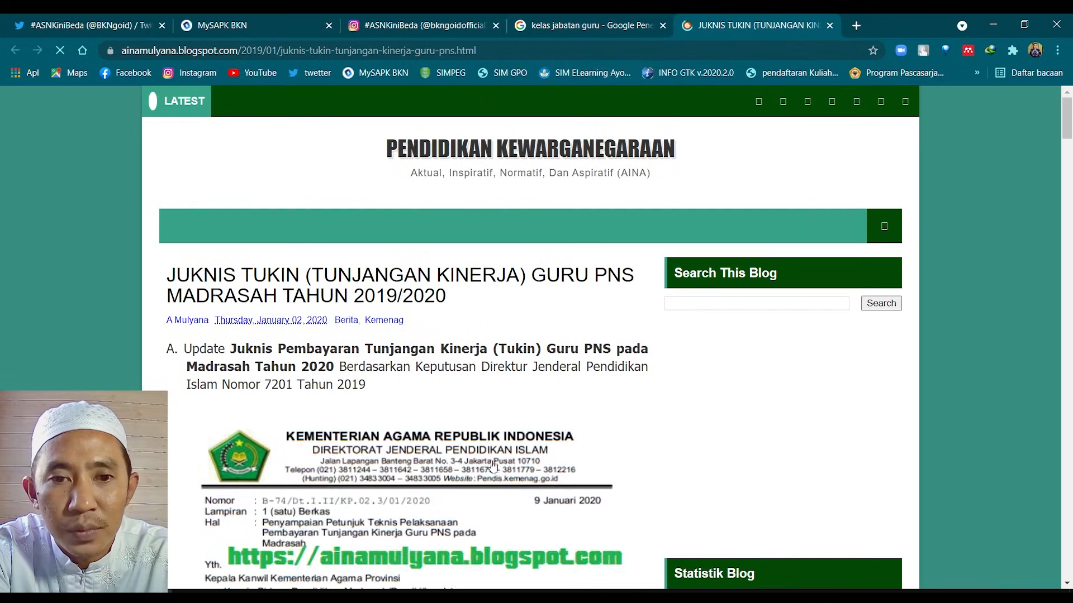
scroll(484, 445, down, 3)
scroll(484, 445, down, 15)
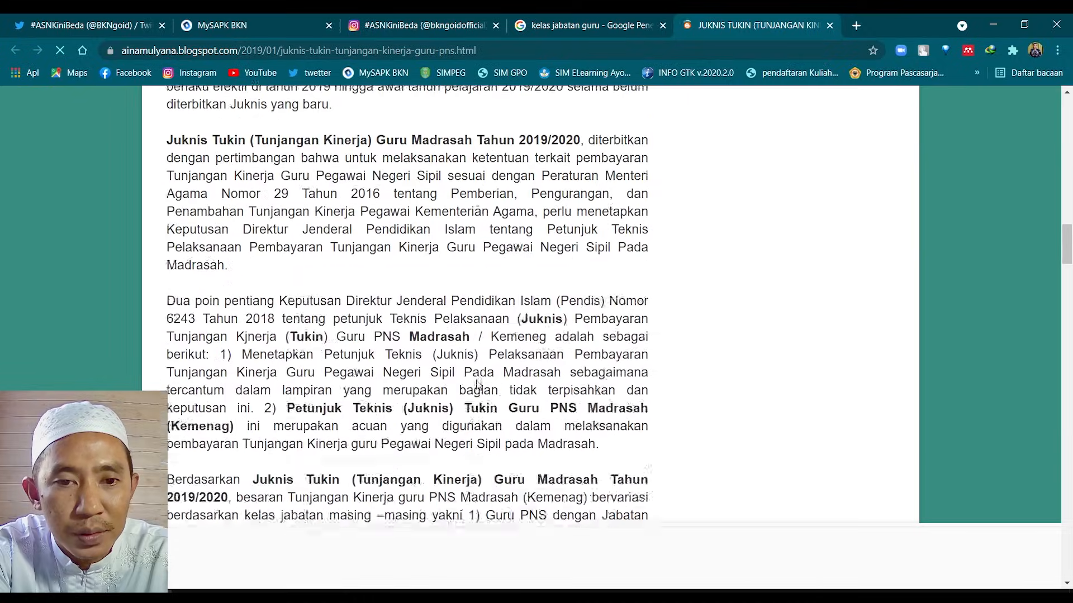
scroll(478, 381, down, 5)
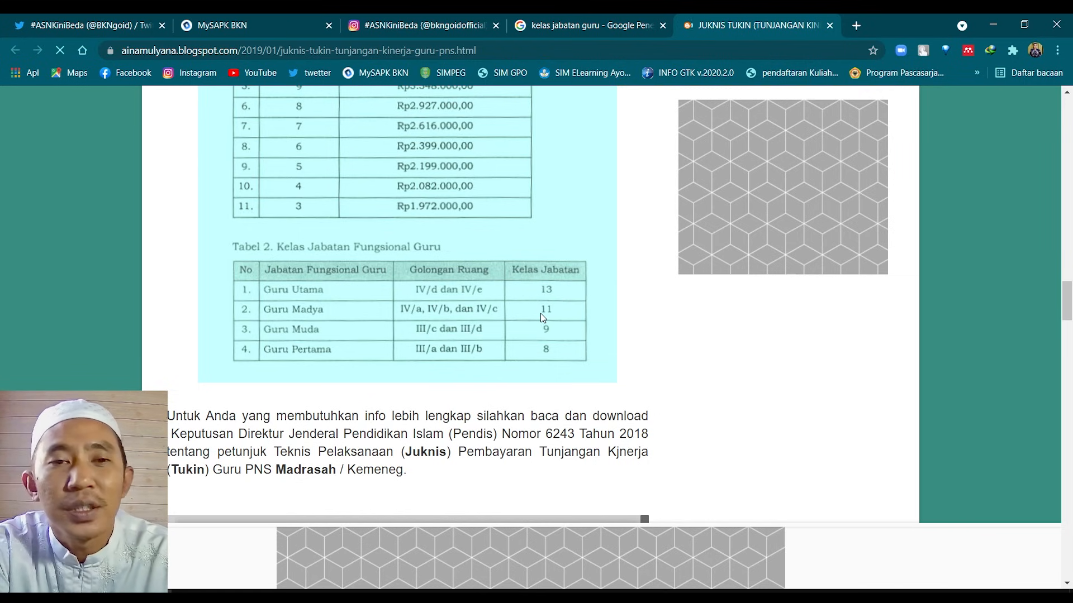
scroll(539, 319, up, 15)
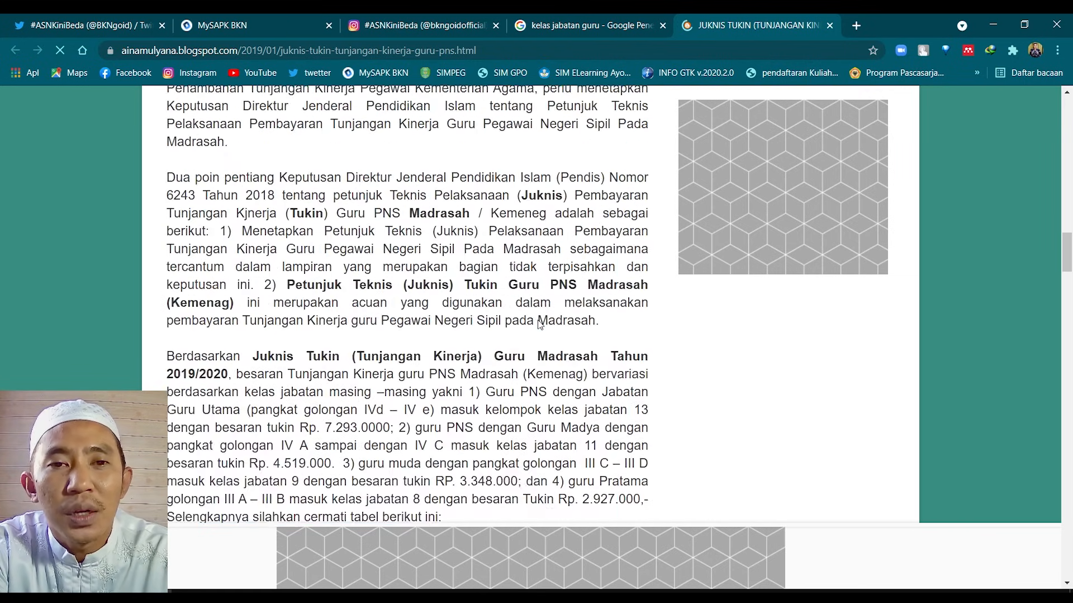
scroll(536, 319, up, 8)
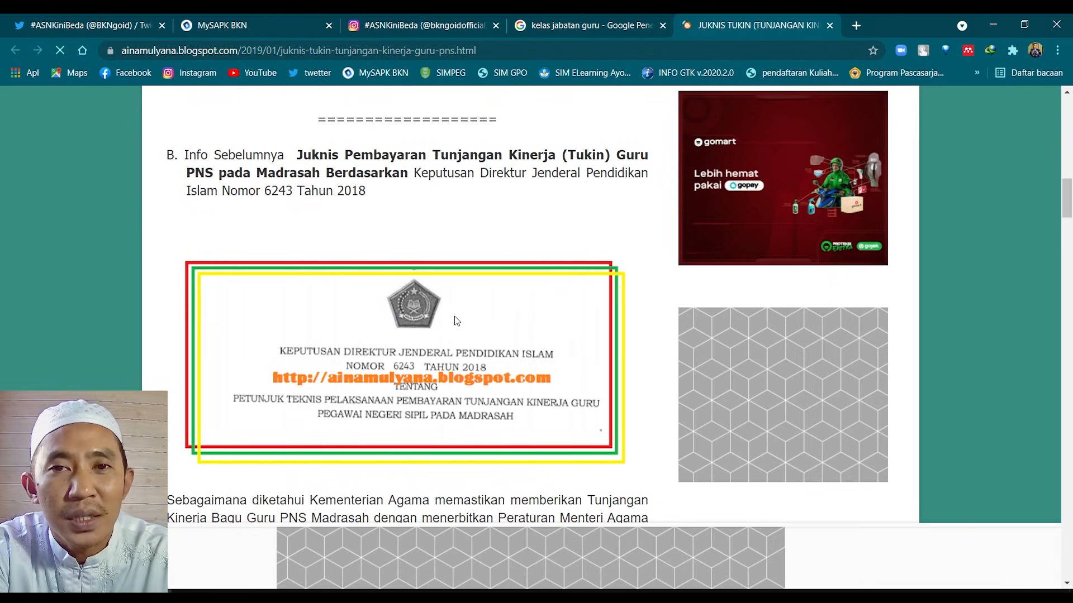
scroll(456, 320, down, 20)
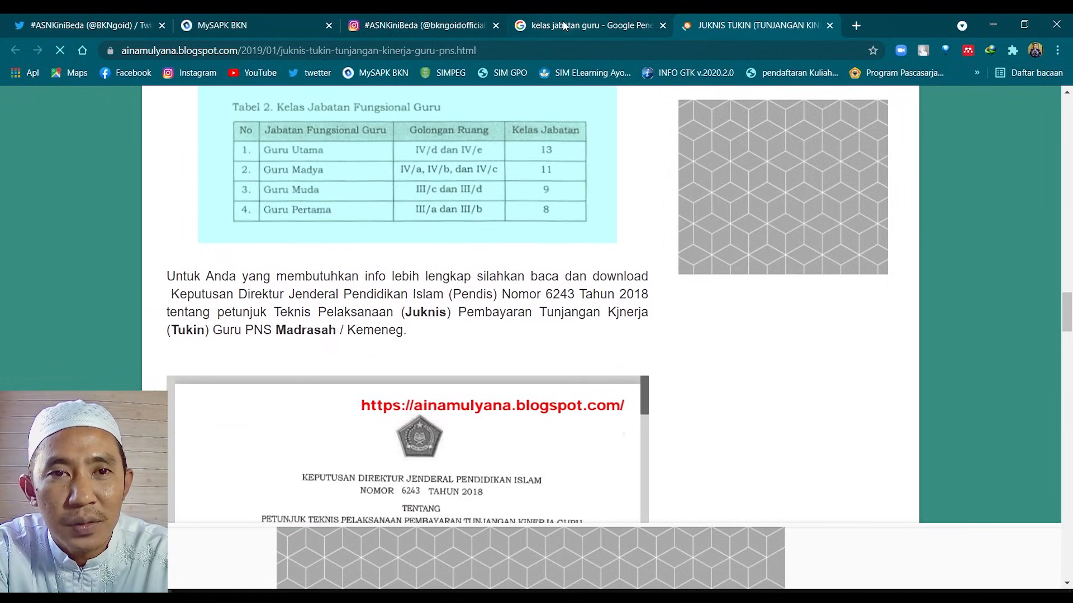
Change the image search to 'kelas jabatan dinas kesehatan' and preview the doctor and nurse table
click(212, 22)
click(693, 457)
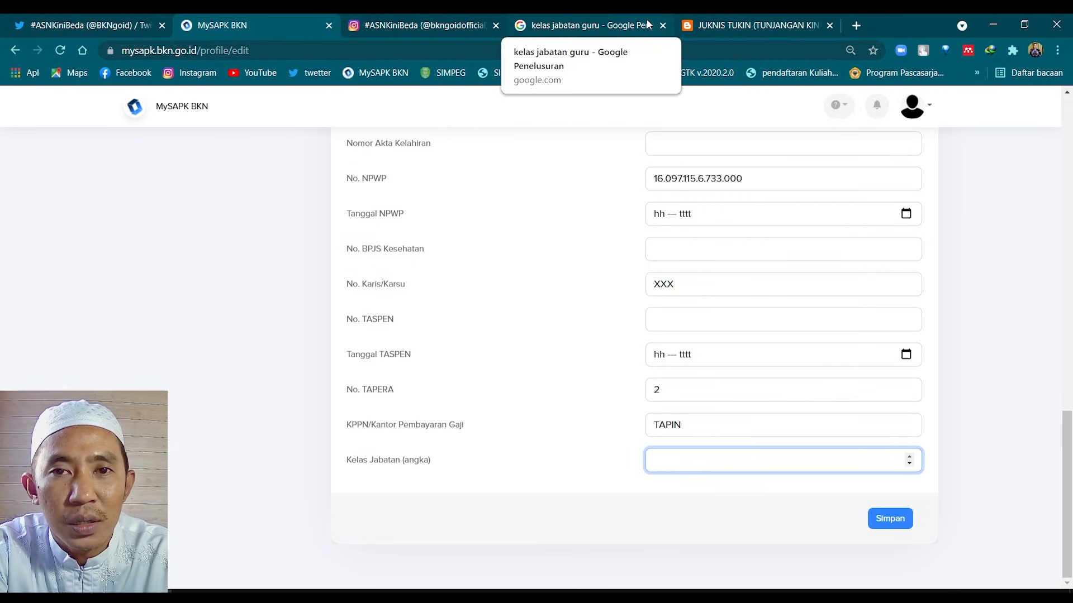
click(588, 18)
scroll(391, 224, up, 3)
drag(218, 115, 196, 113)
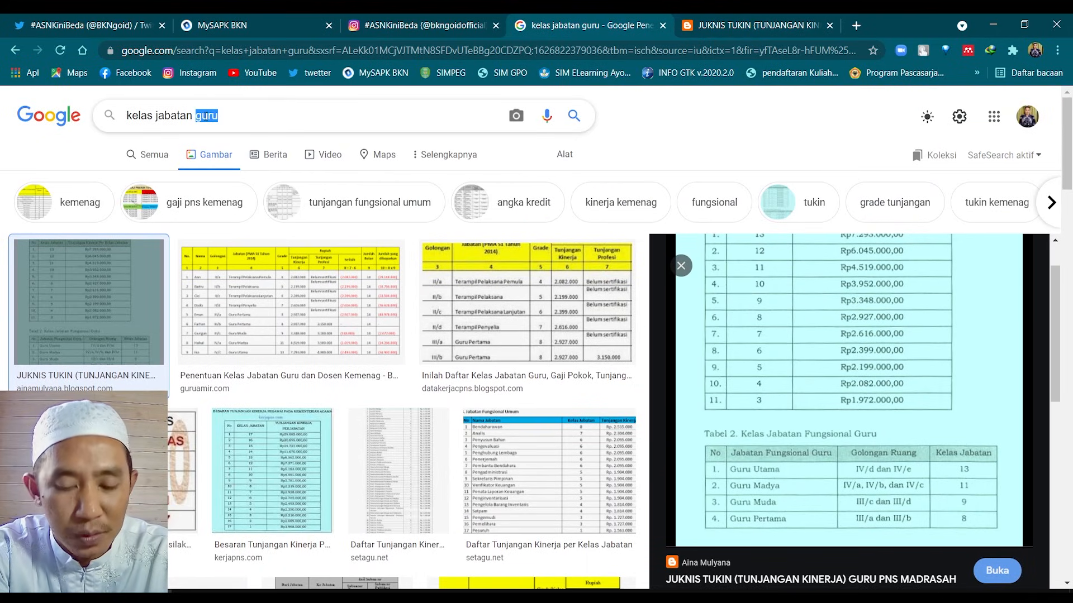
text(din)
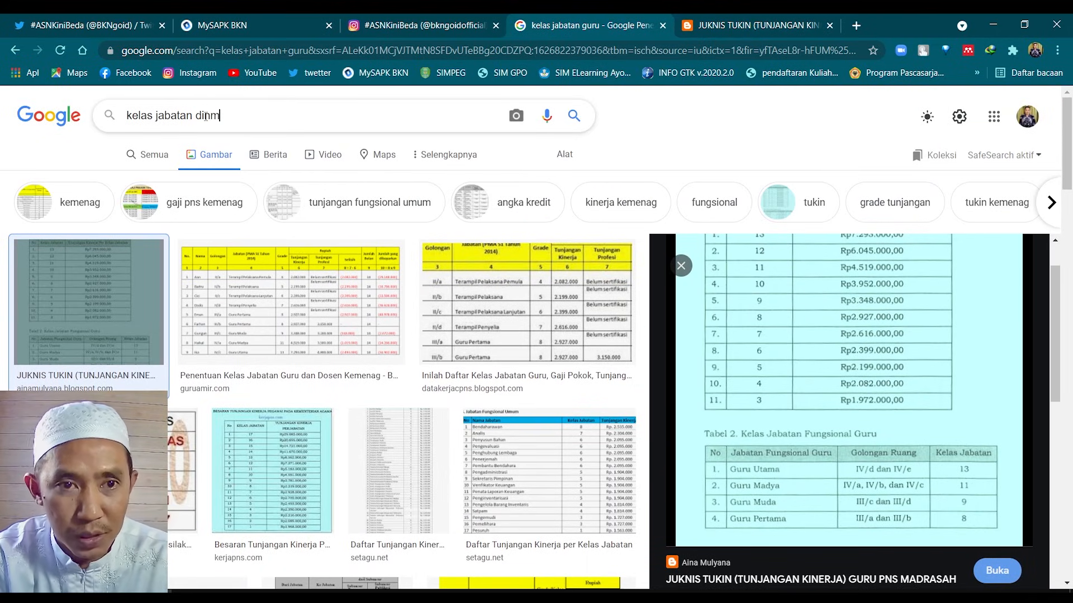
text(as)
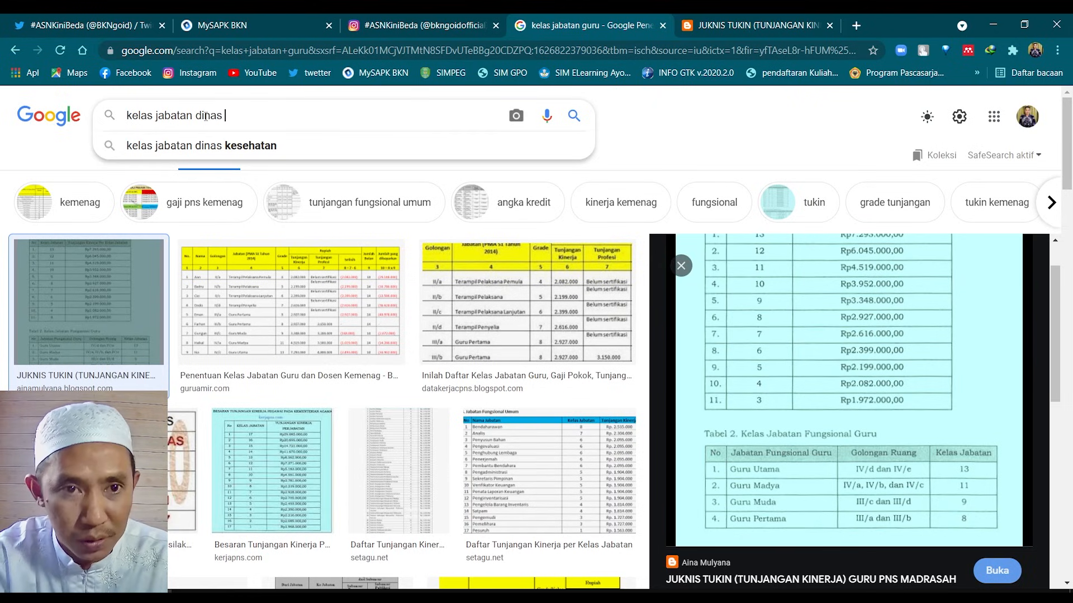
click(239, 155)
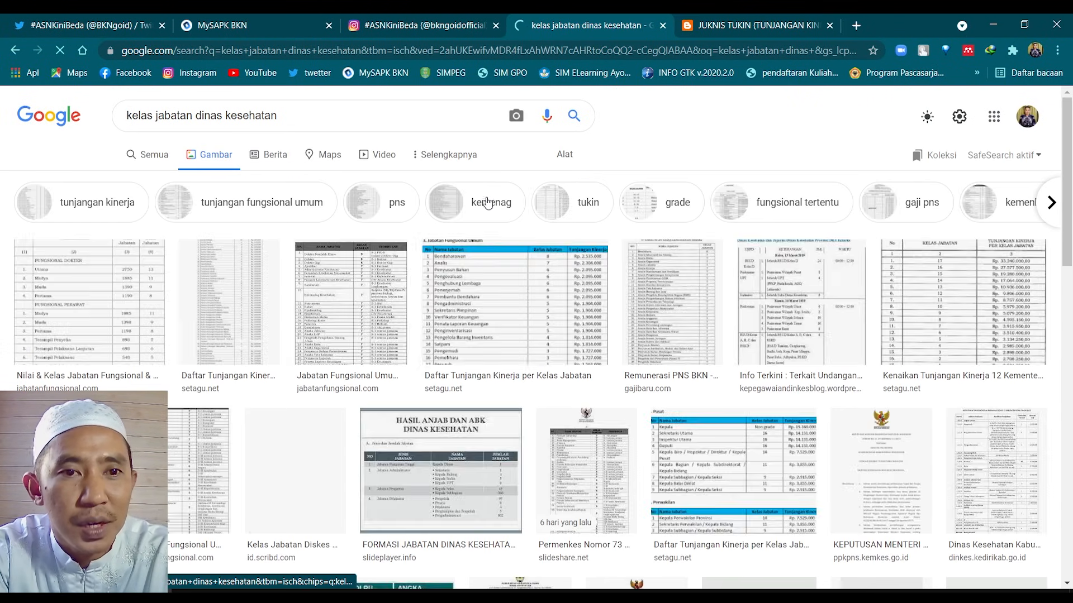
click(136, 303)
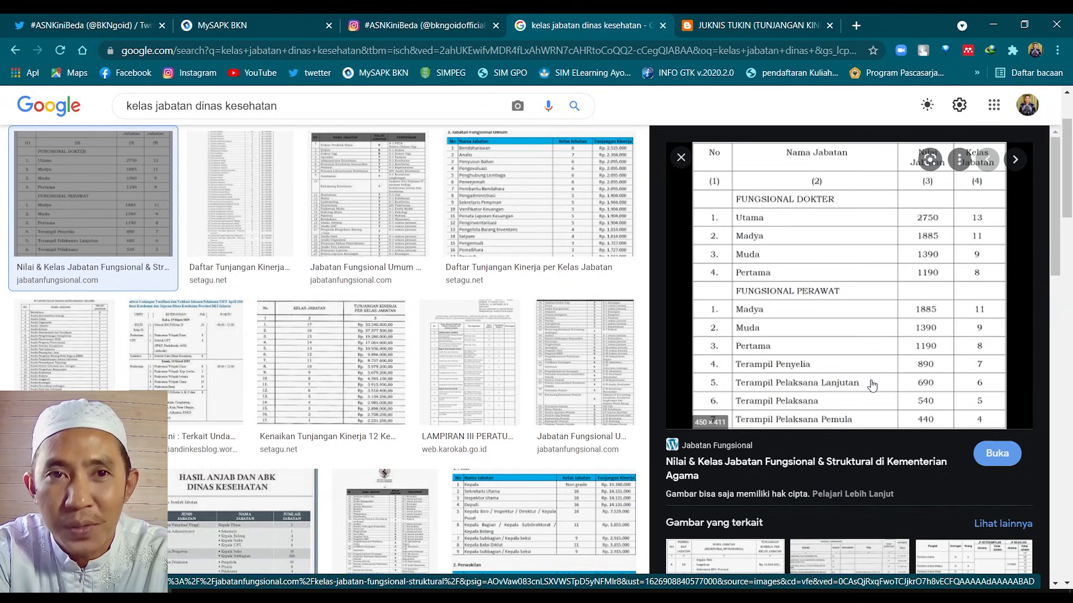
Return to the MySAPK form, leave the Kelas Jabatan field and try saving the supporting data
click(214, 24)
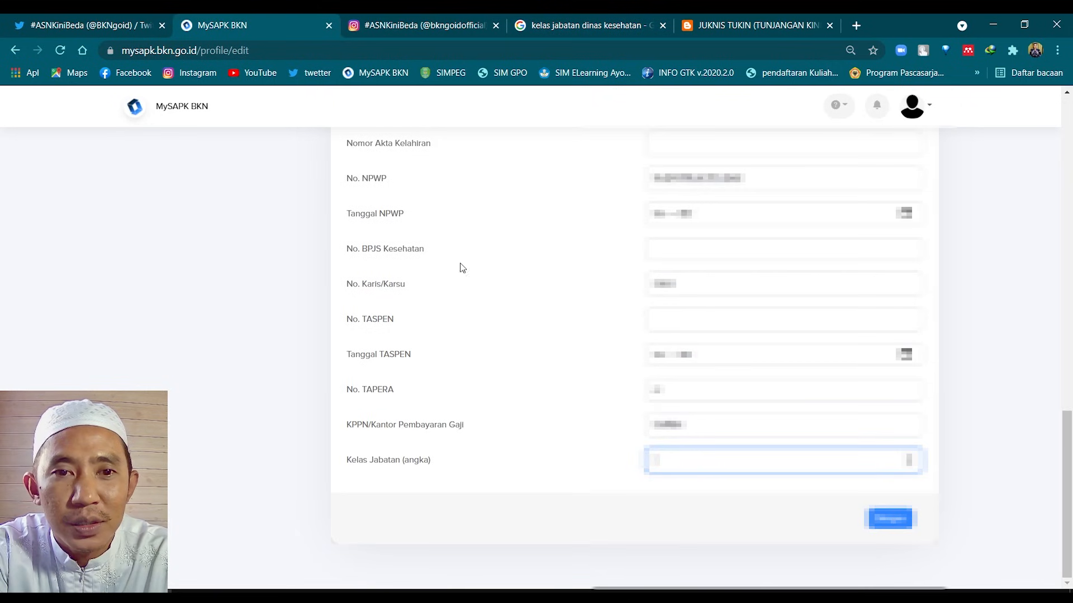
scroll(718, 436, up, 4)
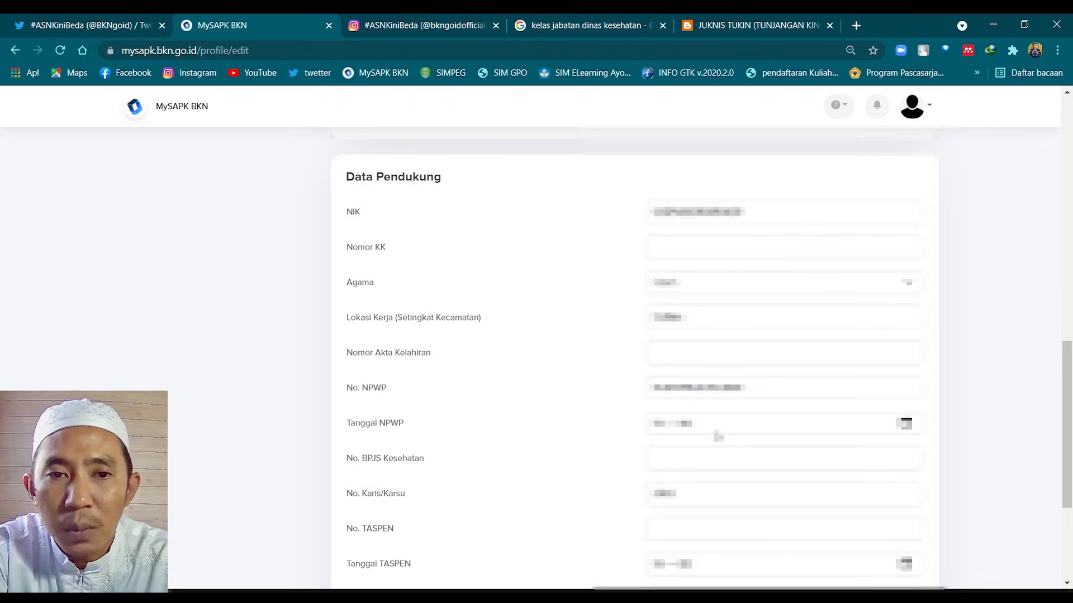
scroll(718, 435, down, 4)
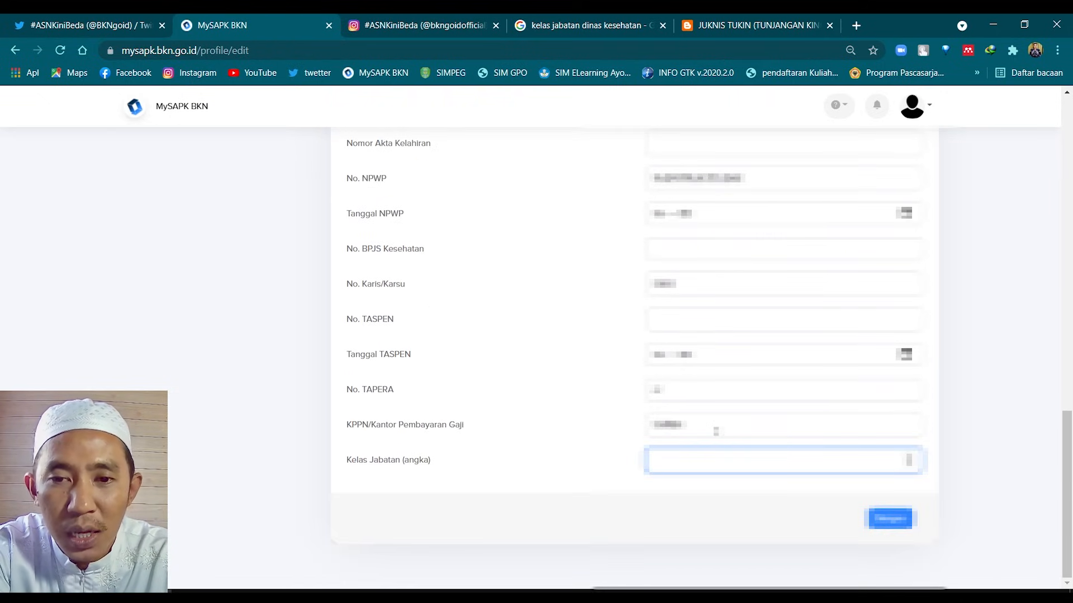
click(708, 506)
scroll(702, 372, up, 8)
scroll(702, 373, down, 5)
scroll(702, 374, down, 3)
click(890, 519)
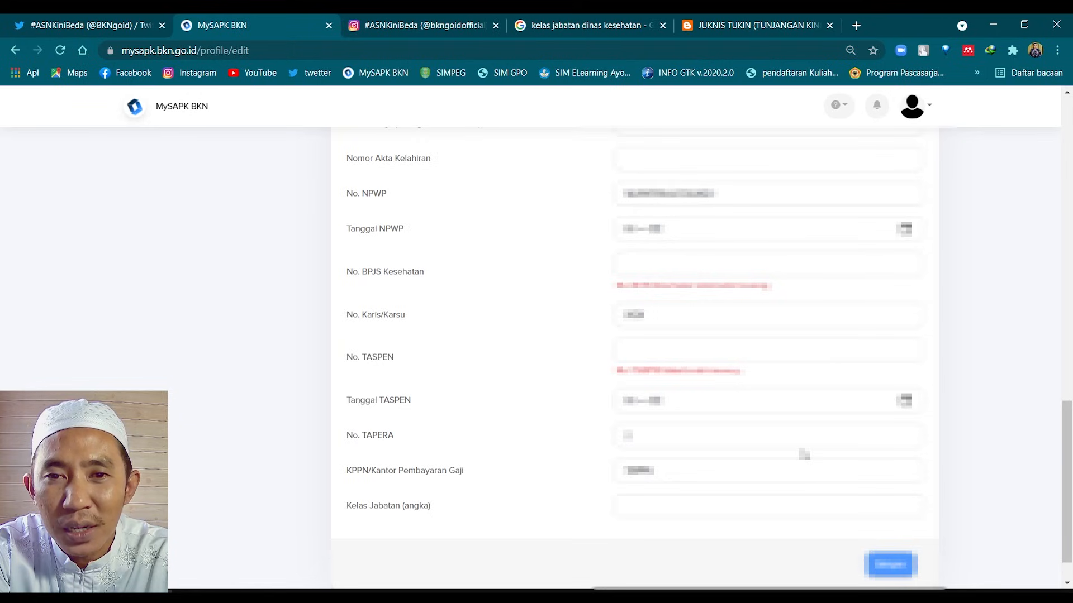
Scroll through the Data Pendukung fields again, then return to the dinas kesehatan image results
scroll(804, 455, up, 4)
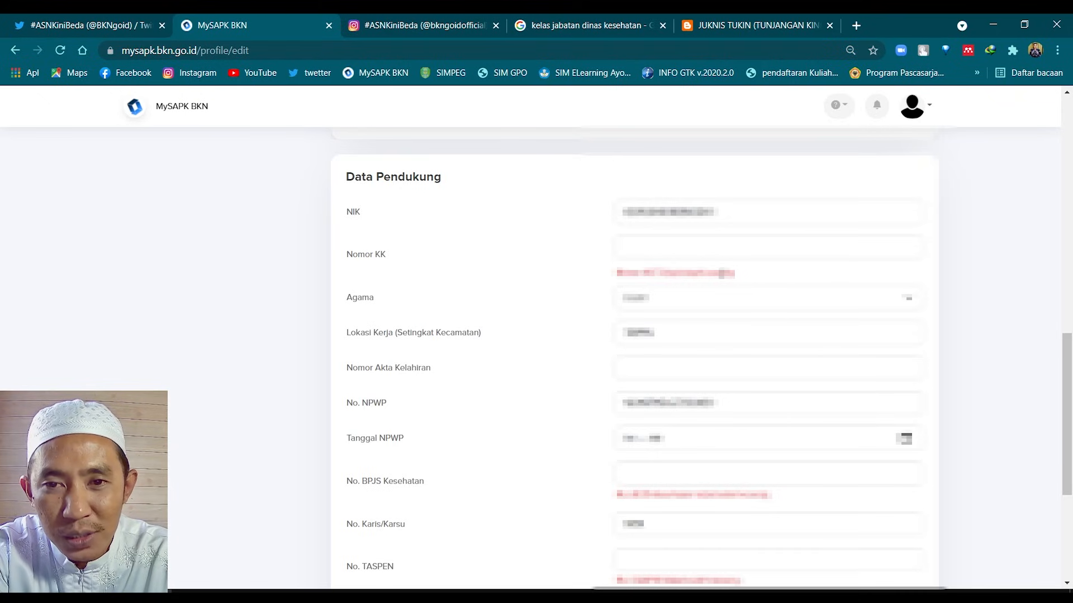
scroll(729, 294, down, 2)
scroll(729, 295, down, 1)
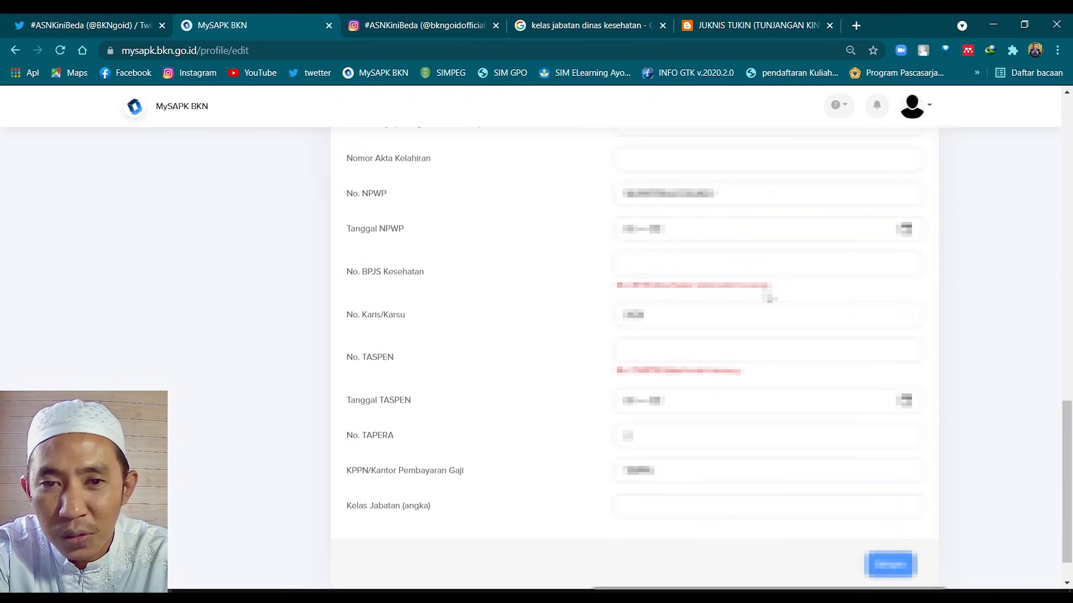
scroll(769, 297, down, 1)
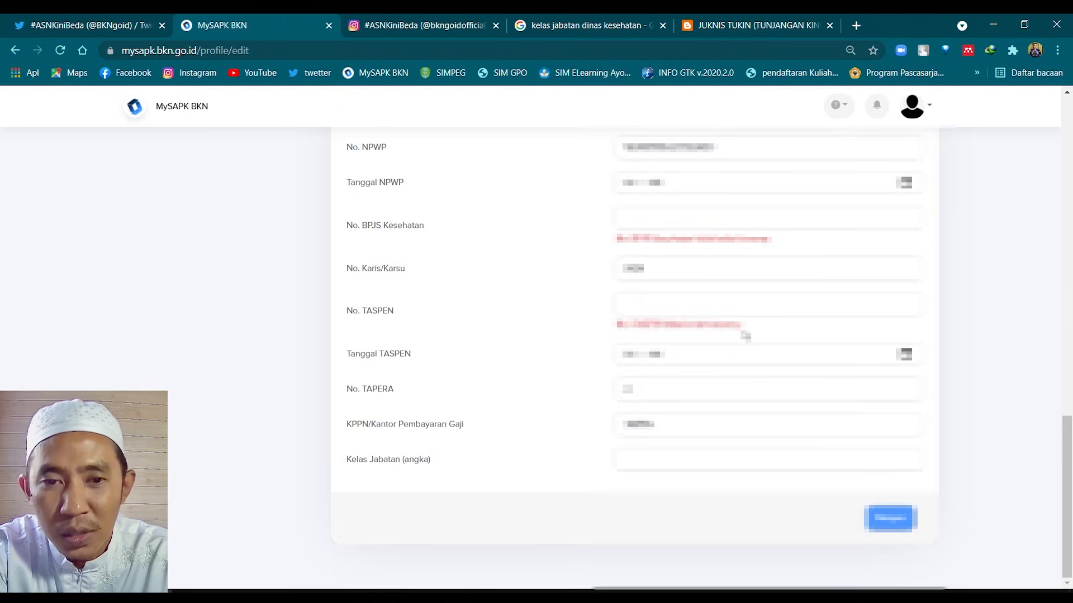
scroll(745, 354, up, 3)
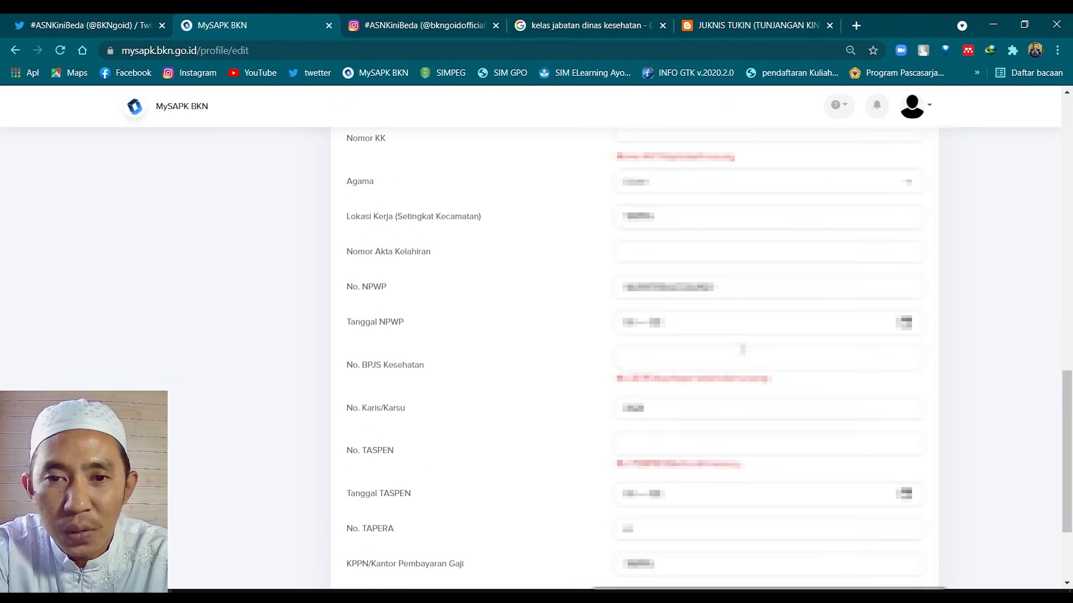
scroll(743, 349, up, 2)
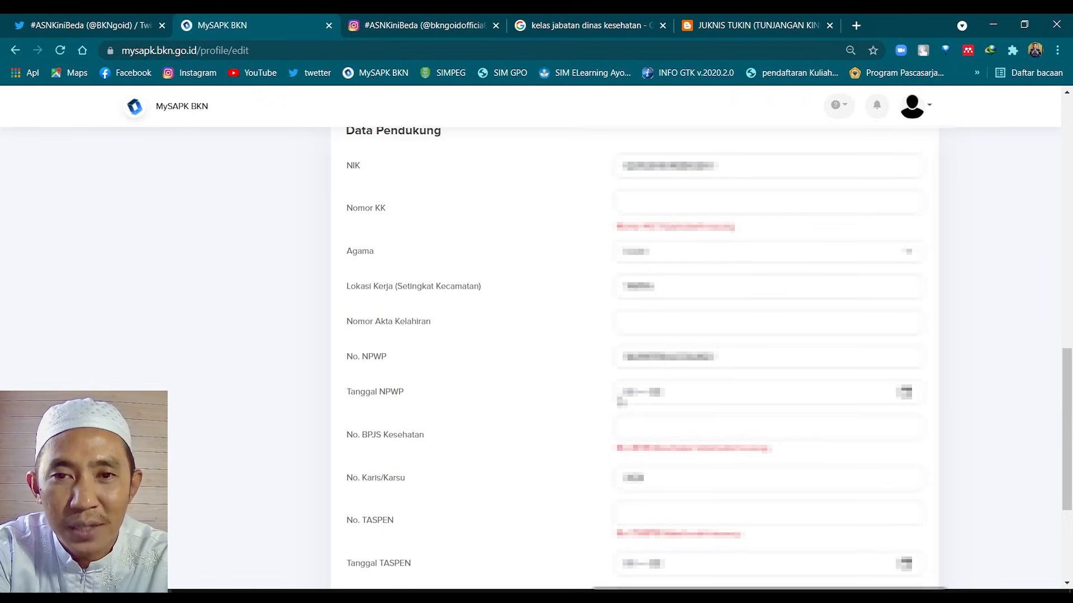
scroll(620, 398, down, 1)
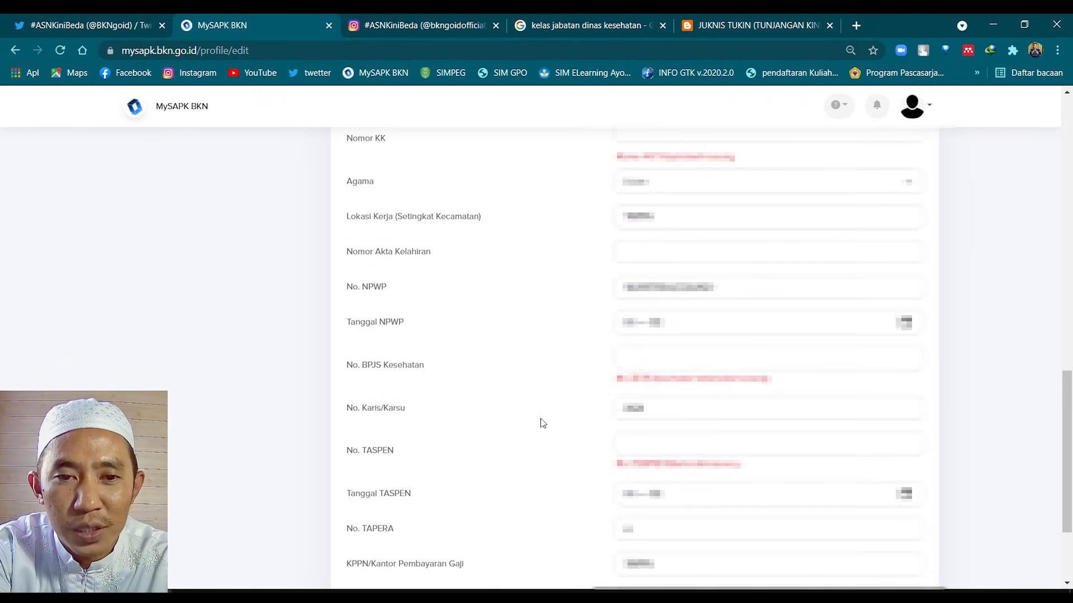
scroll(649, 367, down, 1)
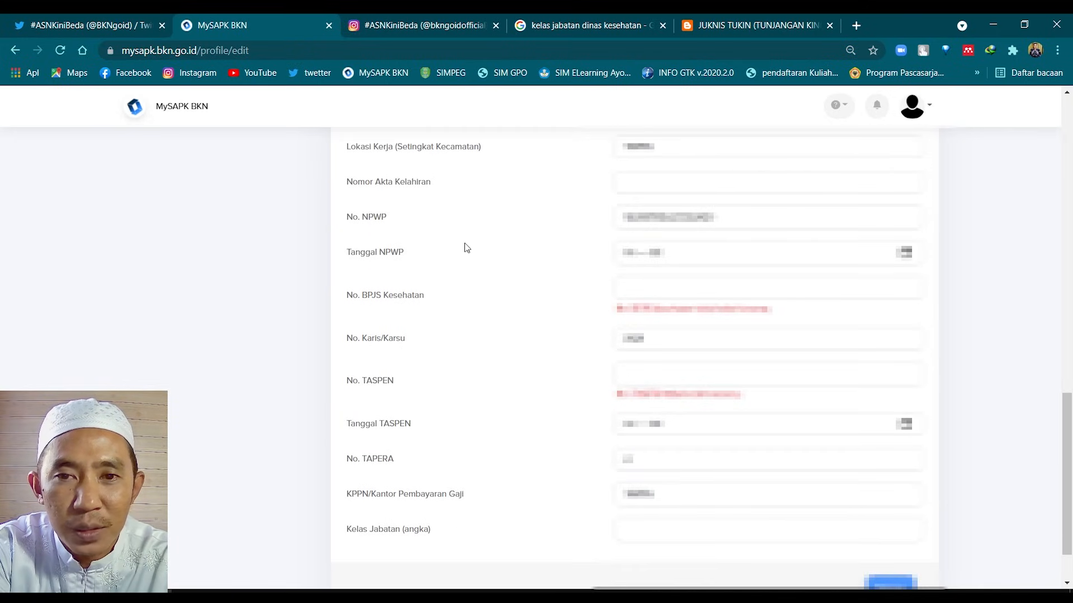
scroll(626, 286, up, 1)
scroll(637, 399, down, 1)
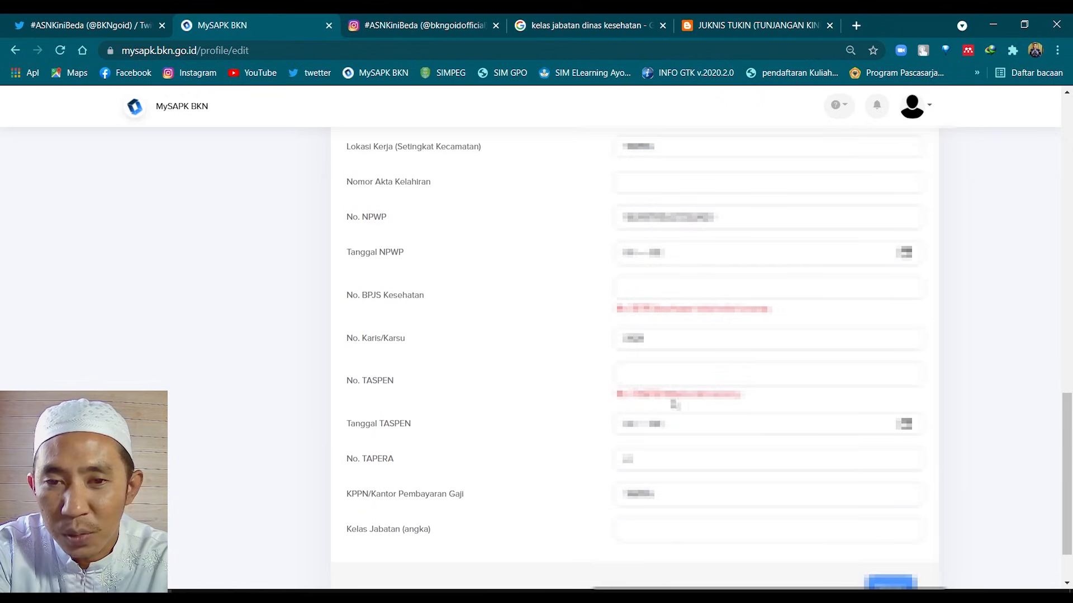
scroll(642, 391, down, 1)
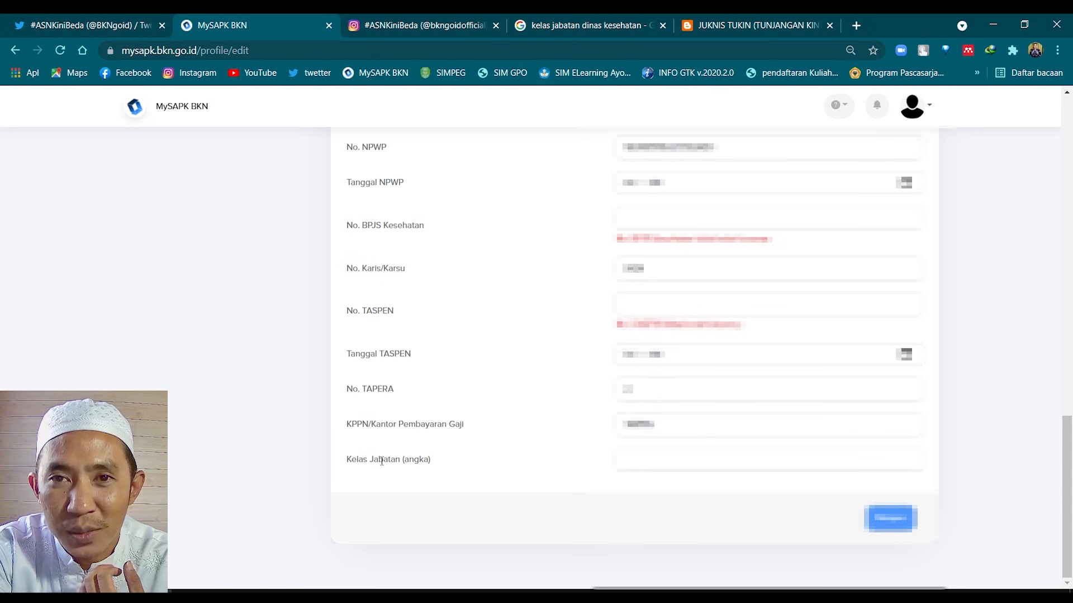
click(541, 19)
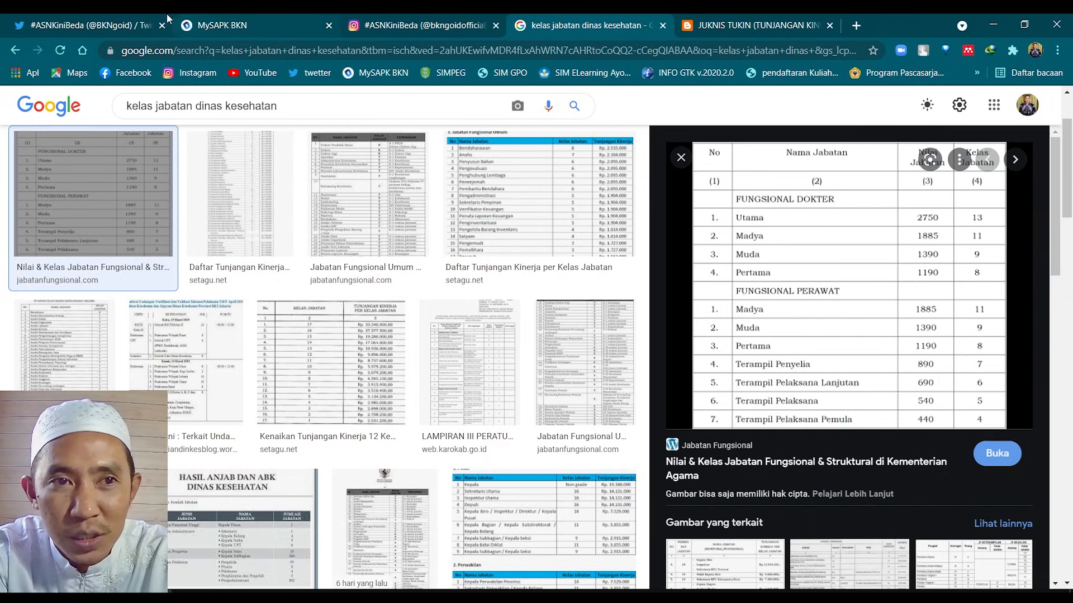
Scroll through the JUKNIS TUKIN post's embedded PDF and Tabel 2, then return to MySAPK BKN
click(742, 19)
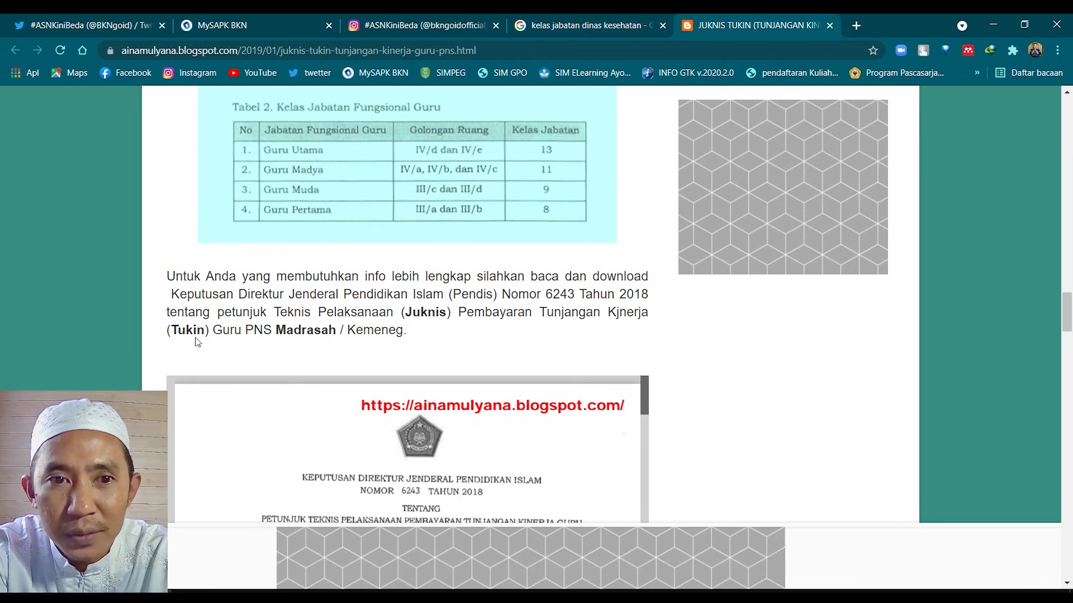
scroll(335, 317, down, 8)
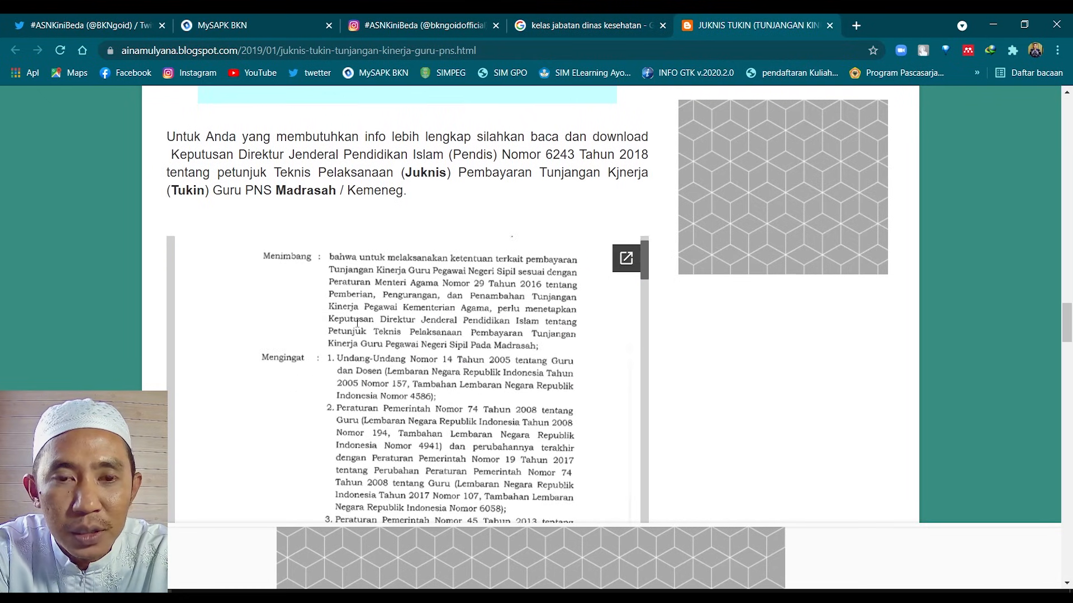
scroll(470, 298, down, 4)
scroll(678, 424, down, 7)
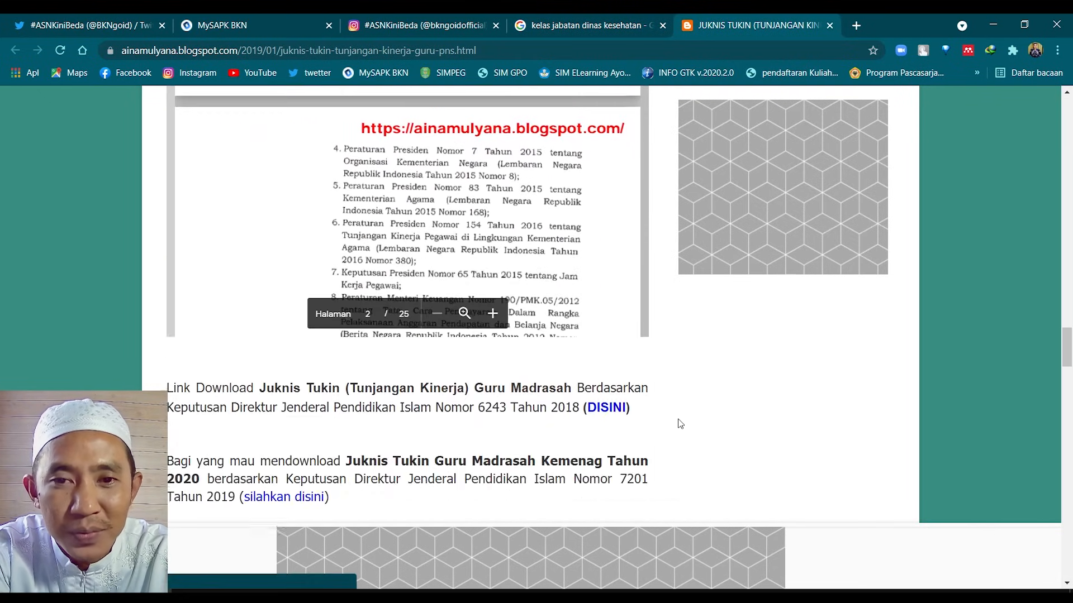
scroll(678, 412, up, 5)
scroll(538, 296, down, 6)
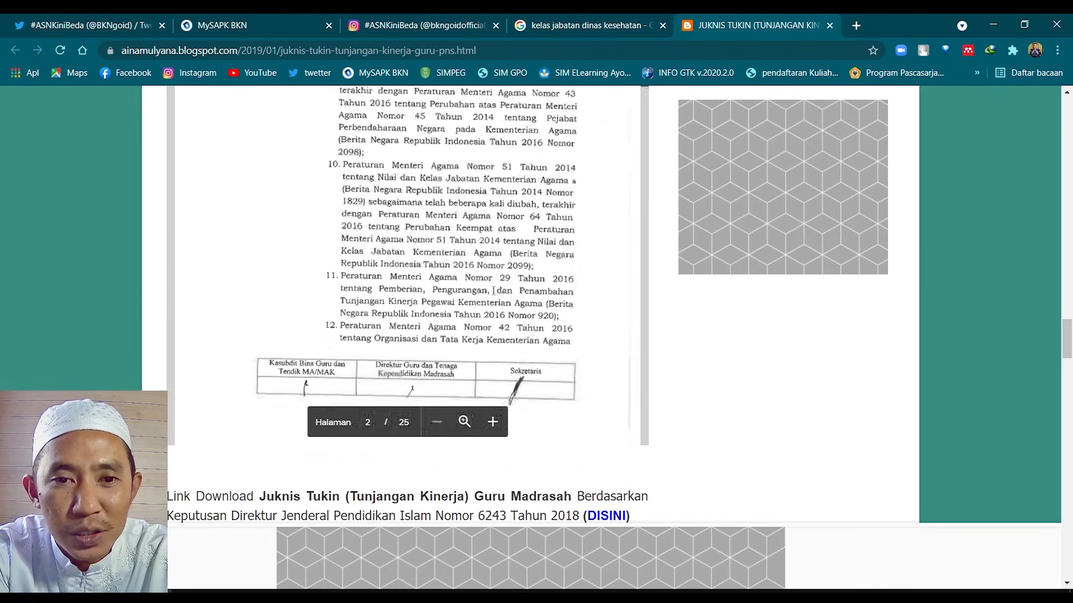
scroll(538, 297, down, 15)
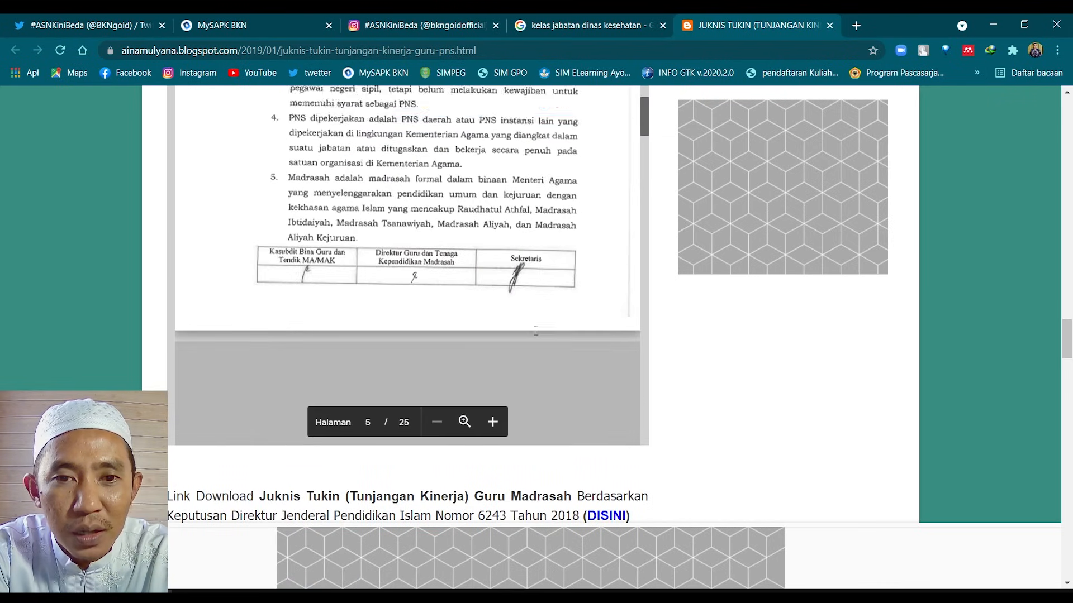
scroll(535, 331, down, 10)
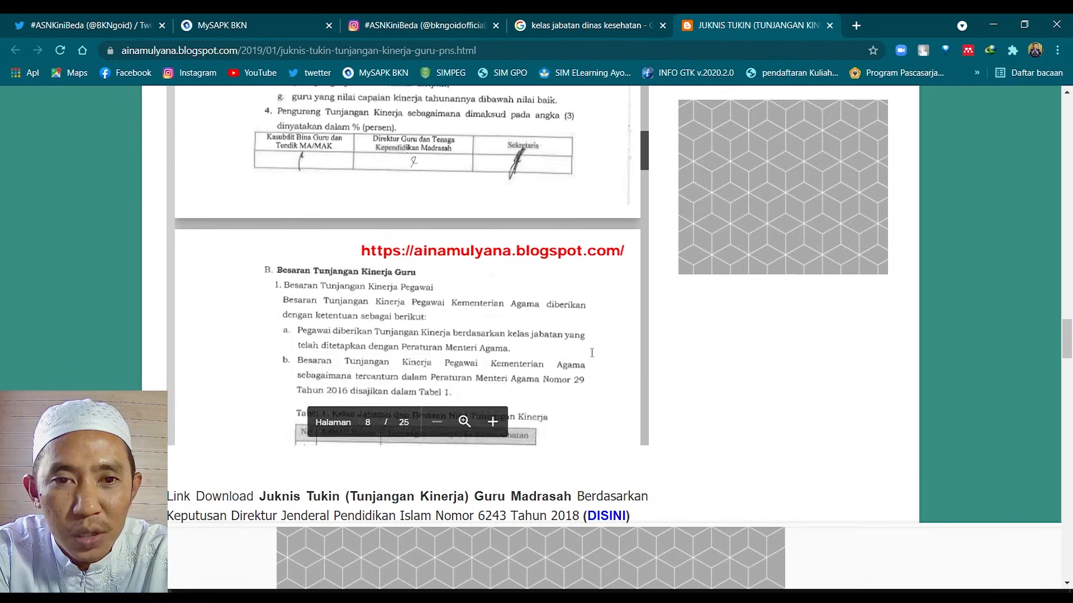
scroll(723, 371, up, 10)
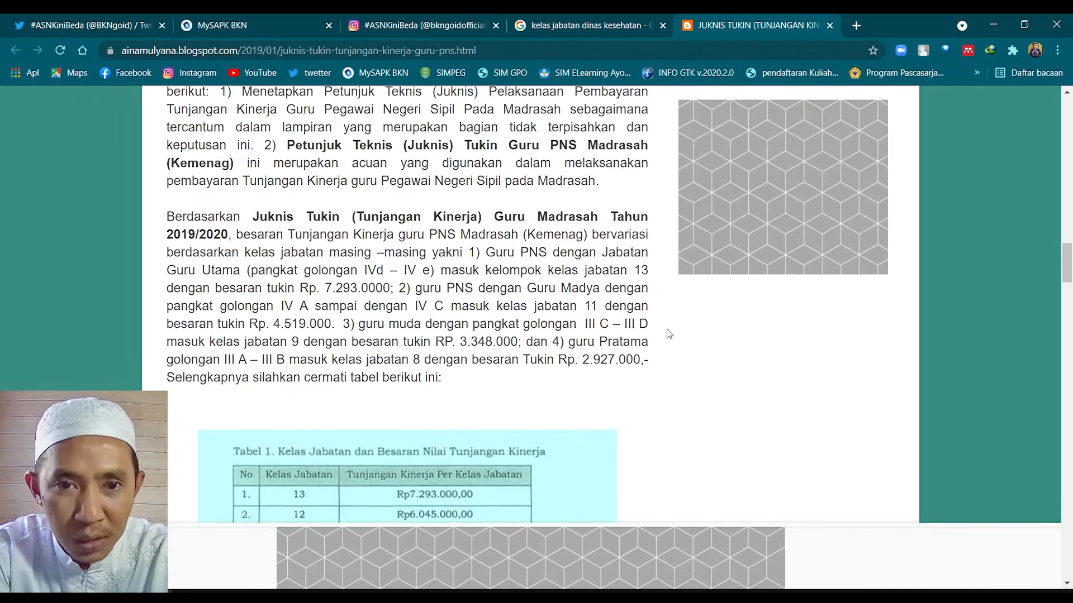
scroll(665, 335, down, 5)
scroll(553, 335, up, 2)
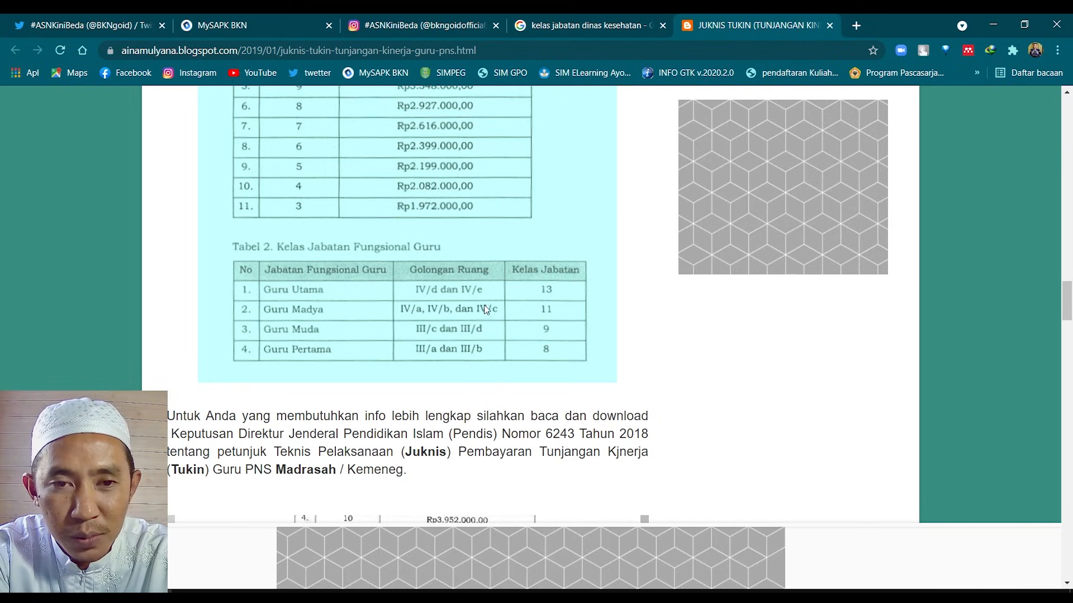
click(198, 27)
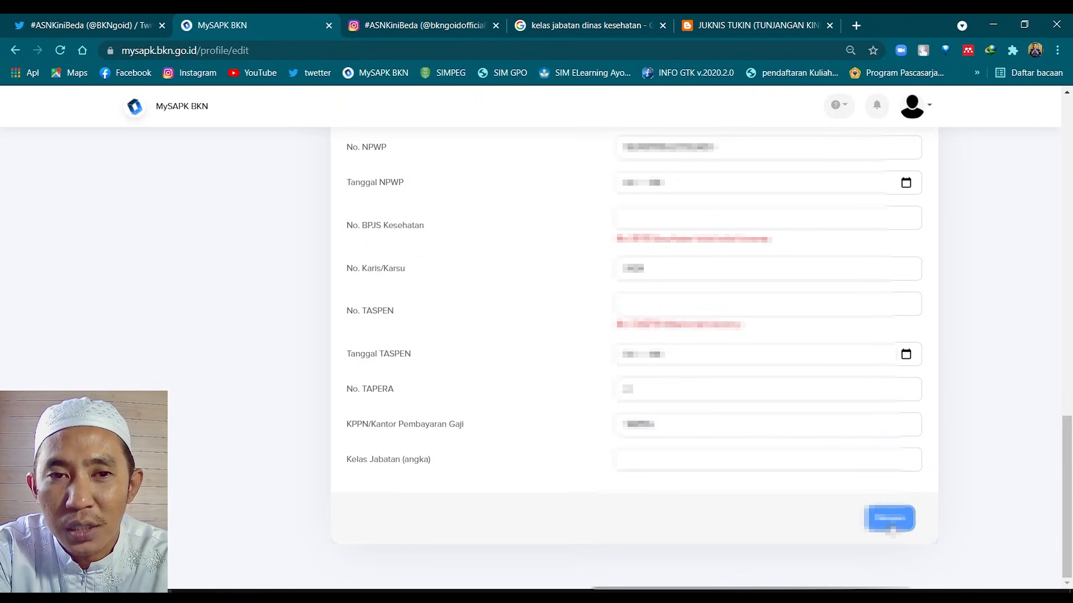
Scroll to the top of Edit Profile and open the avatar account menu
scroll(828, 506, up, 6)
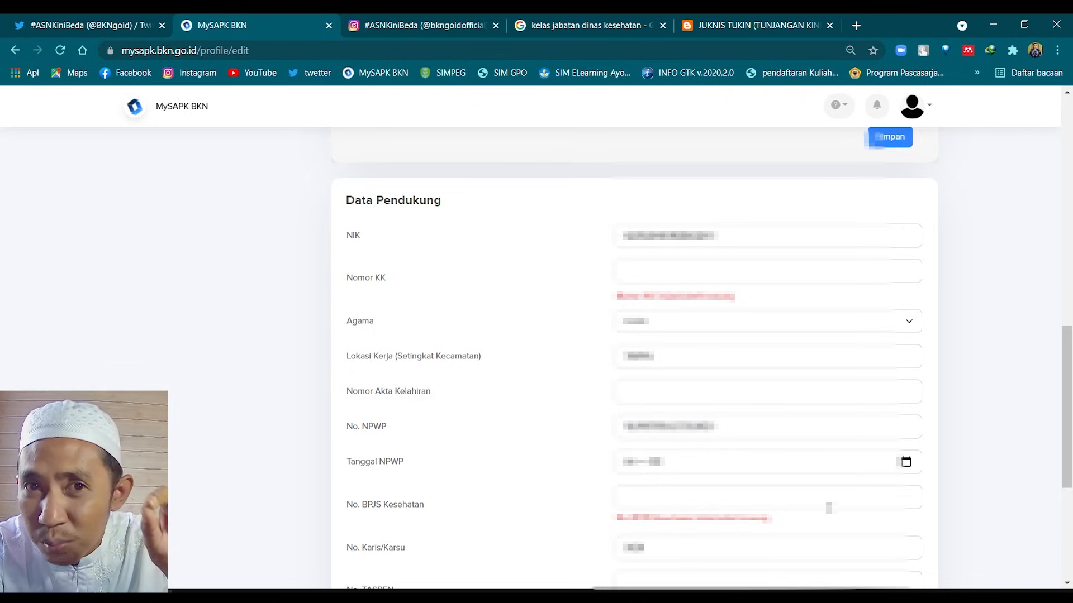
scroll(821, 511, down, 3)
scroll(761, 454, up, 8)
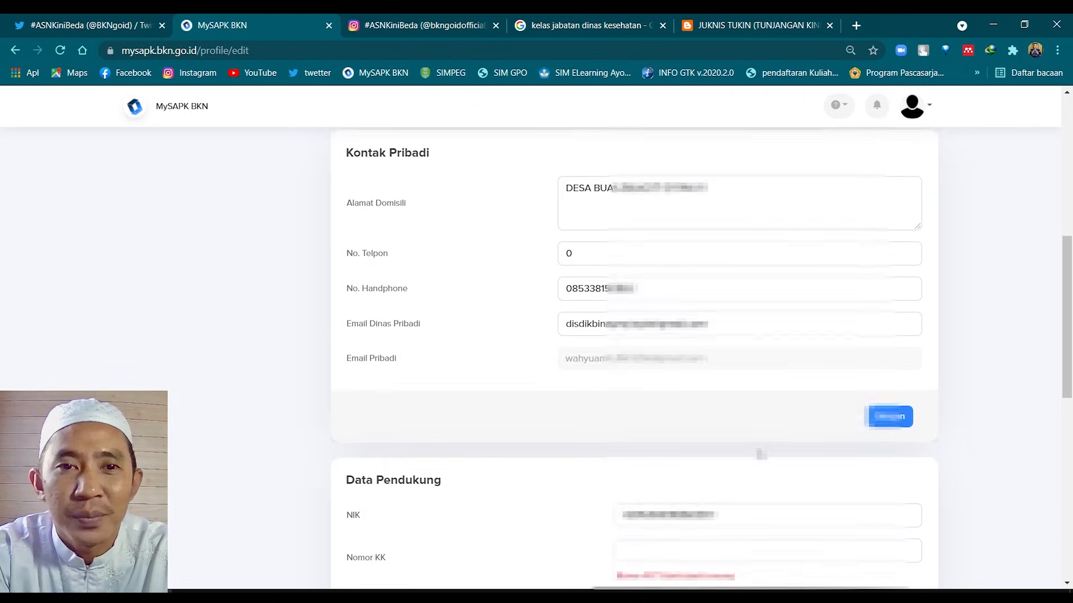
scroll(726, 430, up, 8)
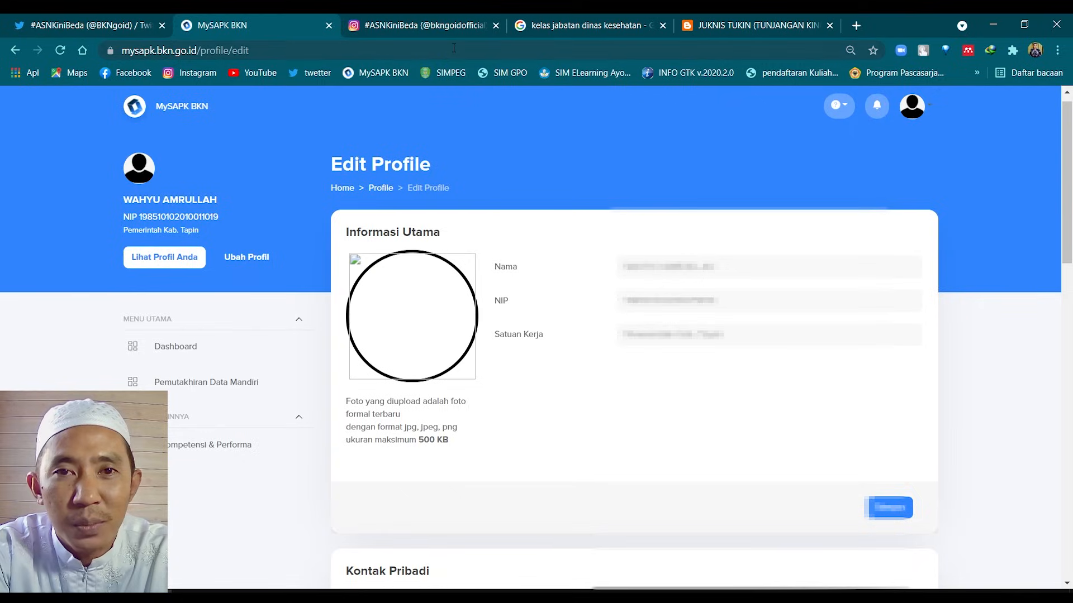
click(912, 106)
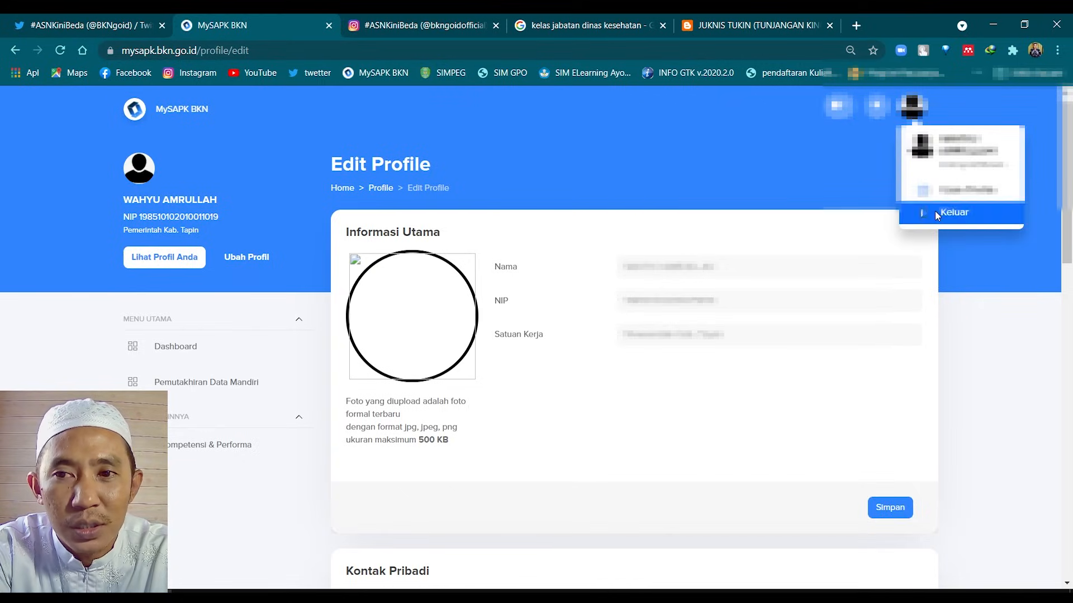
Sign out with Keluar and log back in using a saved NIP login
click(936, 215)
click(304, 239)
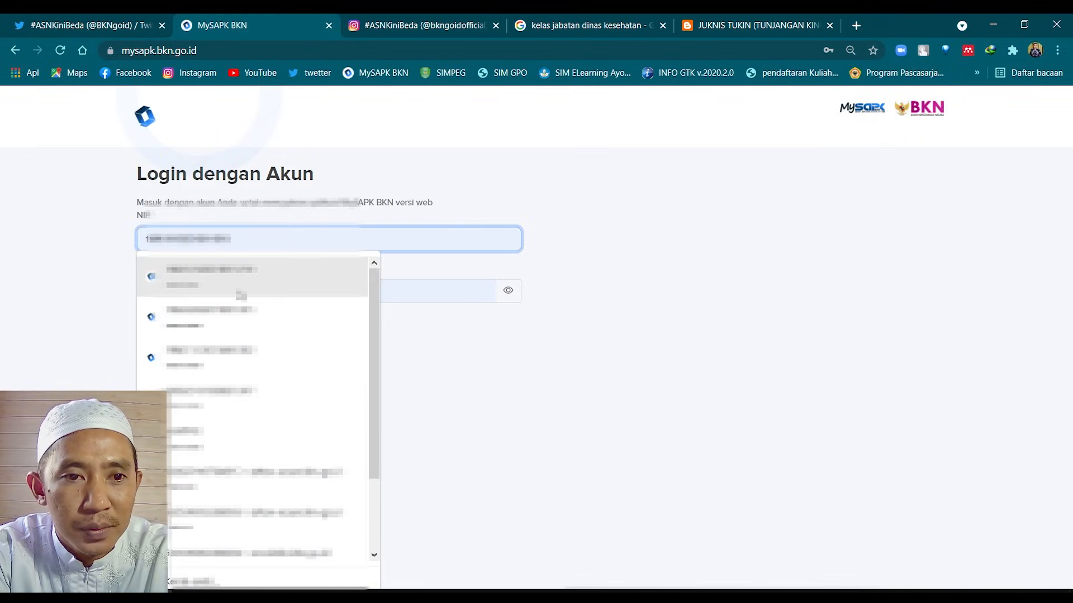
click(241, 295)
click(184, 353)
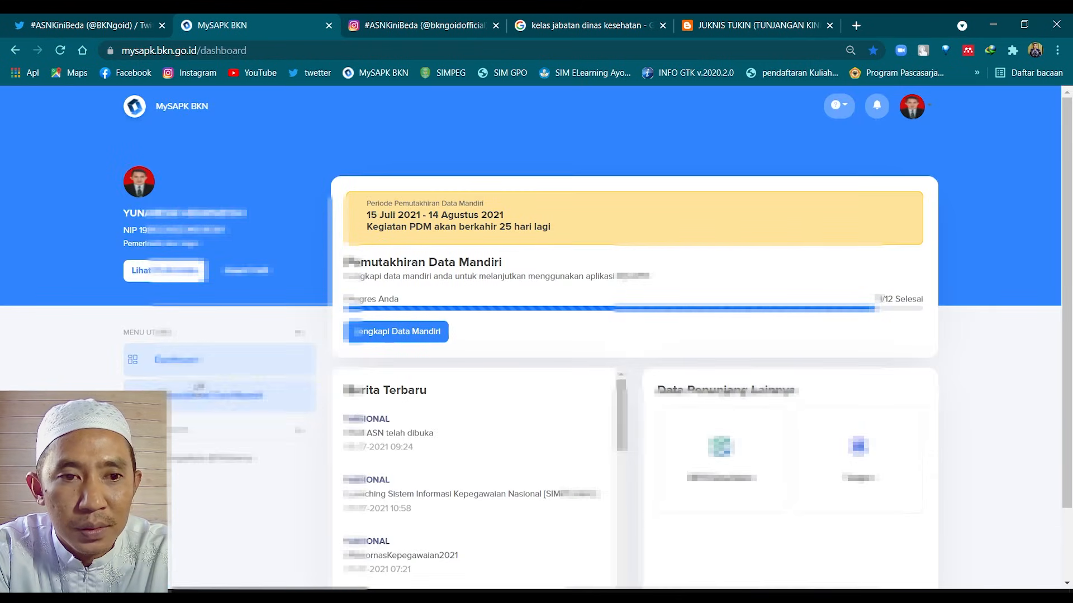
Browse the Pemutakhiran Data Mandiri categories and the Riwayat Ubah Profile record
click(213, 395)
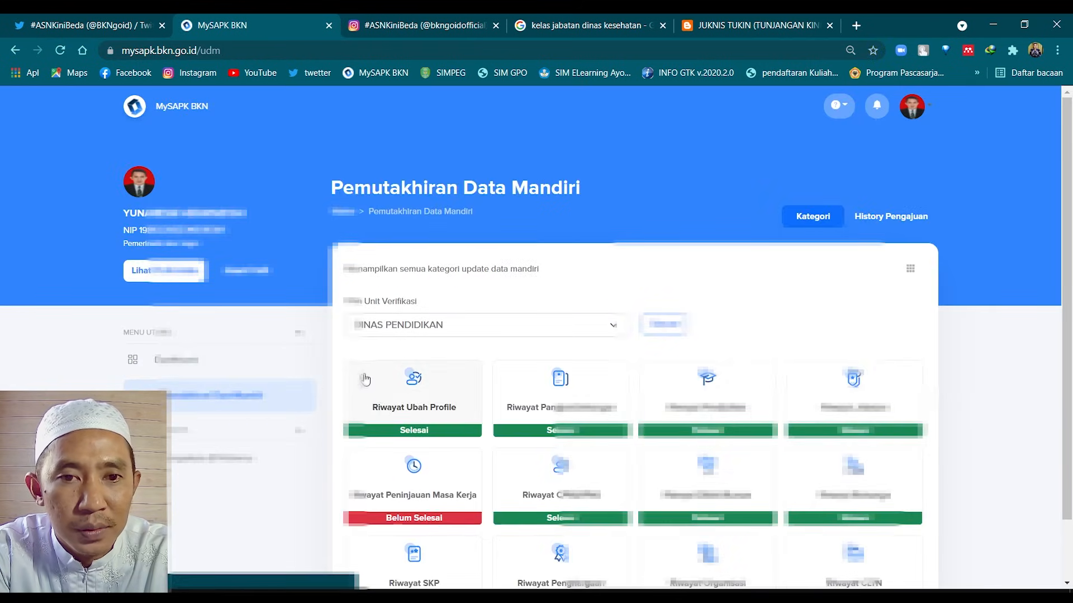
click(426, 405)
scroll(462, 398, down, 3)
scroll(466, 400, up, 3)
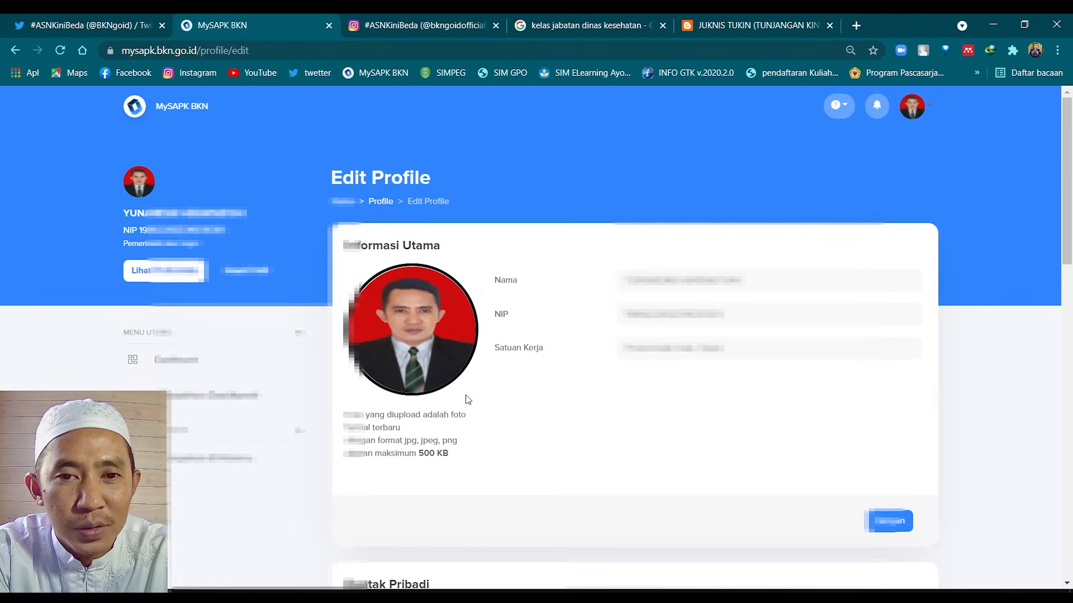
click(208, 396)
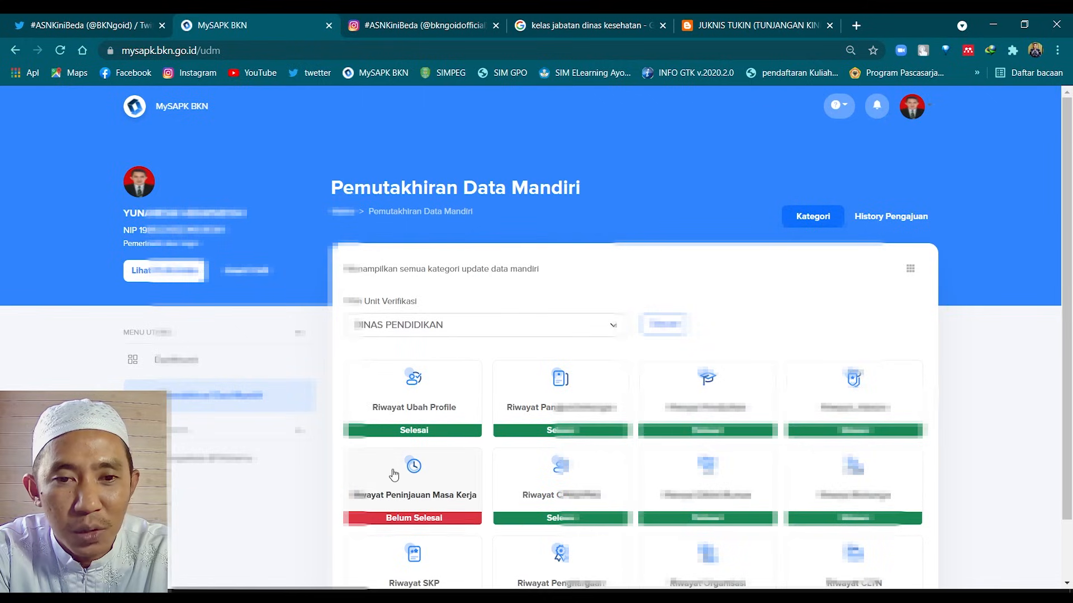
Sign out again and log in with another saved account
click(912, 109)
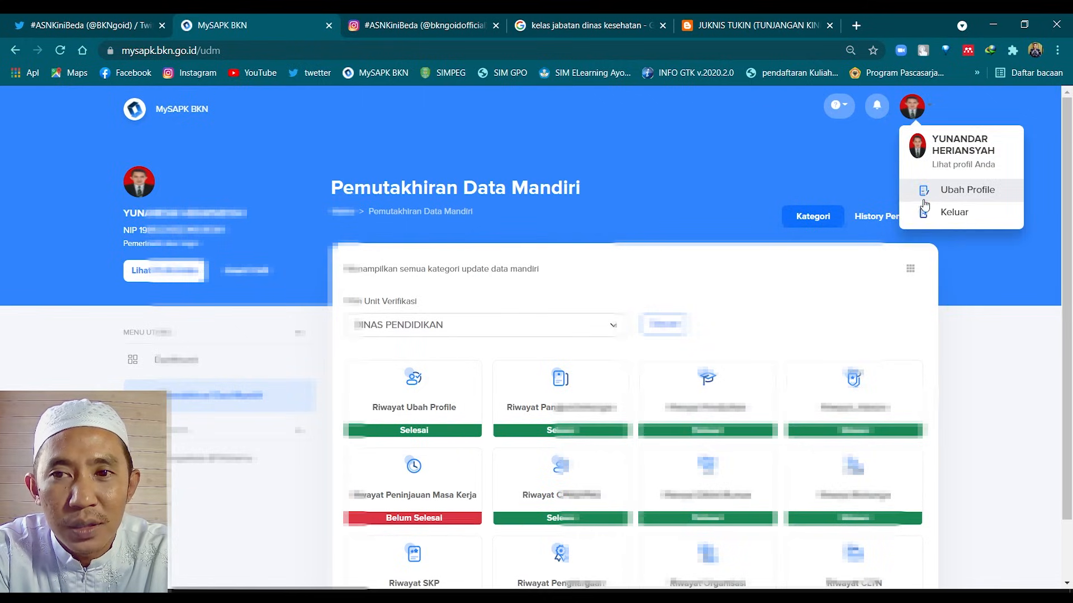
click(944, 211)
click(327, 234)
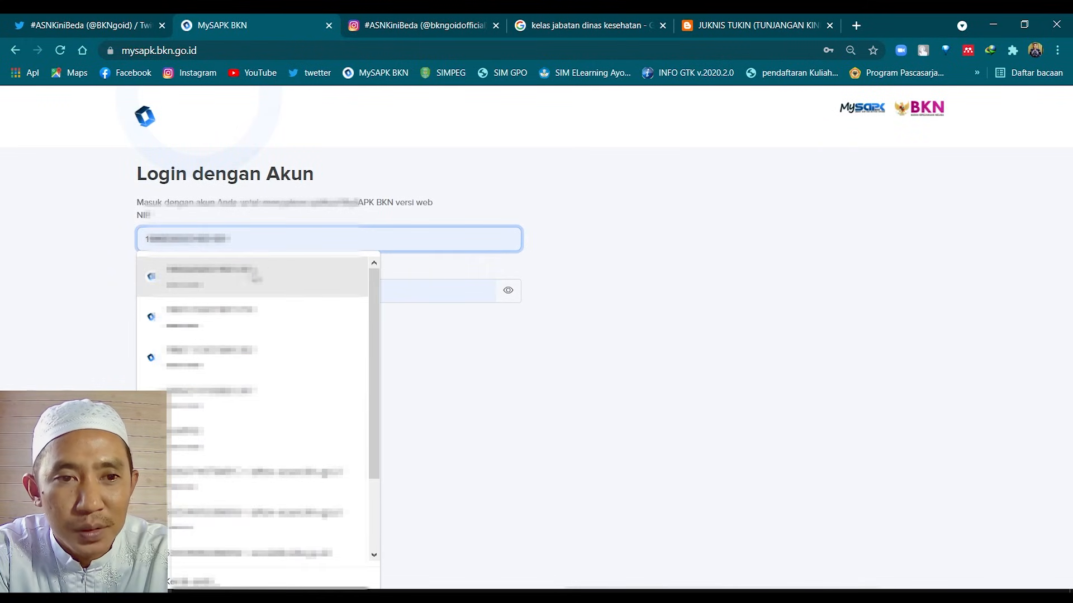
click(217, 315)
click(199, 361)
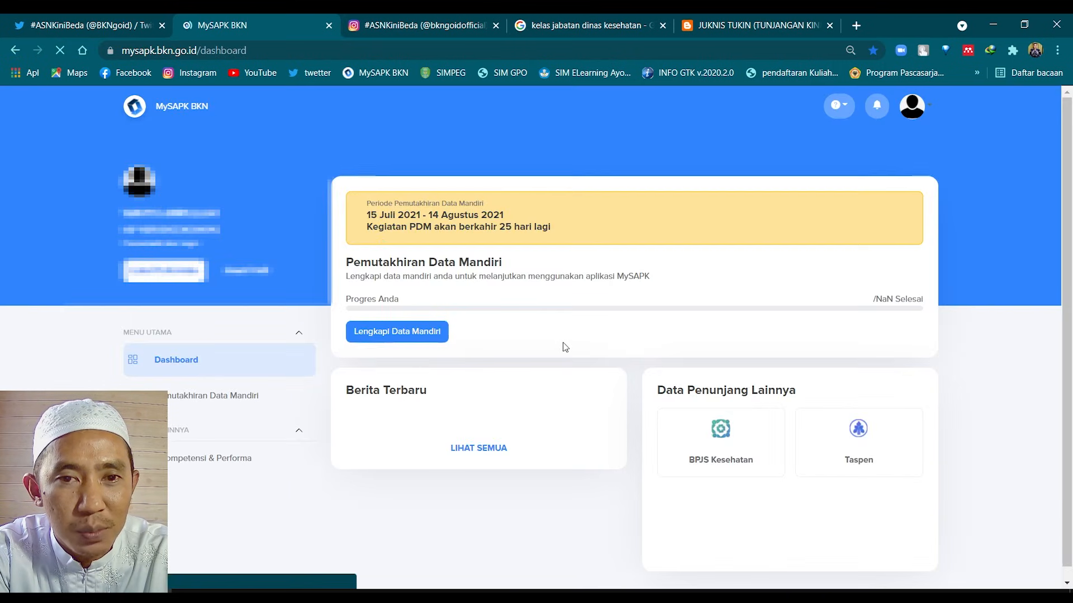
scroll(560, 342, down, 2)
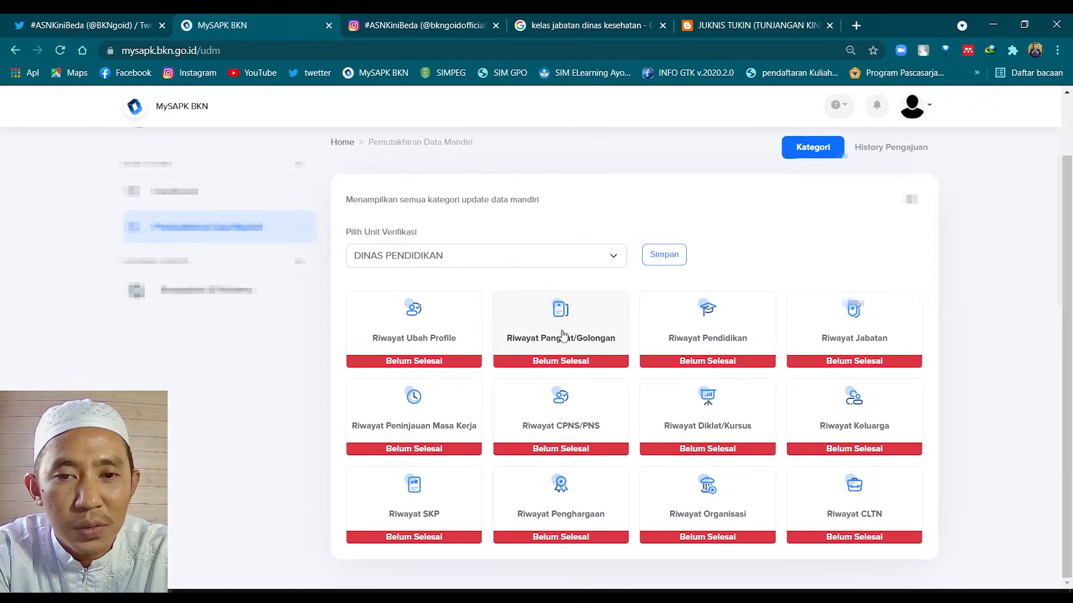
click(563, 336)
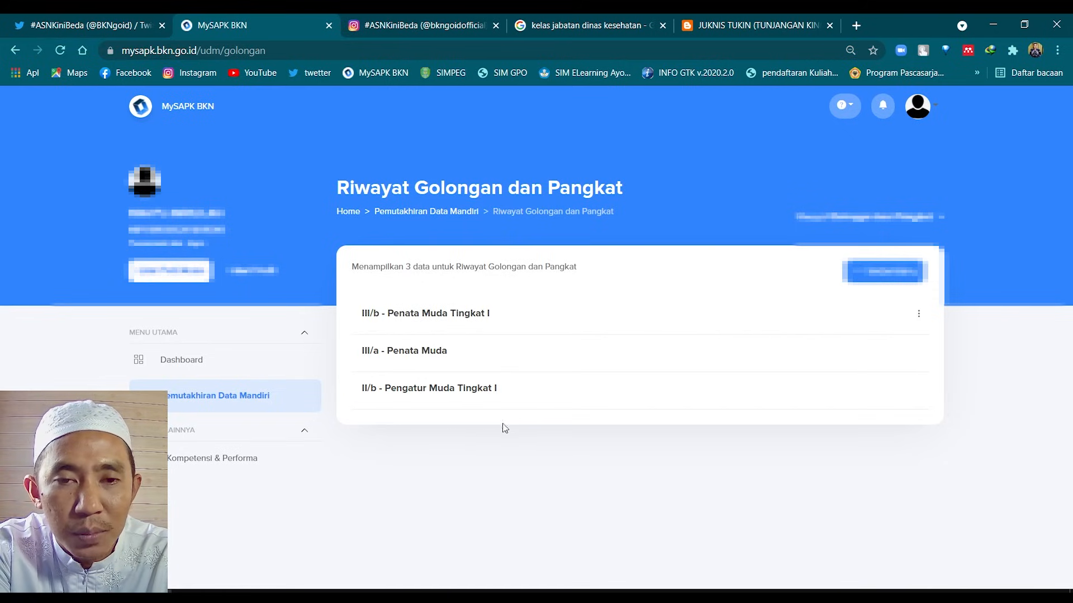
click(383, 317)
click(538, 429)
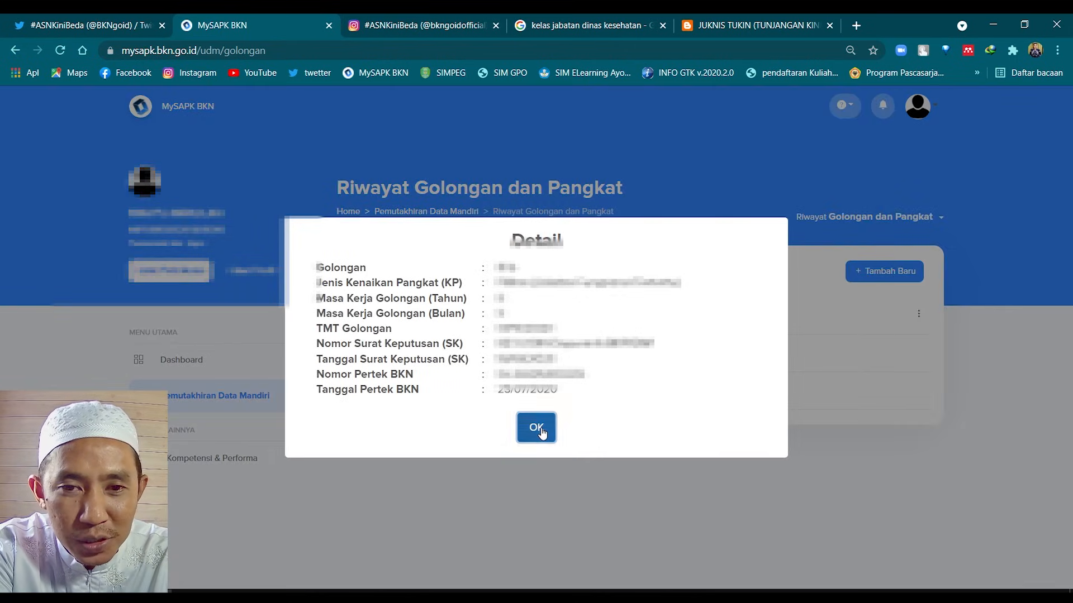
click(401, 360)
click(536, 431)
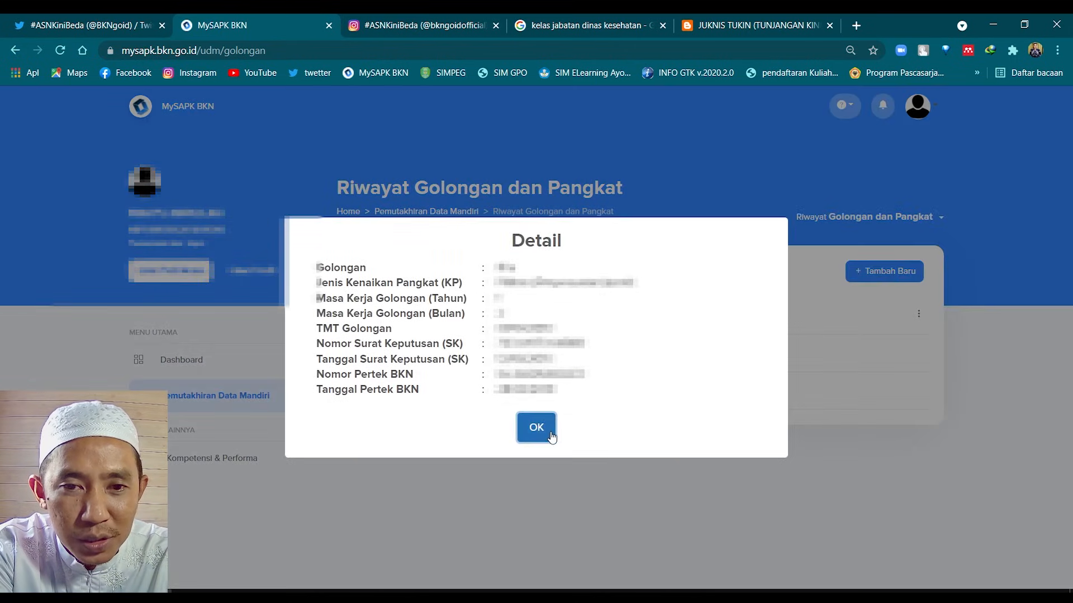
click(437, 398)
click(535, 428)
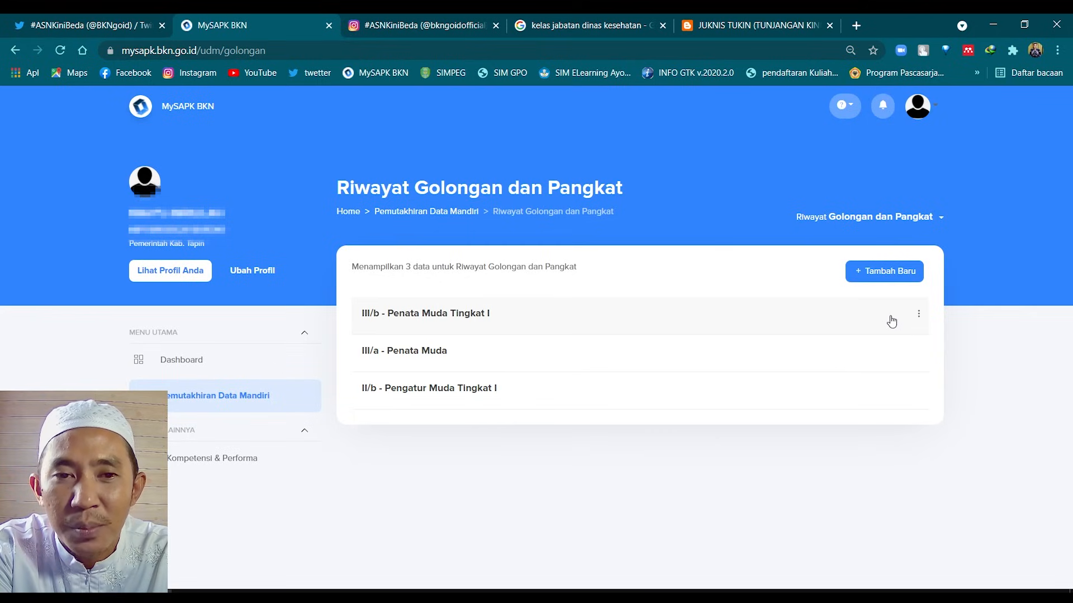
Open Ubah Data for the III/b - Penata Muda Tingkat I record in Riwayat Pangkat/Golongan
click(919, 314)
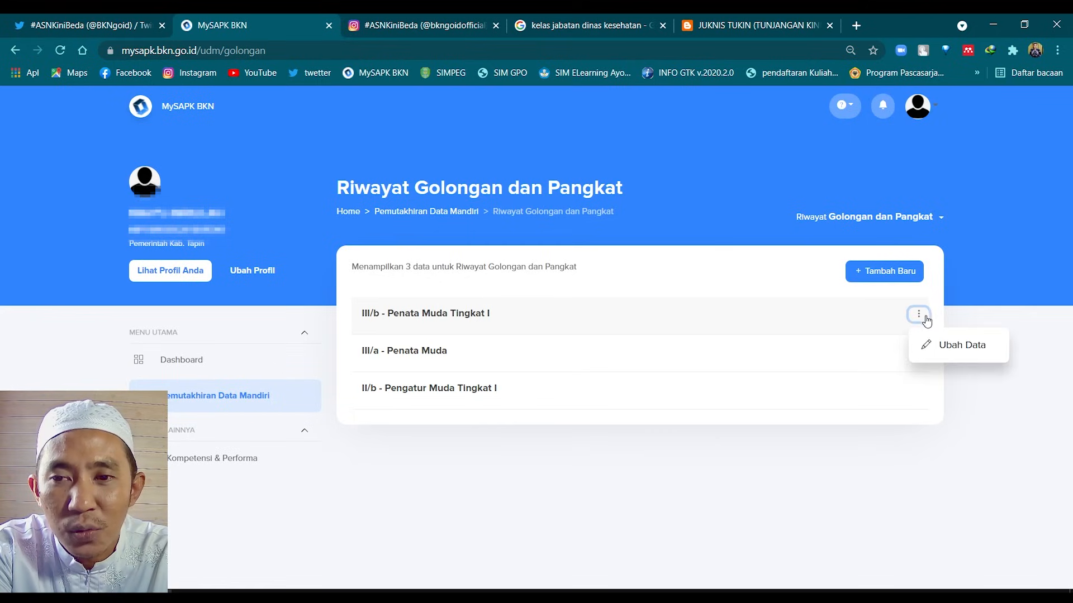
click(898, 465)
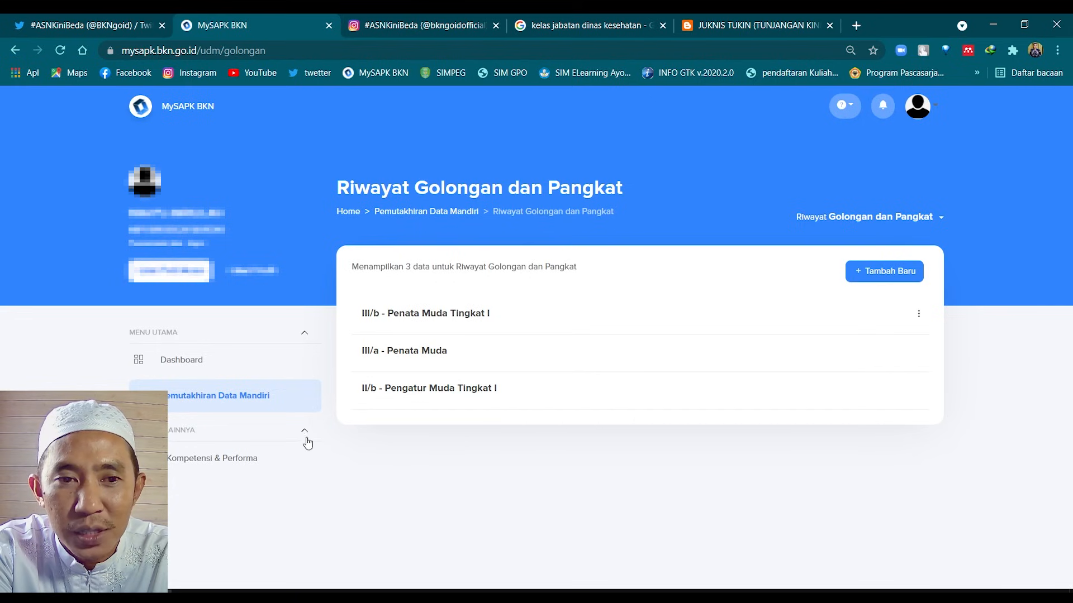
click(240, 397)
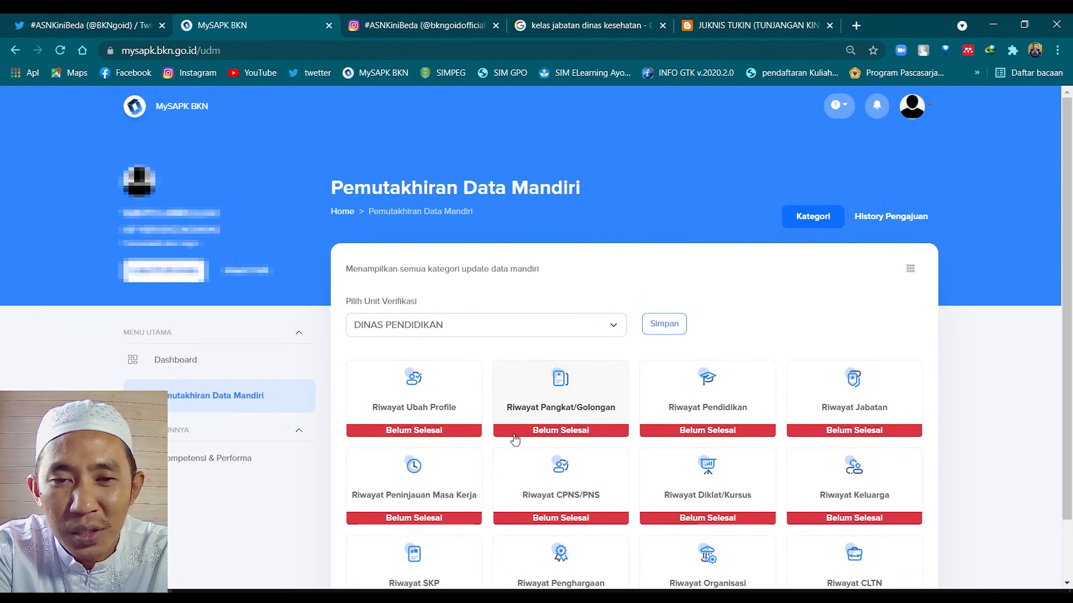
click(571, 406)
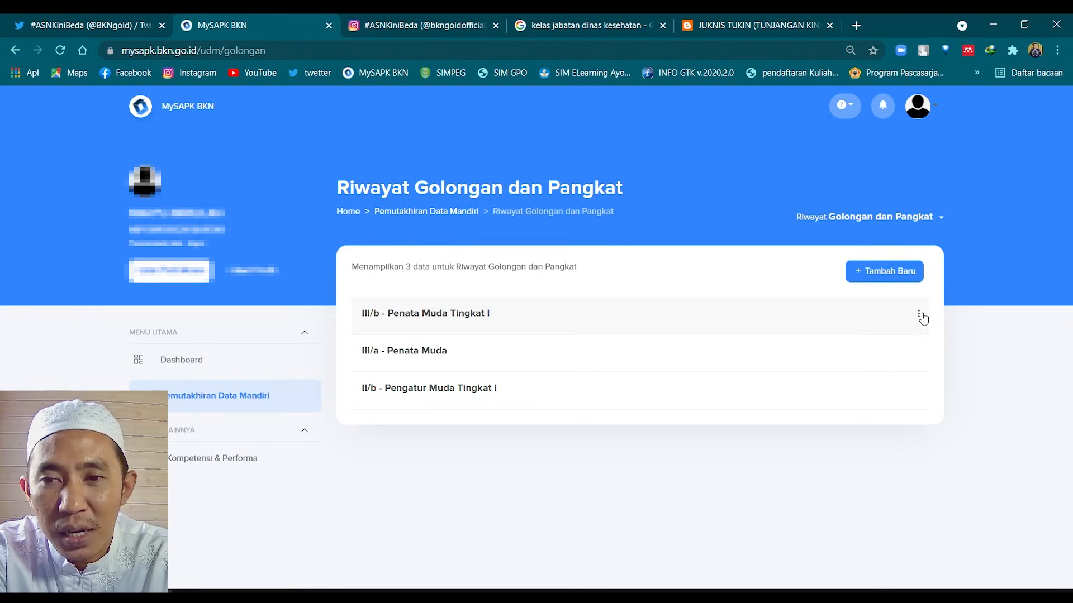
click(921, 316)
click(926, 348)
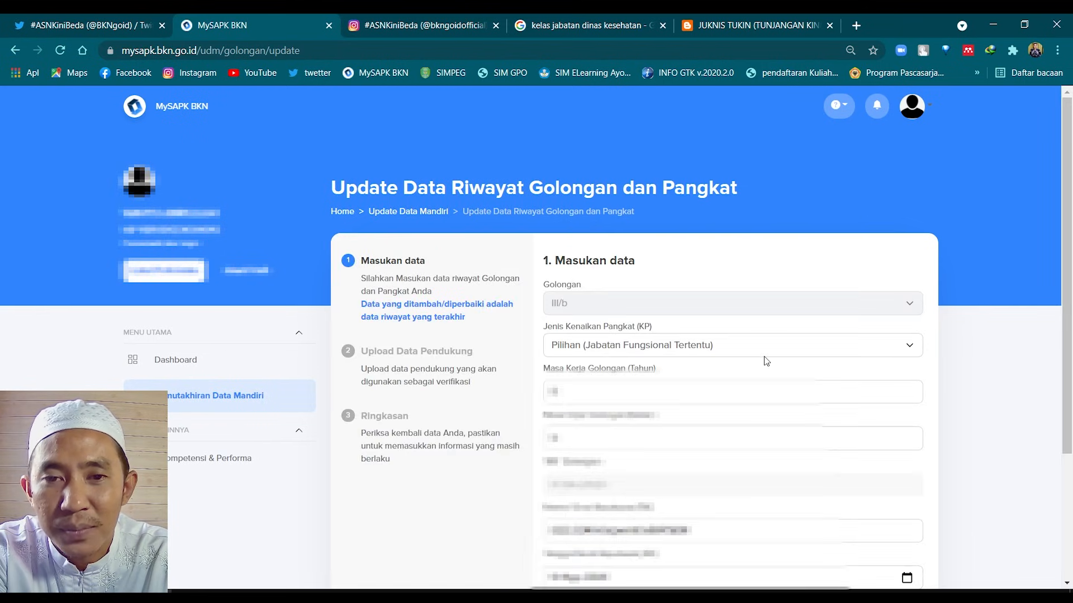
scroll(766, 361, down, 1)
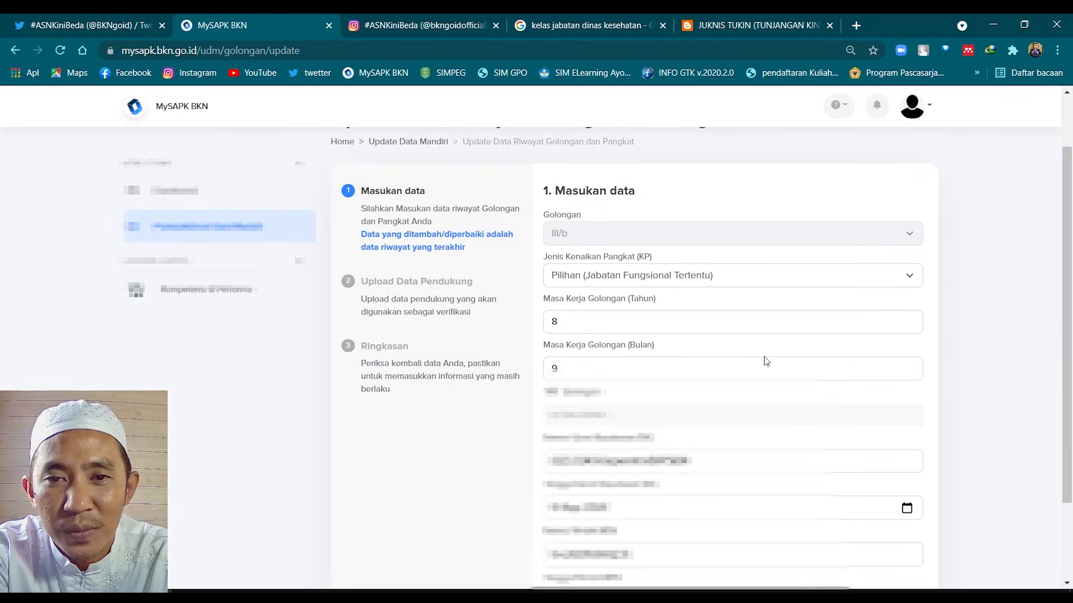
scroll(766, 361, down, 1)
scroll(698, 360, up, 2)
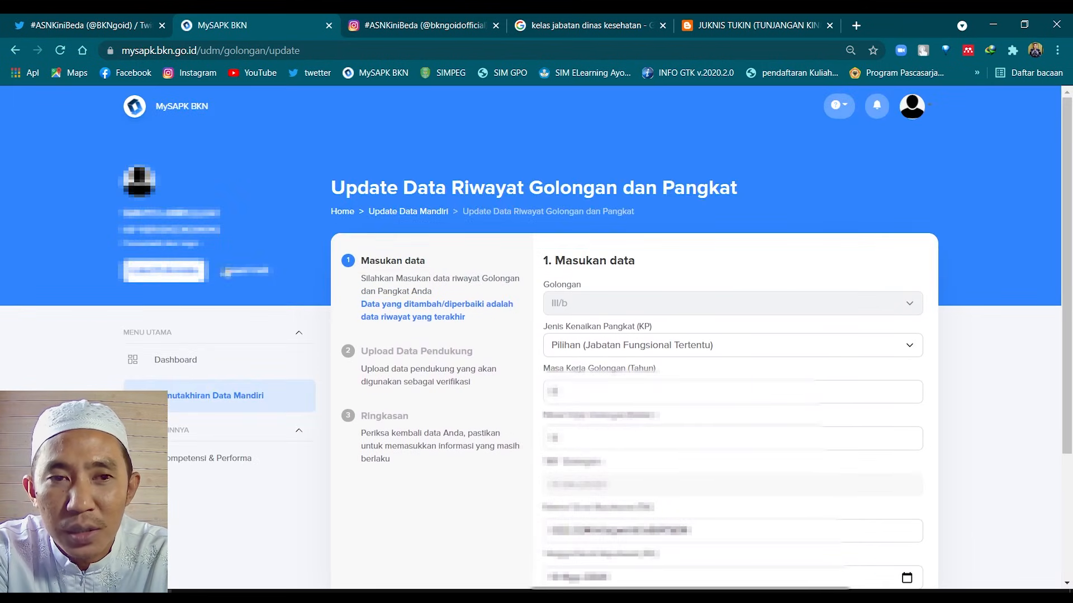
click(667, 350)
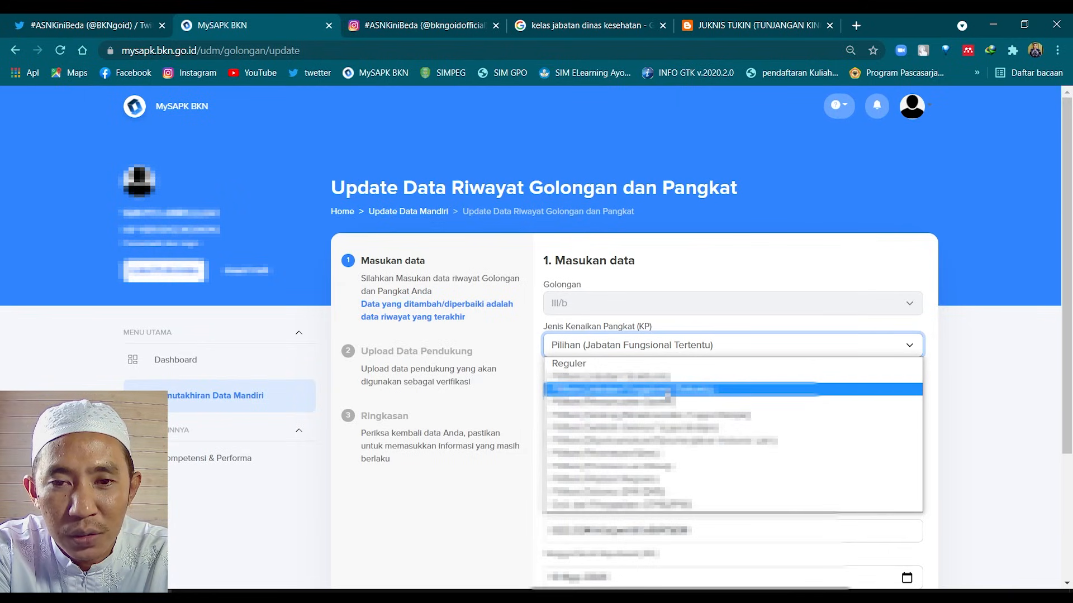
click(666, 390)
click(1004, 329)
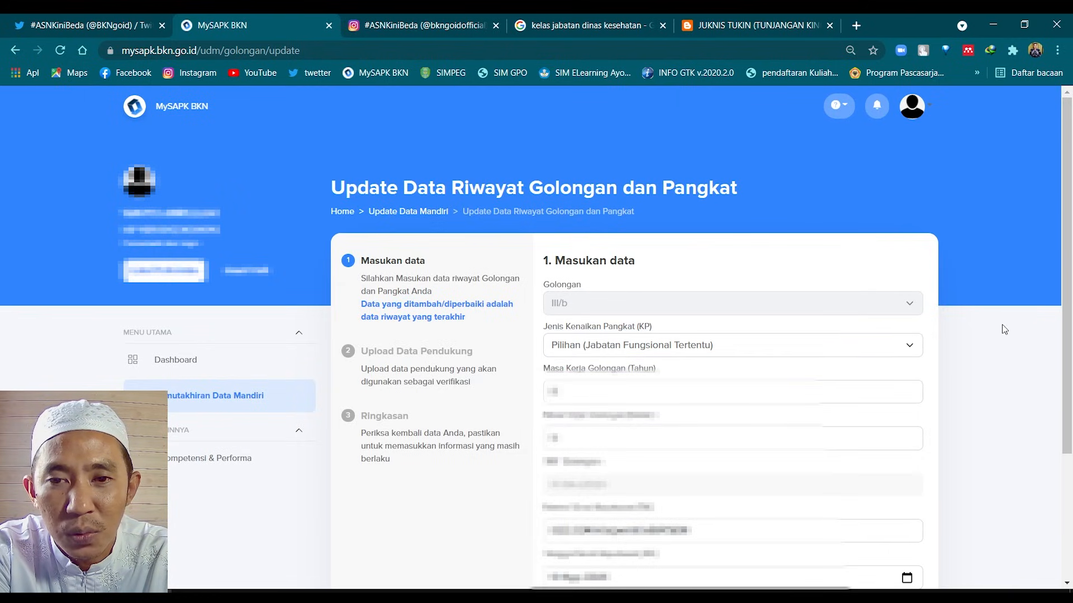
scroll(755, 361, down, 1)
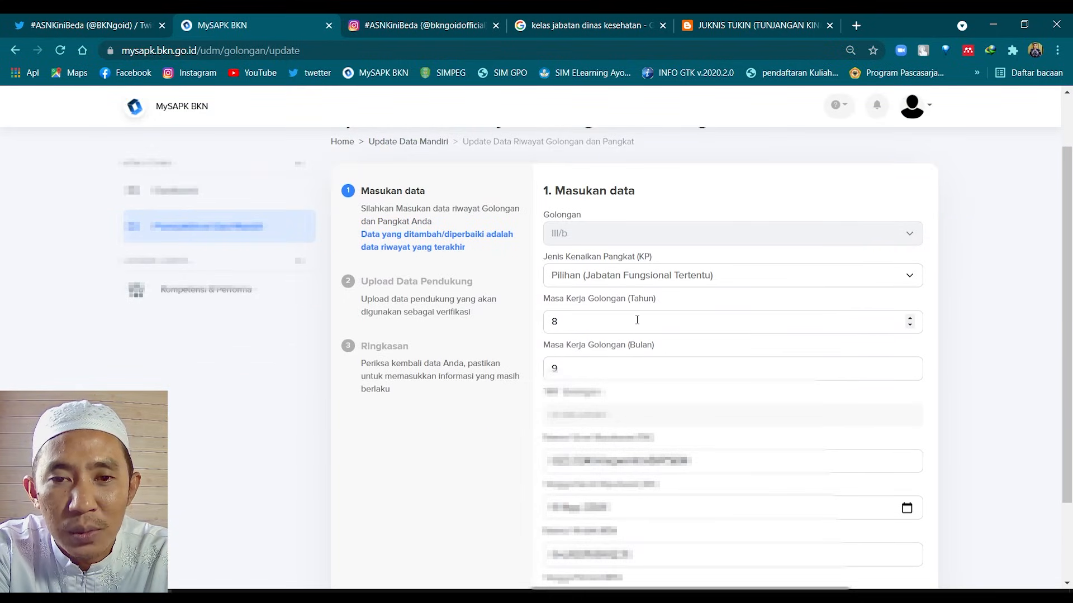
scroll(634, 319, down, 1)
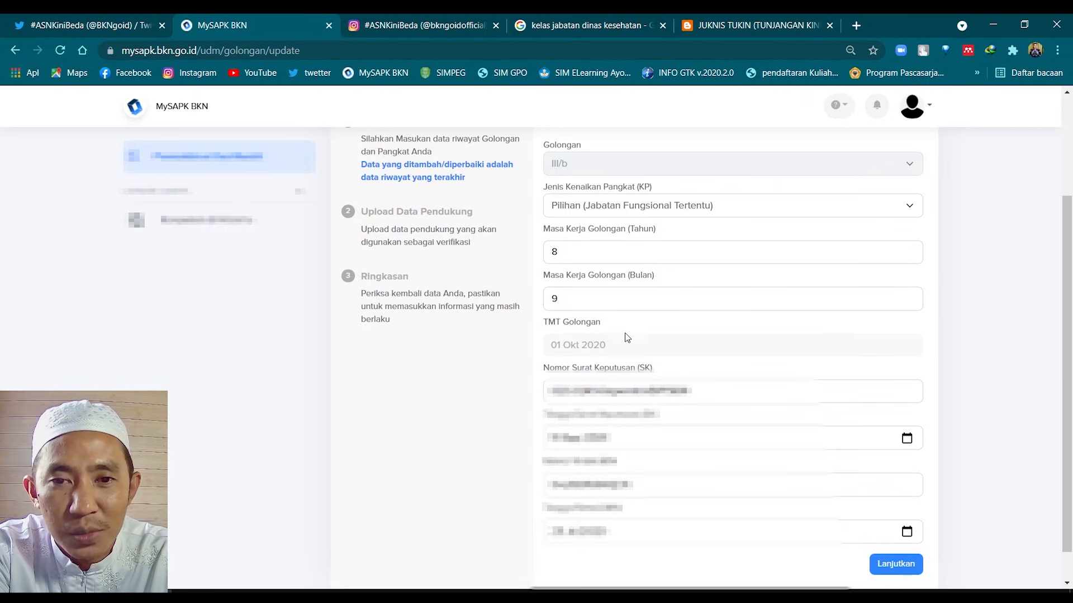
scroll(635, 369, down, 1)
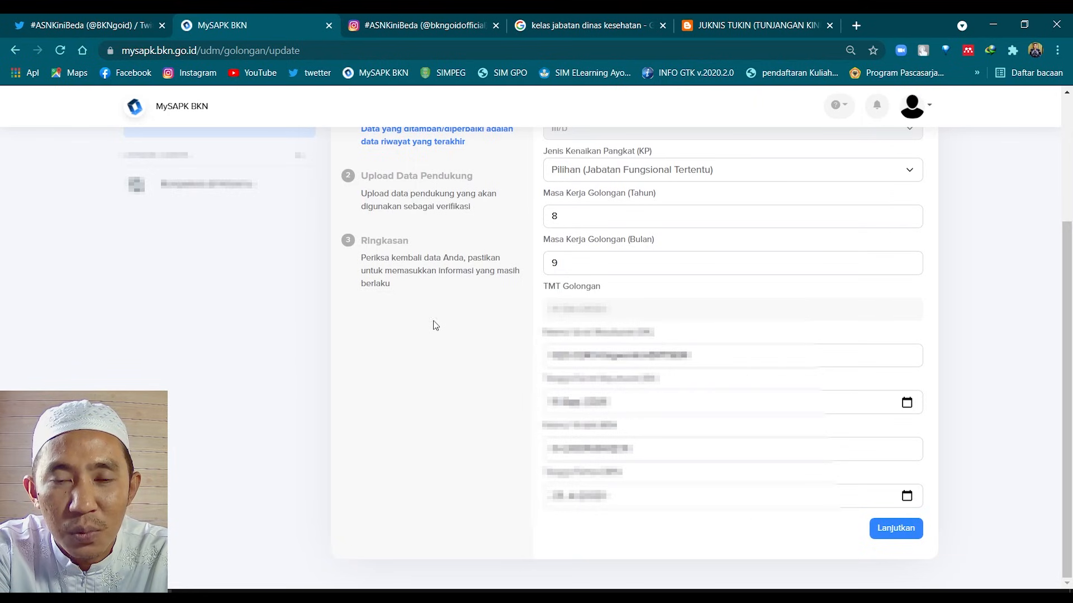
scroll(424, 323, up, 3)
scroll(663, 347, down, 3)
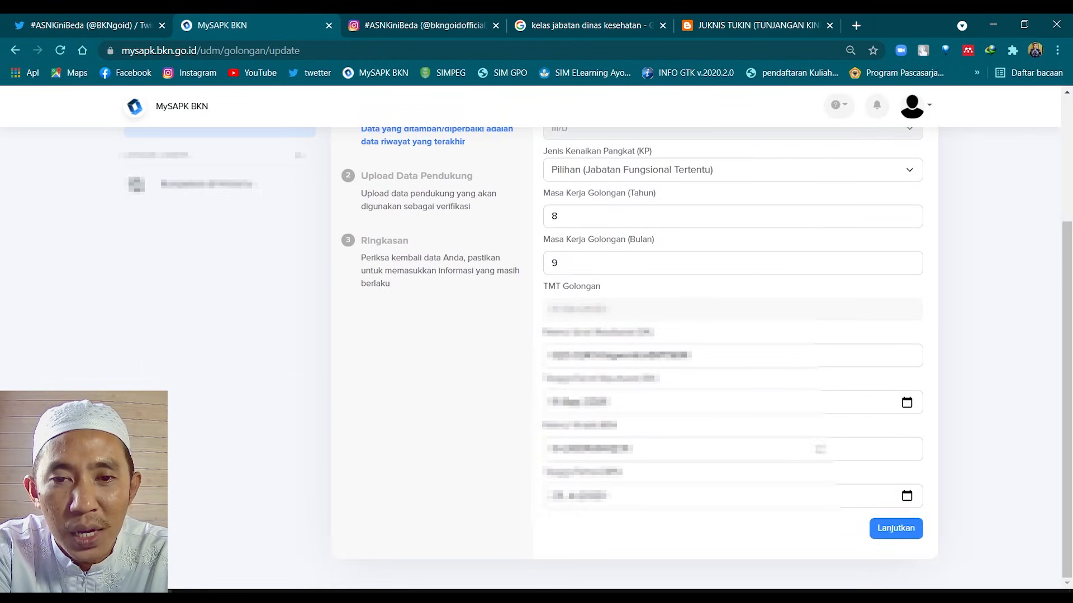
Advance to step 2 Upload Data Pendukung and trigger the missing Dok SK KP error
click(901, 531)
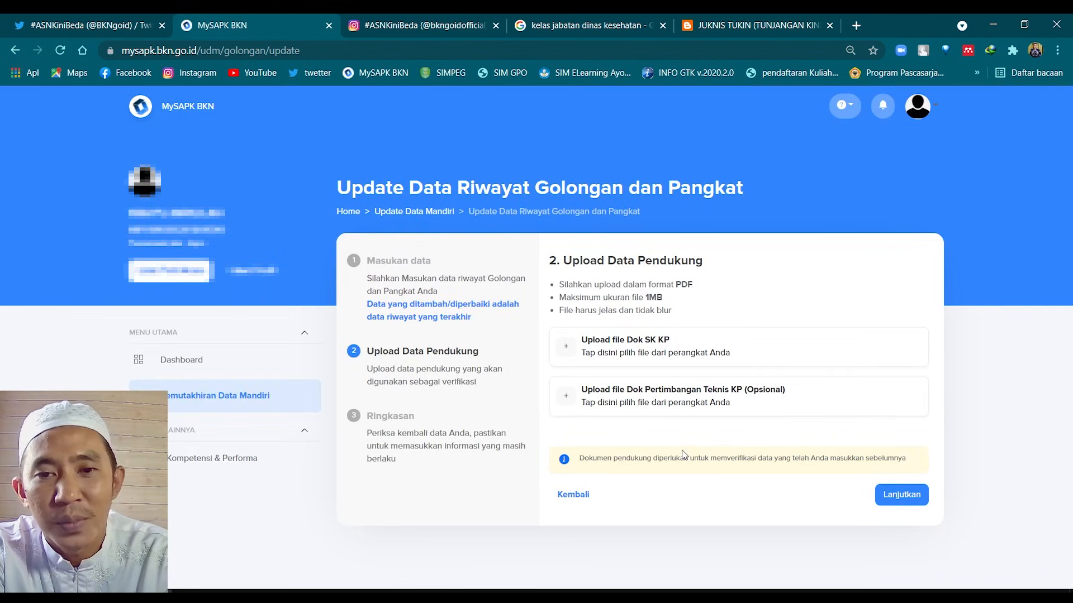
click(915, 500)
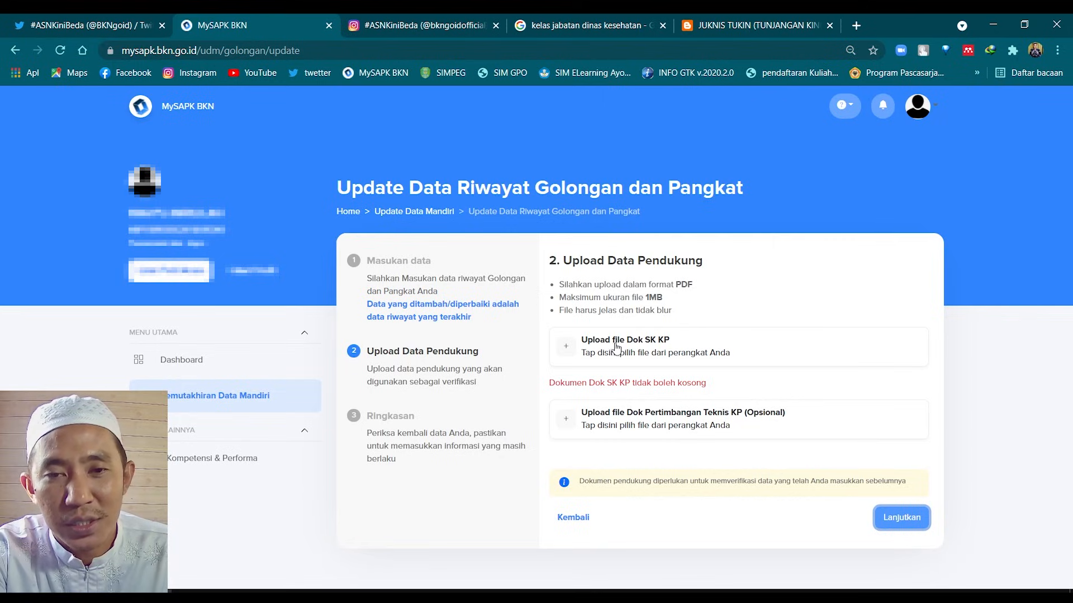
Upload Dok SK KP.pdf as the SK KP document
click(566, 348)
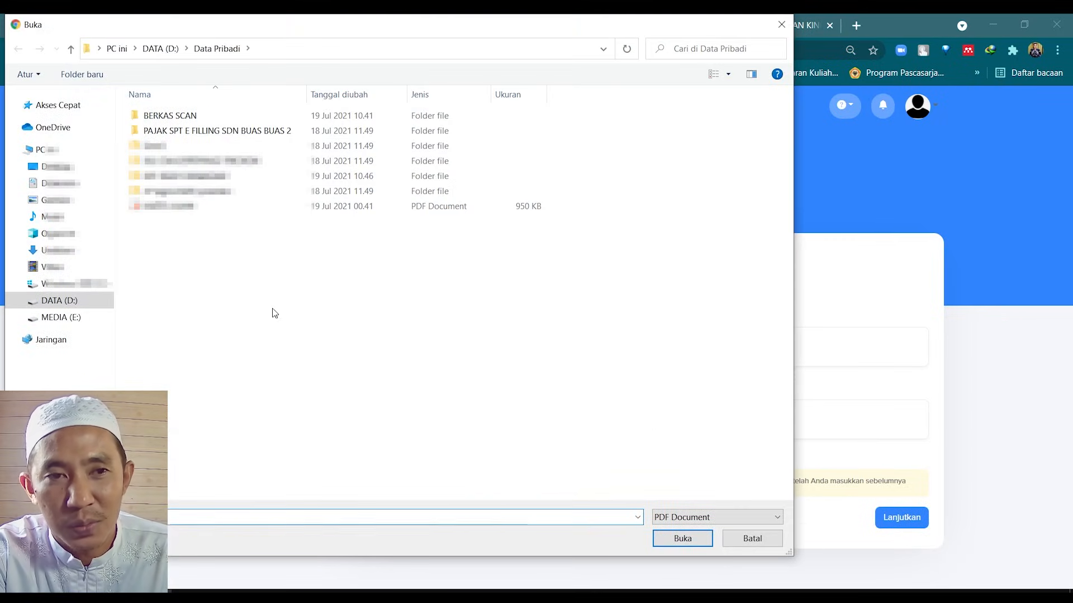
double_click(168, 208)
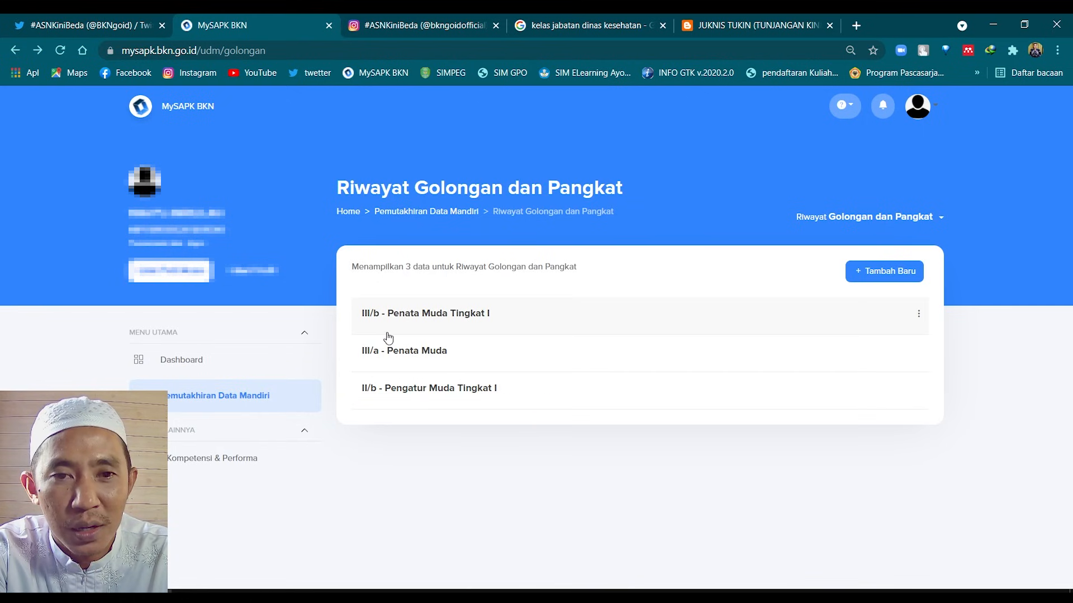
From Riwayat Pendidikan, choose Ubah Data on the S-1 PGSD record's three-dot menu
click(239, 398)
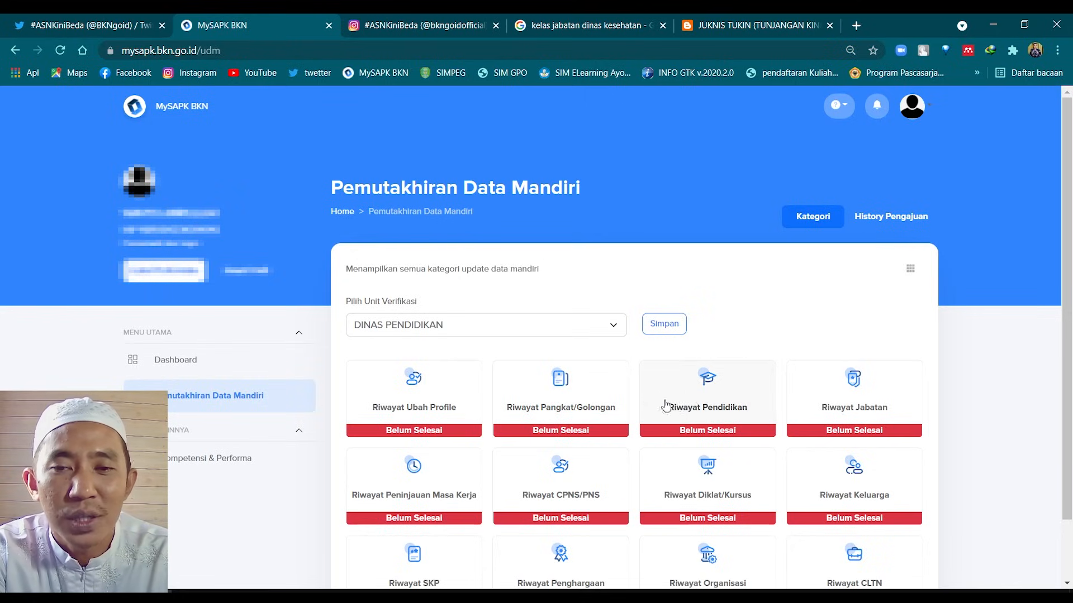
click(709, 402)
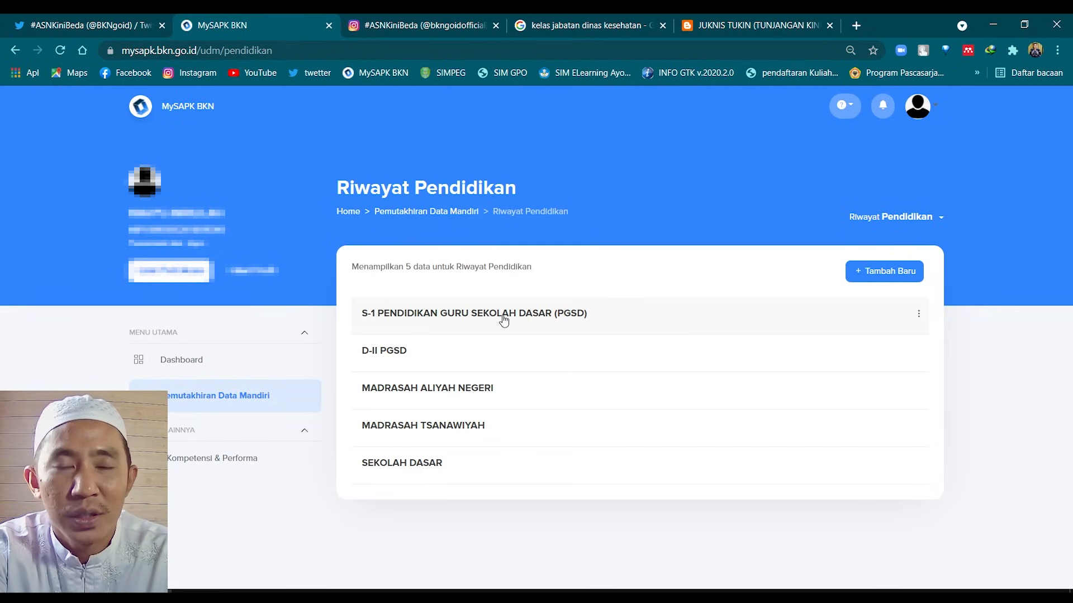
click(861, 276)
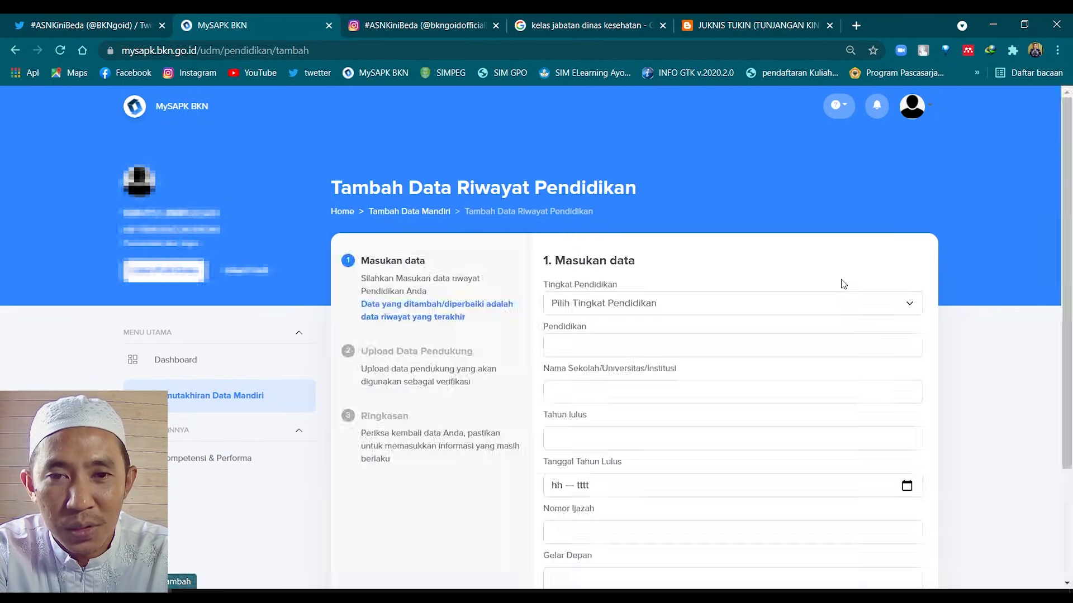
scroll(877, 374, down, 3)
scroll(877, 375, up, 3)
key(alt+Left)
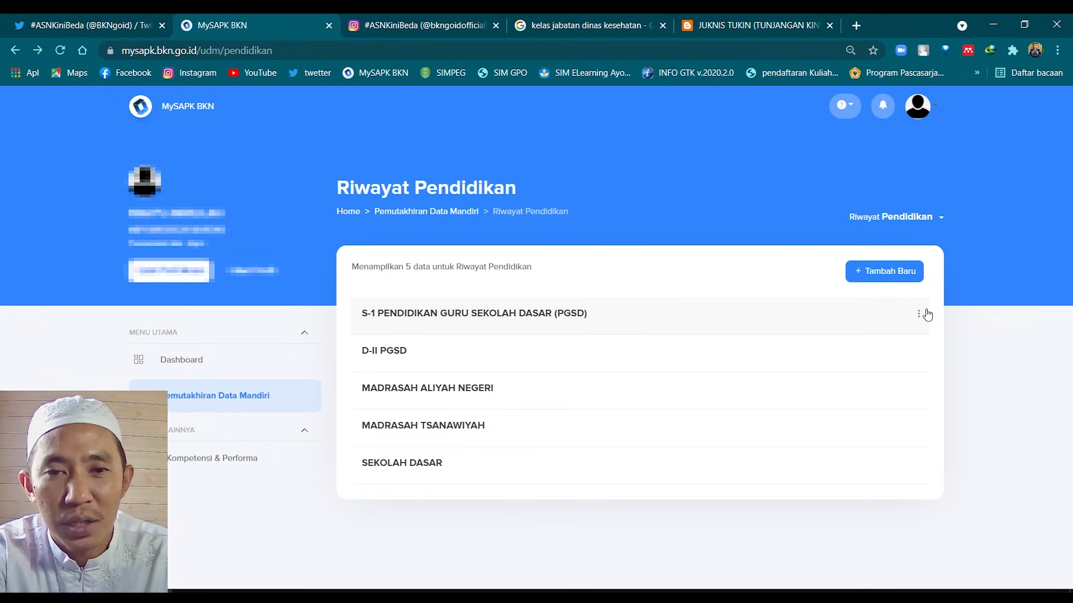
click(919, 314)
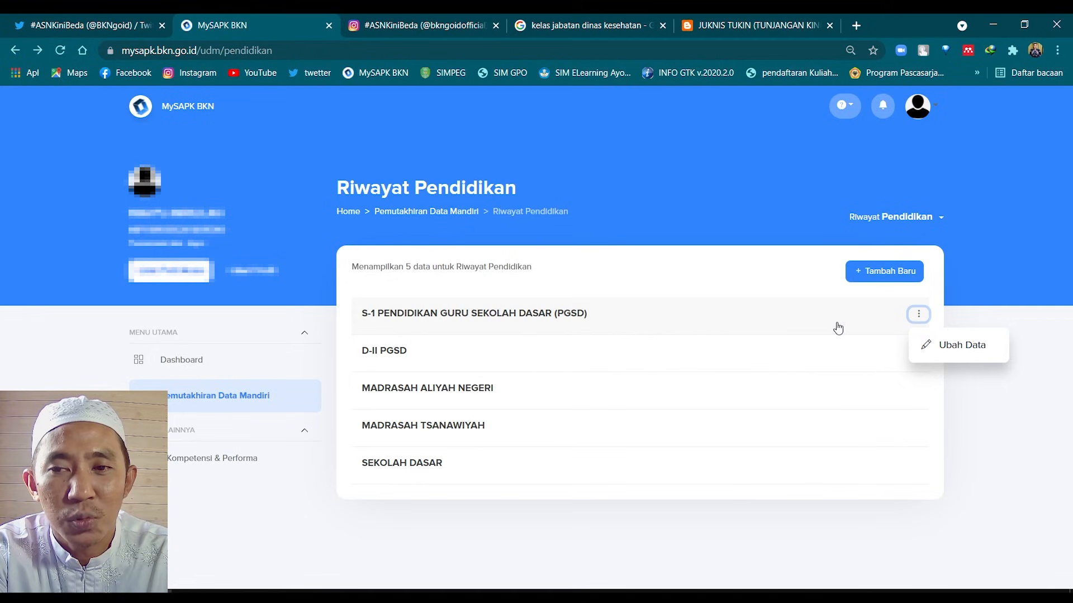
click(942, 357)
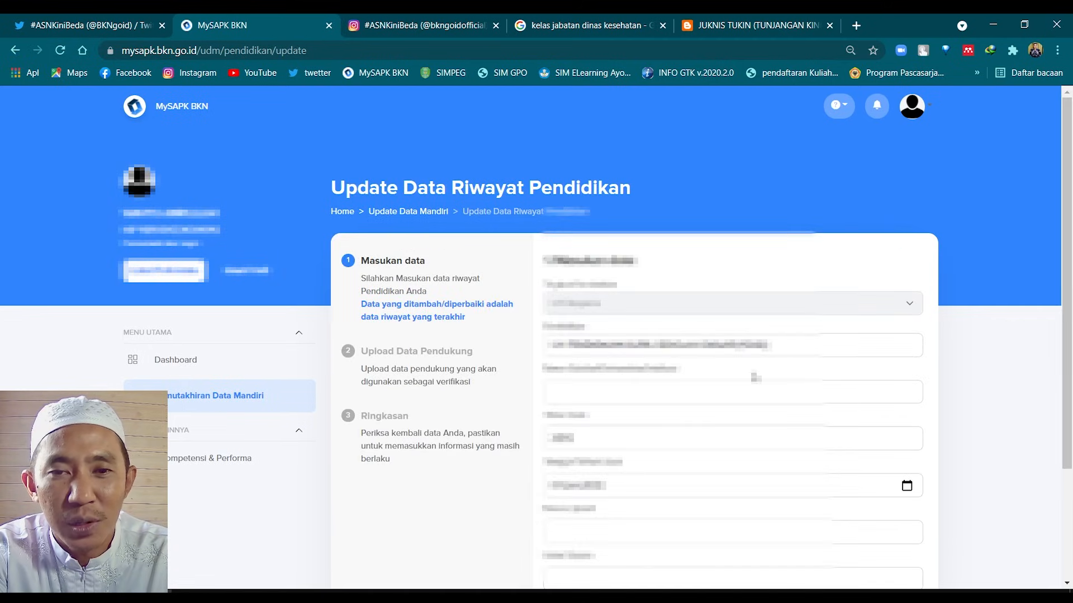
Review the S-1 PGSD education form and click Lanjutkan to advance
scroll(678, 400, down, 3)
scroll(678, 401, up, 2)
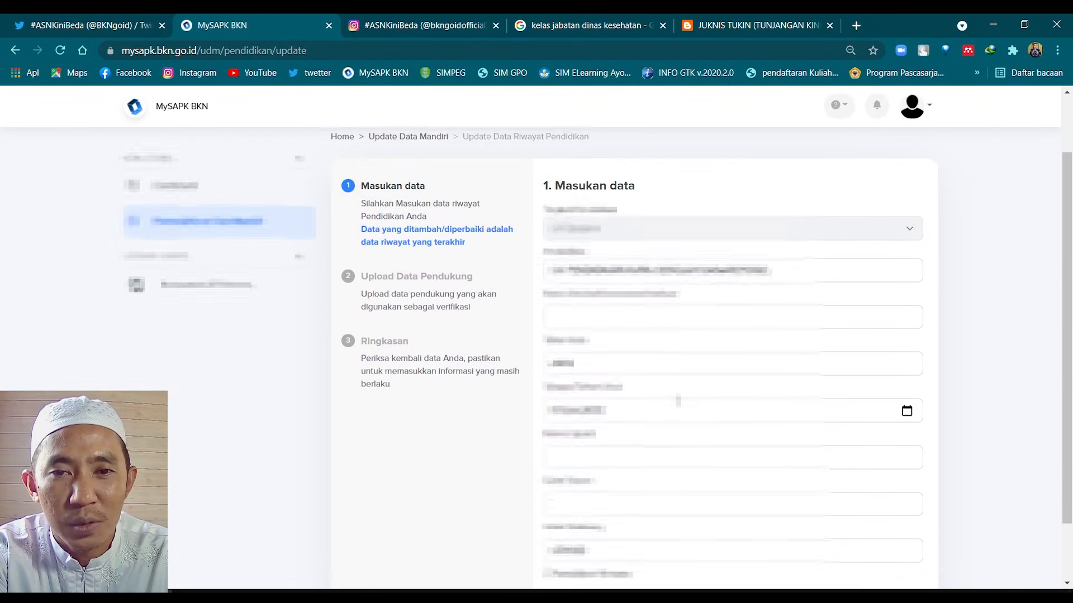
scroll(679, 400, down, 2)
scroll(679, 401, up, 1)
scroll(678, 399, down, 1)
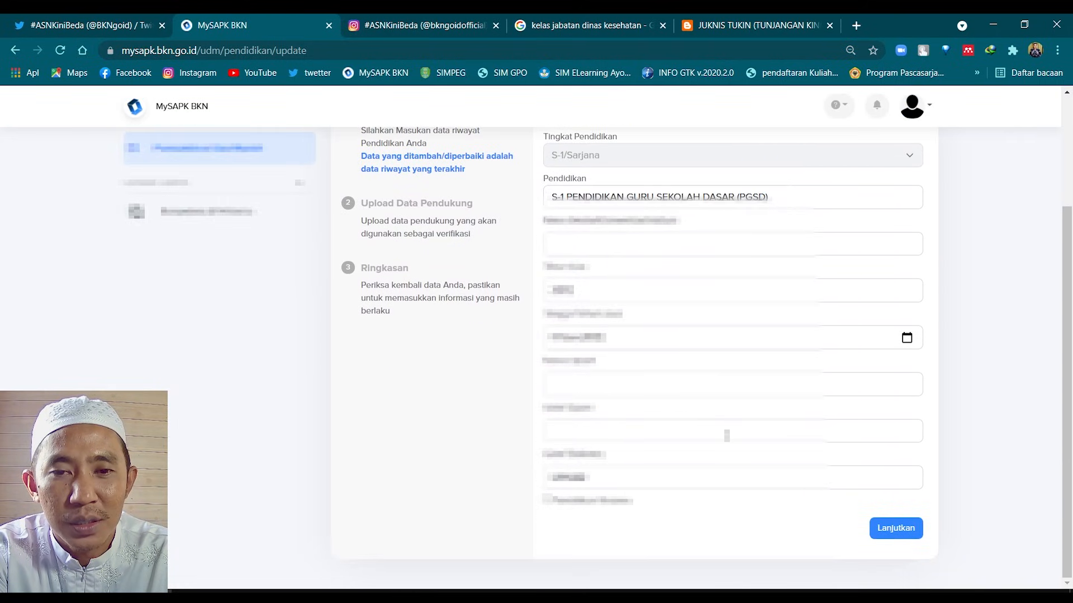
scroll(698, 424, up, 4)
scroll(729, 453, down, 4)
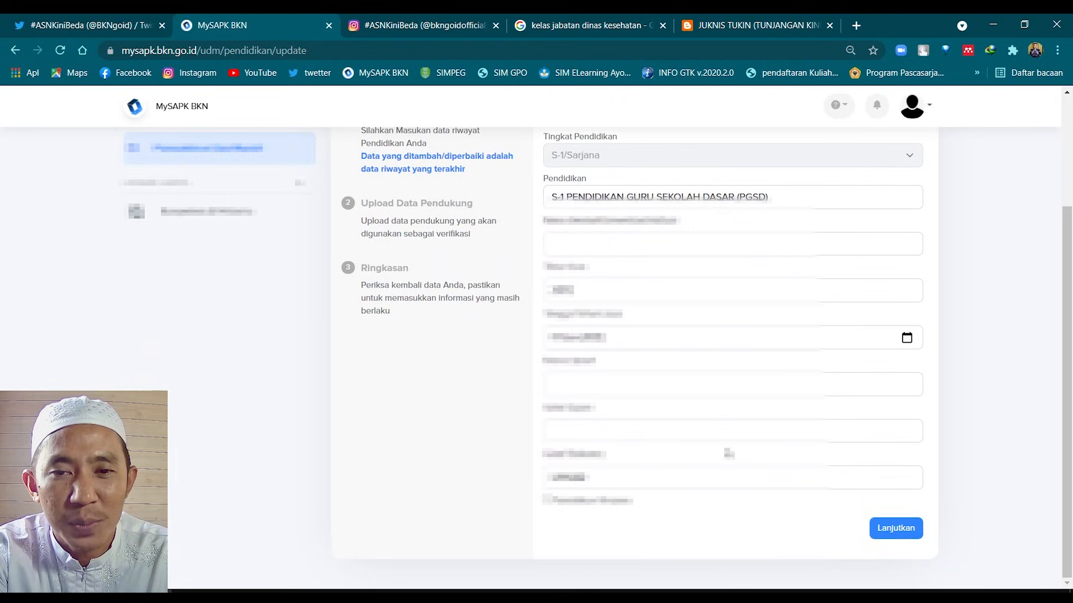
click(903, 537)
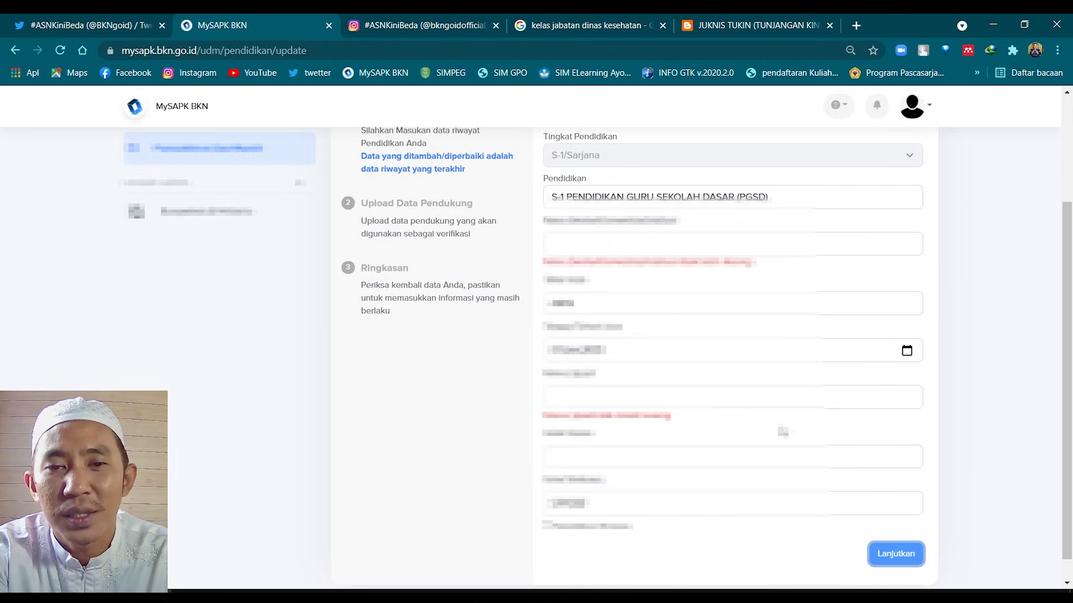
Retry Lanjutkan twice despite the errors, then go back to Riwayat Pendidikan
scroll(761, 423, up, 1)
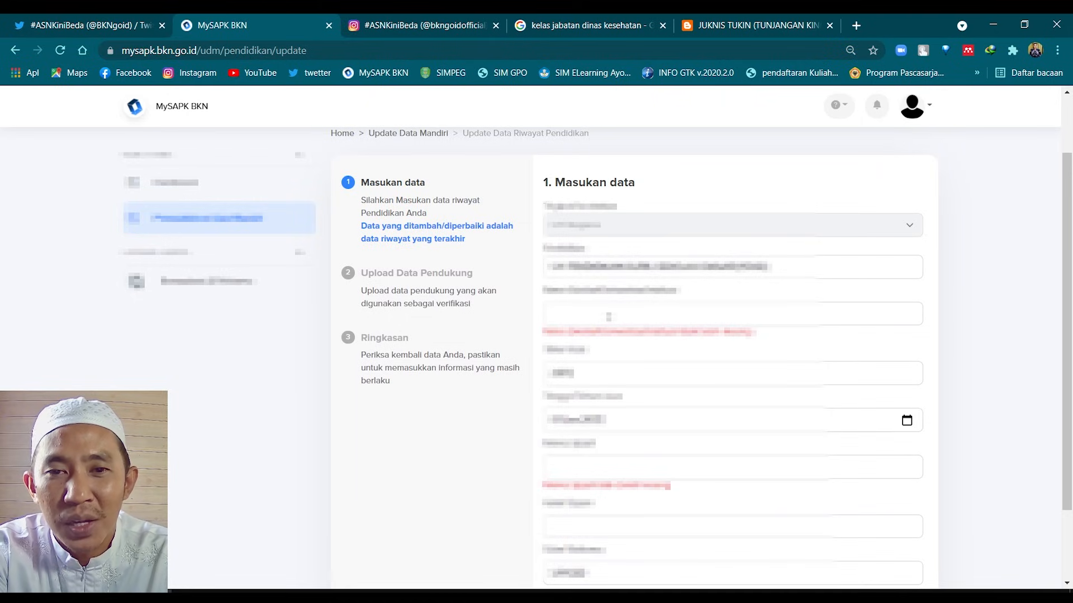
scroll(608, 318, down, 2)
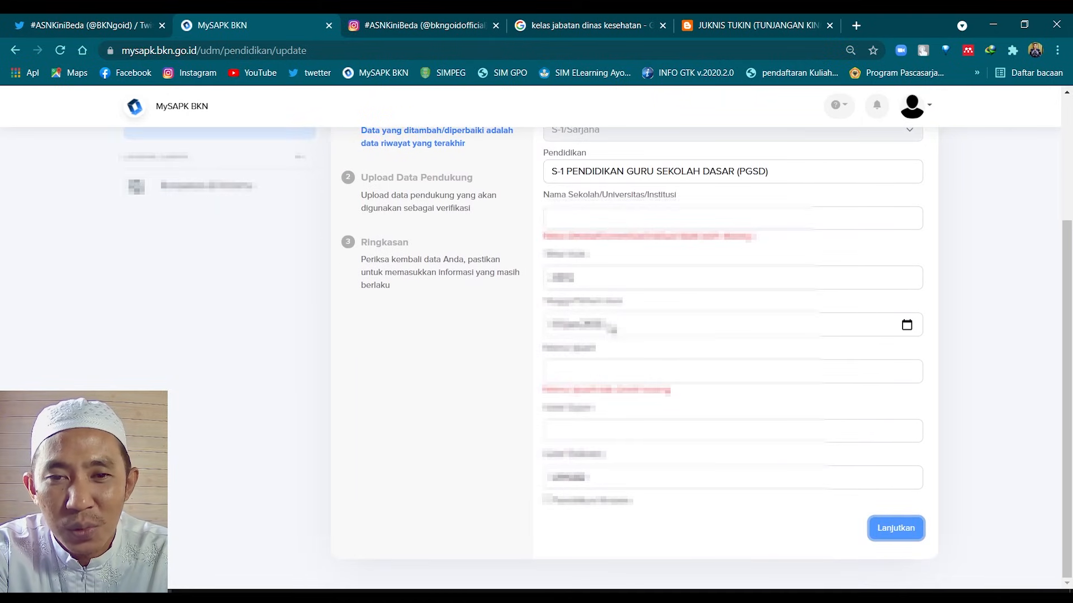
scroll(611, 373, up, 3)
scroll(610, 373, down, 3)
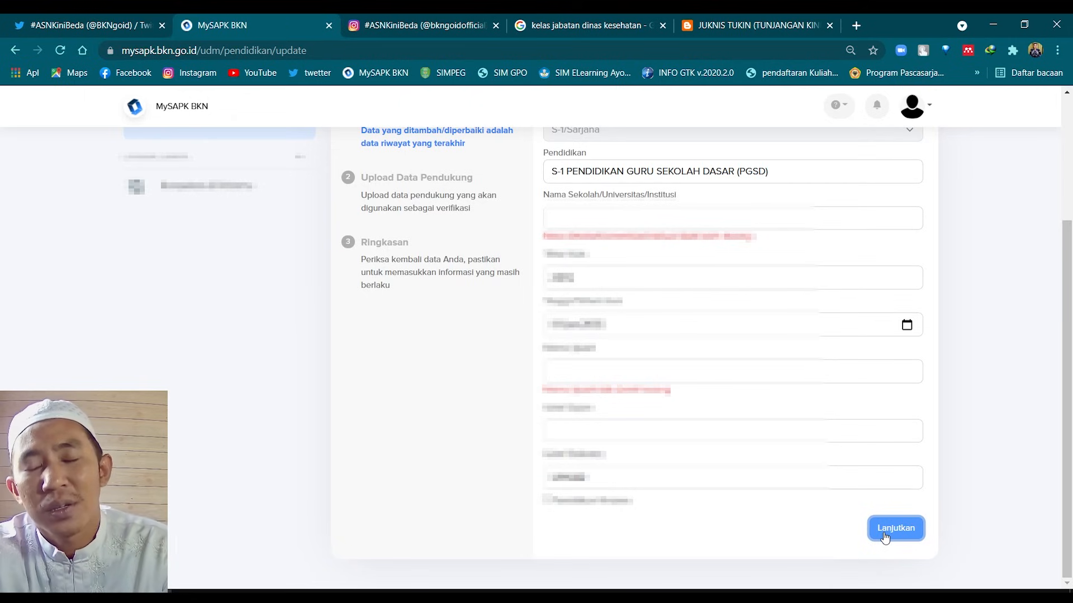
click(885, 538)
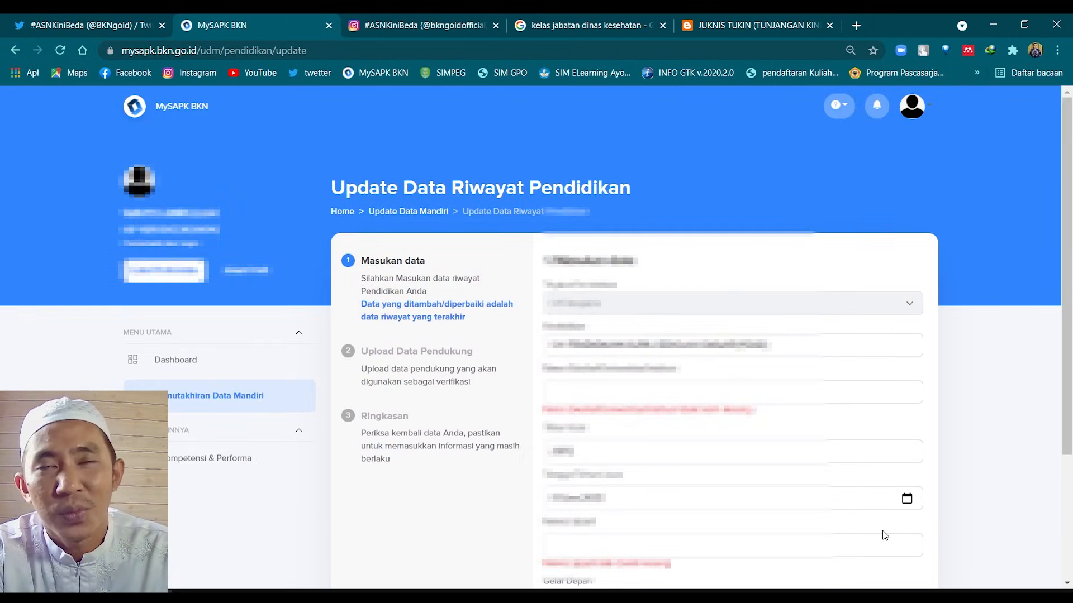
scroll(884, 535, down, 3)
click(882, 533)
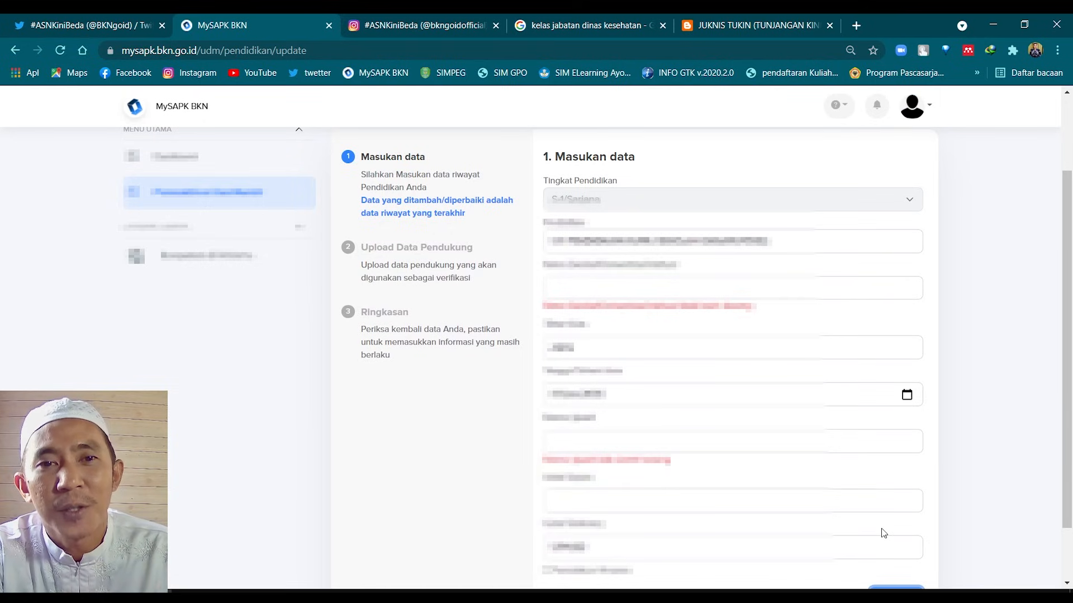
scroll(881, 525, up, 3)
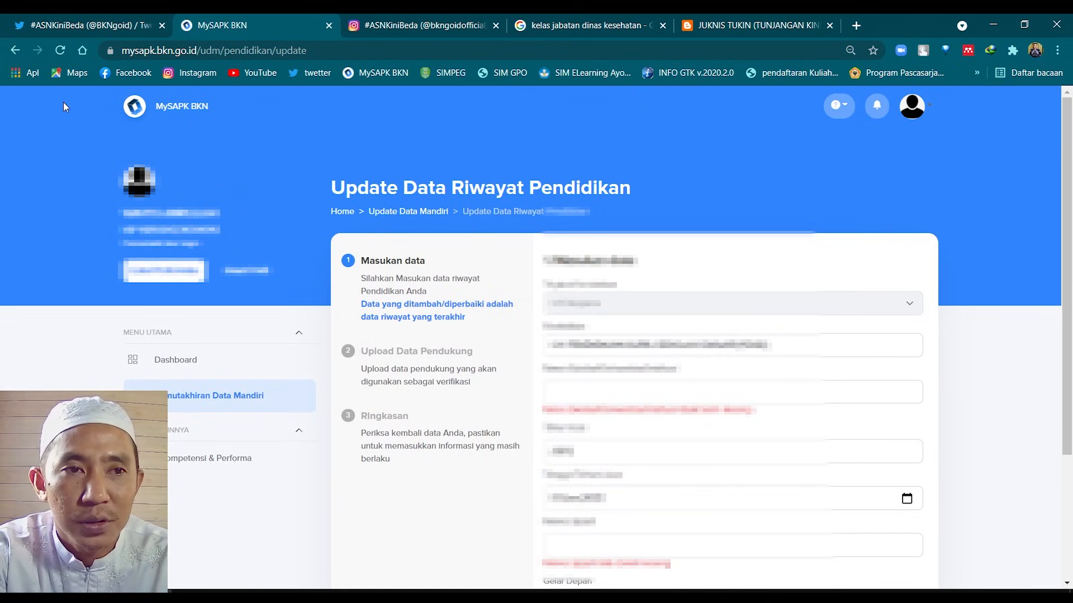
click(15, 50)
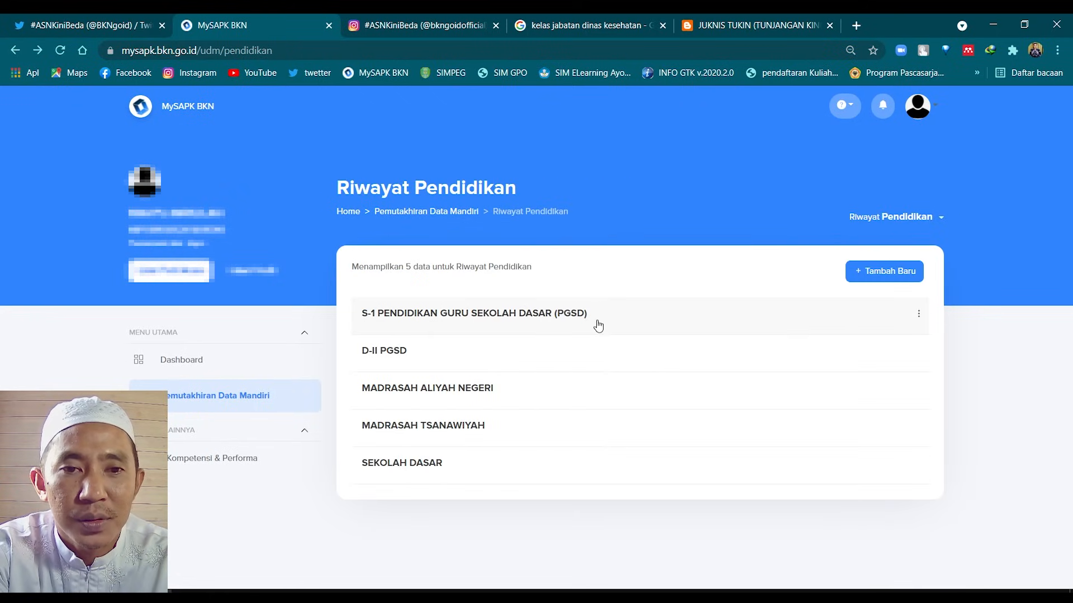
Open Ubah Data on the III/b Penata Muda Tingkat I rank record and continue to document upload
click(13, 51)
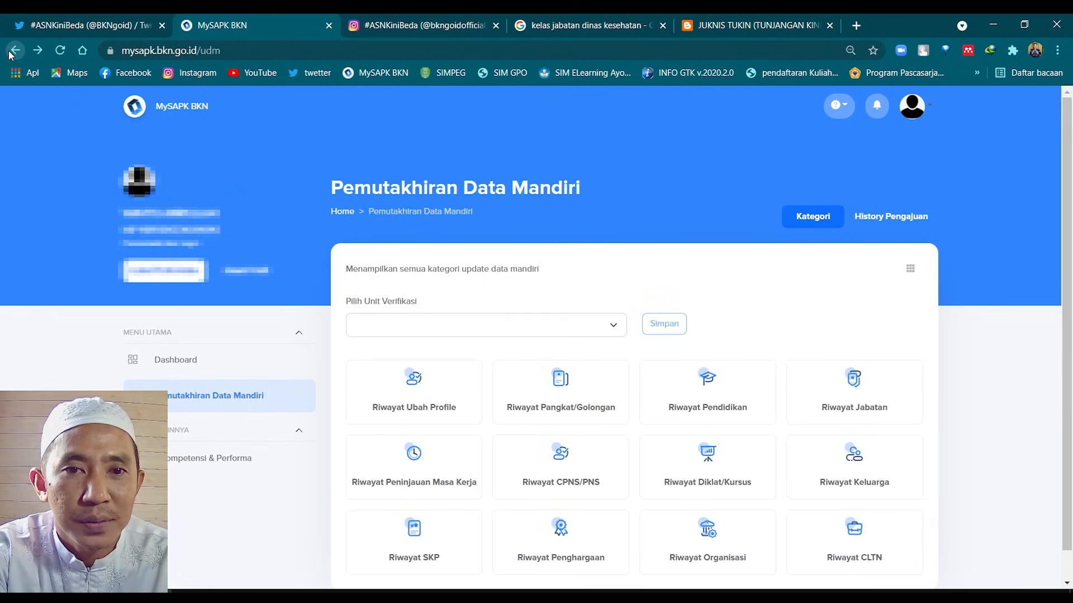
scroll(588, 349, down, 2)
click(589, 349)
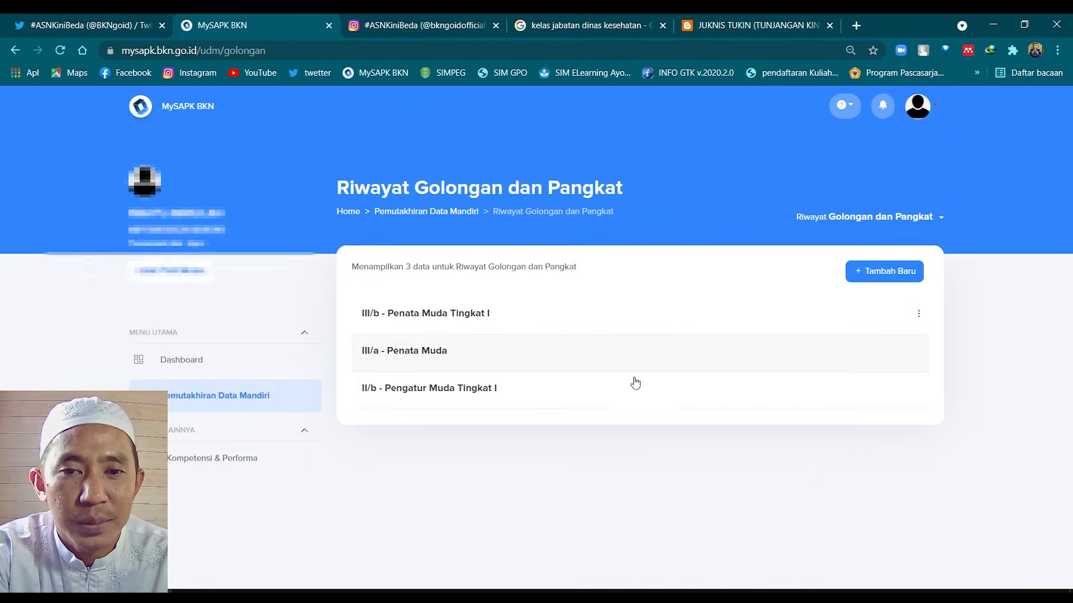
click(918, 313)
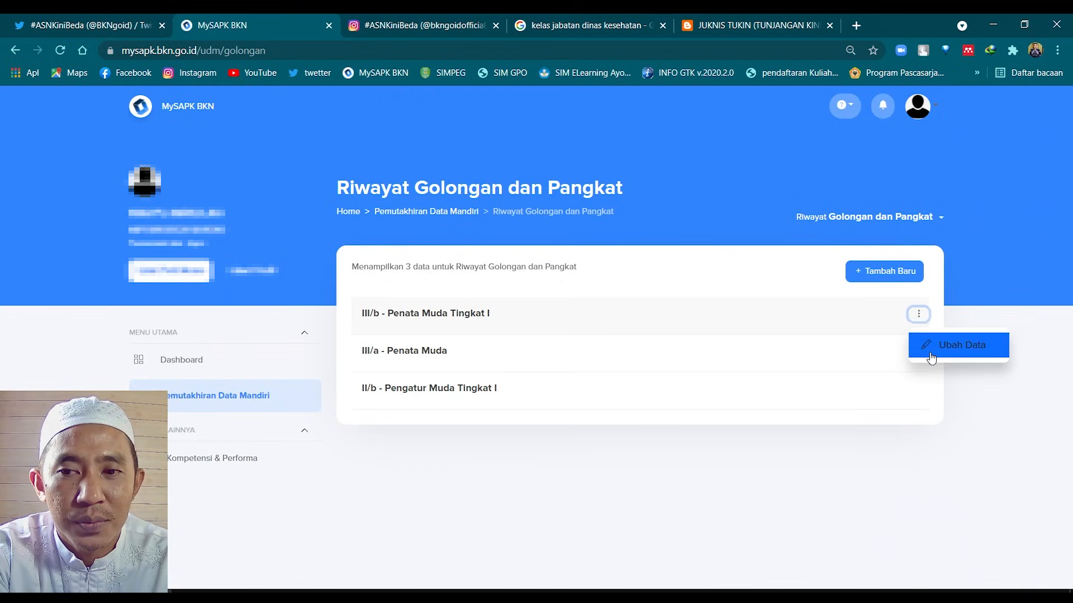
click(929, 352)
scroll(896, 472, down, 4)
click(898, 532)
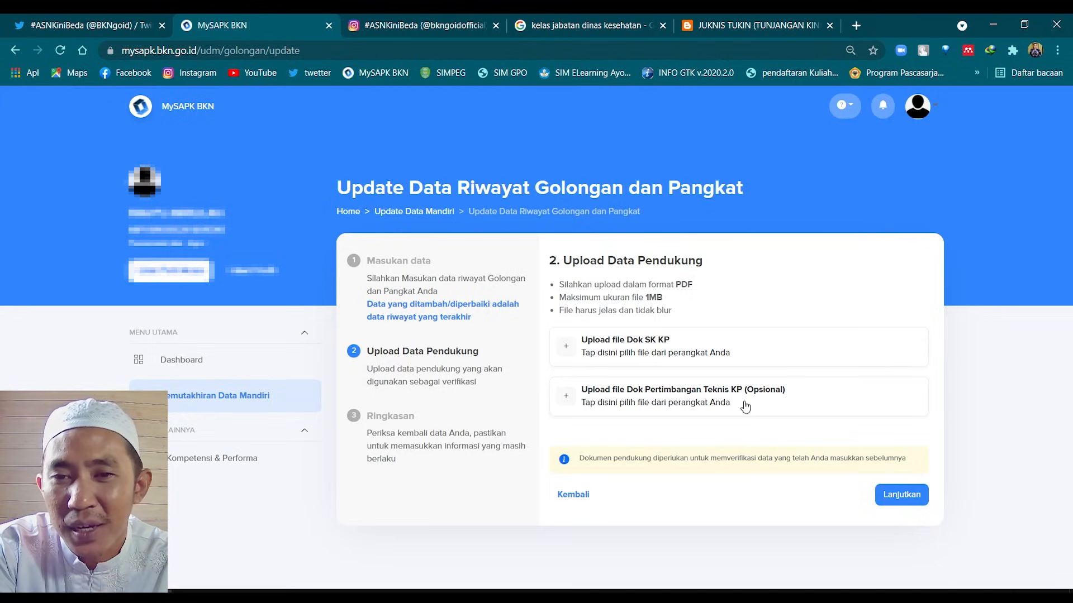
Go back through Pemutakhiran Data Mandiri and open Riwayat Jabatan
key(alt+Left)
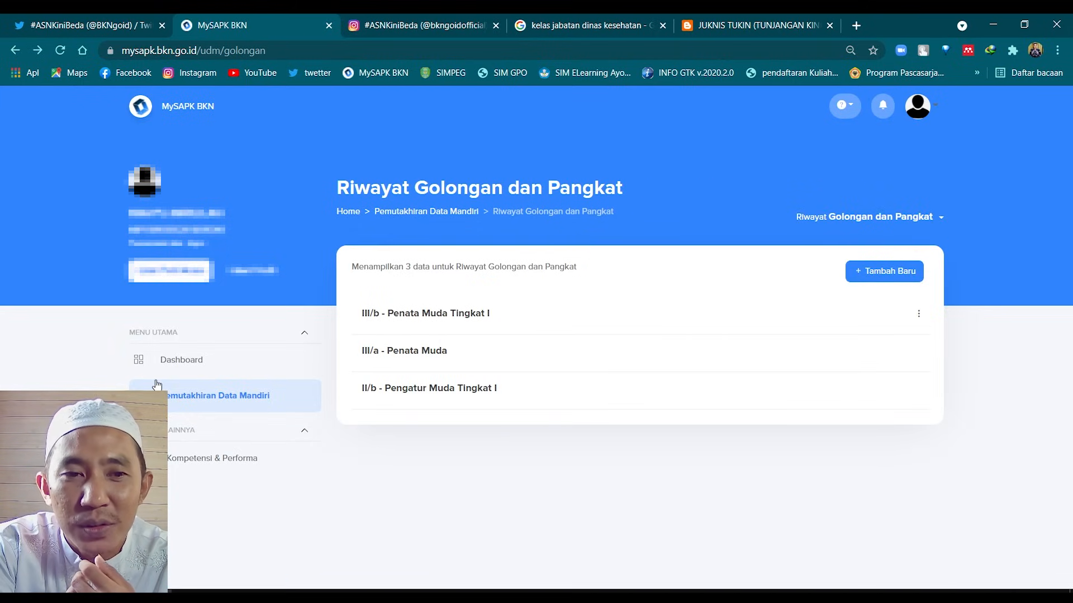
click(242, 402)
scroll(603, 403, down, 2)
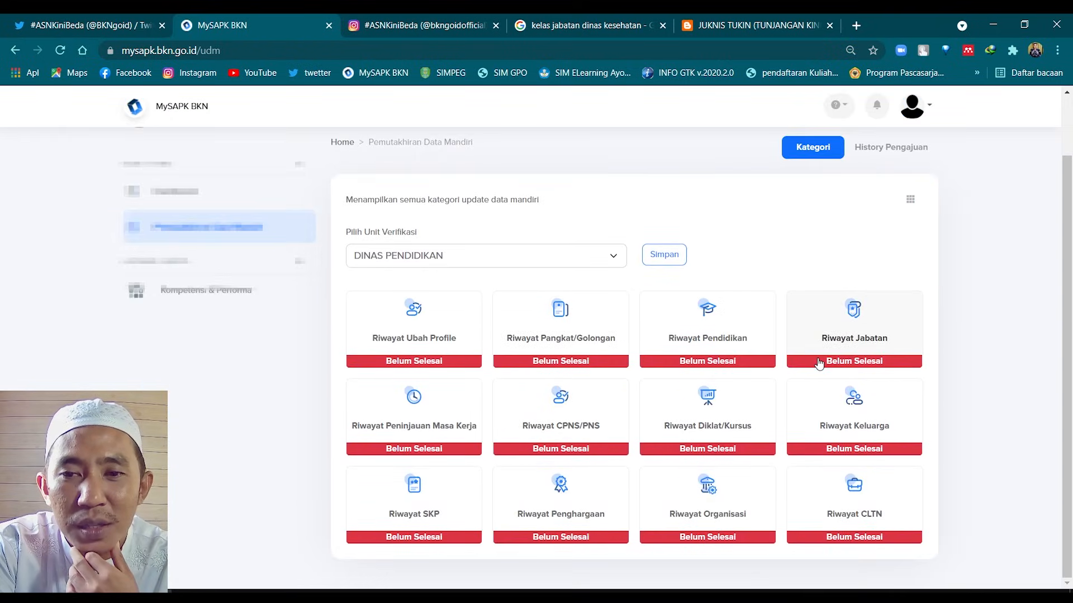
click(861, 335)
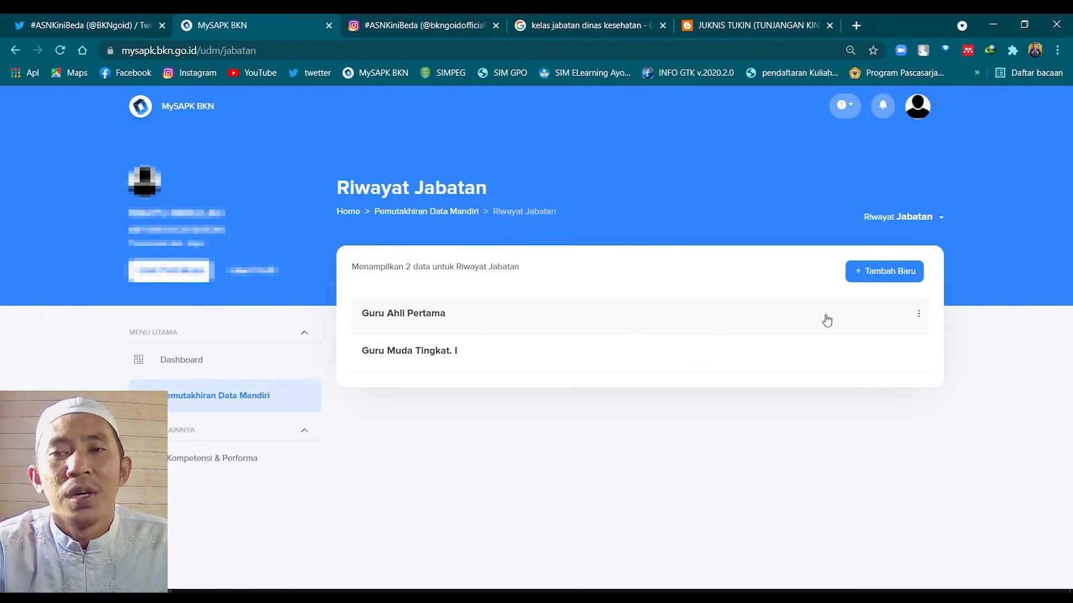
Open the options menu on the Guru Ahli Pertama position row, reopening Riwayat Jabatan once
click(918, 317)
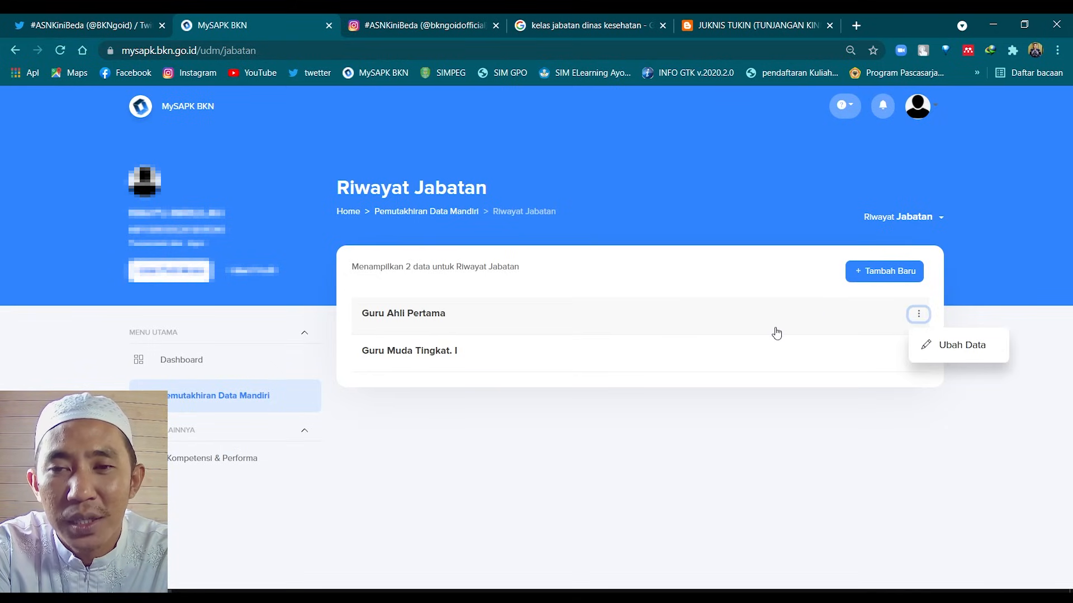
click(222, 399)
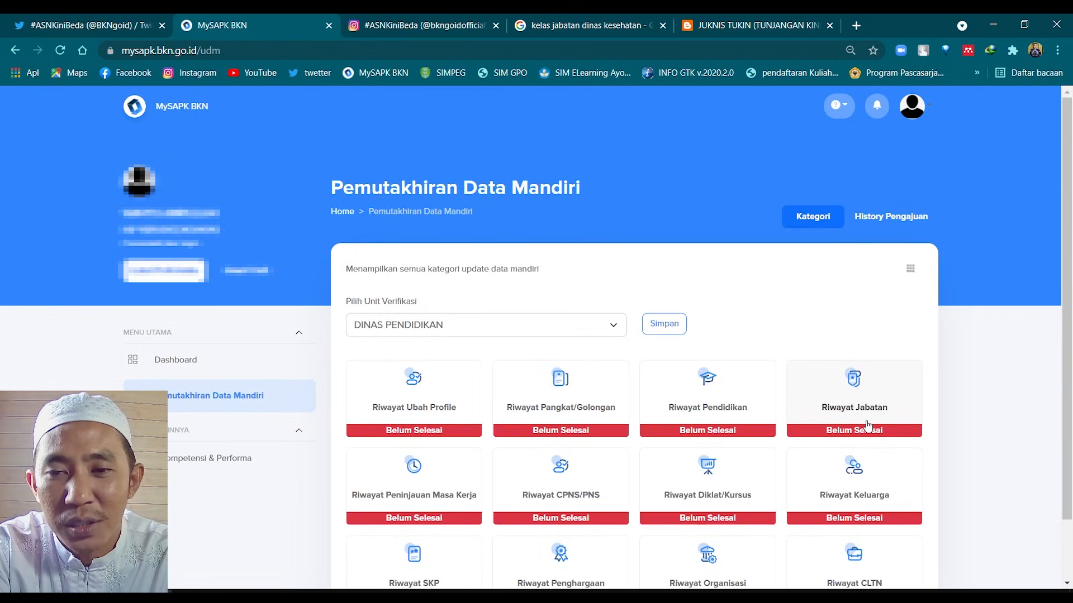
click(868, 426)
click(926, 322)
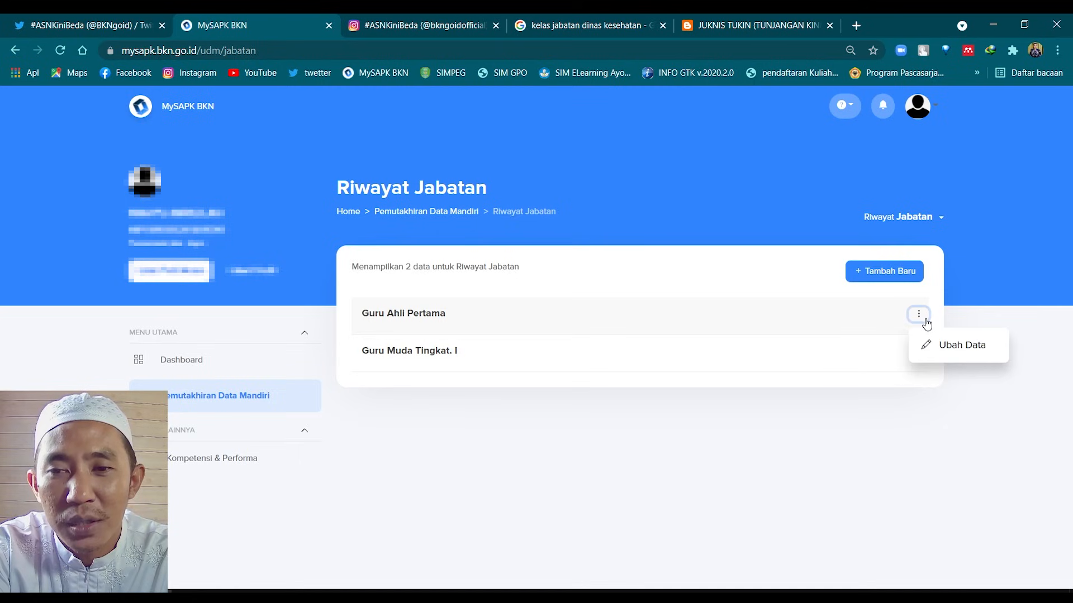
Edit Guru Ahli Pertama, keep Jabatan Fungsional Tertentu as position type, and continue
click(950, 346)
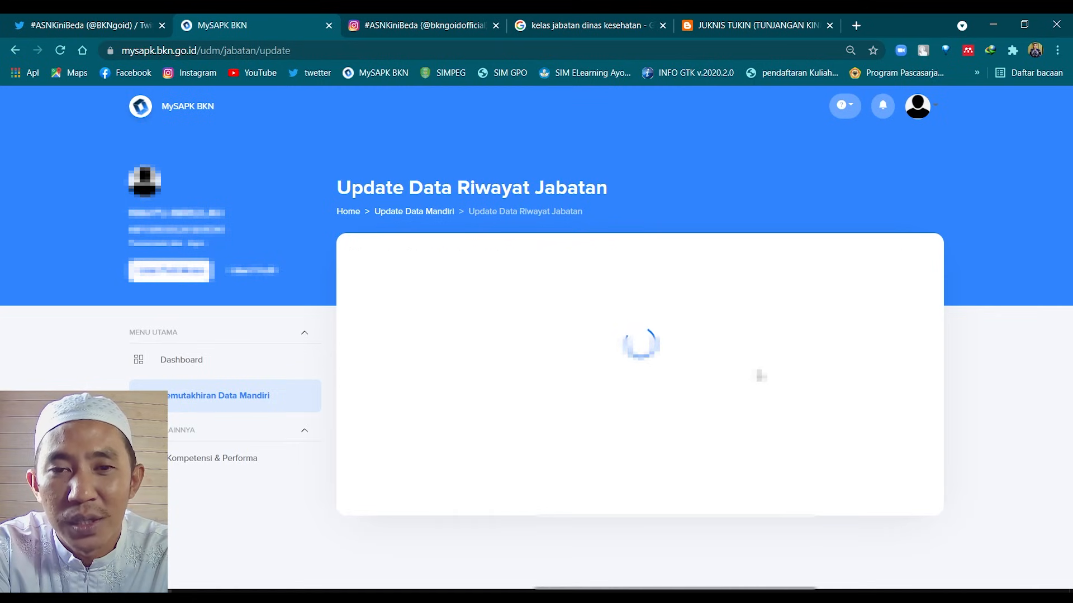
scroll(760, 373, down, 1)
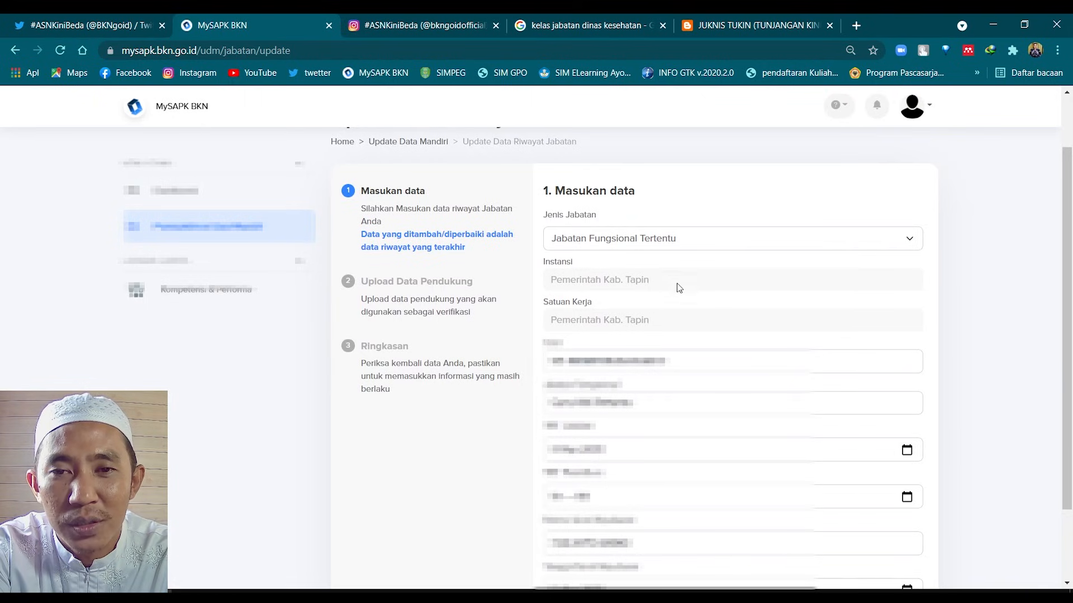
click(725, 243)
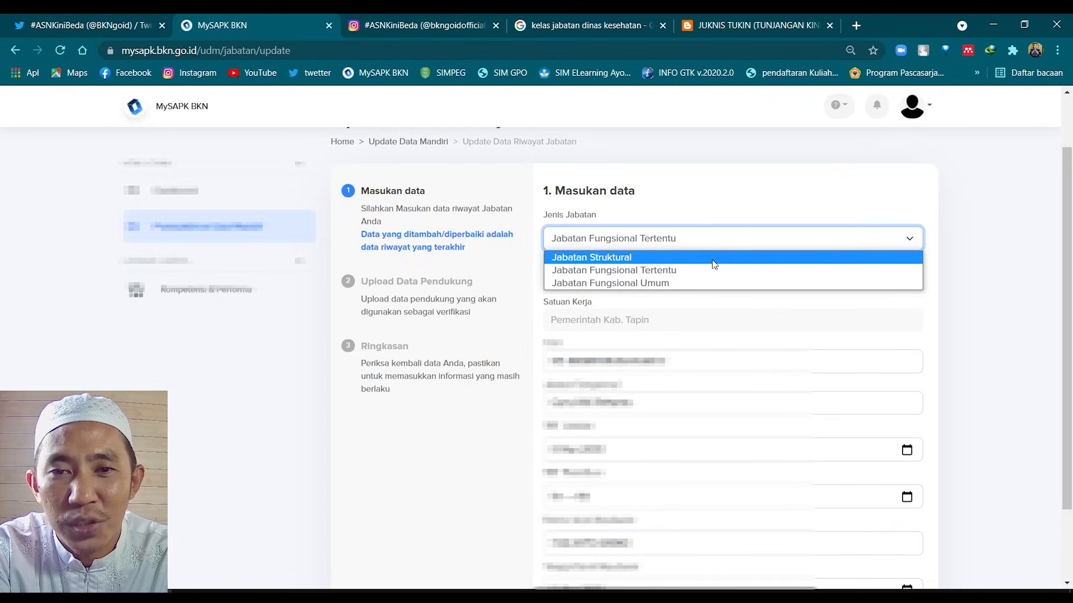
click(675, 274)
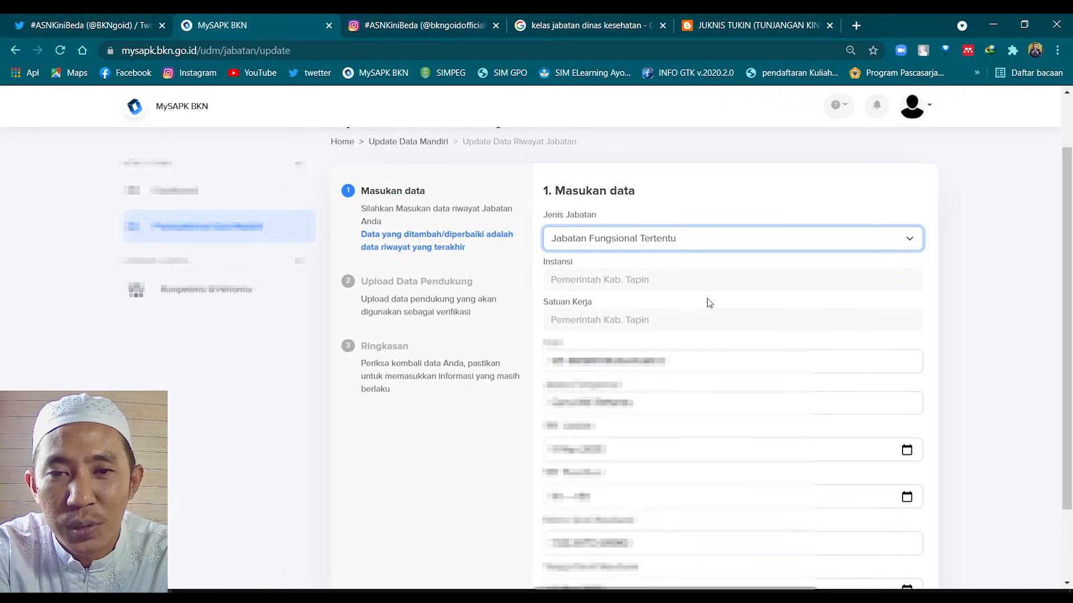
scroll(707, 302, down, 2)
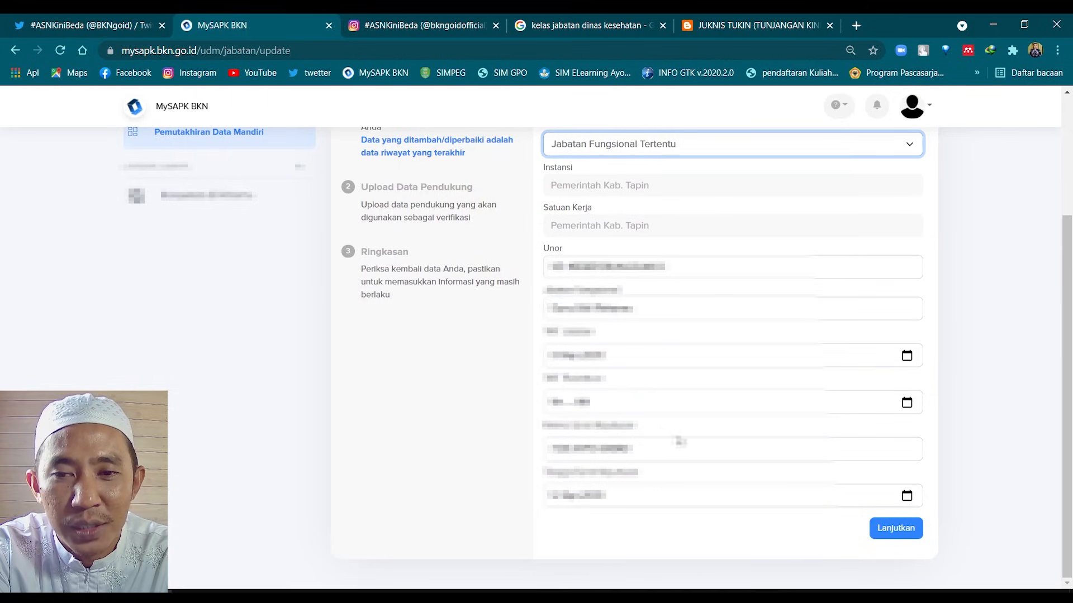
click(899, 530)
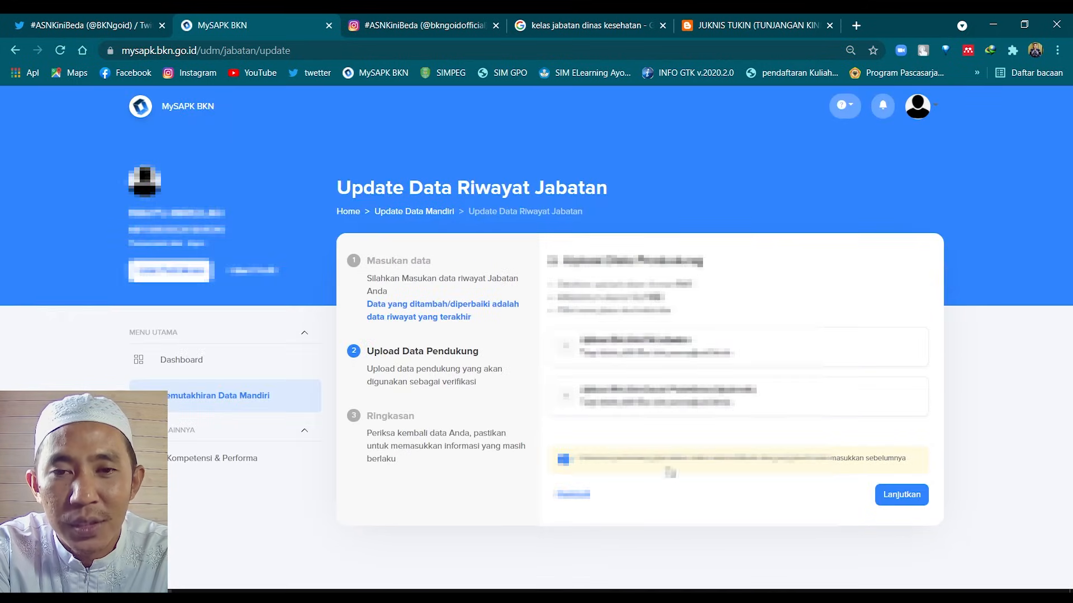
Return to data entry, advance again, and try to pass the SK Jabatan upload step
click(573, 495)
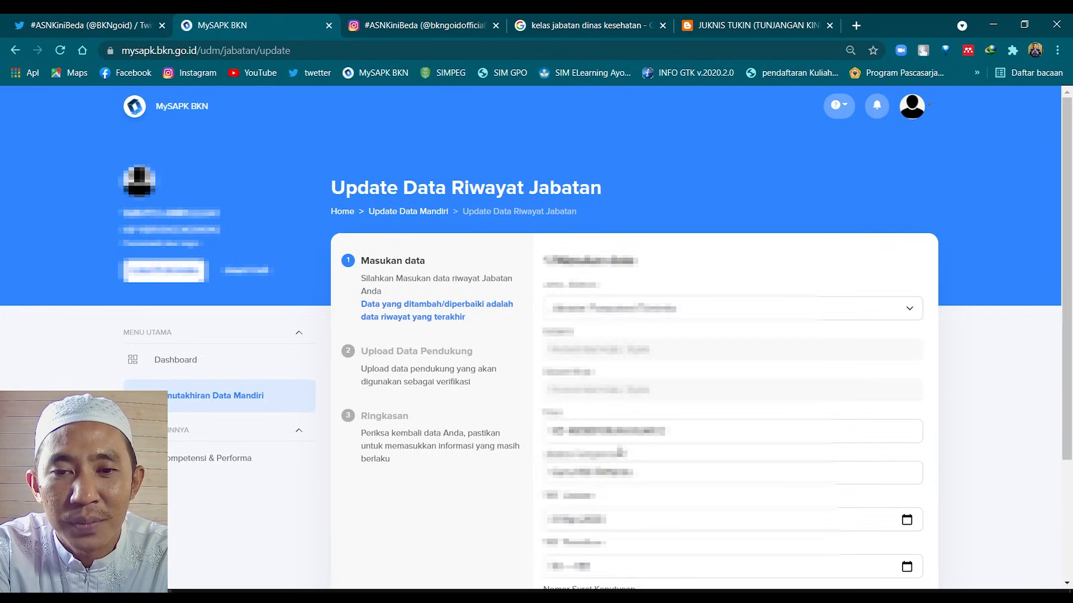
scroll(569, 447, down, 3)
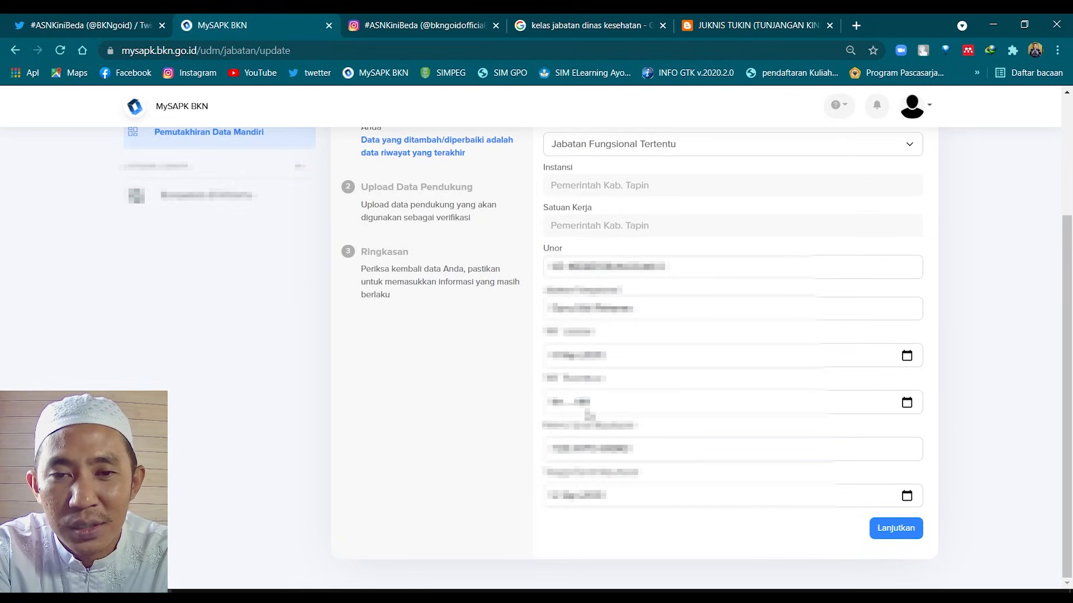
click(893, 533)
click(893, 495)
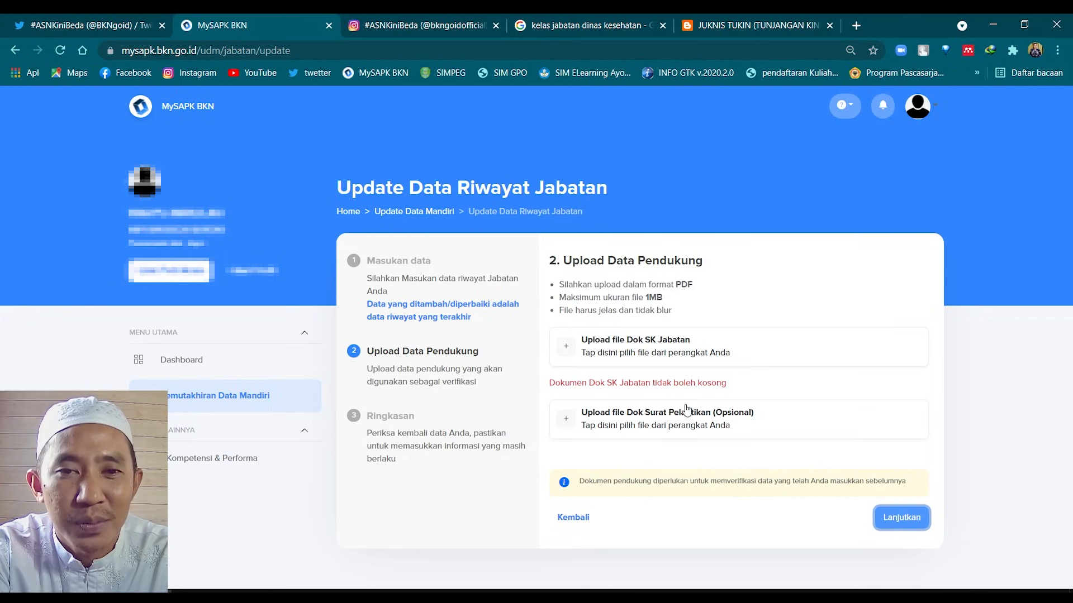
Go to Pemutakhiran Data Mandiri and open the Riwayat Peninjauan Masa Kerja card
click(252, 392)
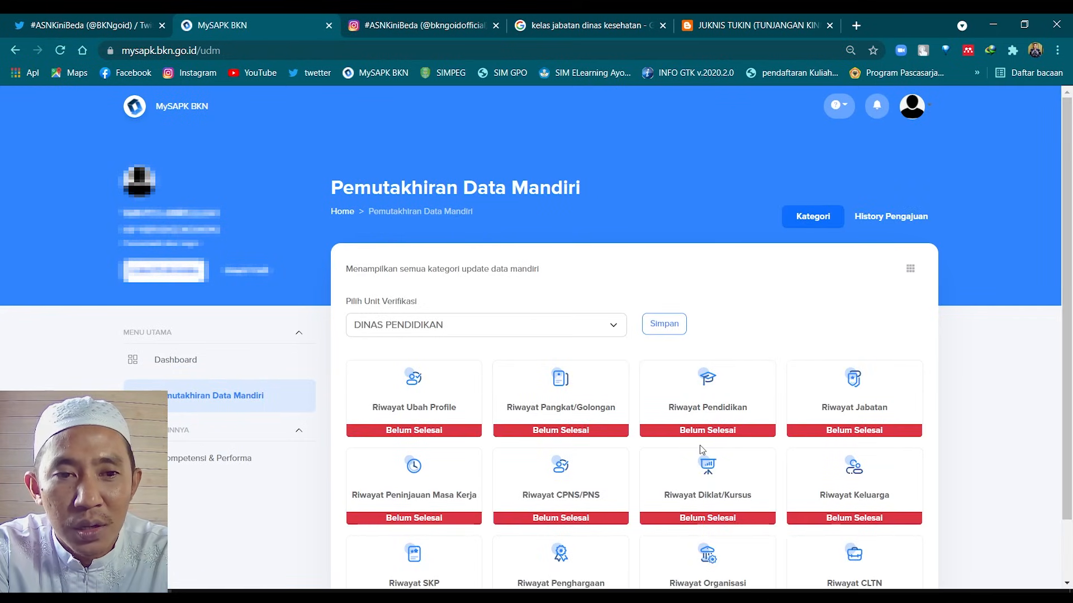
scroll(782, 412, down, 2)
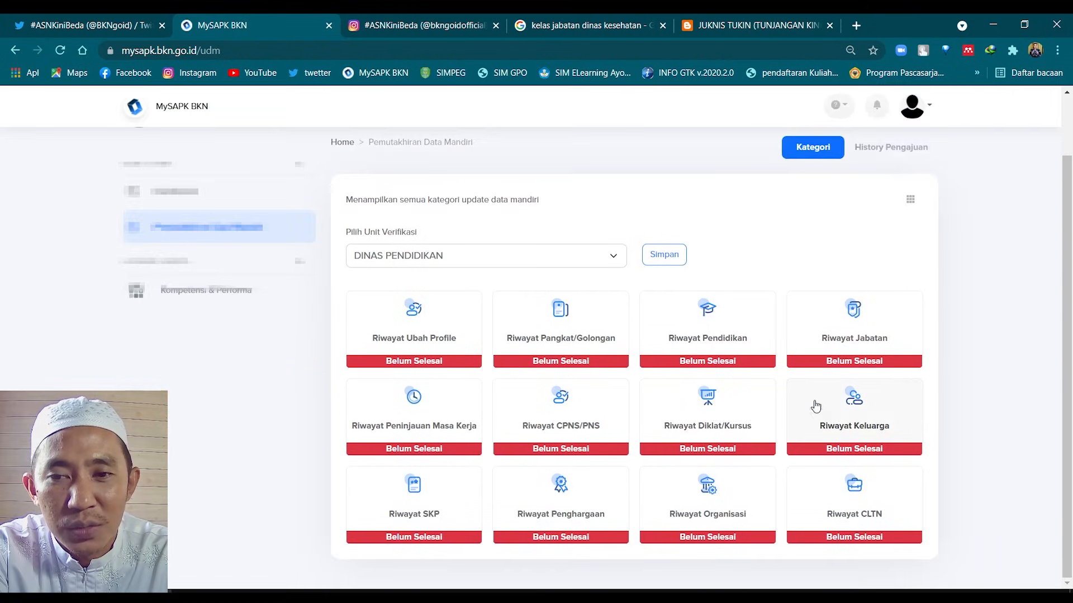
click(407, 439)
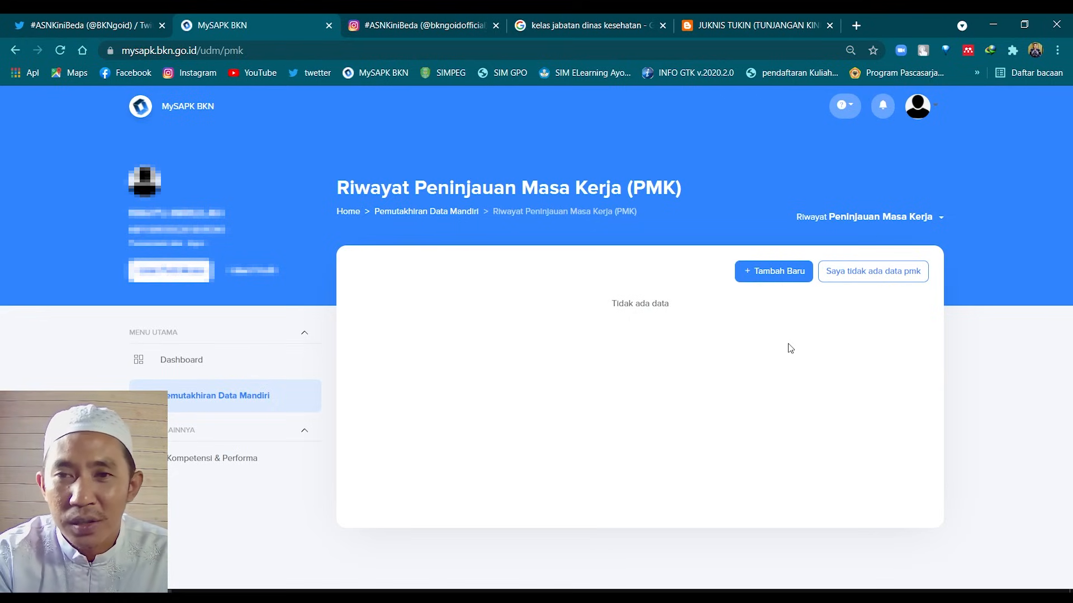
Click 'Saya tidak ada data pmk', answer Tidak, and return to the category list
click(849, 276)
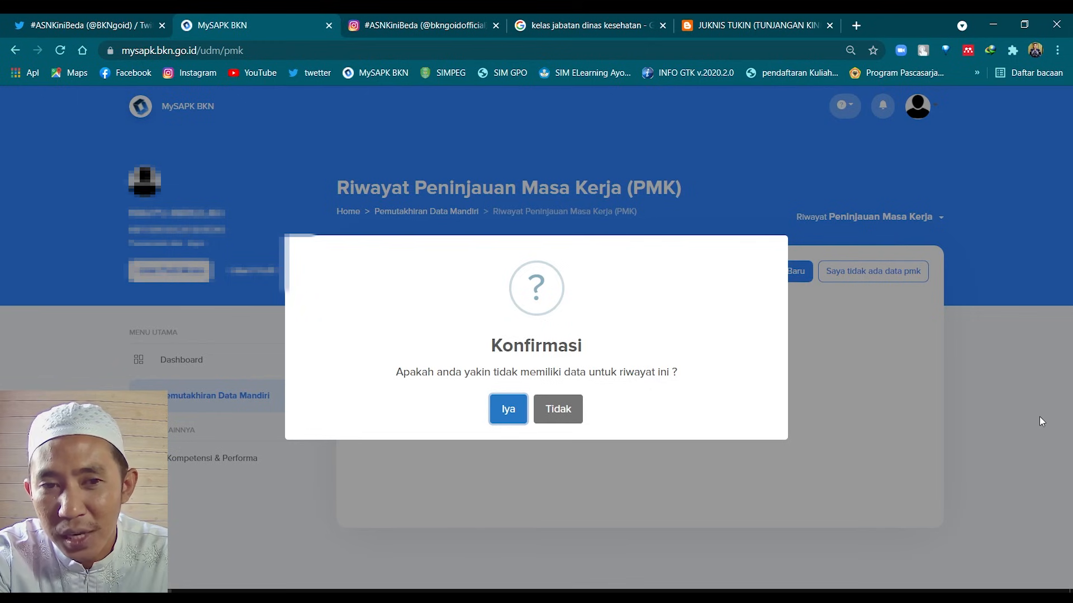
click(566, 423)
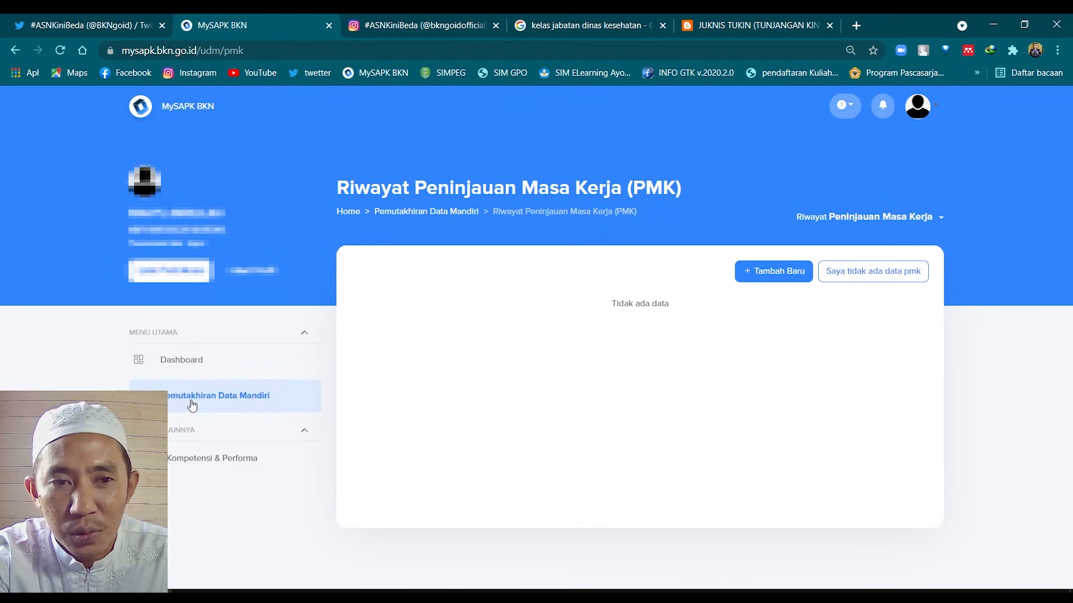
click(190, 403)
scroll(438, 445, down, 2)
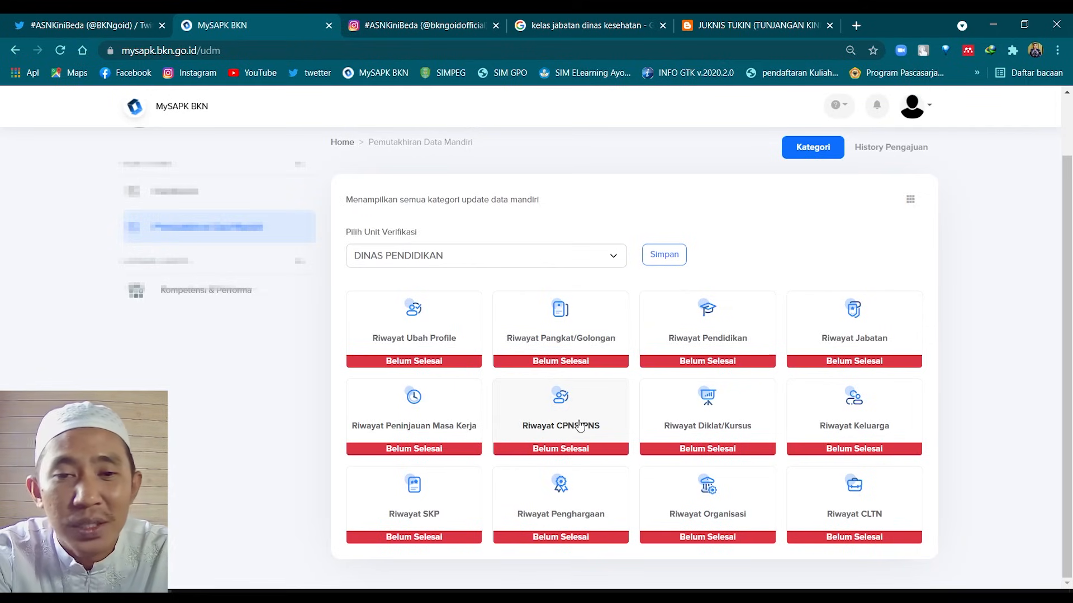
Open Riwayat CPNS/PNS and choose Ubah Data on its record
click(595, 419)
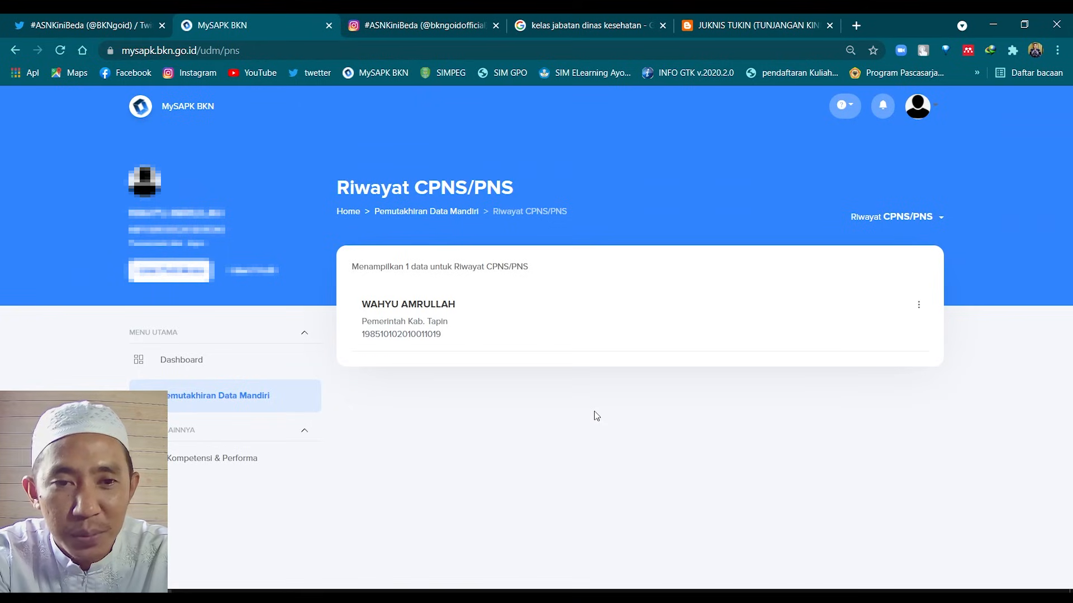
click(919, 308)
click(933, 337)
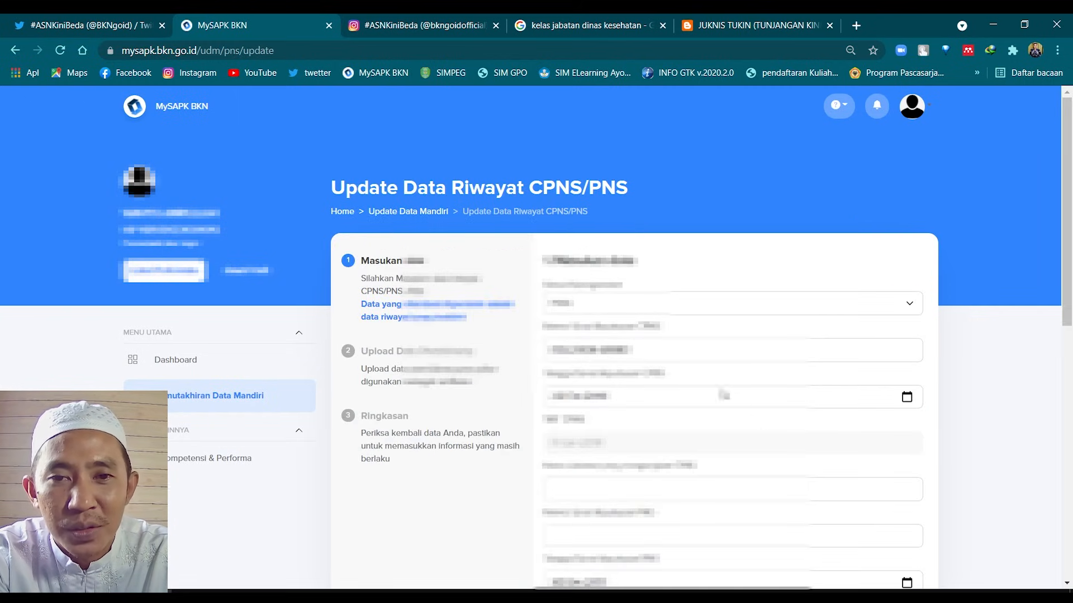
Review the prefilled CPNS/PNS fields, including the first dropdown's choices, then click Lanjutkan
click(667, 308)
scroll(666, 310, down, 4)
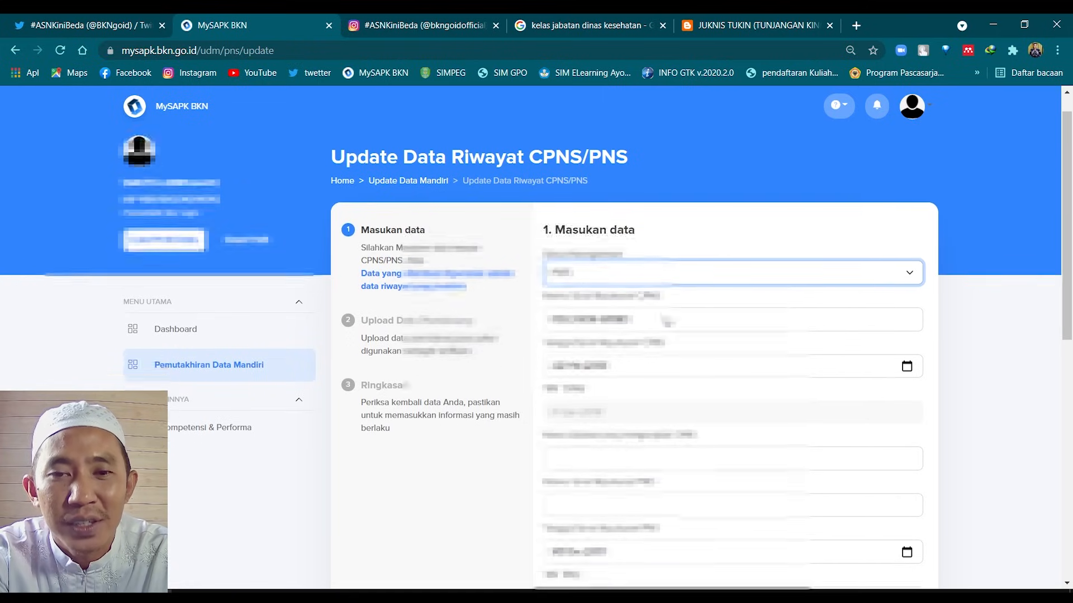
scroll(666, 321, up, 1)
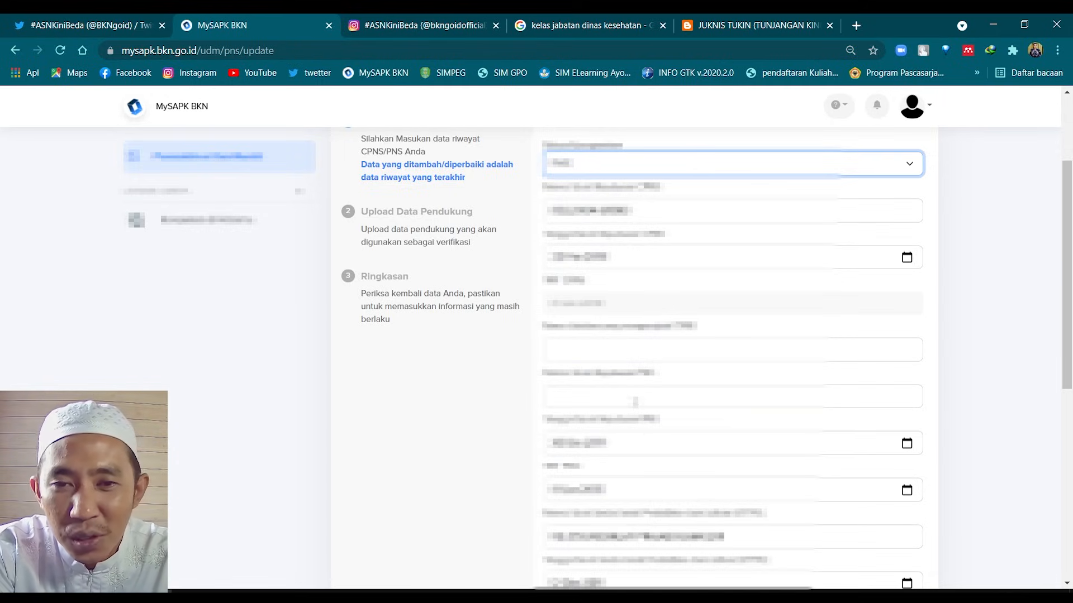
scroll(633, 406, down, 5)
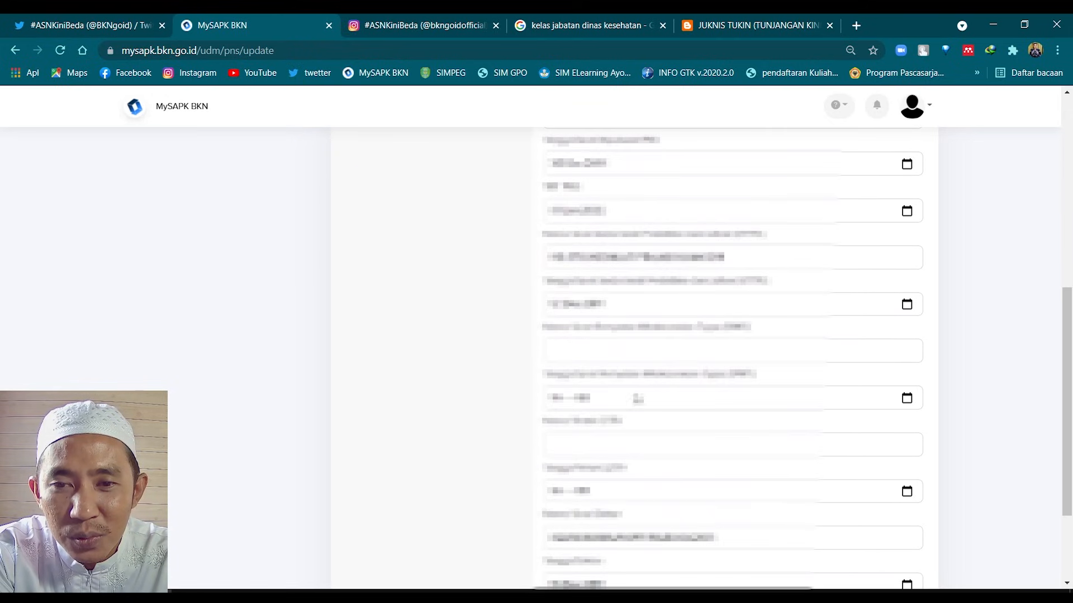
scroll(635, 393, down, 3)
scroll(694, 402, up, 9)
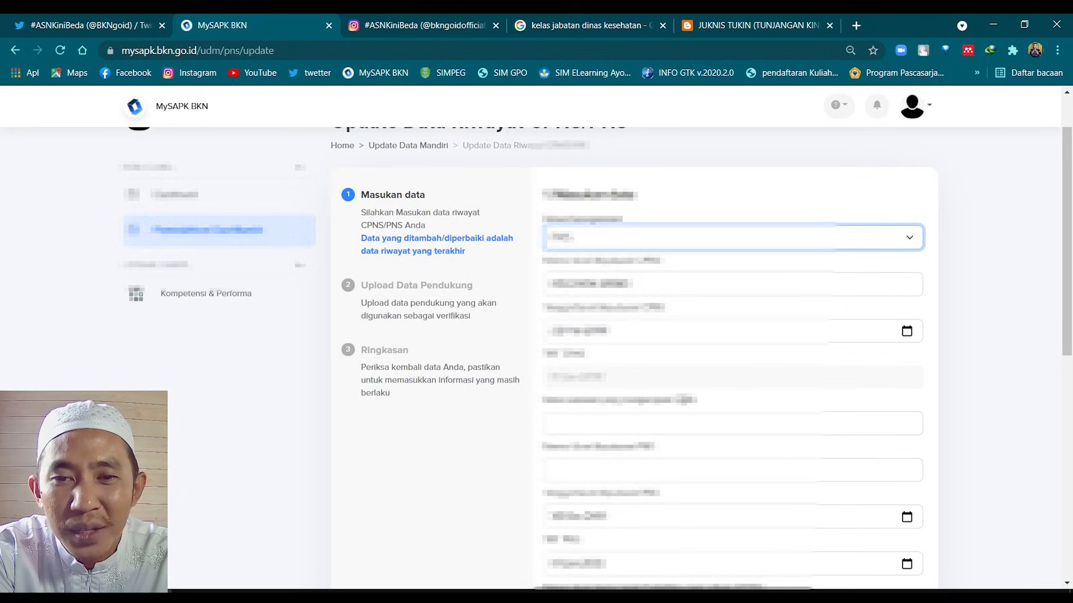
scroll(682, 395, down, 10)
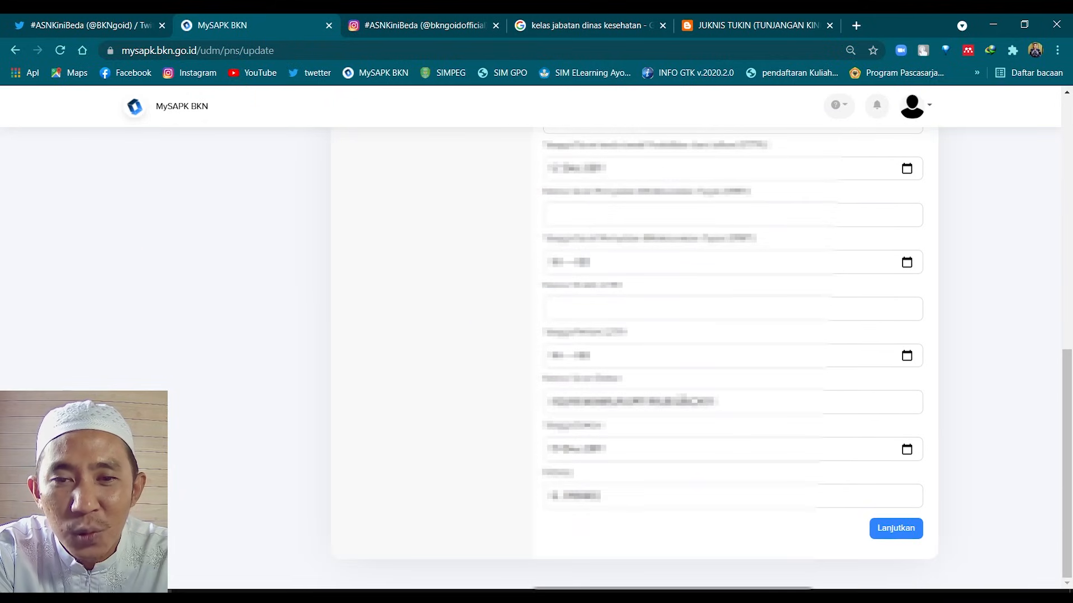
click(895, 539)
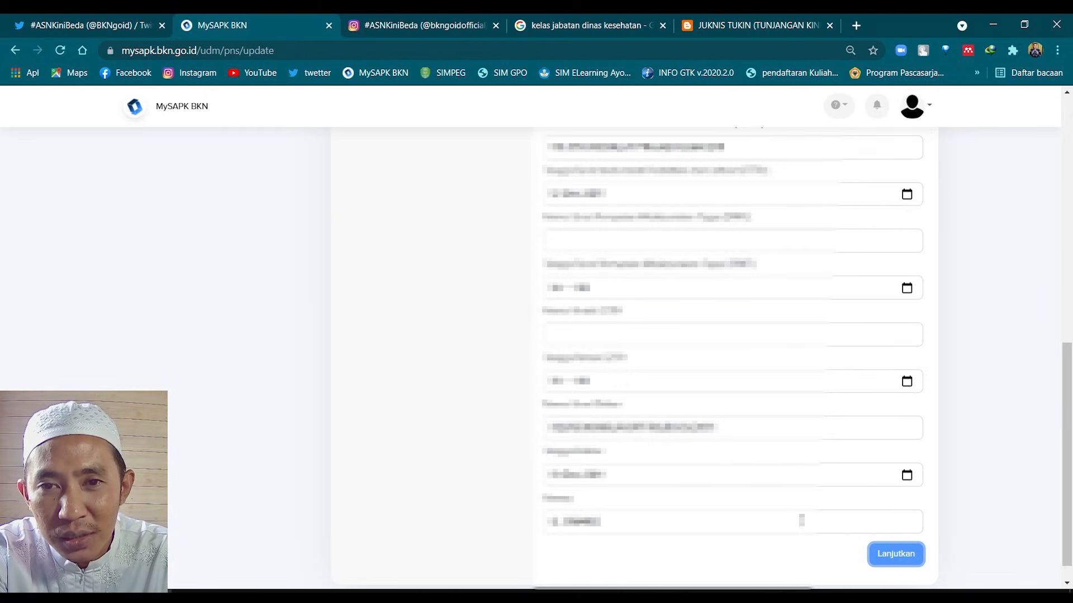
scroll(801, 517, up, 5)
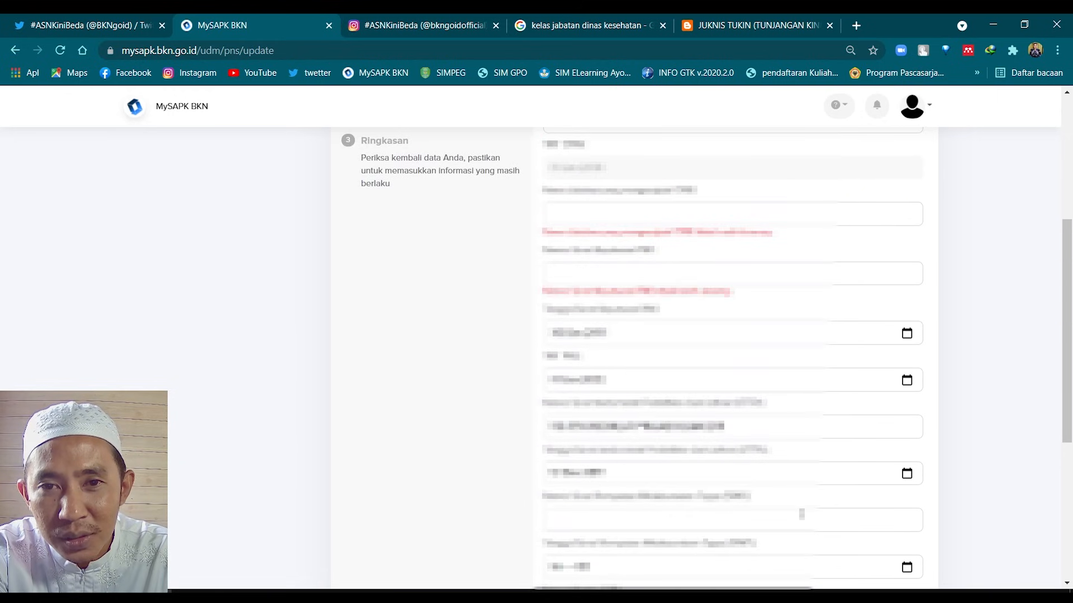
scroll(801, 514, up, 3)
scroll(798, 515, down, 1)
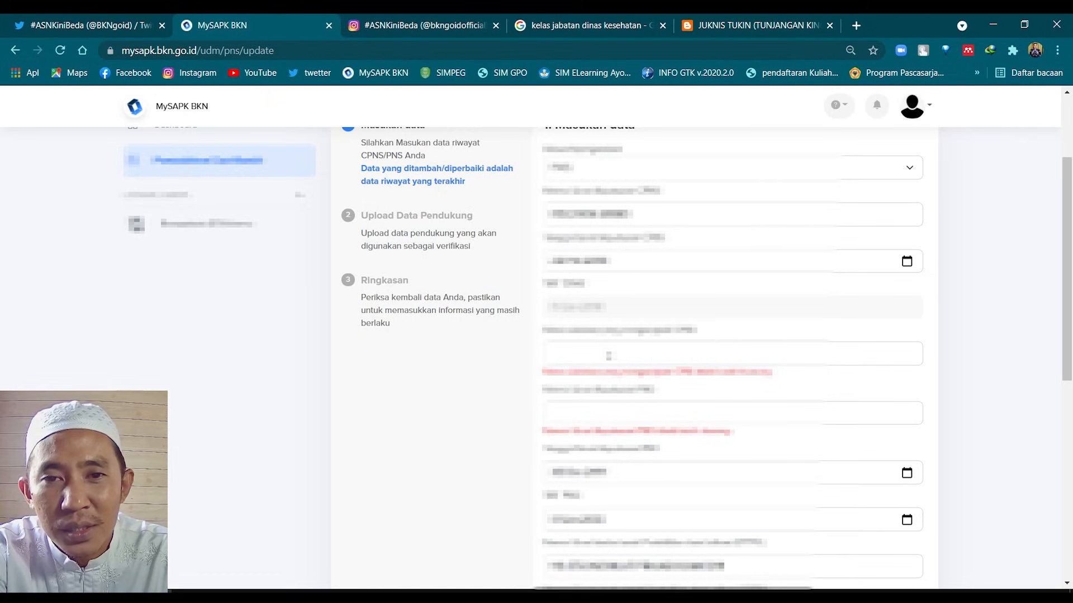
scroll(609, 352, up, 1)
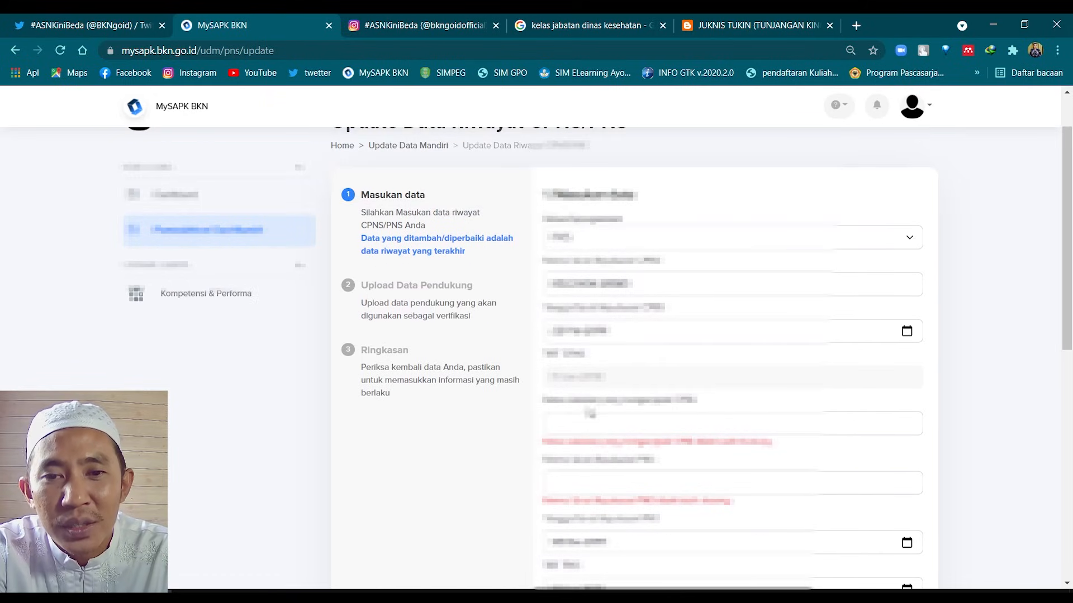
scroll(591, 409, down, 1)
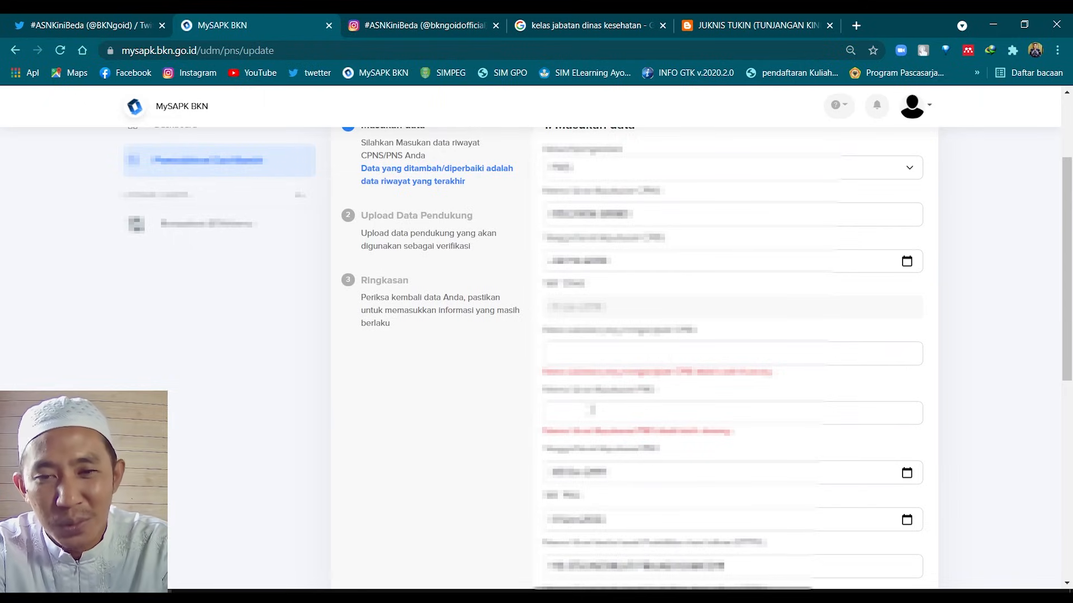
scroll(593, 410, down, 4)
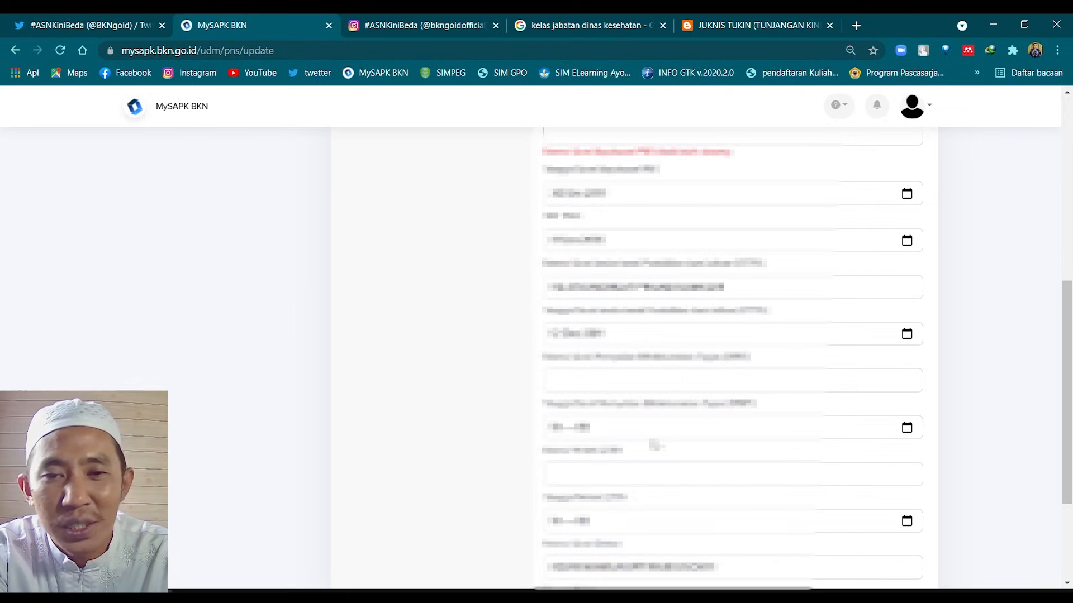
scroll(656, 445, down, 1)
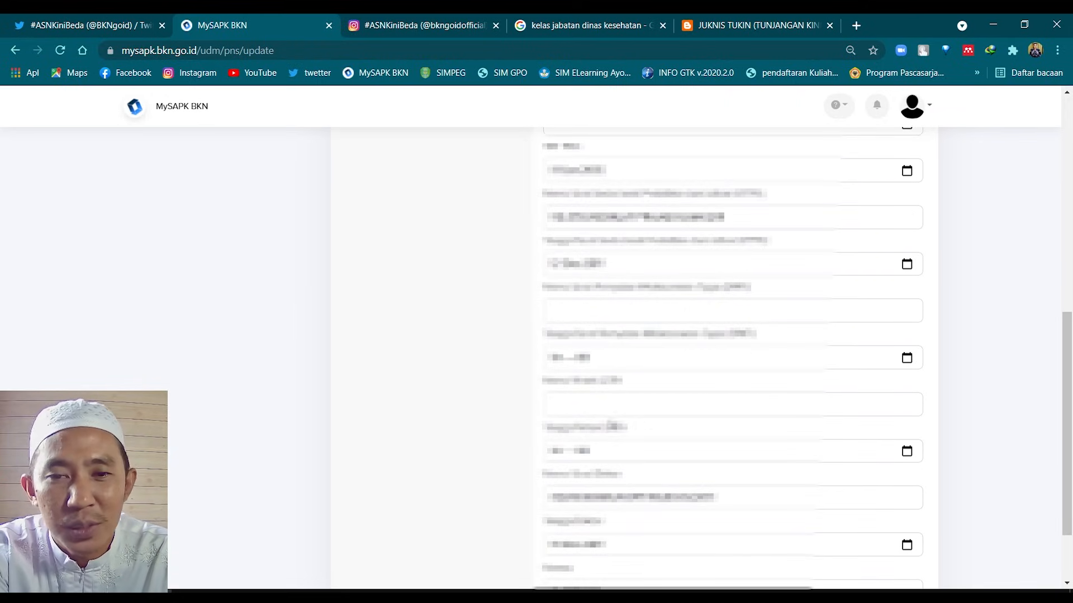
scroll(665, 405, down, 1)
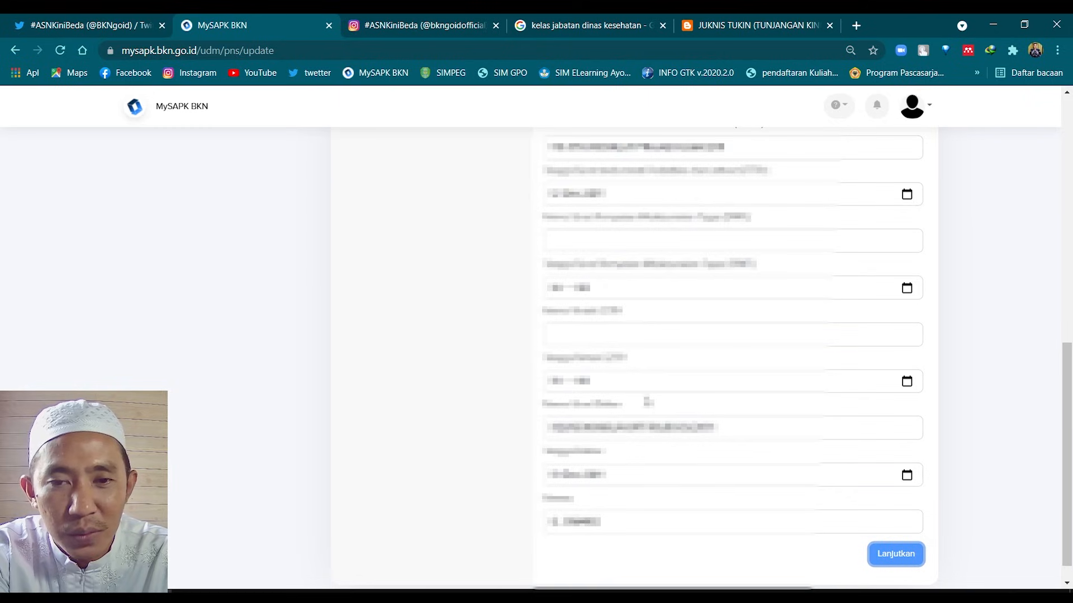
scroll(640, 464, down, 1)
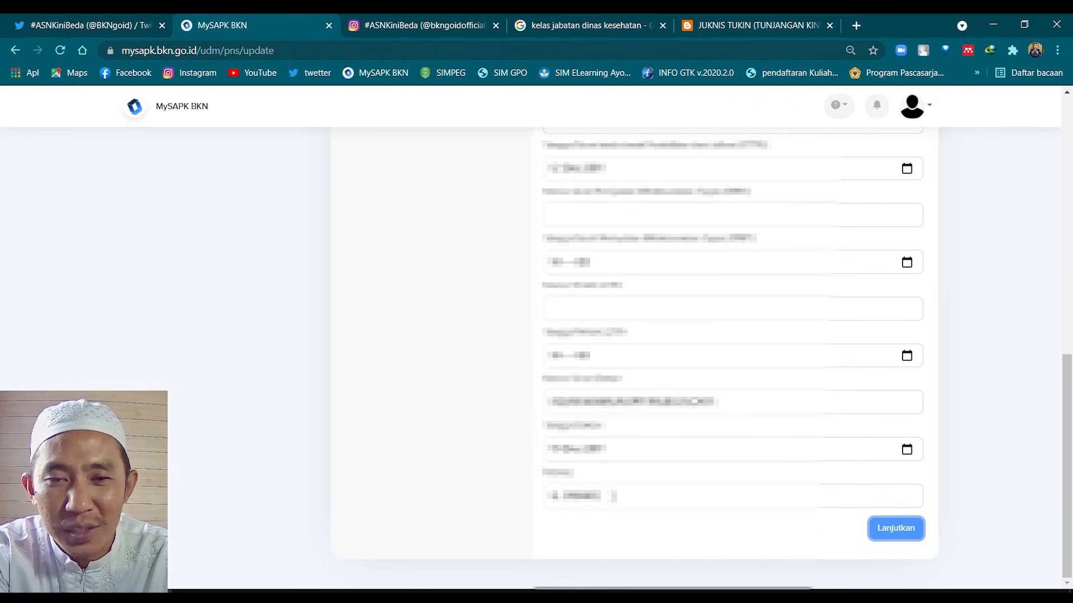
scroll(610, 495, up, 3)
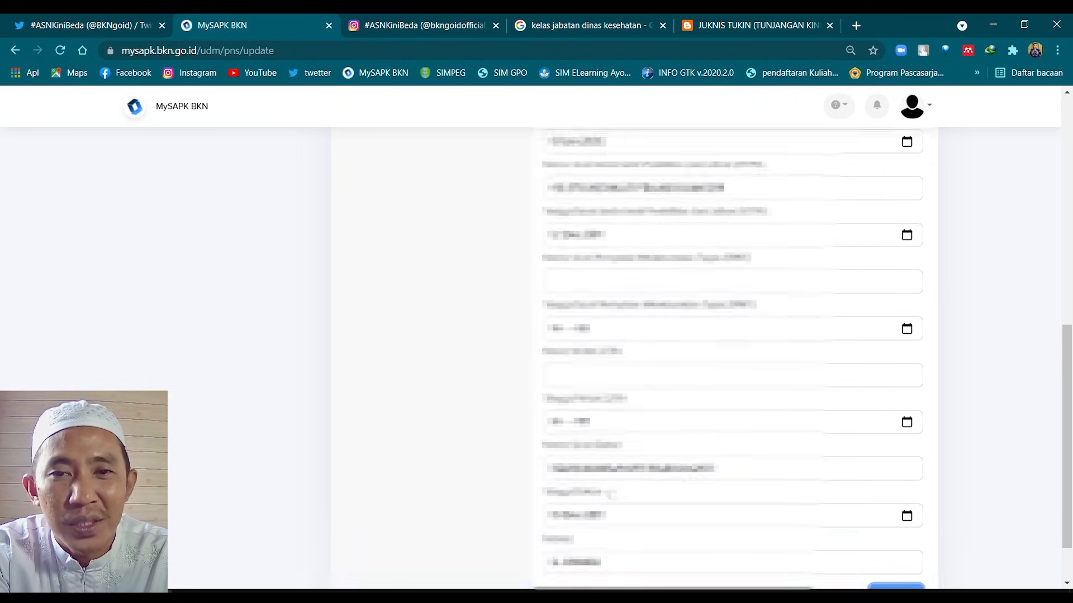
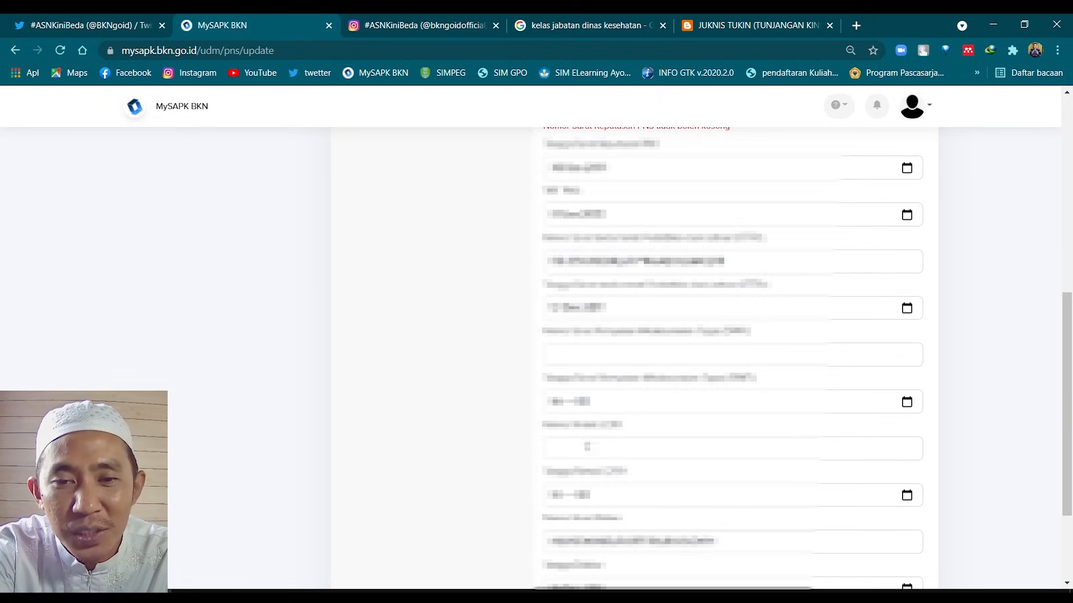
Switch to the Google image results for 'kelas jabatan dinas kesehatan'
click(616, 15)
Start a new Google search for 'pertek'
drag(281, 110, 84, 114)
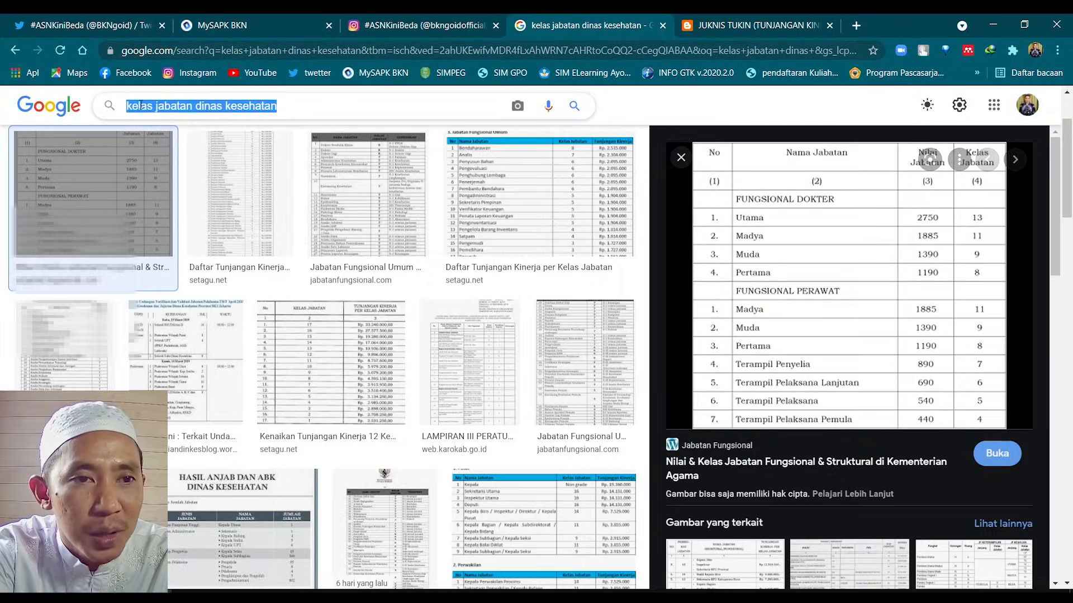
click(61, 111)
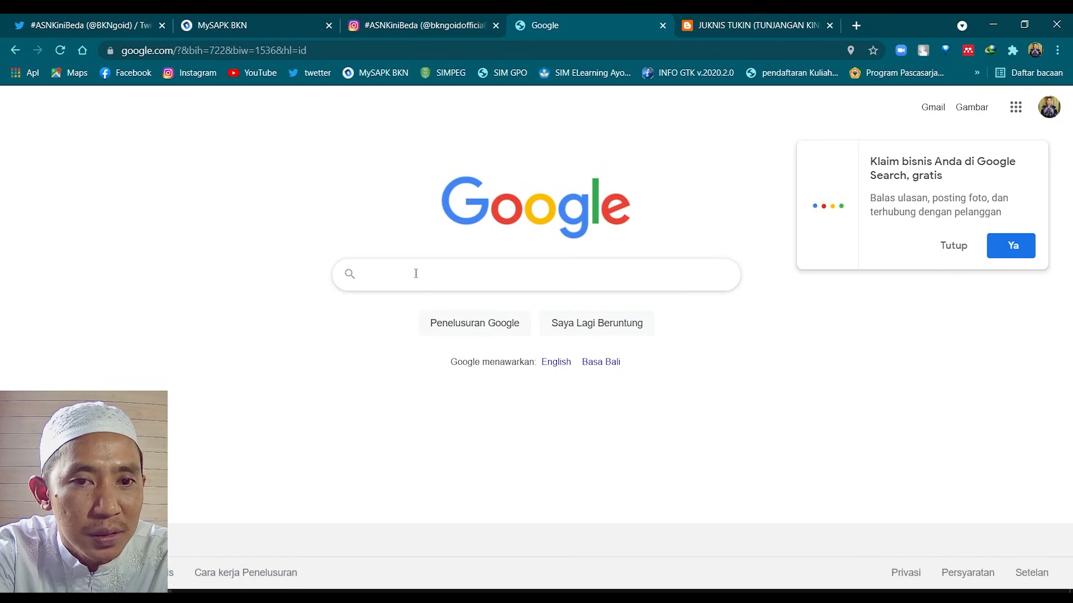
click(425, 274)
text(pertek)
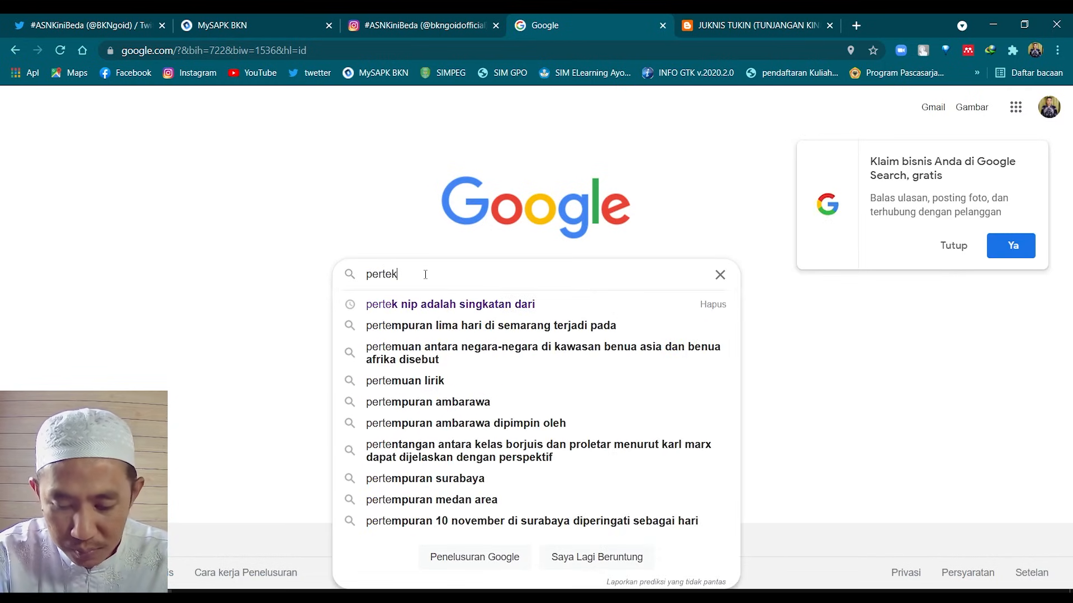
key(Return)
Refine the search to 'pertek nip adalah singkatan dari', then return to the MySAPK BKN tab
click(233, 127)
text(nip a)
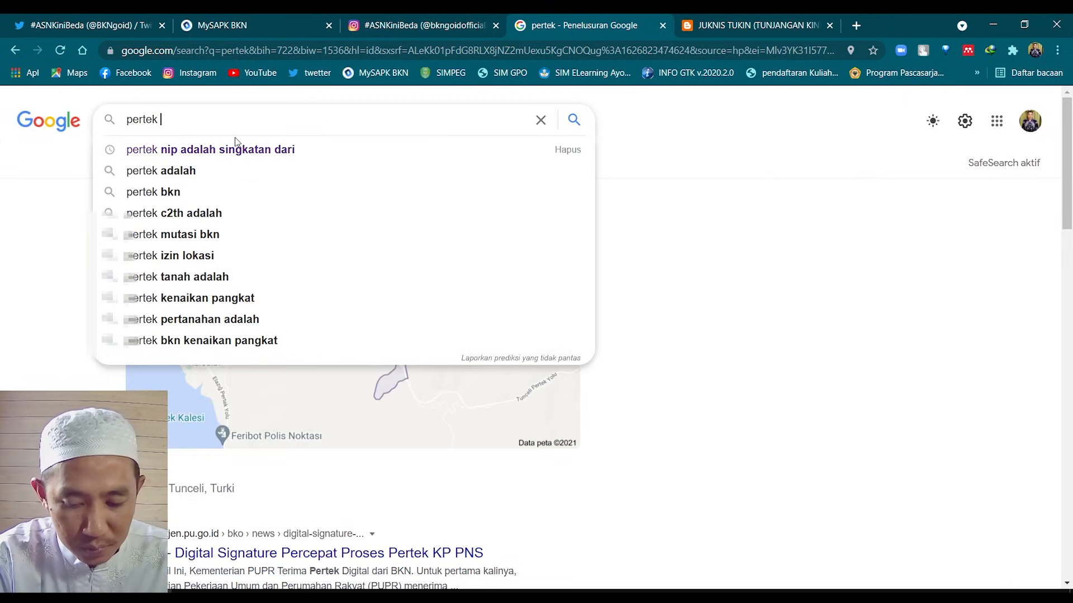
text(d)
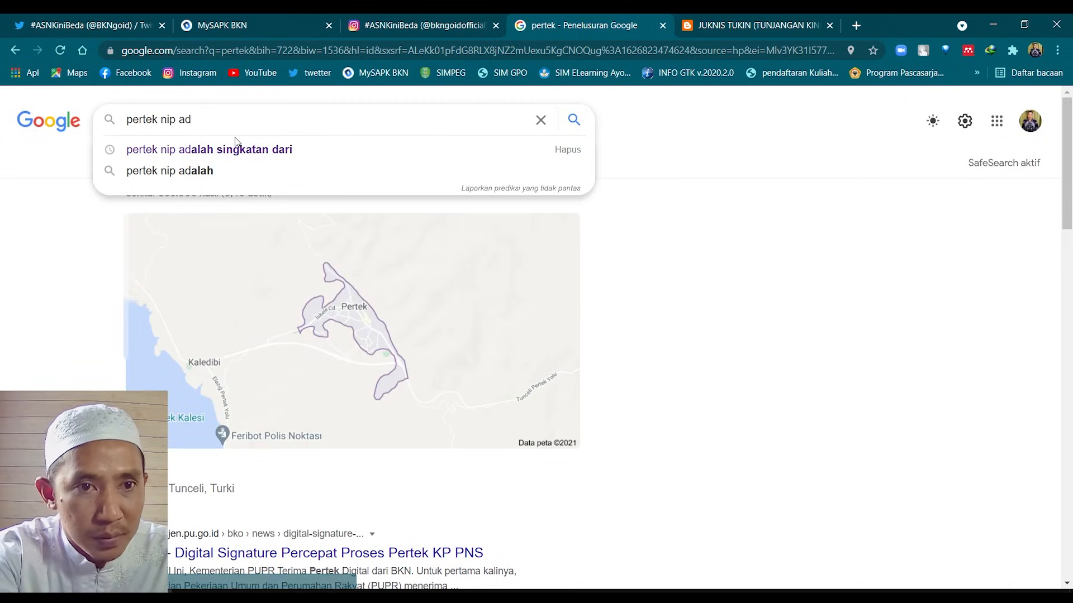
click(235, 148)
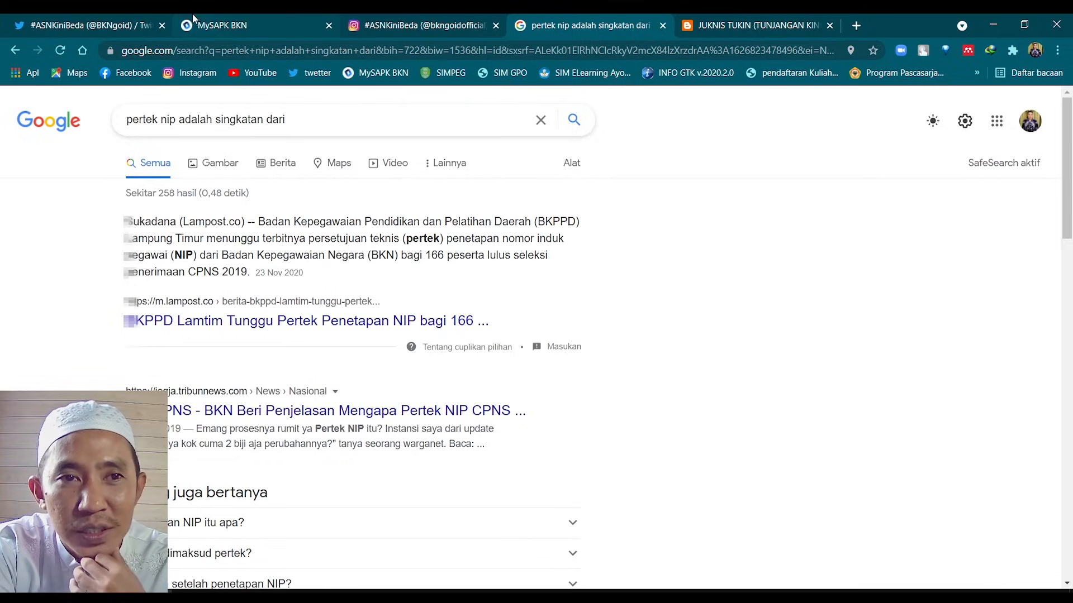
click(219, 25)
Scroll through the Update Data Riwayat CPNS/PNS form, then go back to the Riwayat CPNS/PNS list
scroll(623, 334, down, 3)
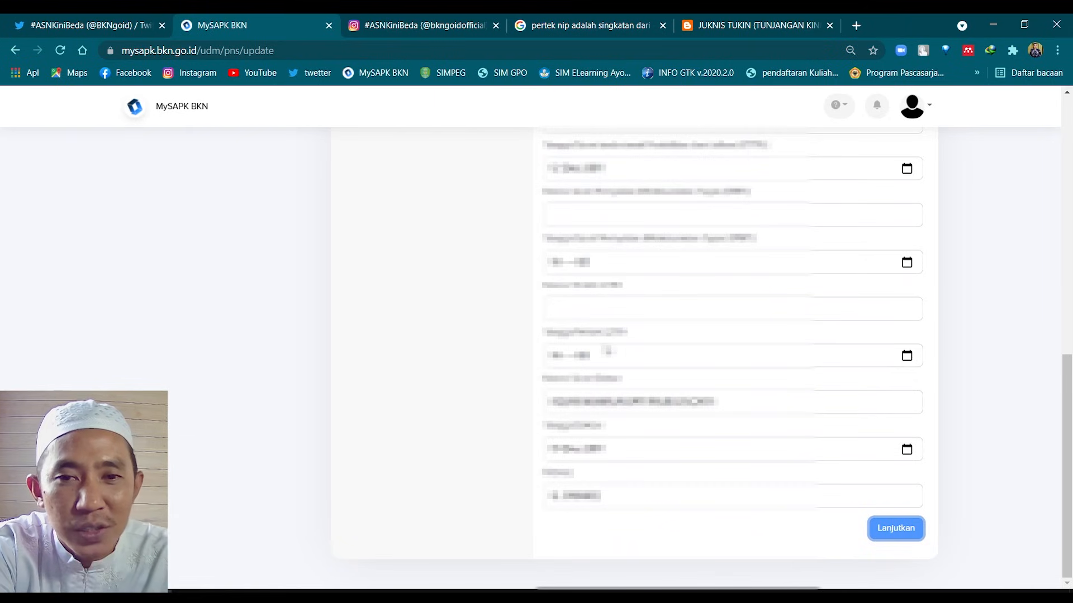
scroll(609, 351, up, 6)
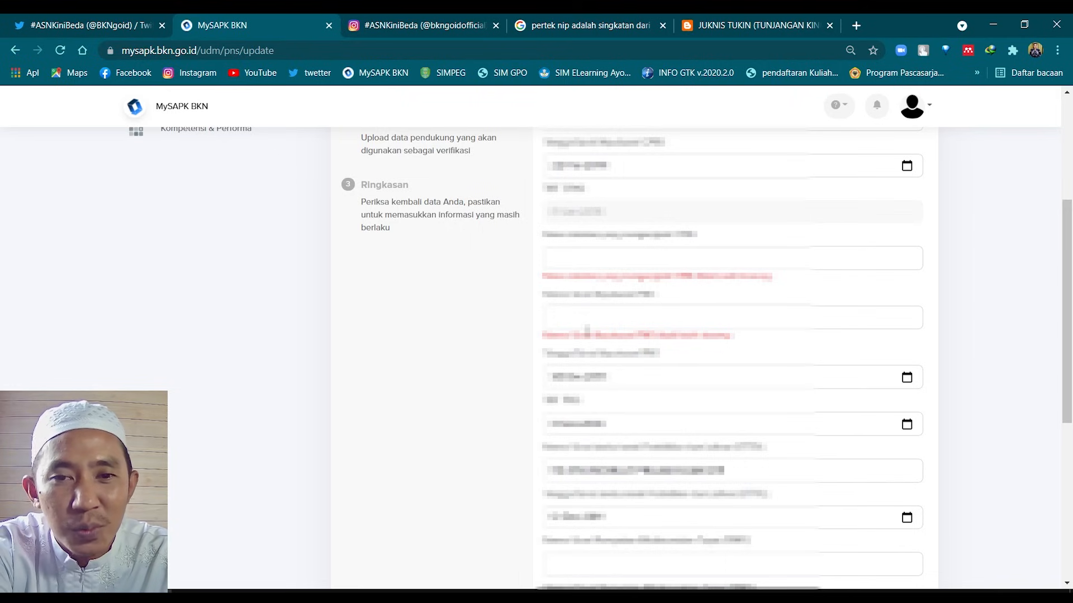
scroll(688, 322, up, 5)
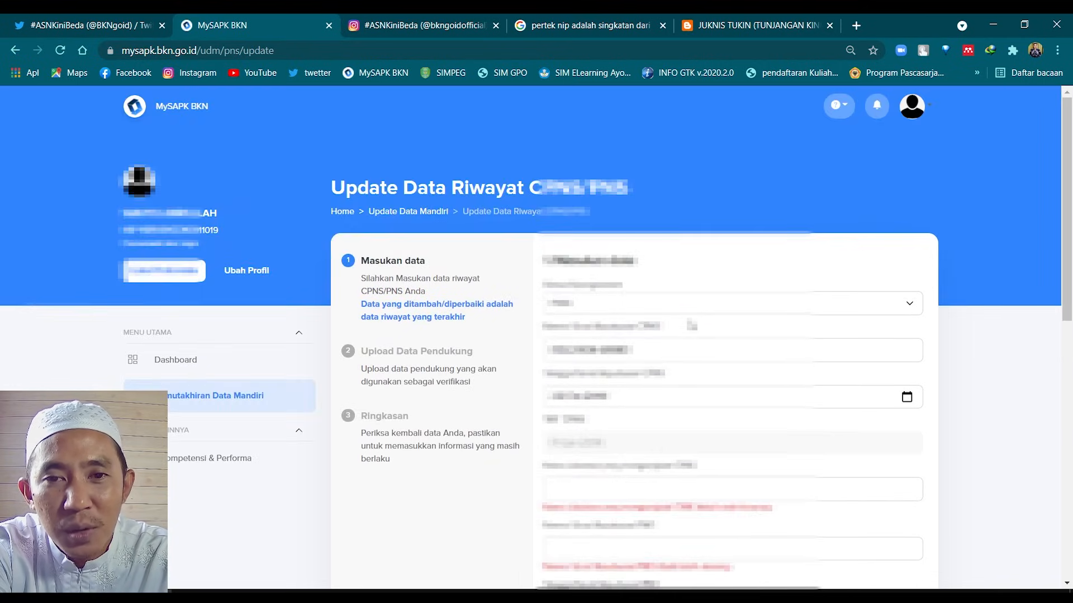
scroll(683, 328, down, 10)
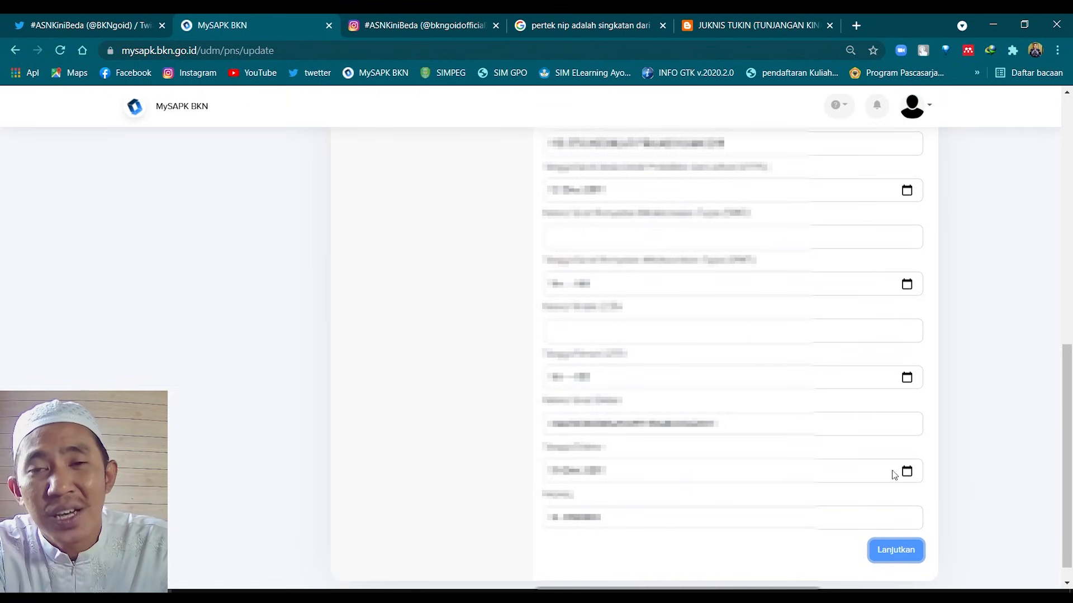
scroll(622, 361, up, 3)
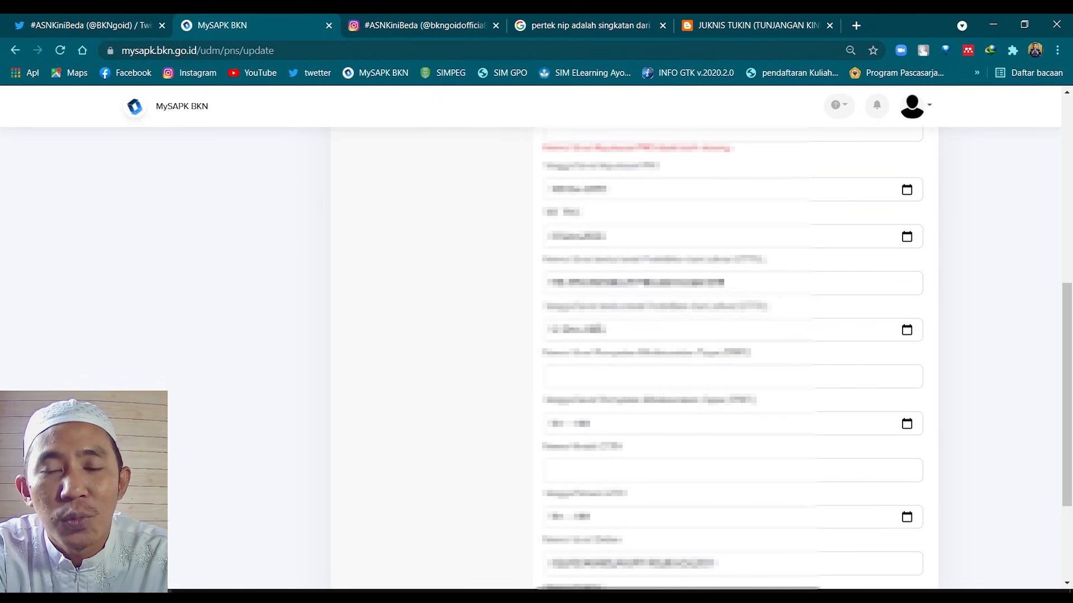
scroll(604, 336, up, 6)
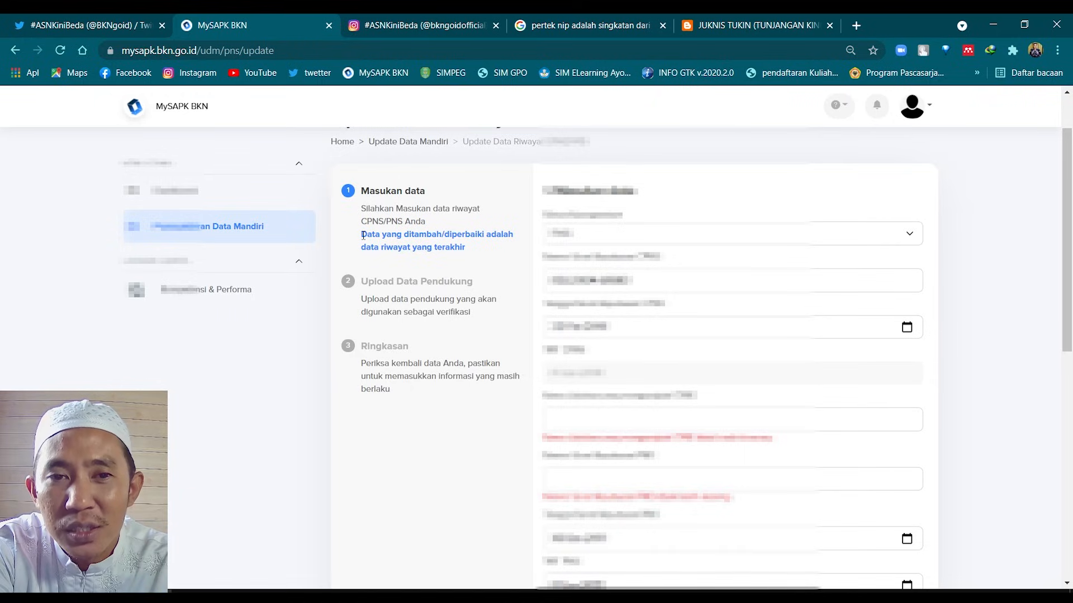
scroll(363, 236, down, 10)
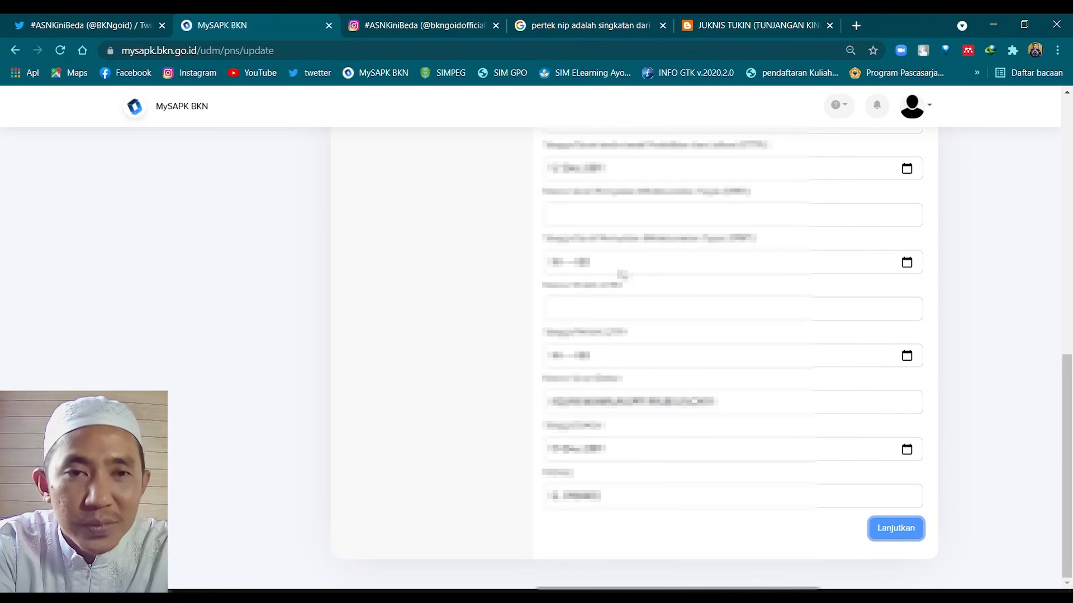
scroll(622, 275, up, 10)
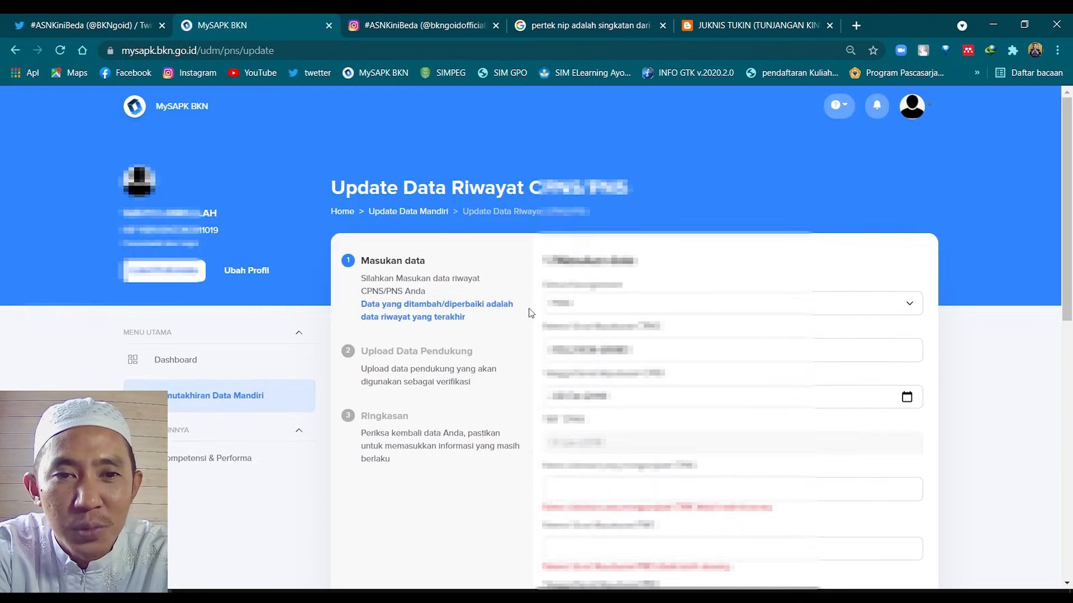
key(alt+Left)
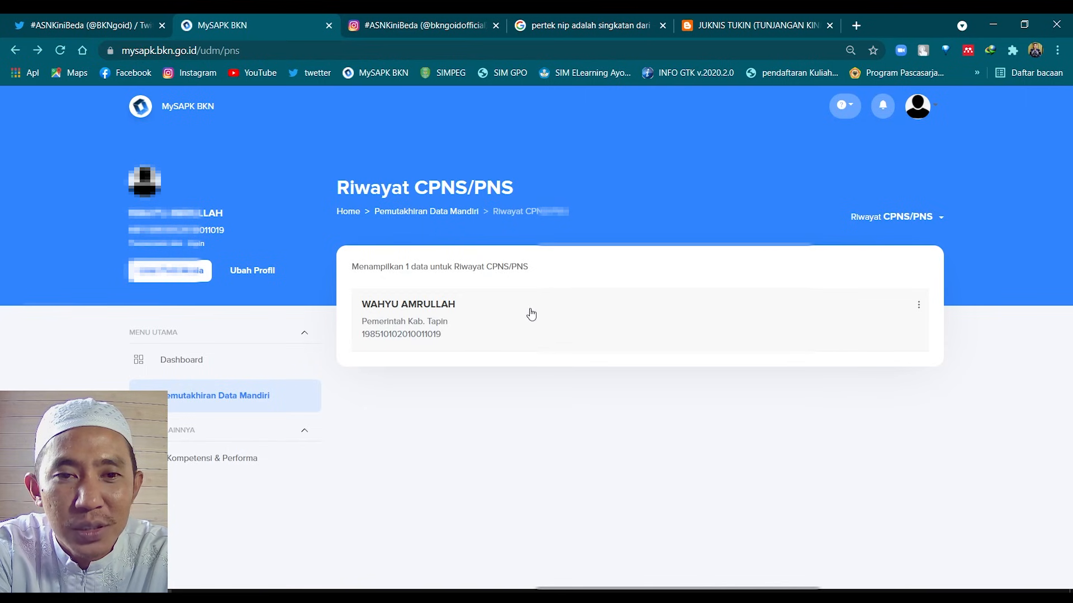
Return to Pemutakhiran Data Mandiri and open the Riwayat Diklat/Kursus category
click(246, 403)
scroll(791, 413, down, 1)
scroll(791, 412, down, 1)
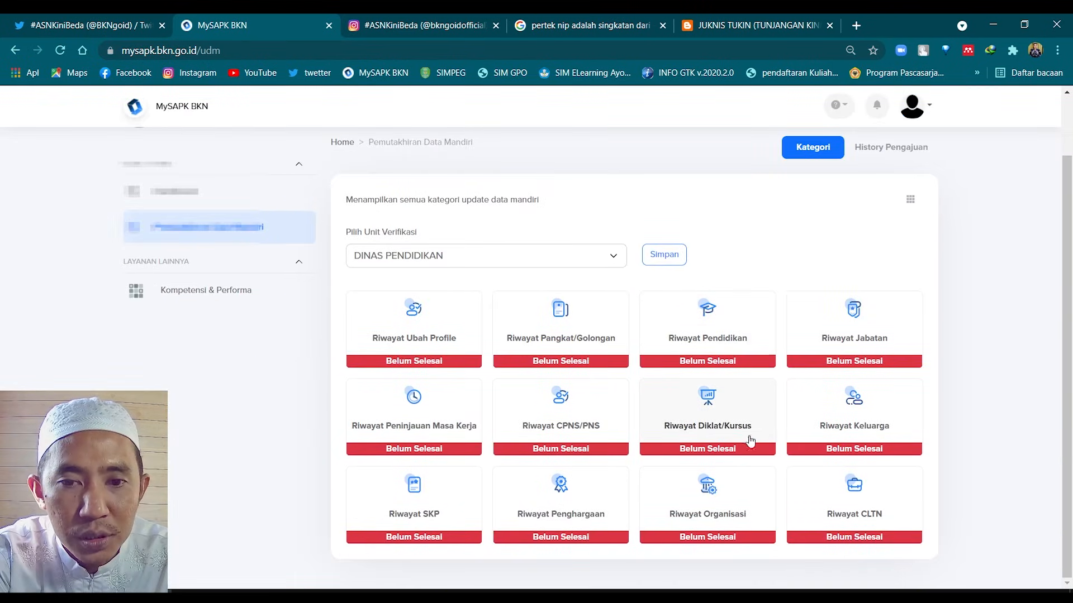
click(704, 428)
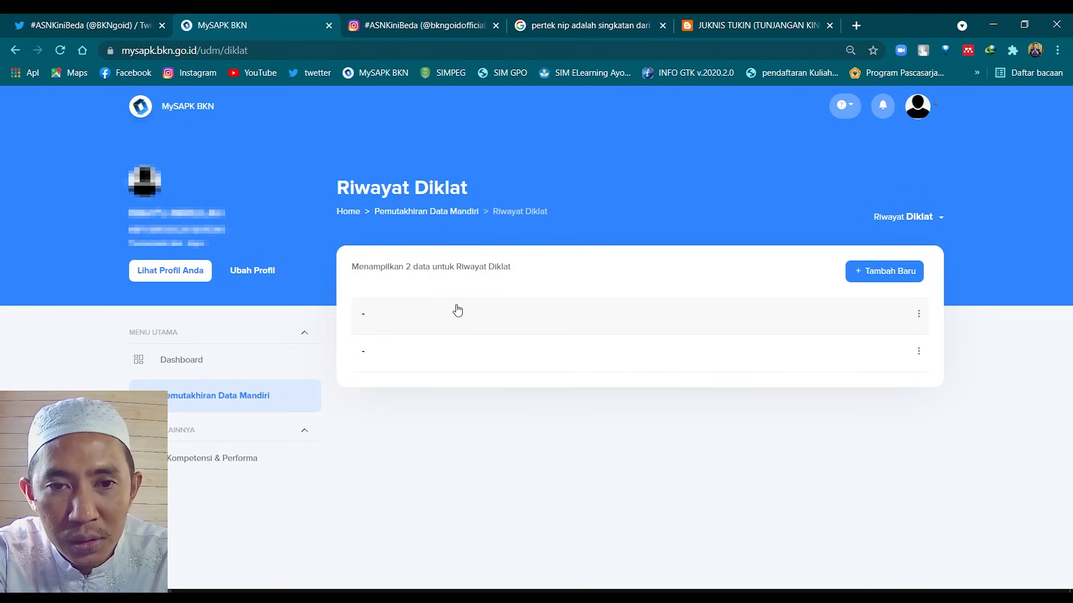
View and close the Detail popups of both training records
click(425, 319)
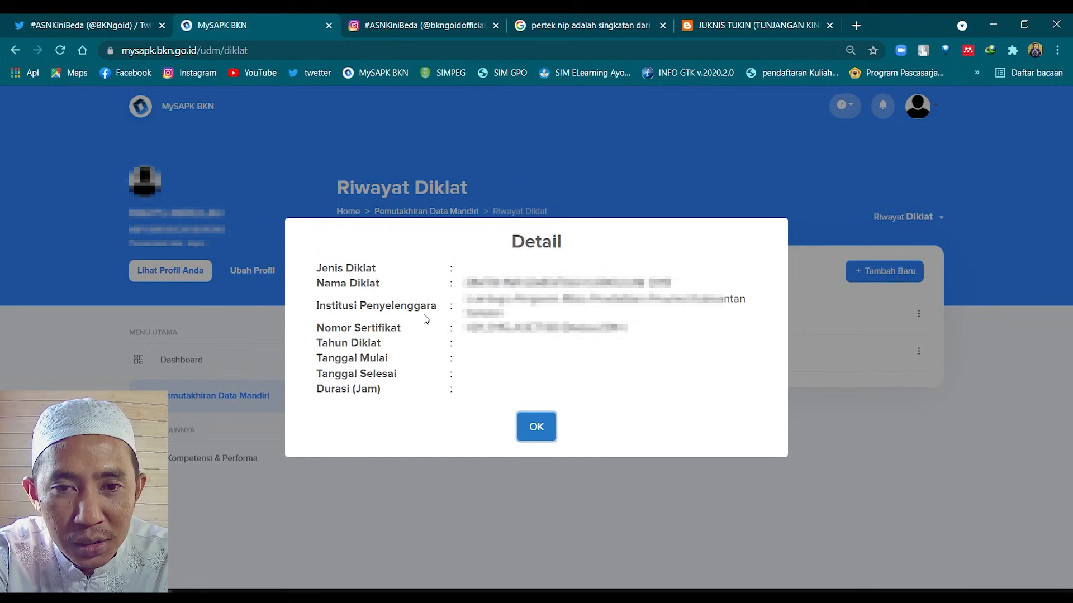
click(536, 427)
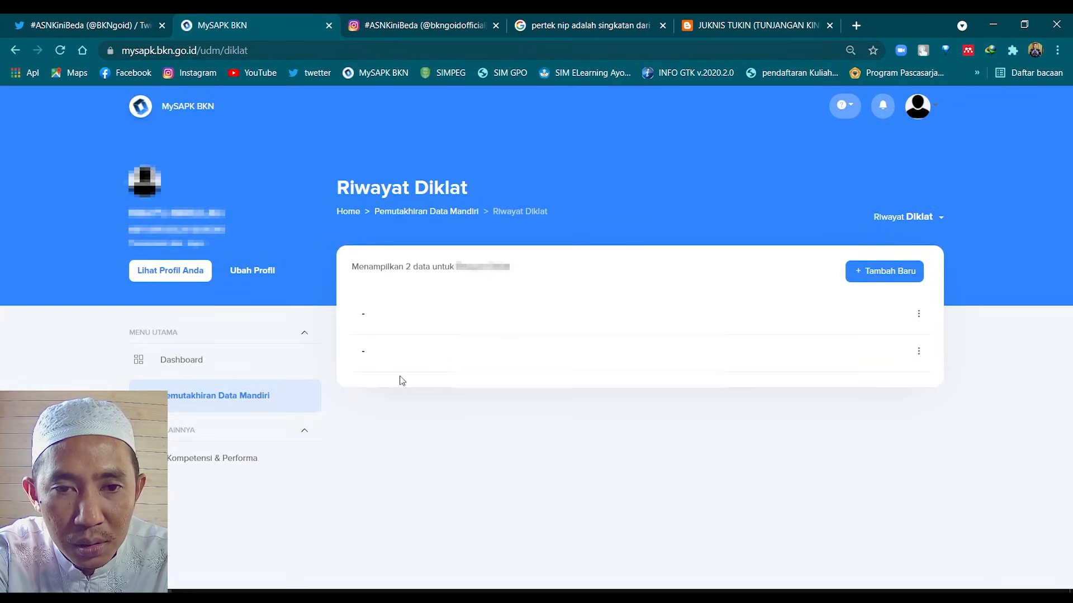
click(398, 362)
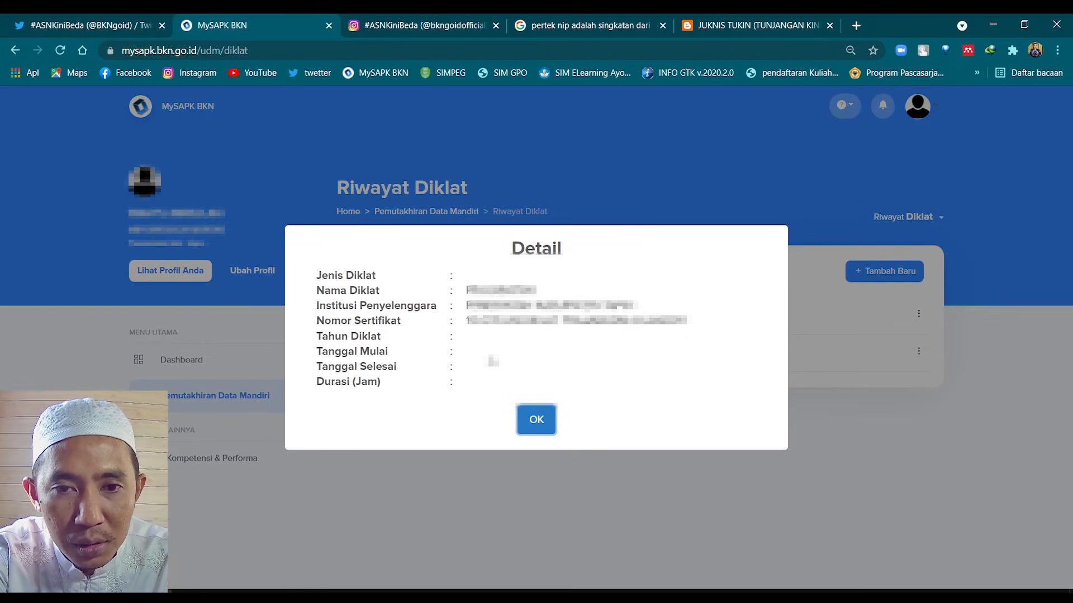
click(536, 421)
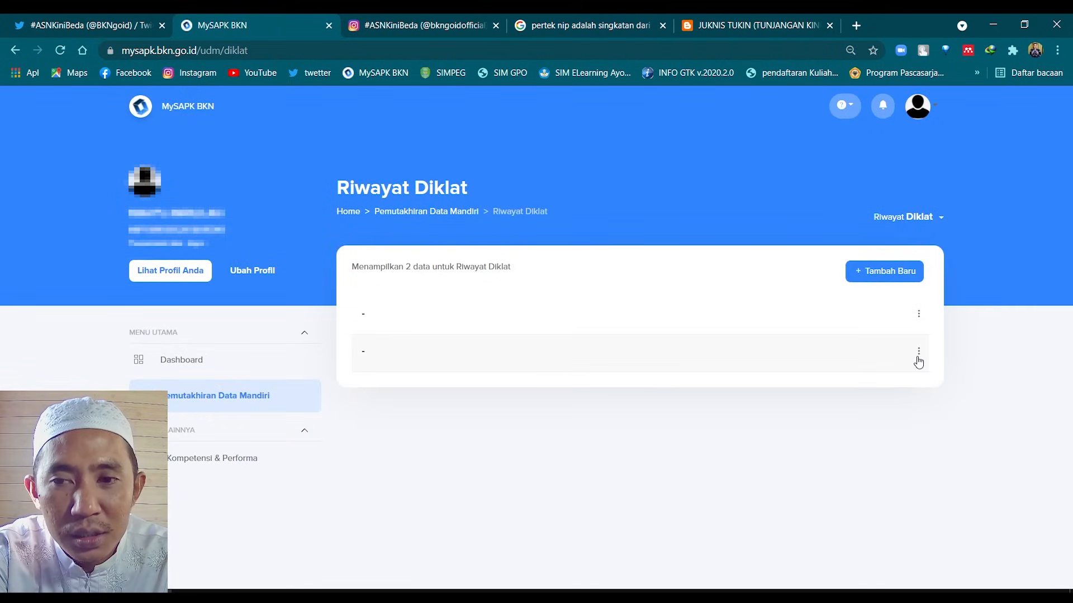
Open the second training record for editing and try to continue, revealing required-field errors
click(918, 351)
click(941, 383)
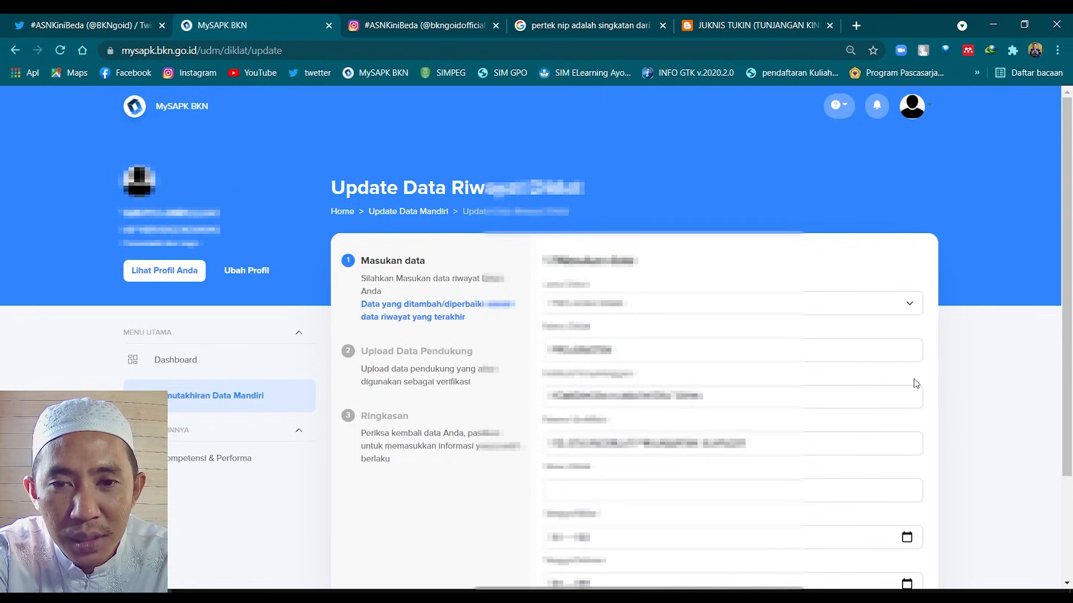
scroll(904, 383, down, 3)
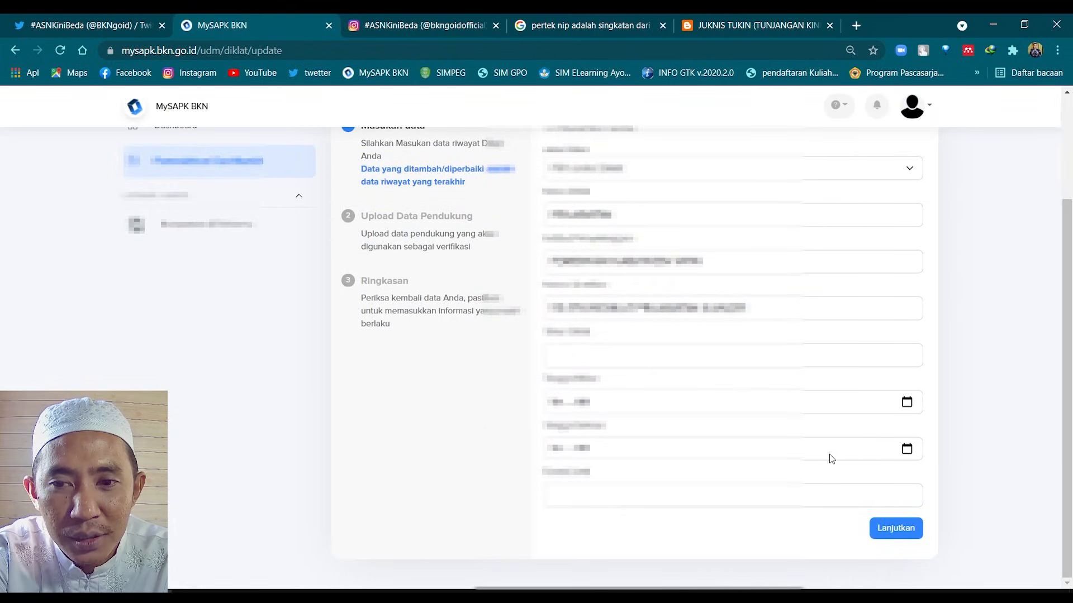
scroll(803, 465, up, 3)
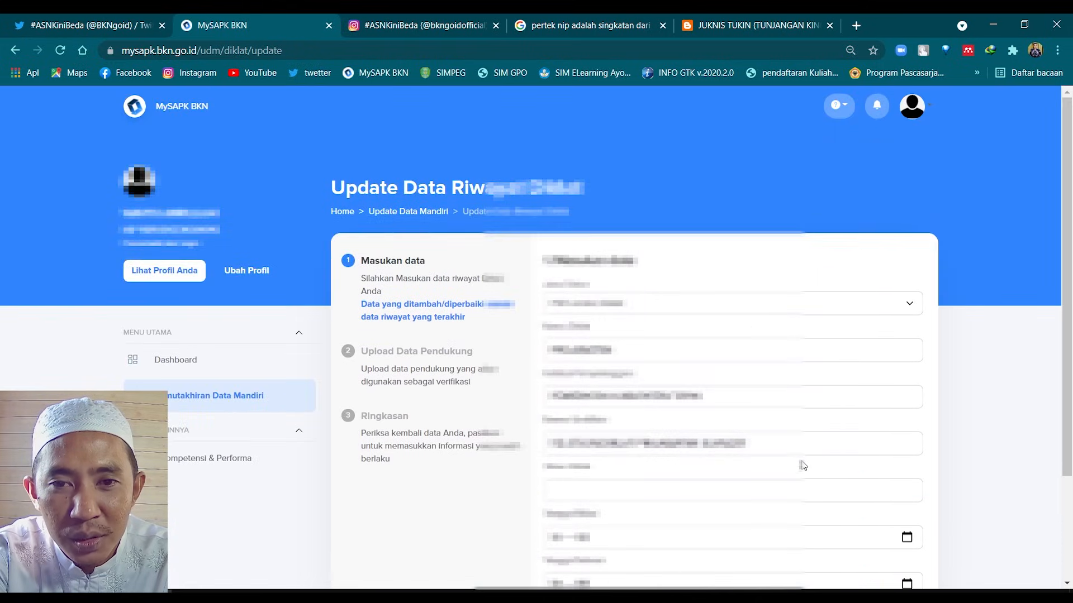
scroll(803, 465, down, 3)
click(906, 528)
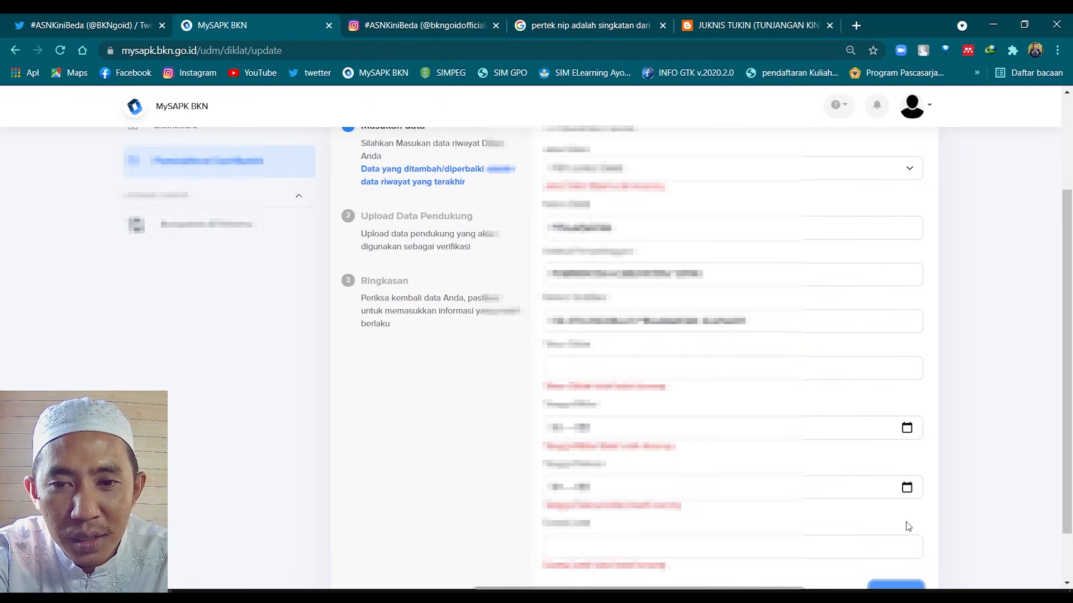
Look over the Update Data Riwayat Diklat form, then go back to the Riwayat Diklat list
scroll(899, 514, down, 2)
scroll(808, 473, up, 5)
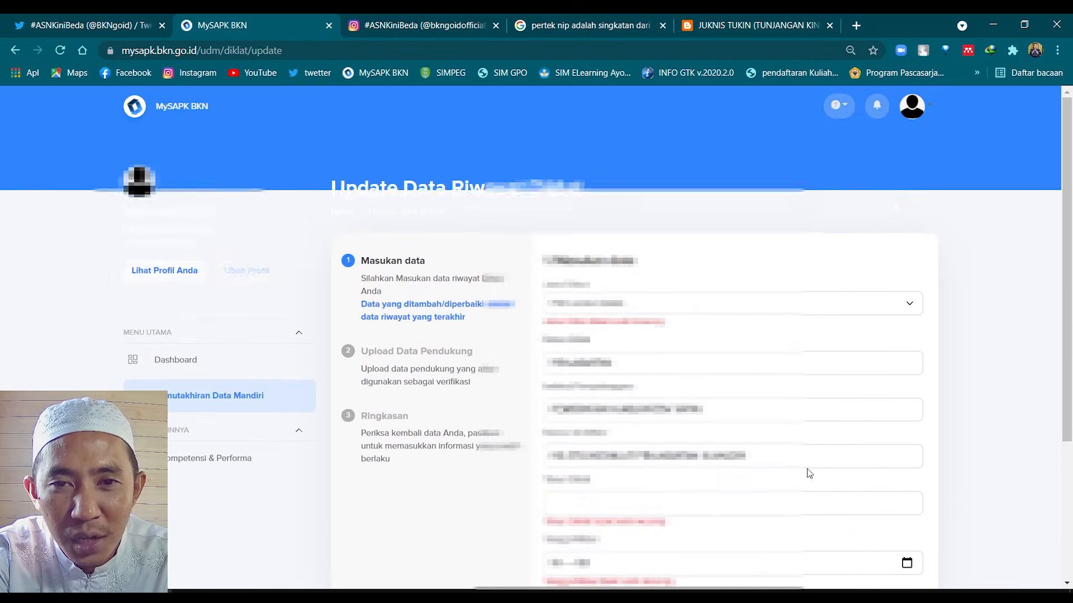
scroll(808, 473, down, 5)
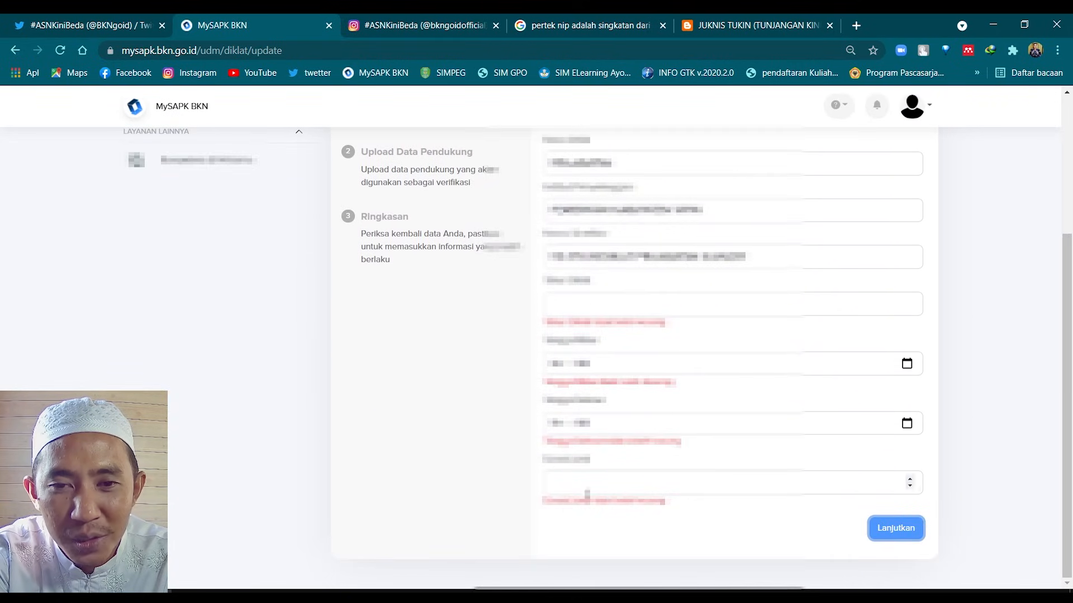
scroll(586, 495, up, 5)
scroll(594, 472, down, 5)
scroll(659, 404, up, 1)
scroll(659, 403, up, 1)
scroll(623, 317, down, 2)
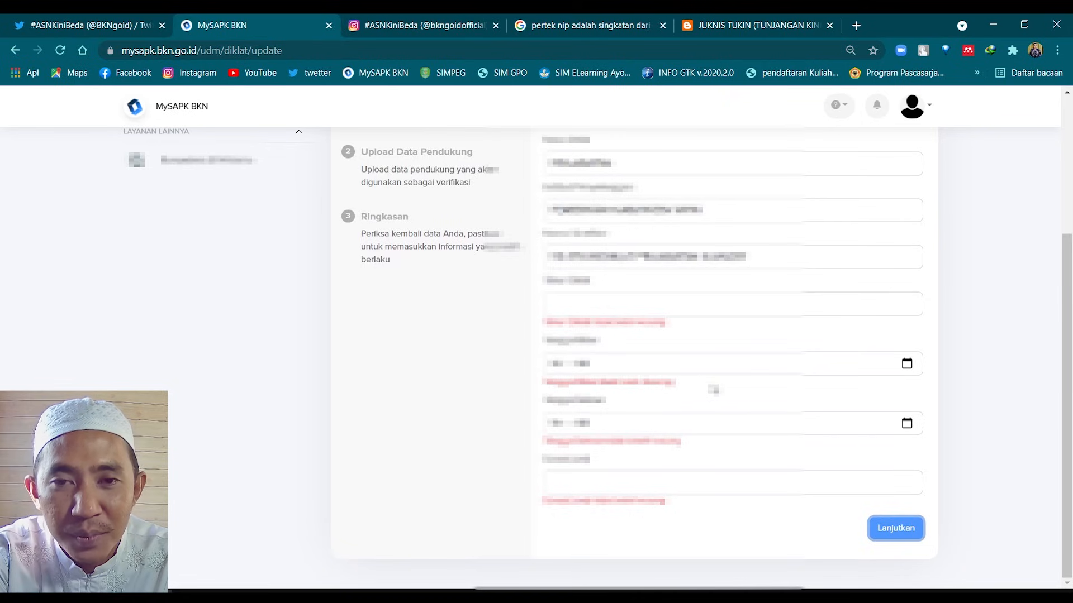
scroll(759, 369, up, 3)
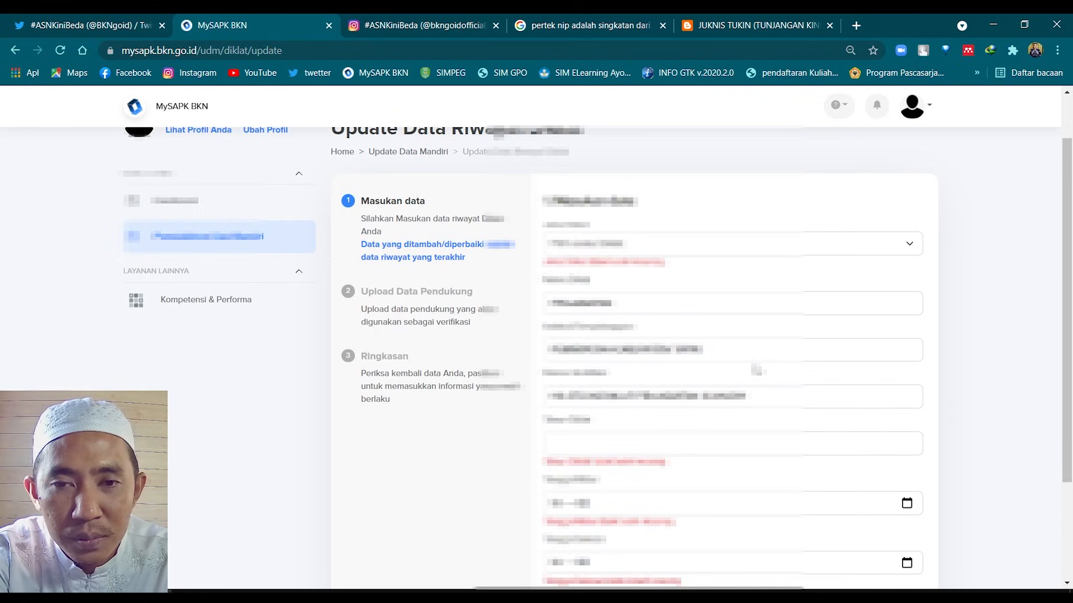
scroll(755, 370, up, 1)
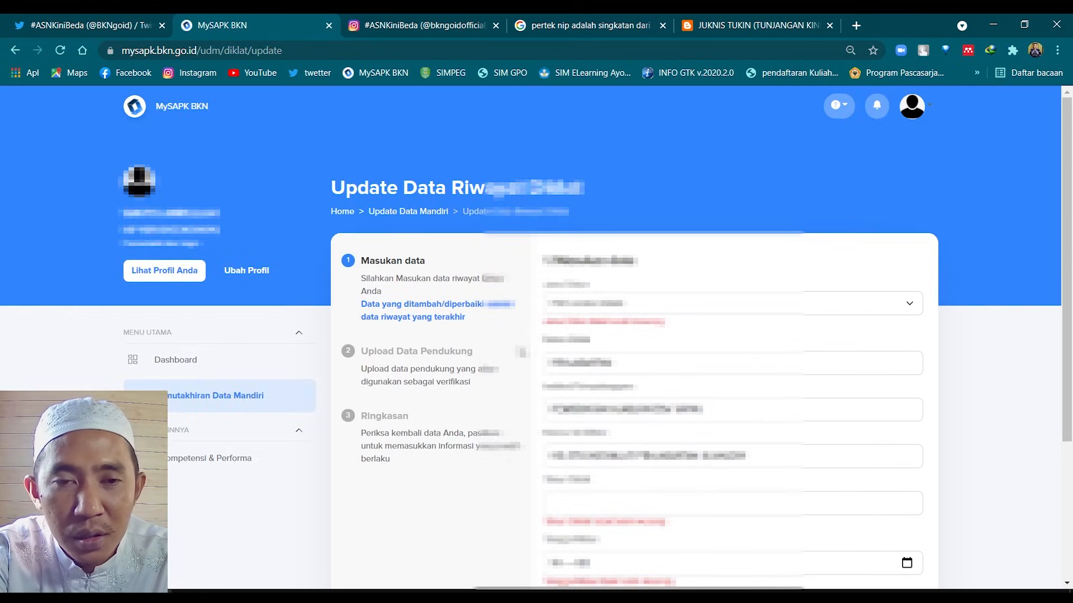
key(alt+Left)
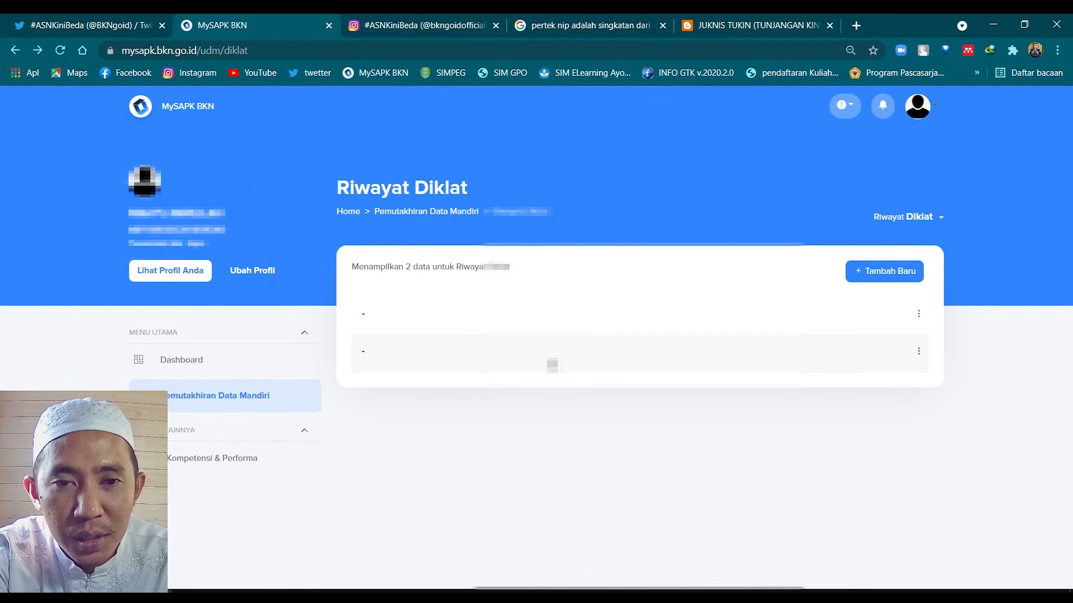
click(374, 322)
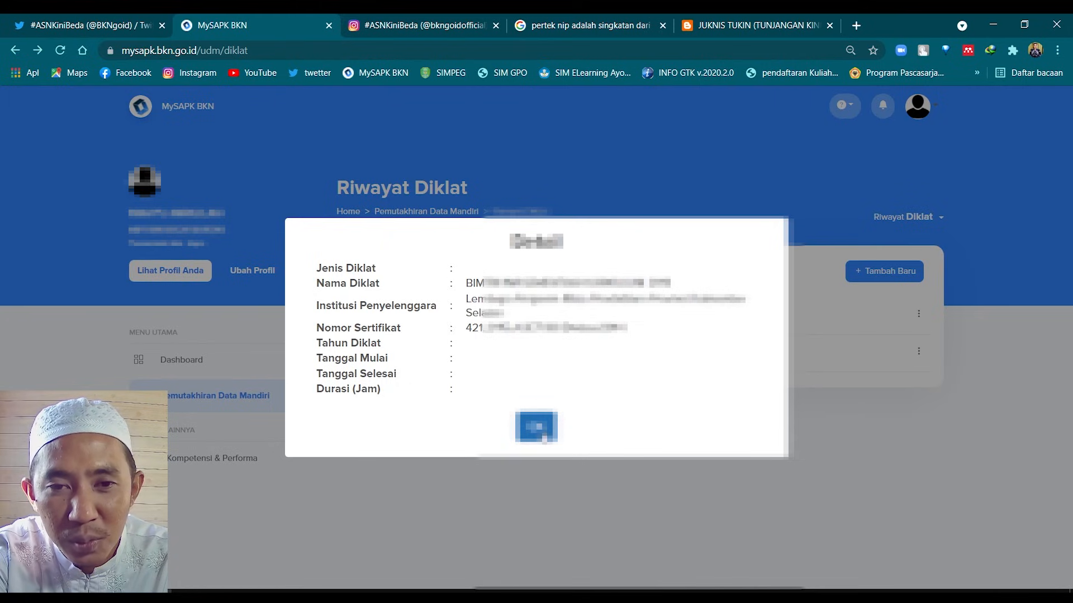
click(536, 428)
click(918, 313)
click(931, 354)
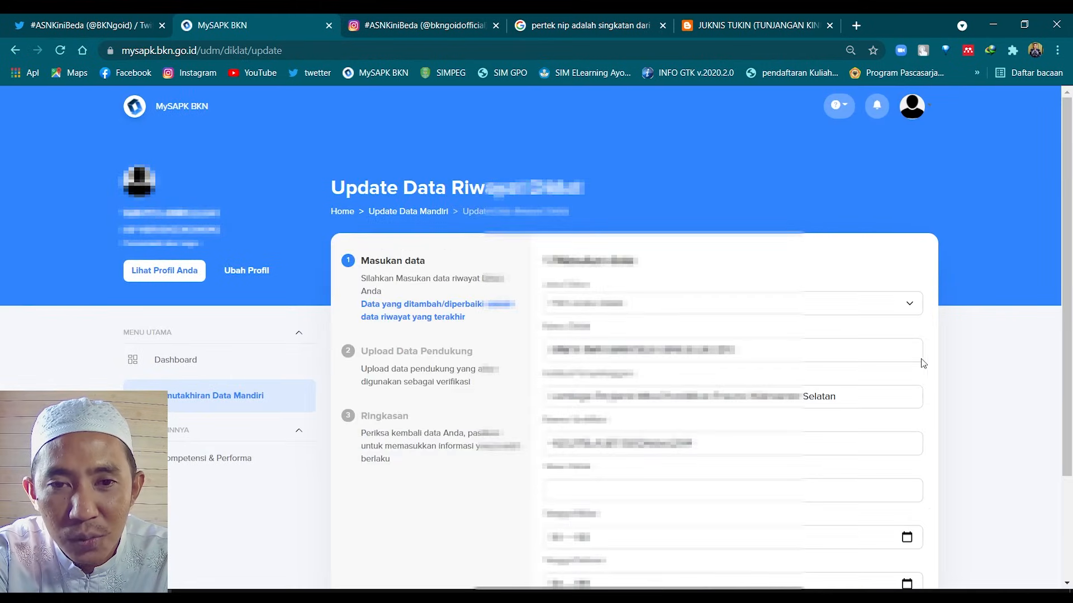
scroll(805, 473, down, 2)
click(771, 490)
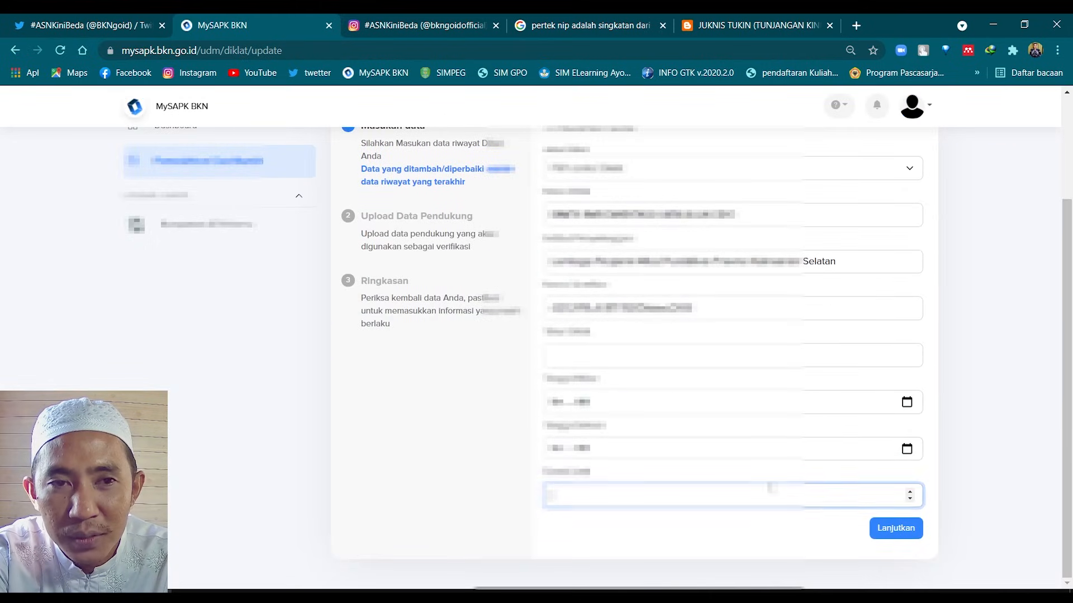
key(alt+Left)
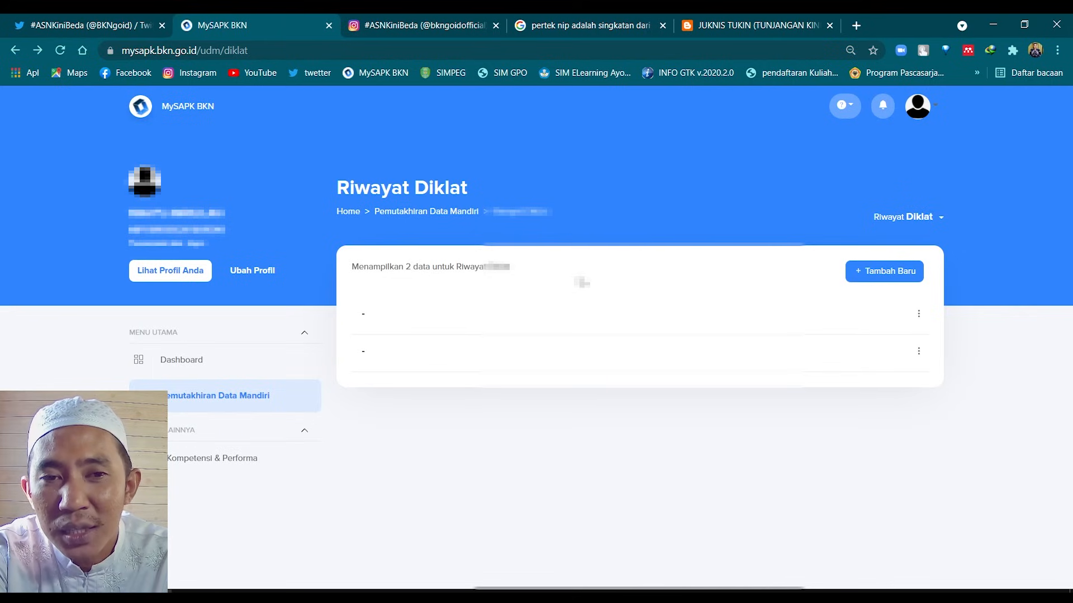
click(440, 321)
click(537, 426)
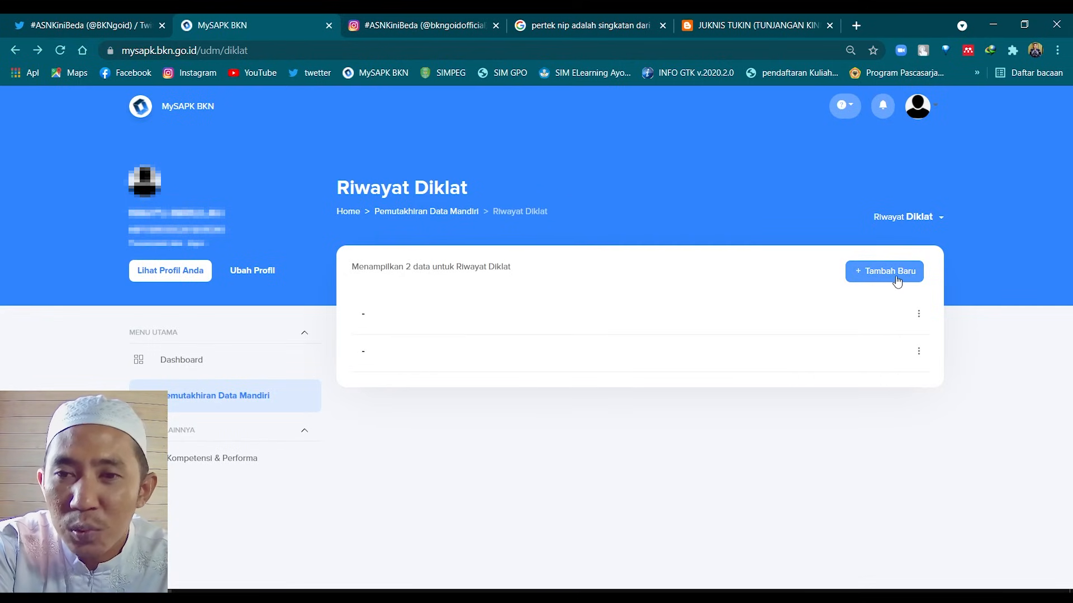
click(879, 275)
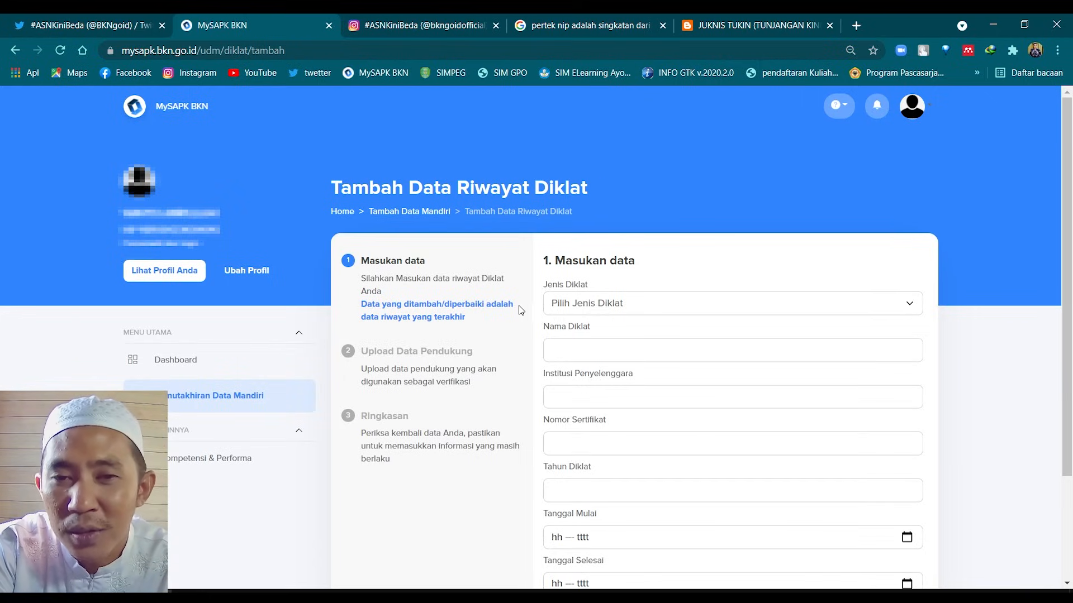
scroll(519, 311, down, 3)
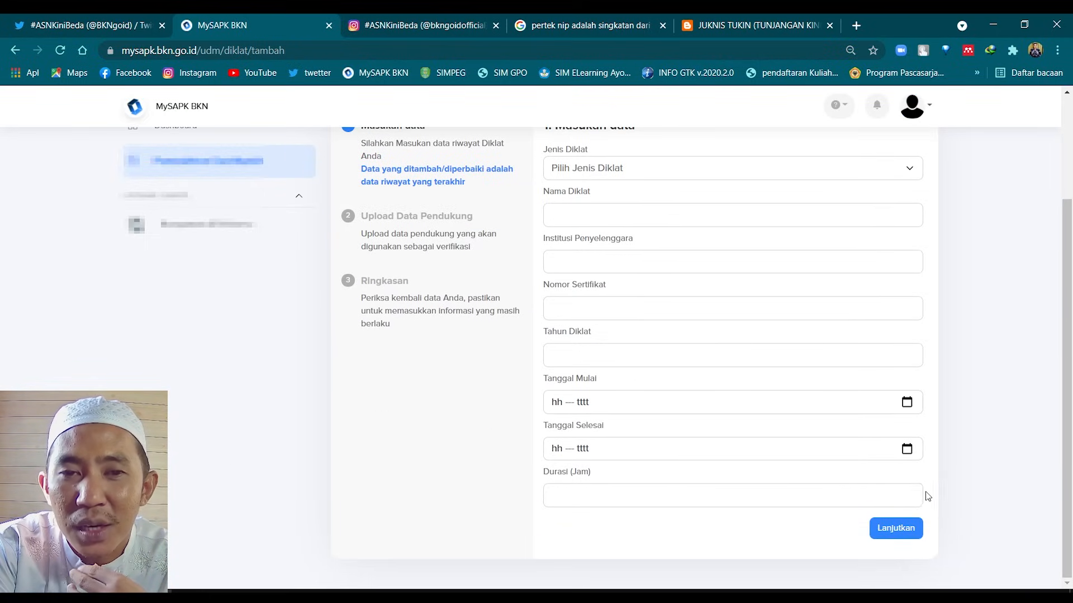
scroll(771, 416, up, 3)
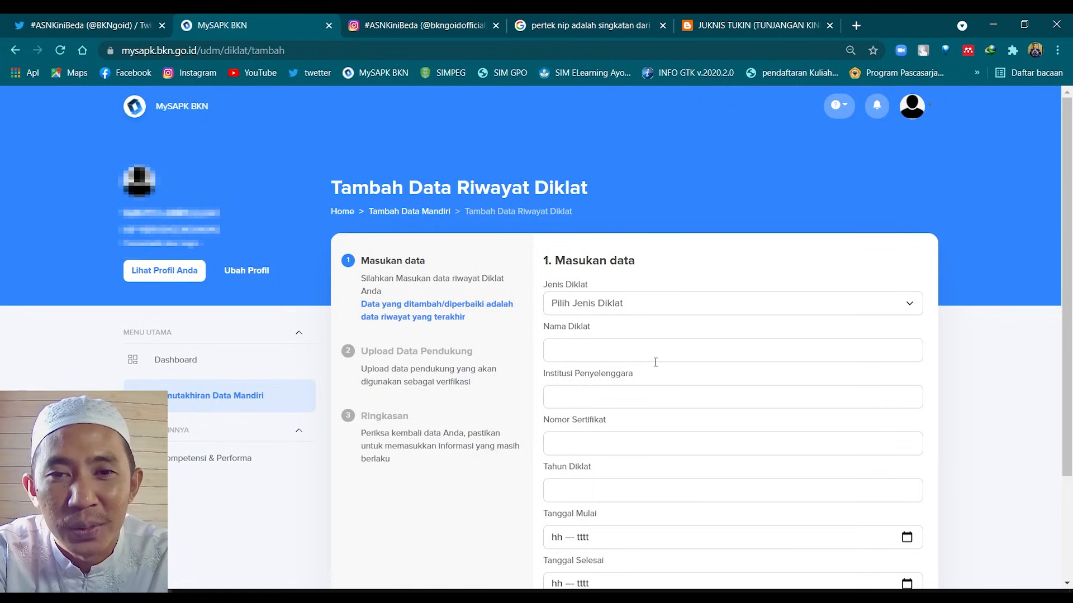
key(alt+Left)
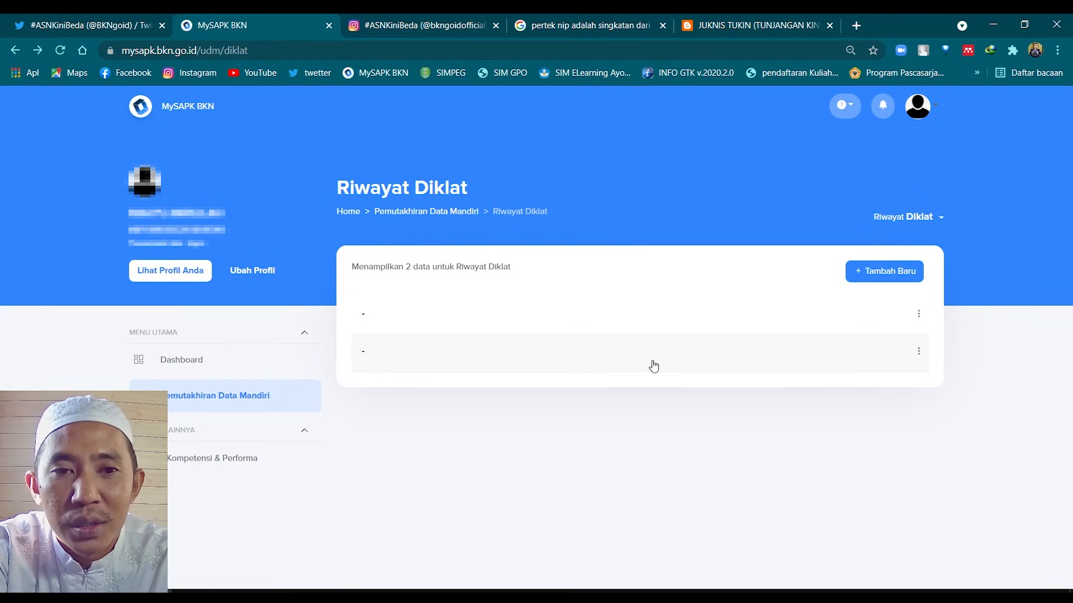
Go back, open Riwayat Pangkat/Golongan and view the III/b rank record's details
key(alt+Left)
scroll(615, 366, down, 2)
click(582, 343)
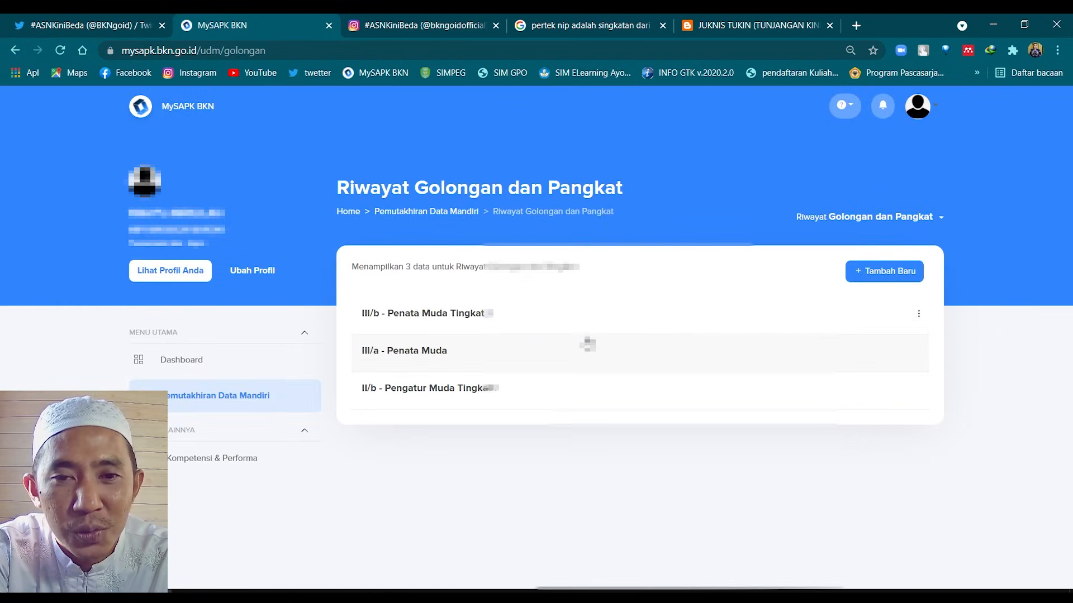
click(531, 314)
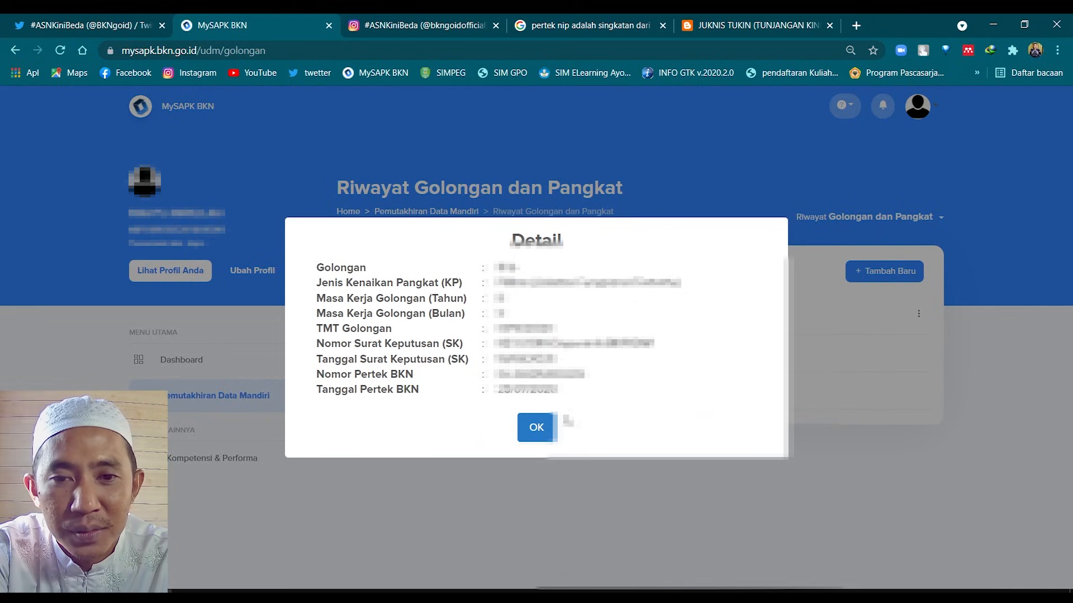
click(536, 427)
Edit the III/b record up to the document upload step, cancel the file choice, then leave the edit
click(917, 313)
click(957, 351)
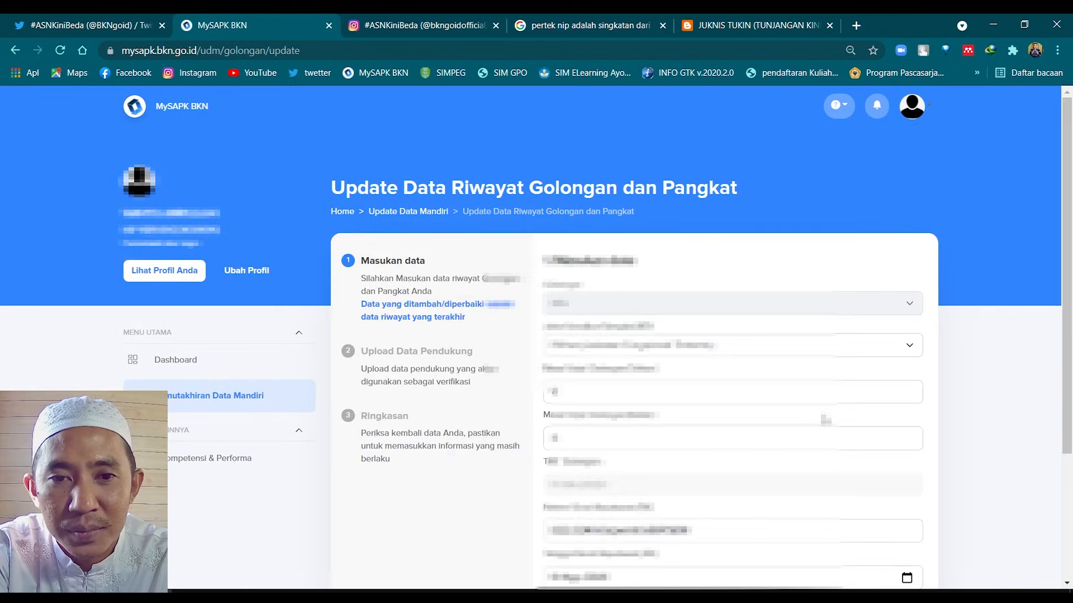
scroll(826, 419, down, 4)
click(894, 528)
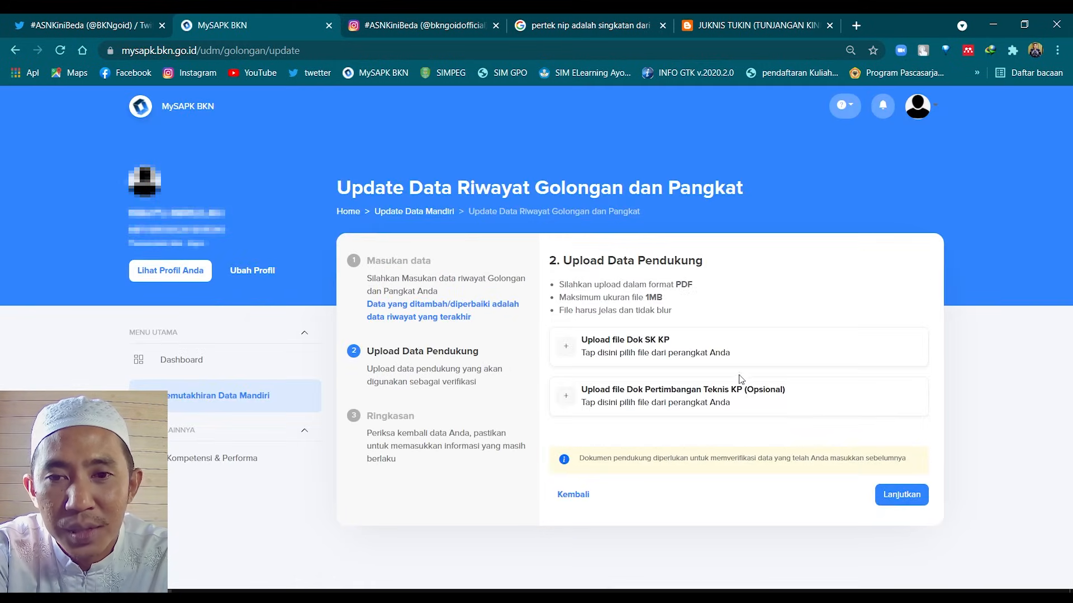
click(675, 403)
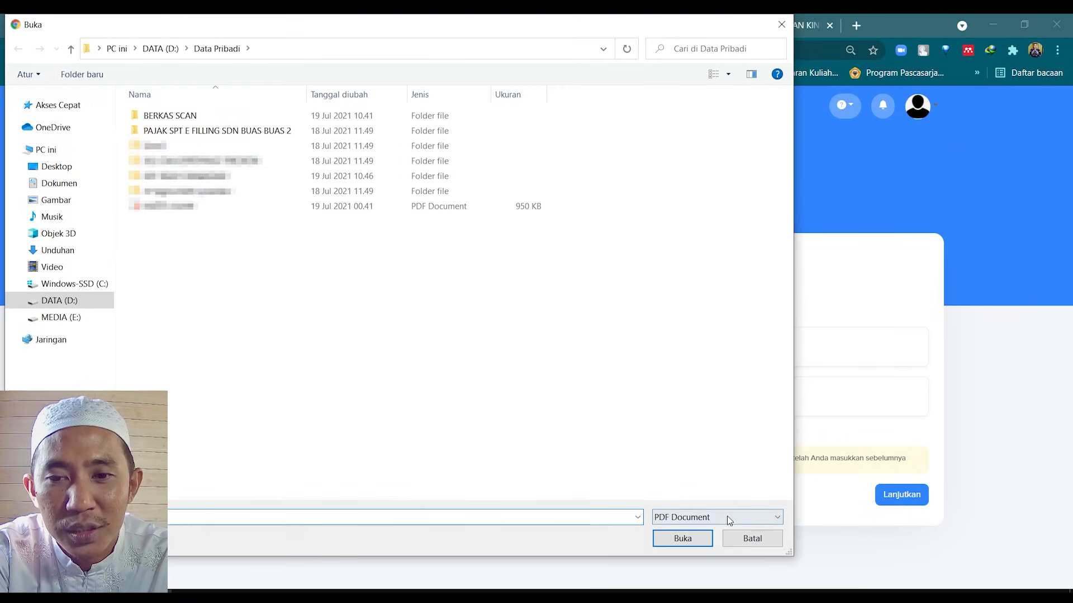
click(752, 538)
click(902, 518)
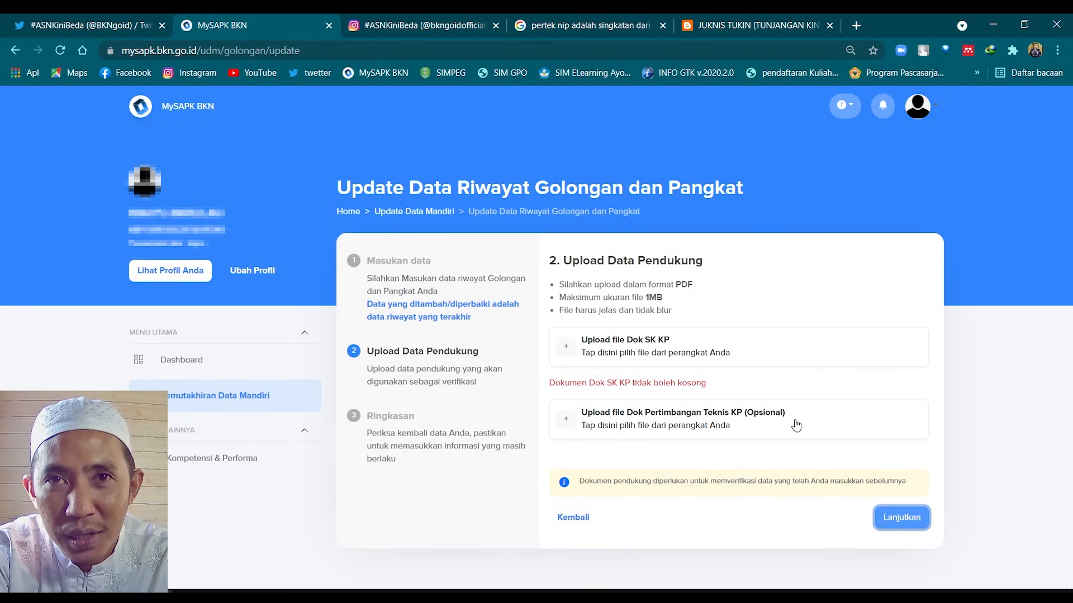
click(584, 519)
Open Riwayat Keluarga and switch among the Orang Tua, Pasangan and Anak tabs, all empty
scroll(810, 460, down, 2)
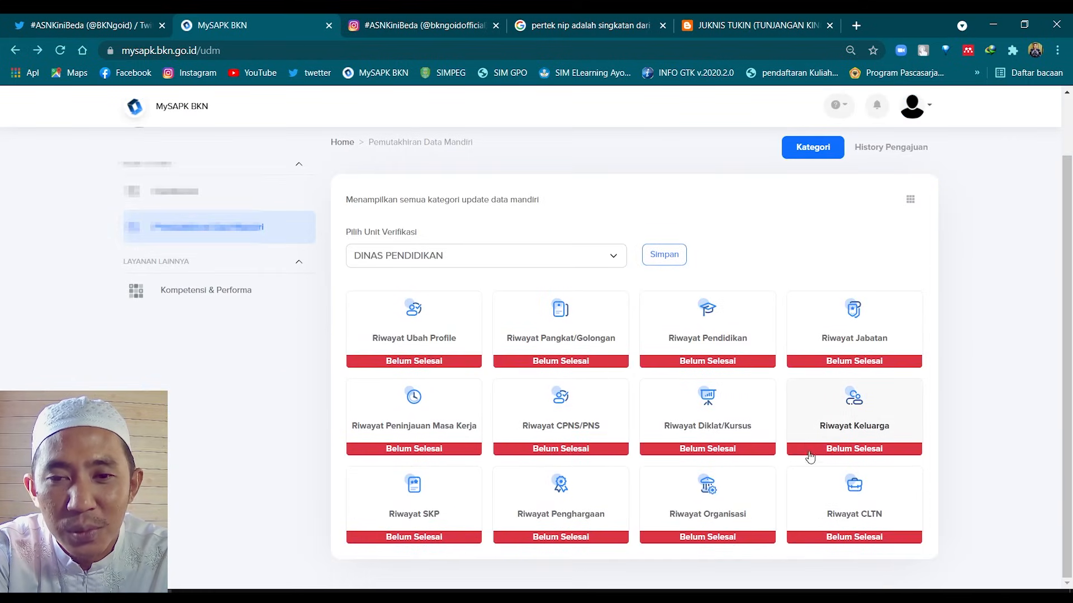
click(839, 430)
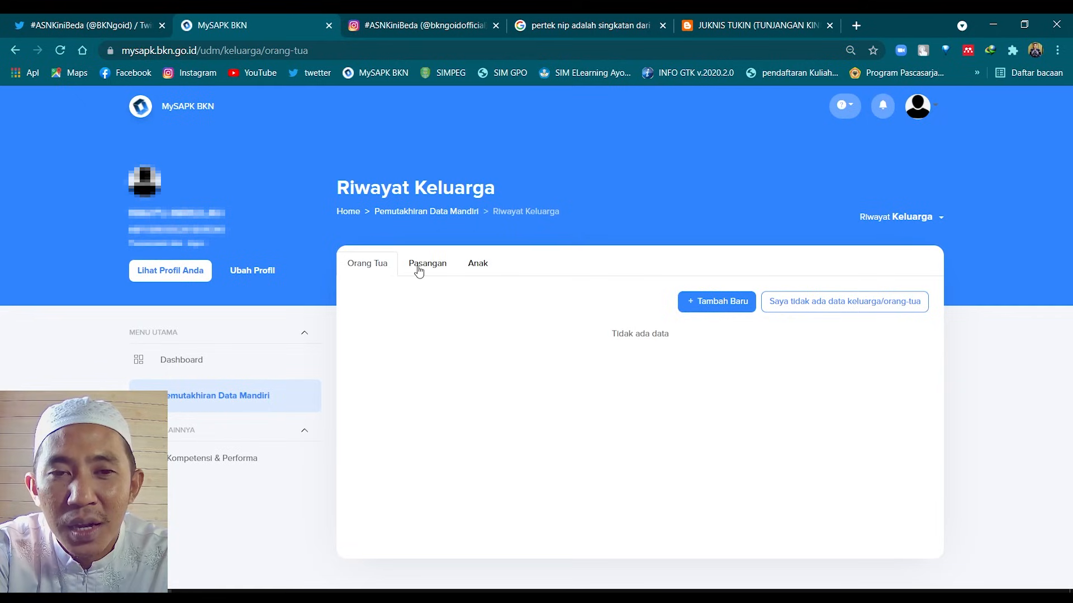
click(438, 270)
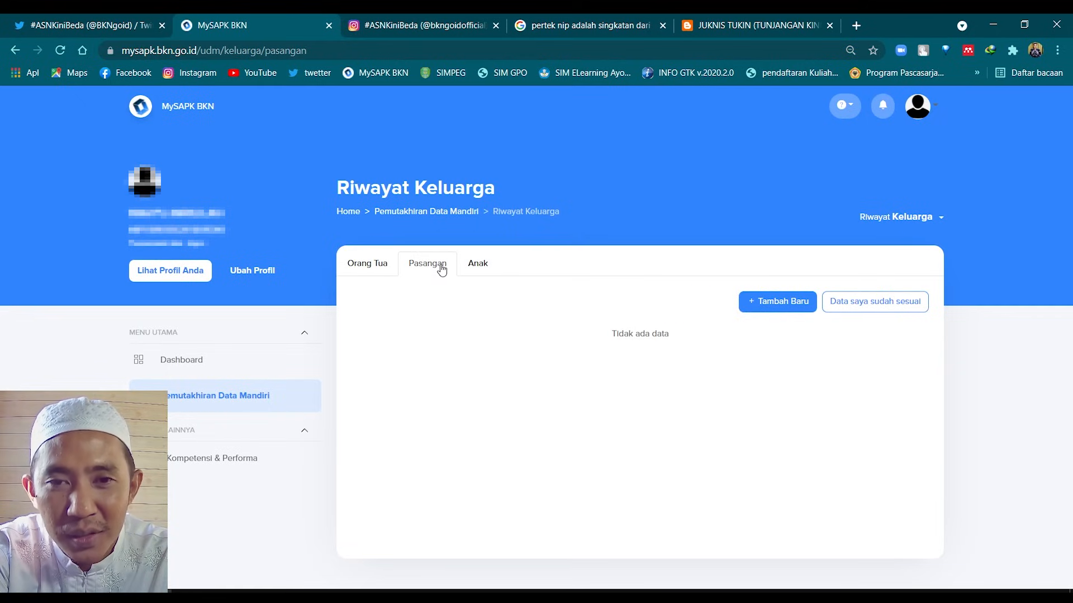
click(471, 268)
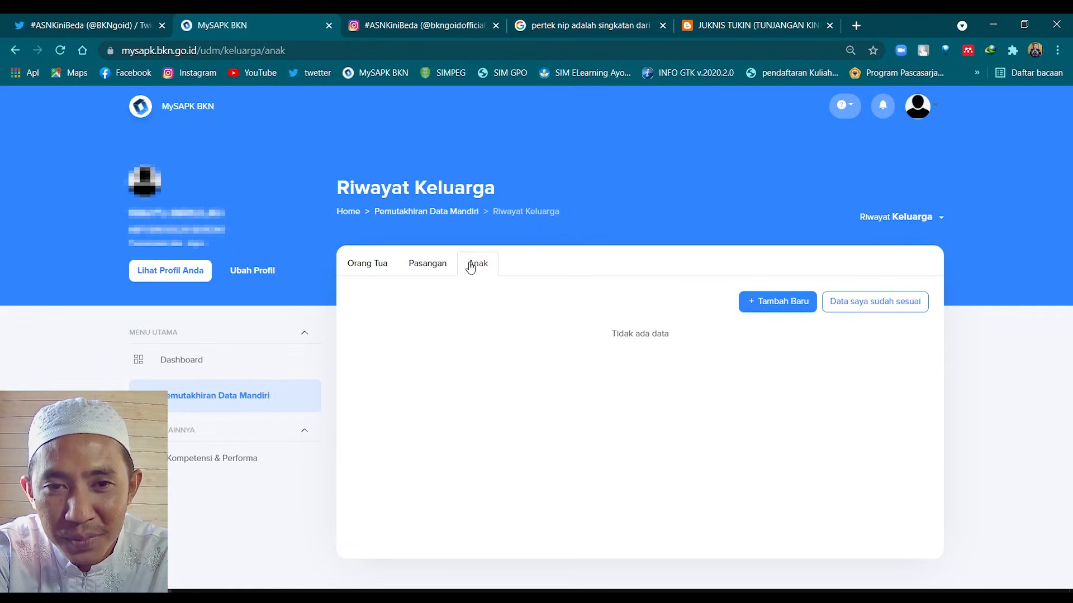
click(365, 271)
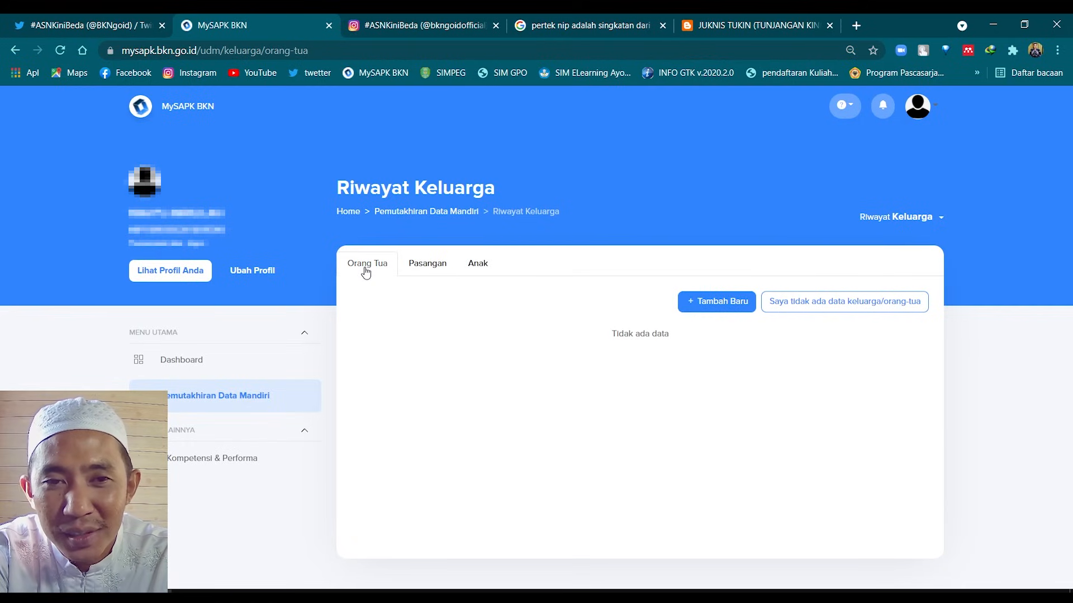
click(416, 269)
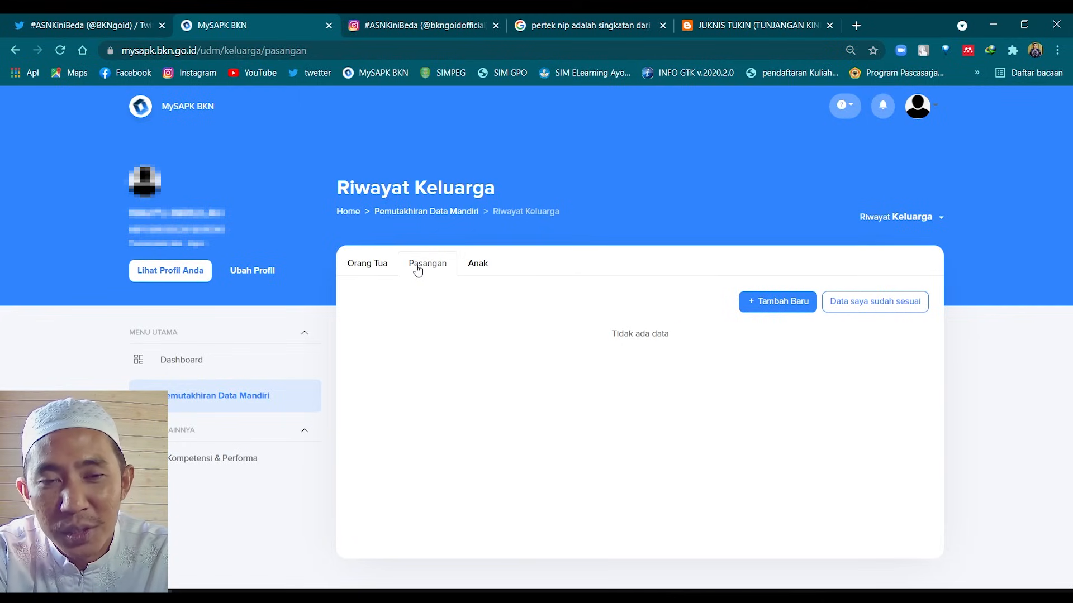
click(476, 266)
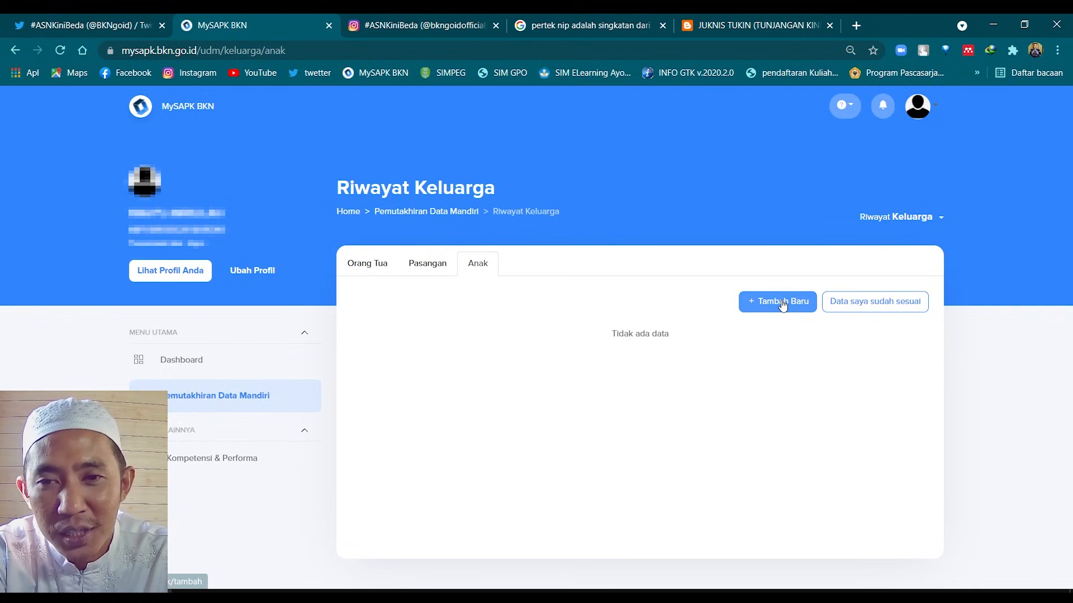
click(450, 274)
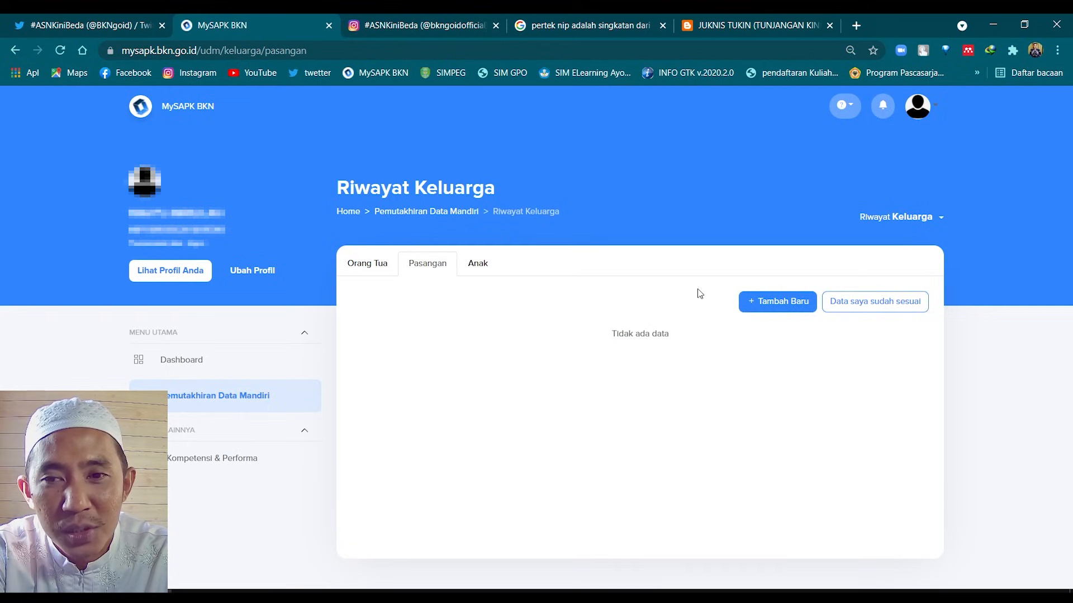
click(357, 267)
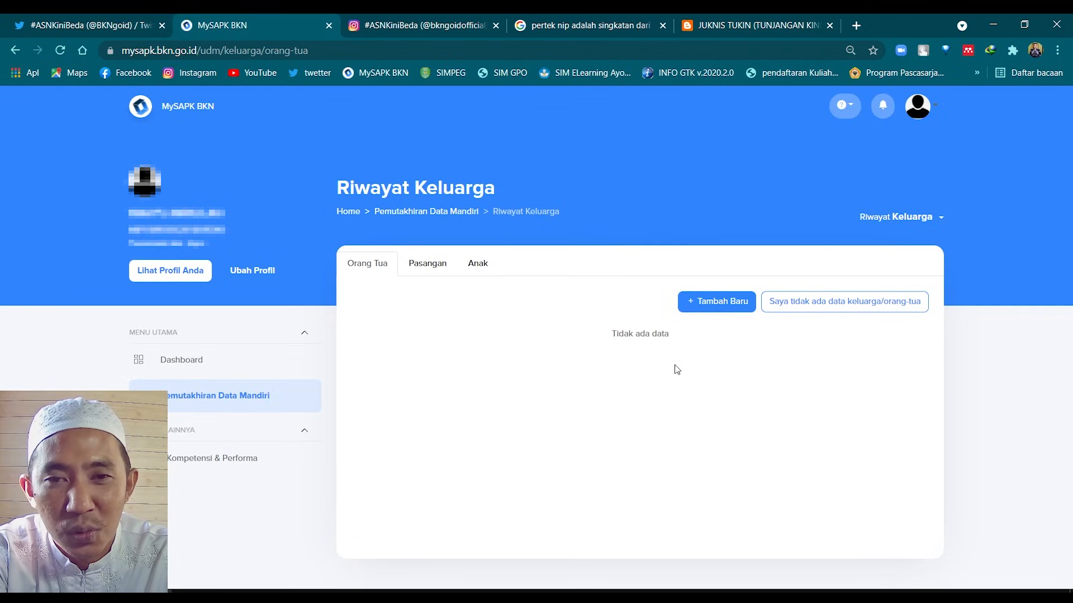
click(689, 307)
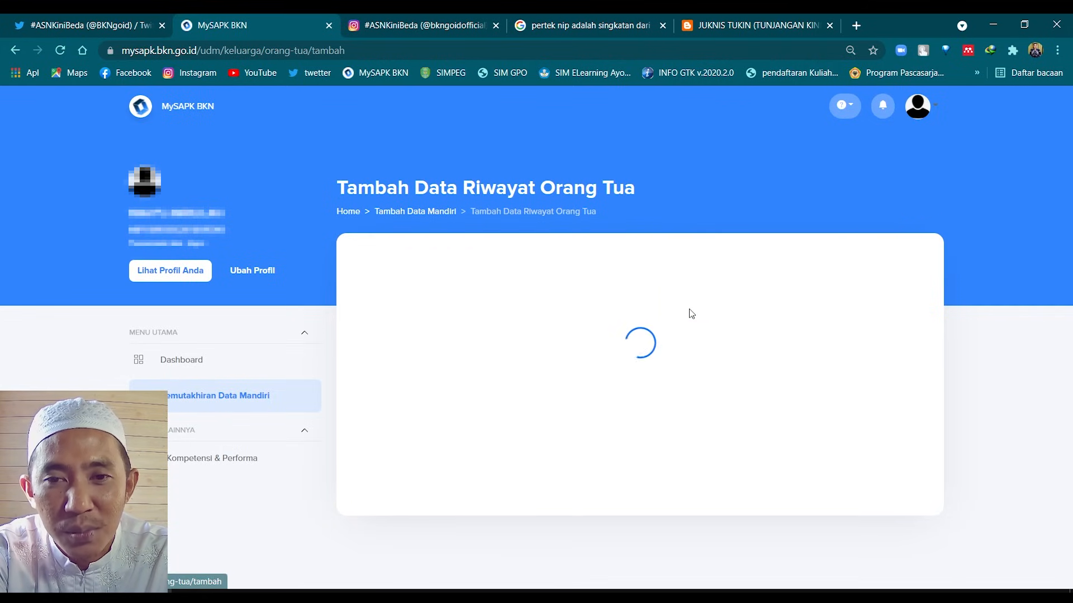
scroll(692, 313, down, 1)
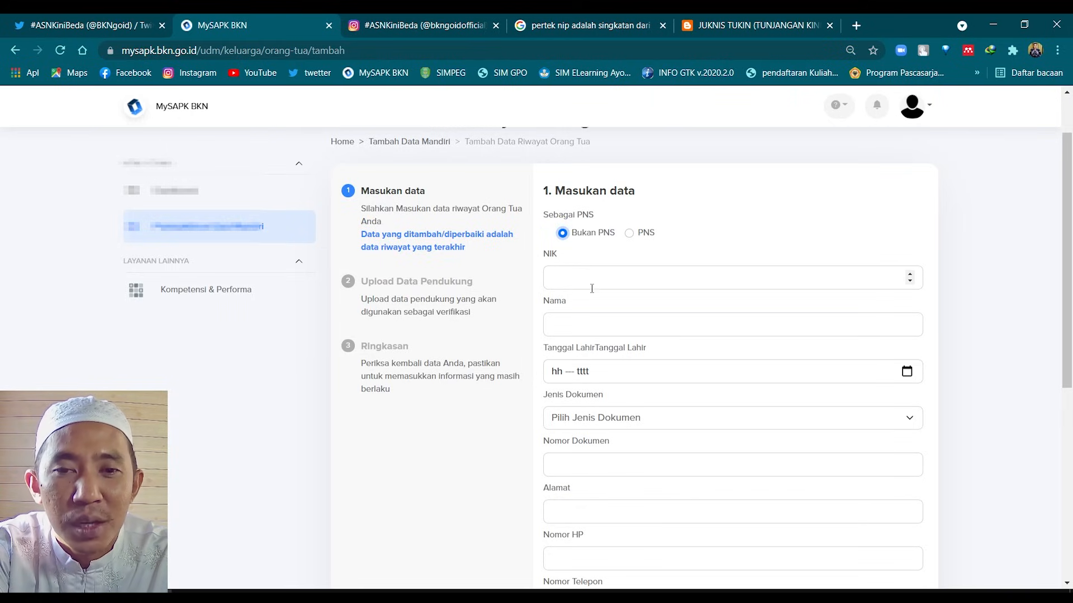
scroll(590, 285, down, 6)
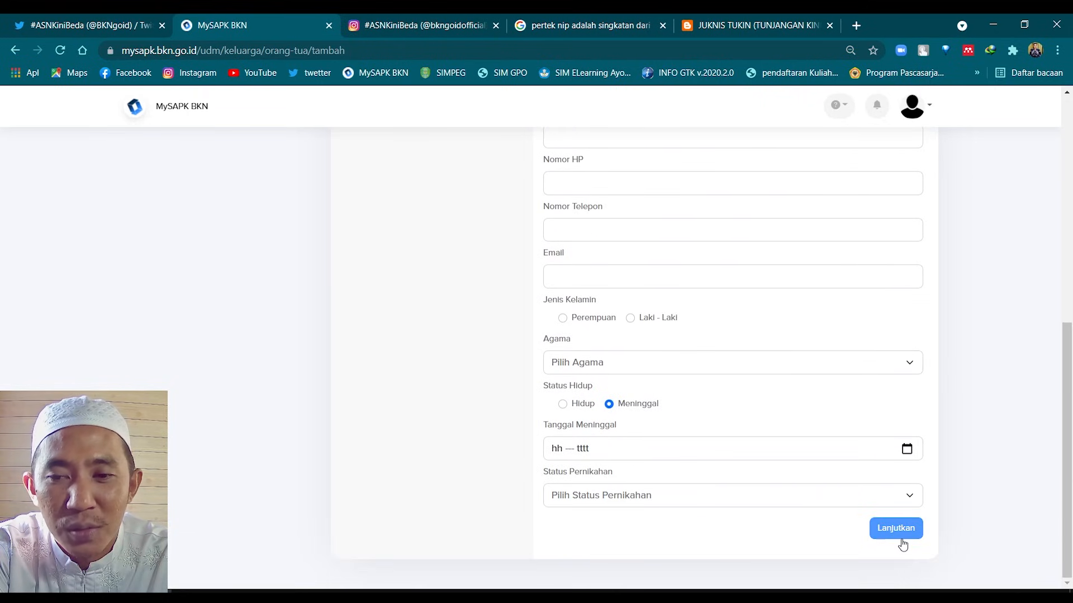
click(902, 531)
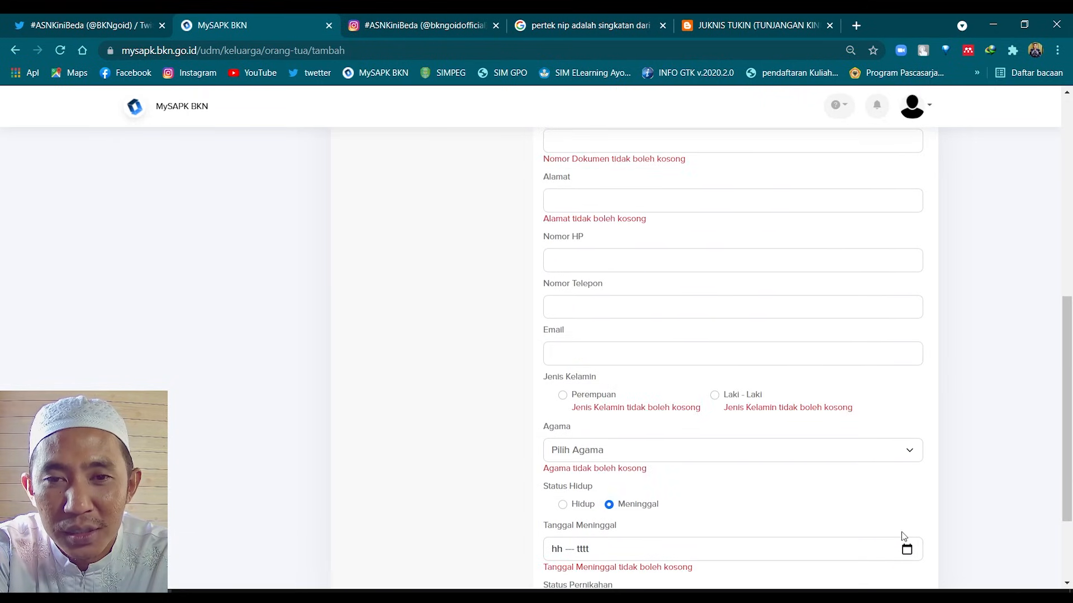
scroll(657, 444, up, 5)
scroll(658, 443, up, 3)
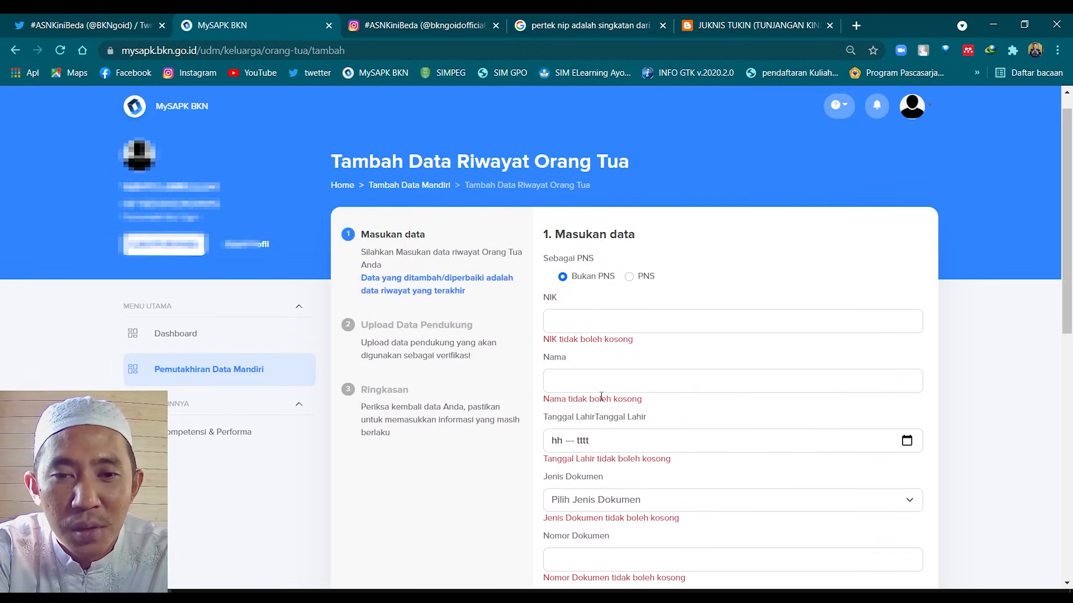
scroll(601, 396, down, 1)
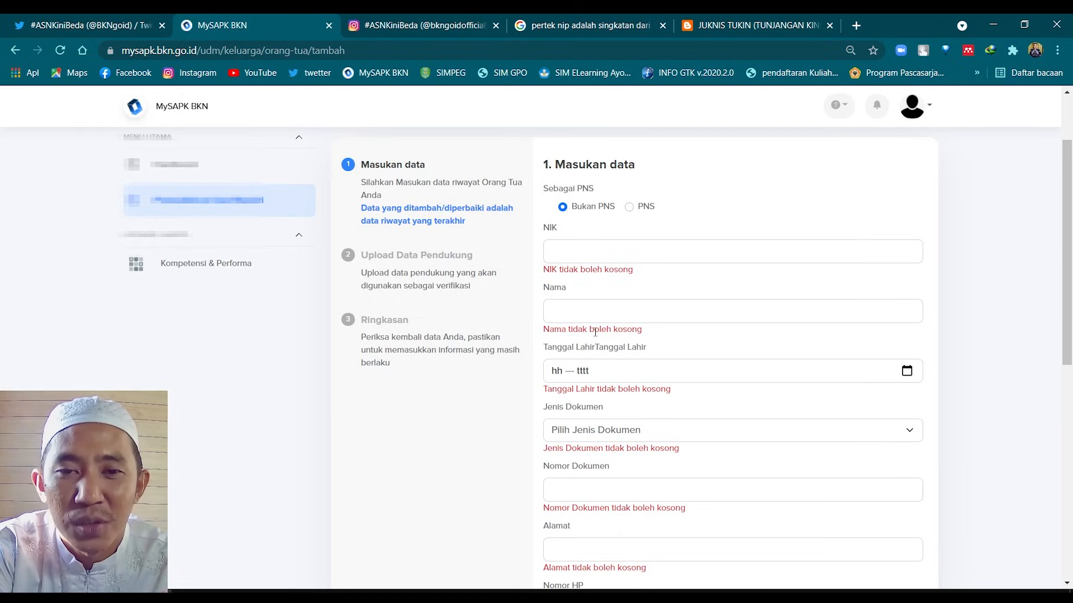
scroll(595, 333, down, 1)
scroll(596, 353, down, 1)
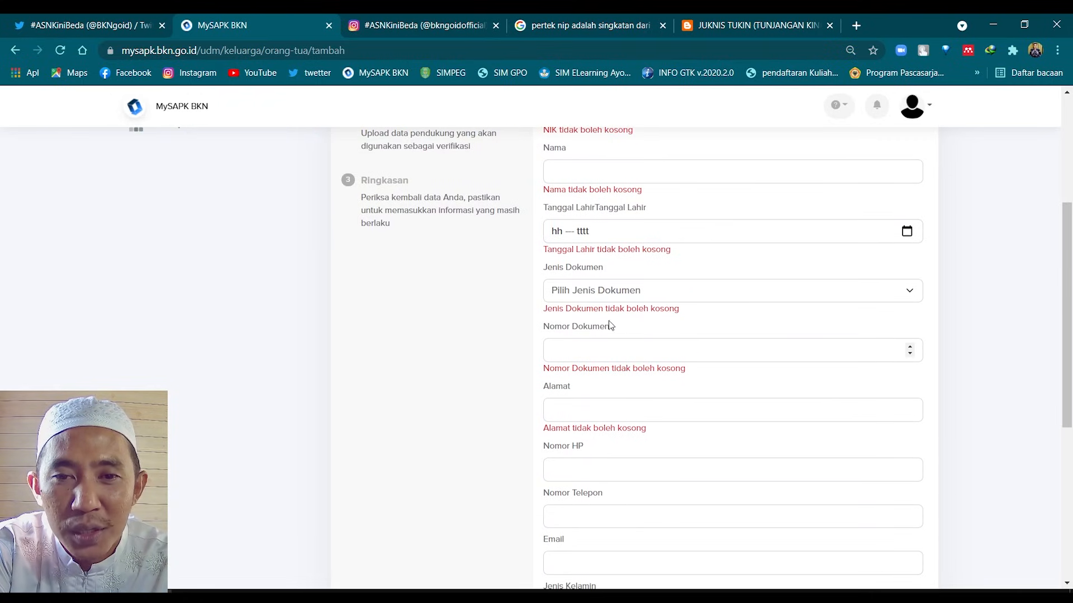
Choose KTP / KIA as the parent's Jenis Dokumen and enter 2 as Nomor Dokumen
click(609, 300)
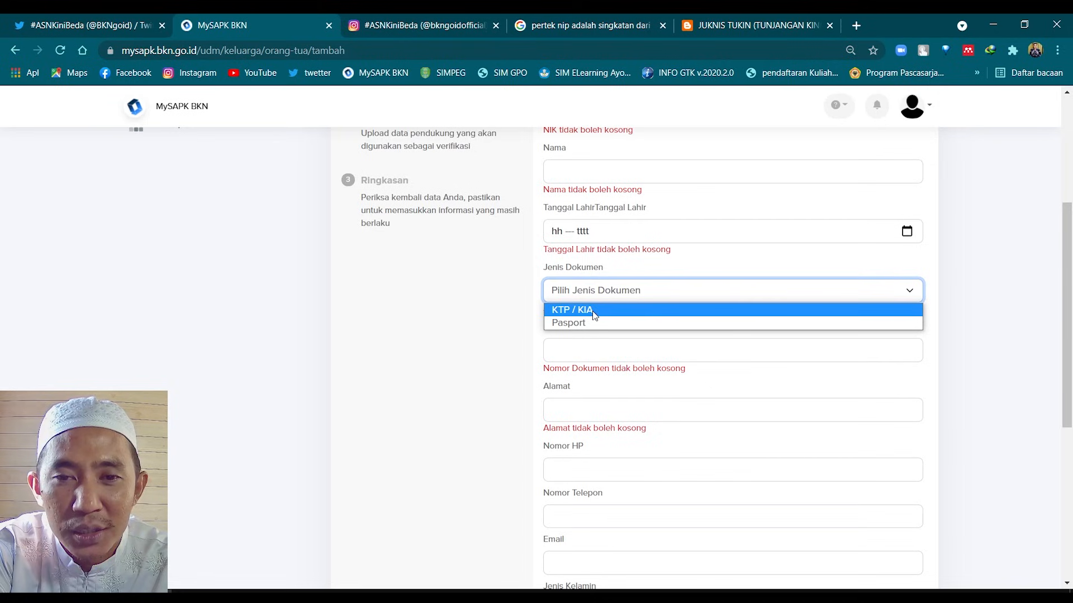
click(592, 310)
click(594, 336)
text(2)
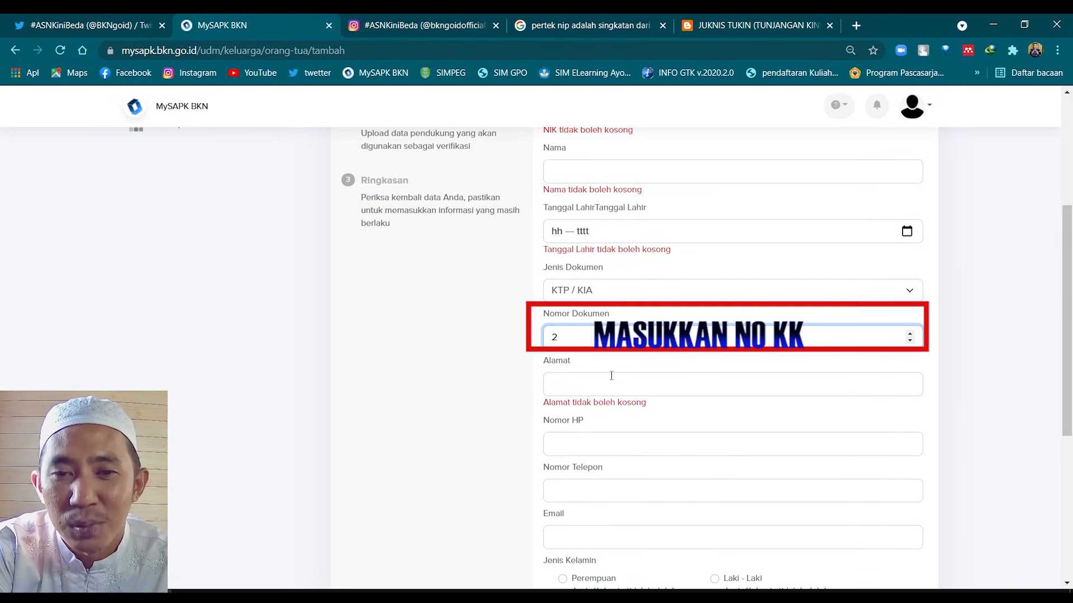
Check the Agama, Status Hidup and Status Pernikahan fields, leaving the parent marked deceased
scroll(645, 401, down, 1)
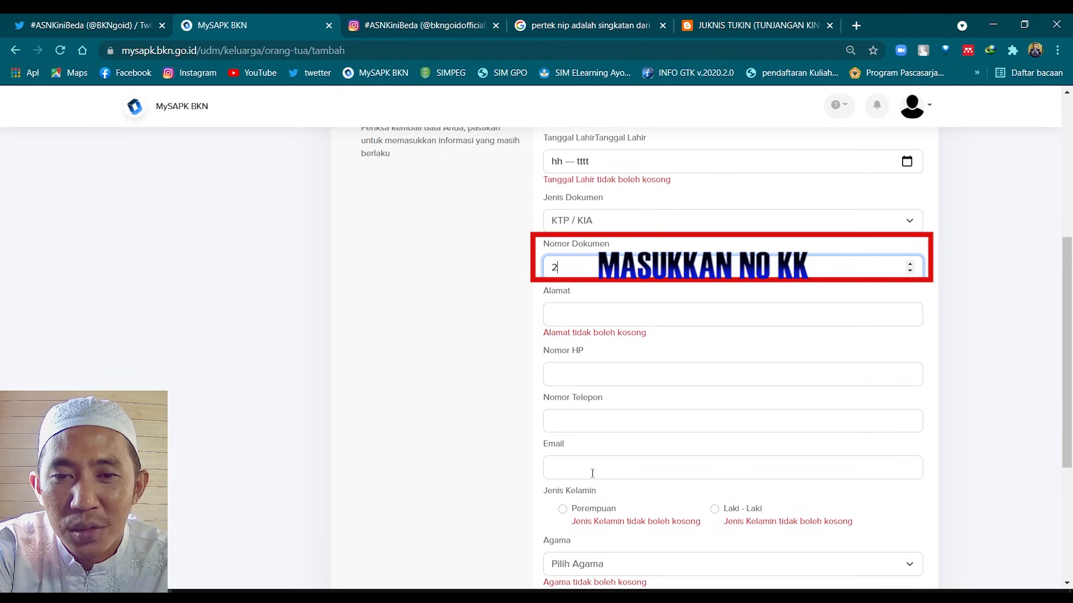
scroll(598, 461, down, 1)
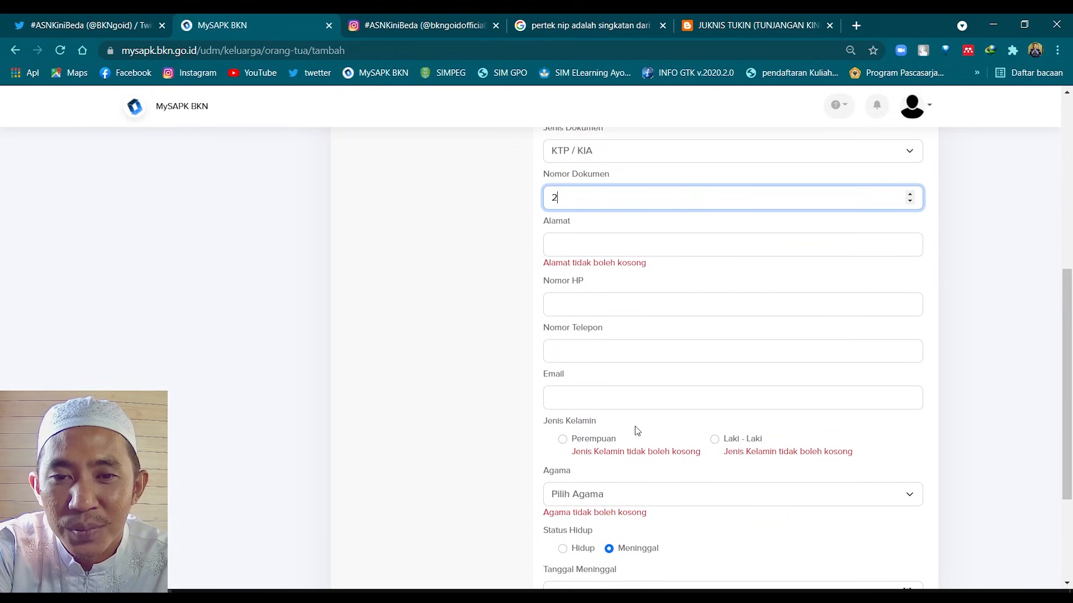
scroll(742, 394, down, 1)
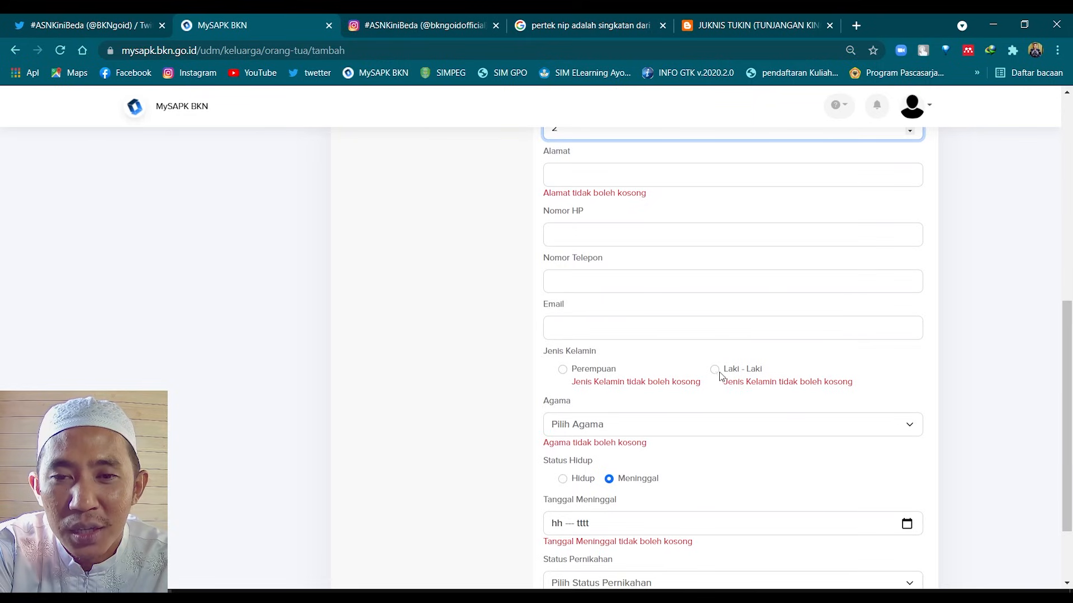
scroll(582, 427, down, 1)
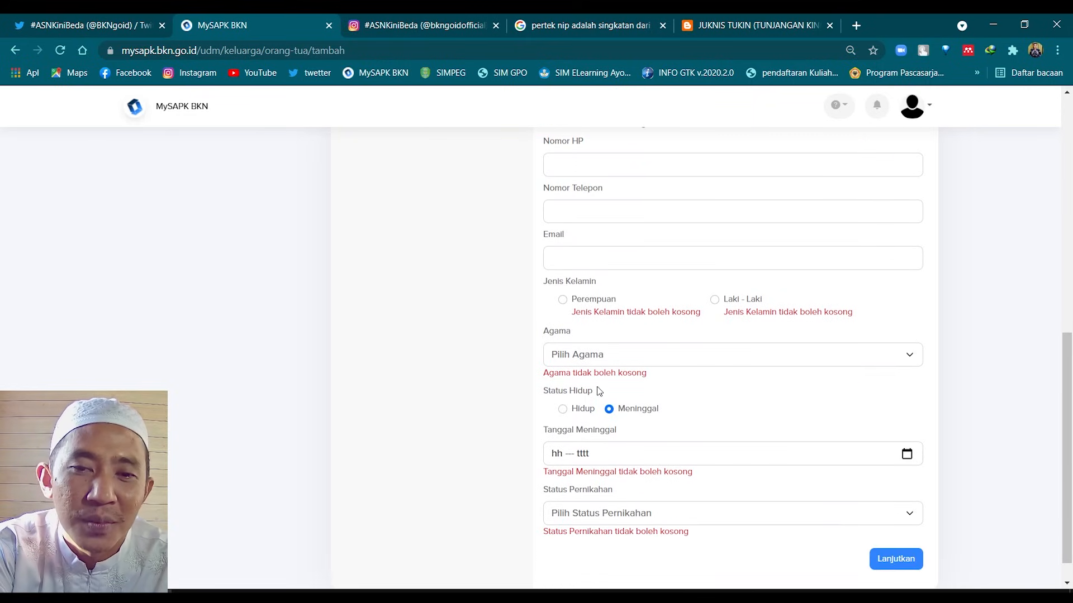
click(598, 362)
click(505, 383)
scroll(556, 393, down, 1)
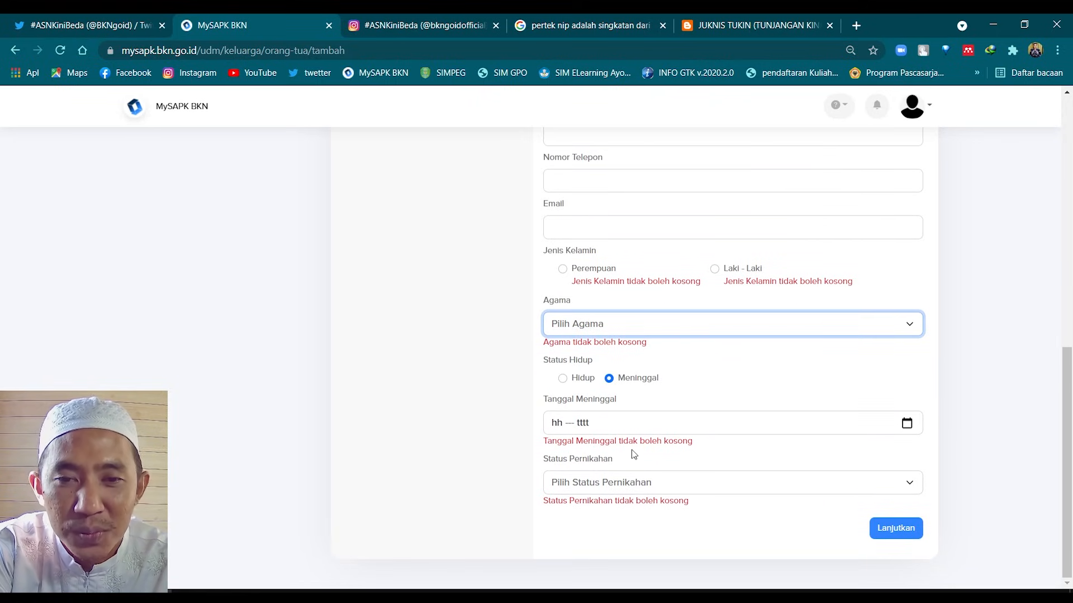
click(567, 380)
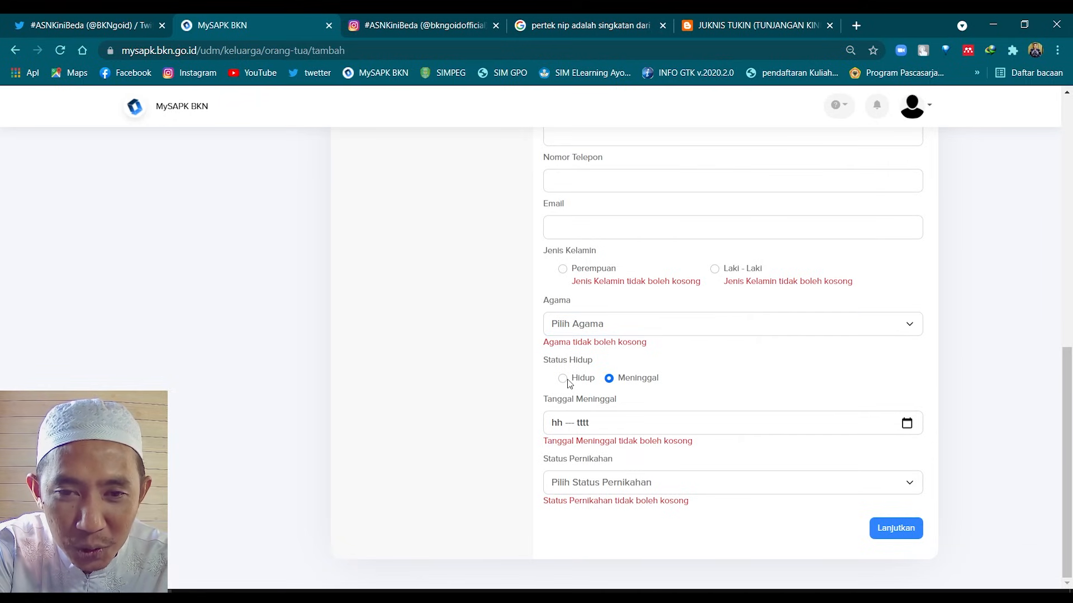
click(565, 380)
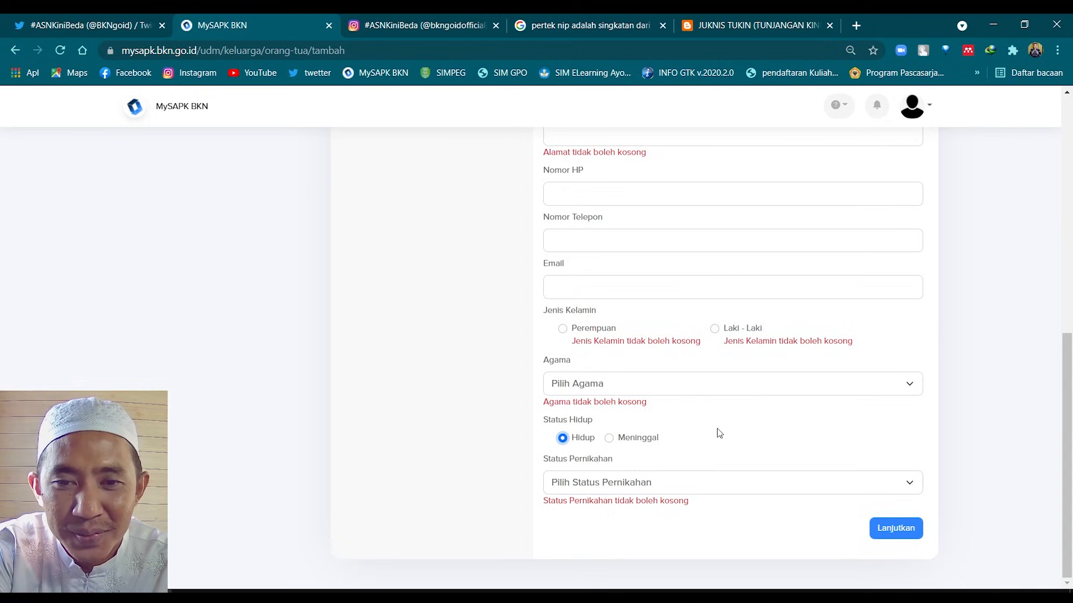
click(610, 438)
click(597, 484)
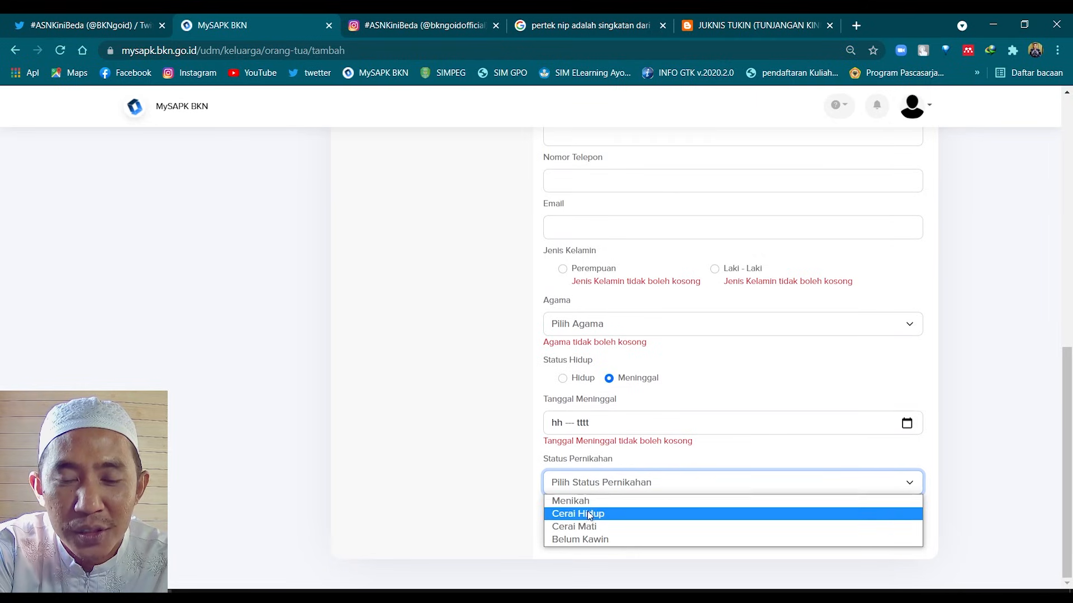
click(494, 512)
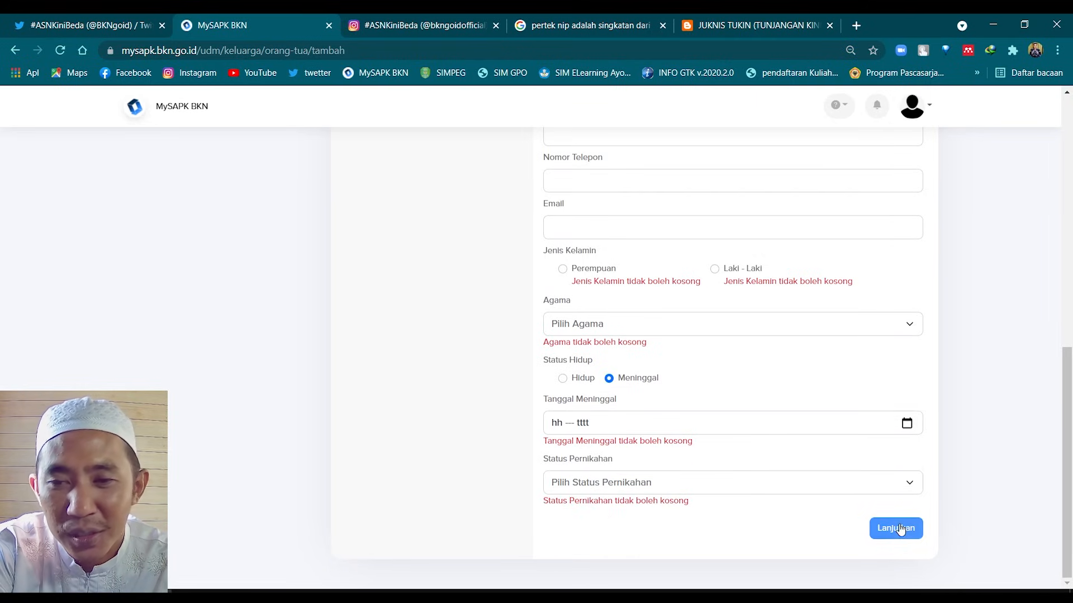
Leave the add-parent form and return to the self-update category overview
scroll(564, 335, up, 3)
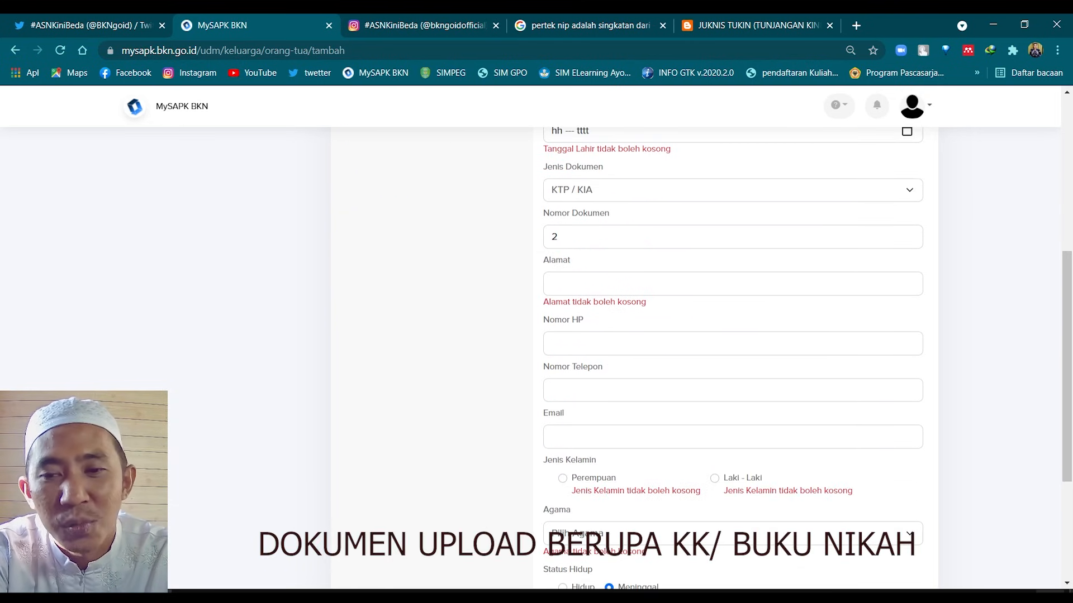
scroll(970, 527, down, 3)
scroll(570, 520, up, 7)
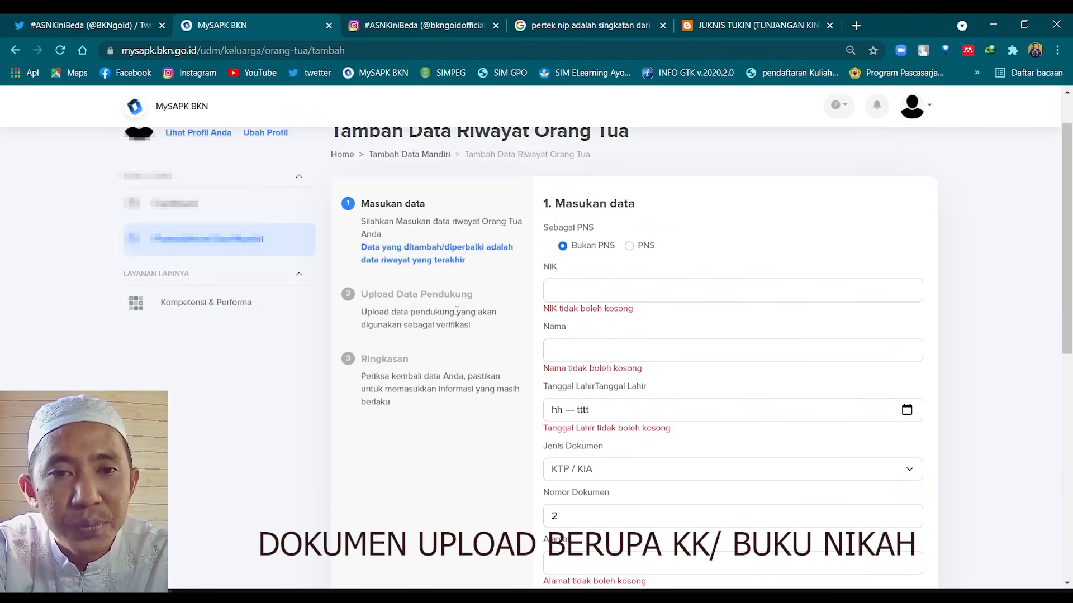
scroll(456, 310, down, 1)
scroll(458, 312, up, 2)
scroll(447, 326, down, 4)
scroll(380, 324, up, 4)
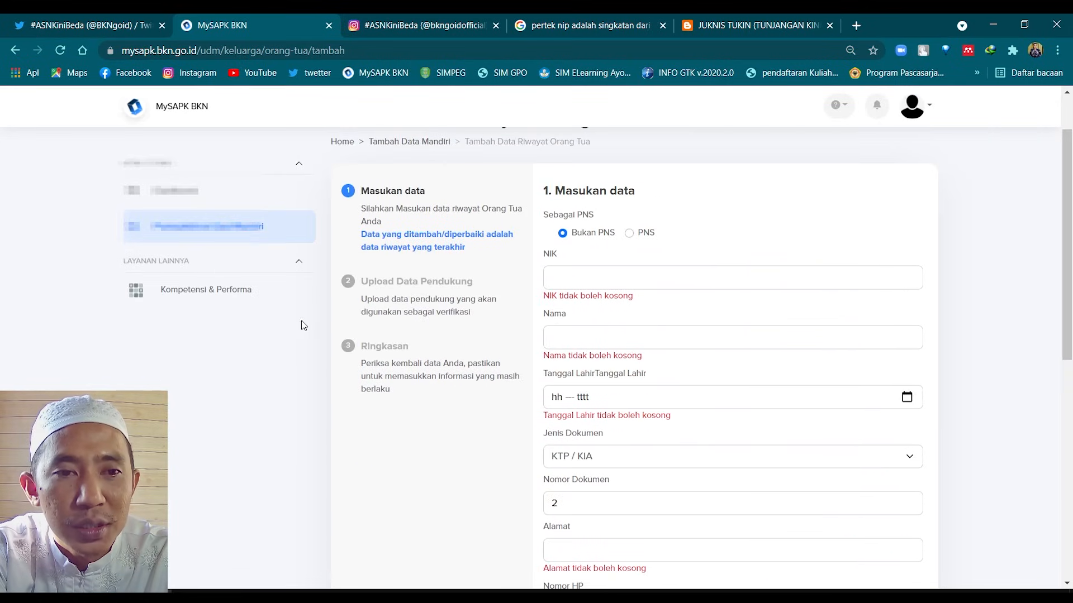
click(213, 224)
Open the Riwayat SKP list and show the actions for its fourth entry
scroll(546, 333, down, 1)
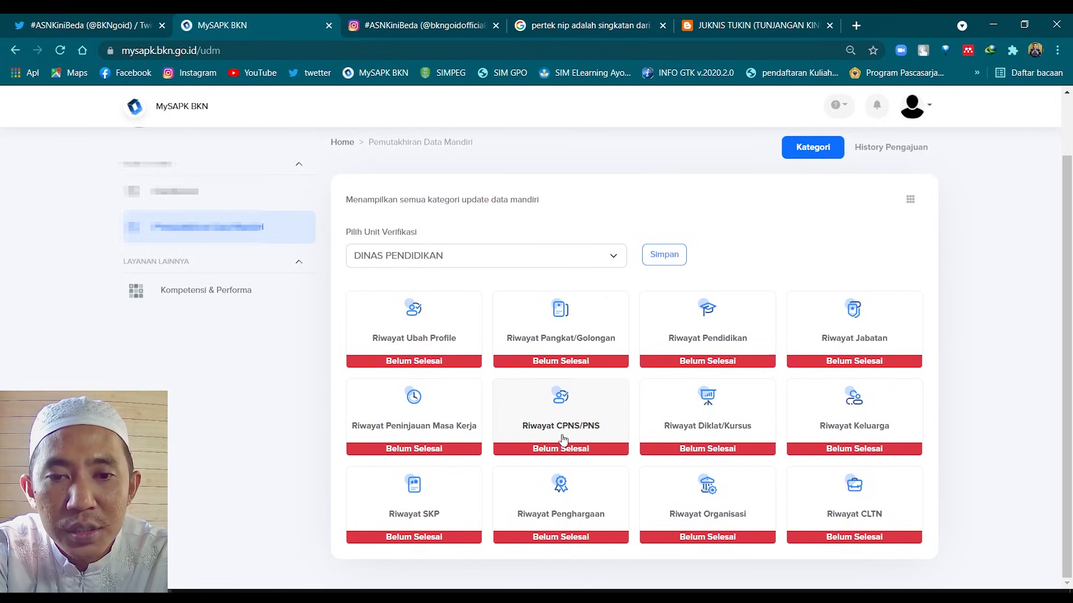
click(412, 517)
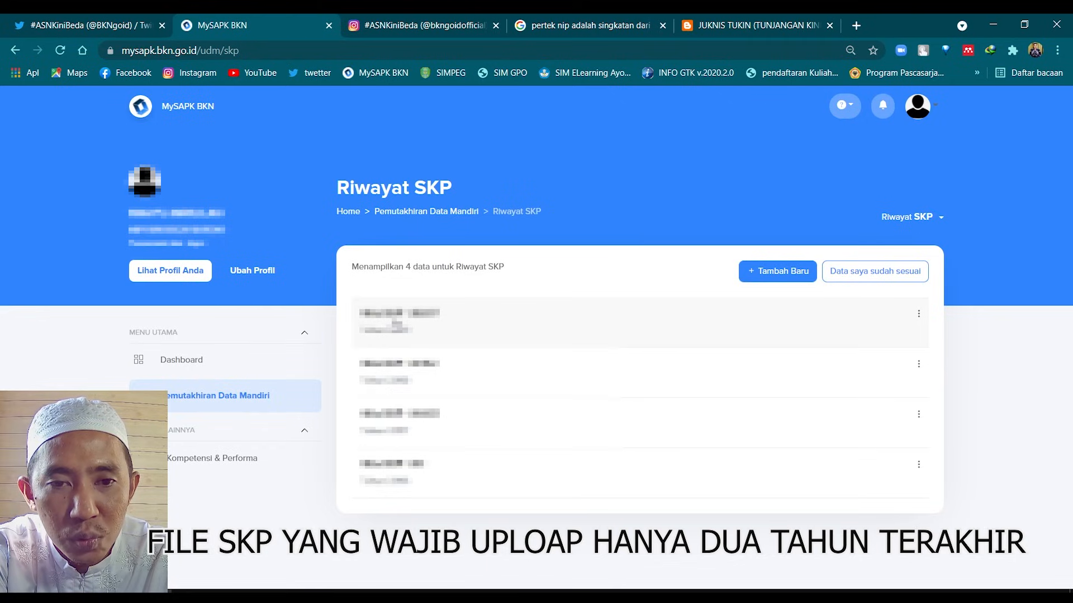
click(919, 465)
click(929, 495)
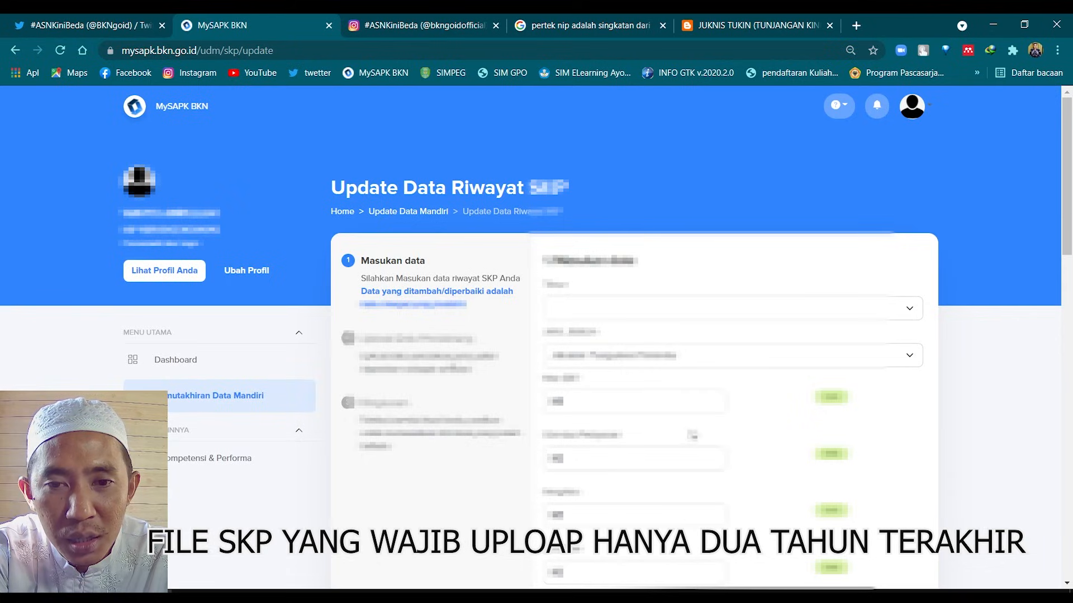
scroll(702, 436, down, 1)
scroll(702, 435, down, 10)
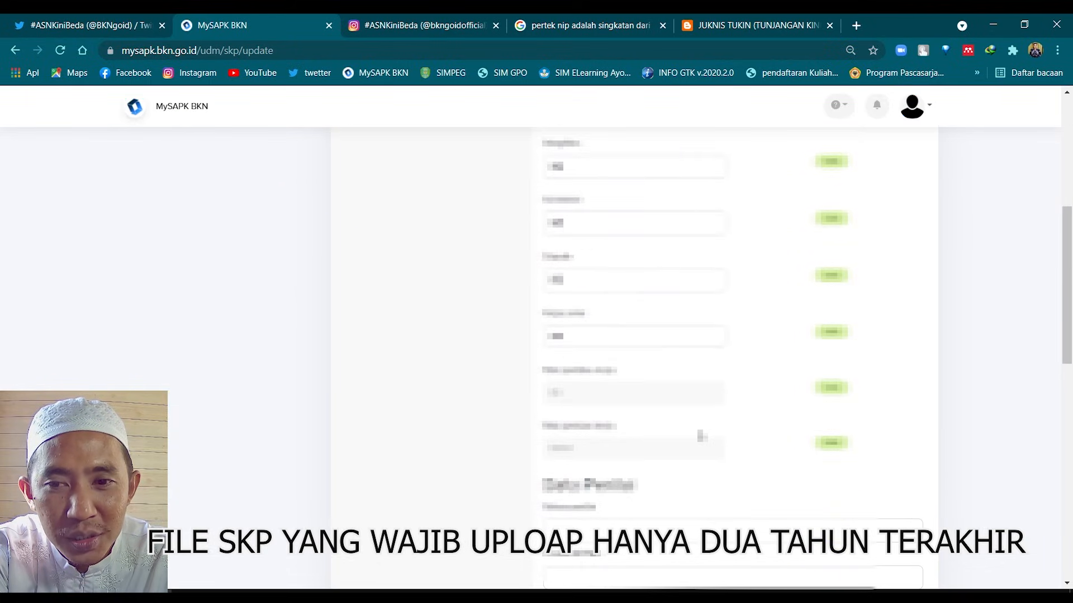
scroll(699, 429, down, 6)
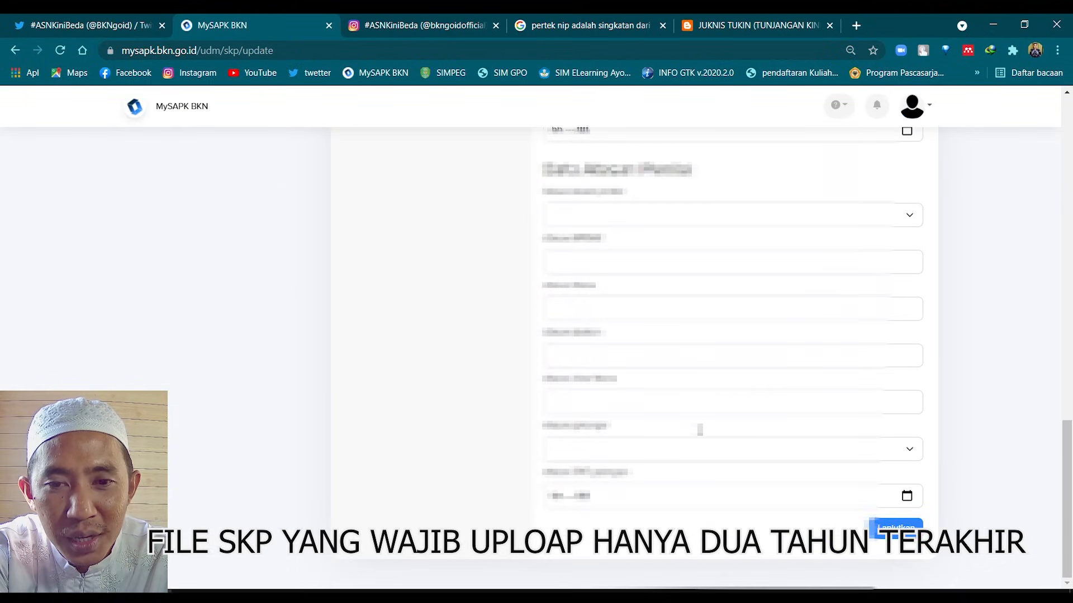
key(alt+Left)
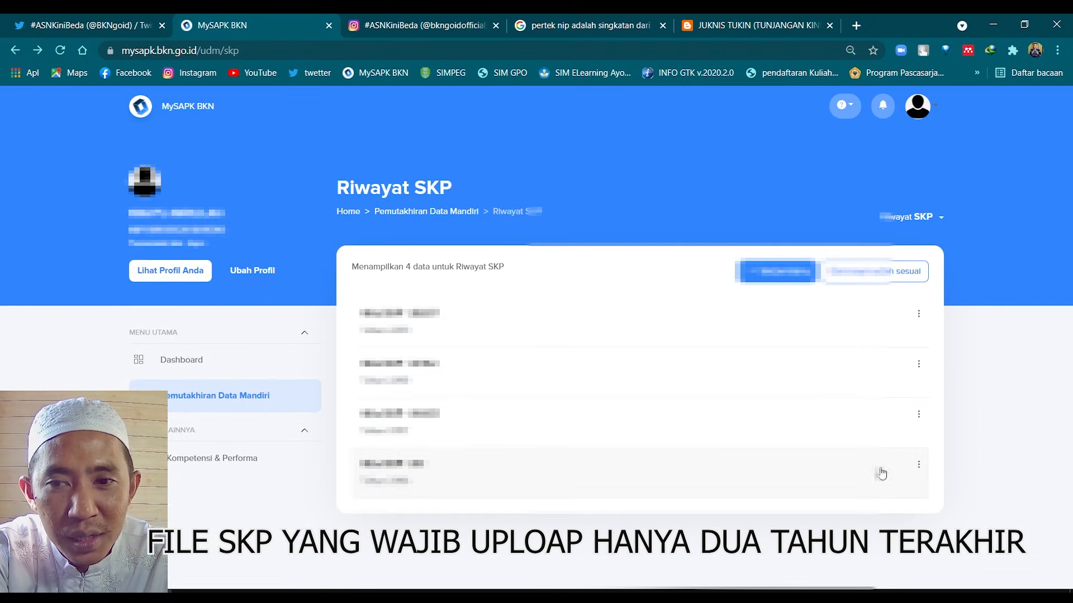
click(919, 466)
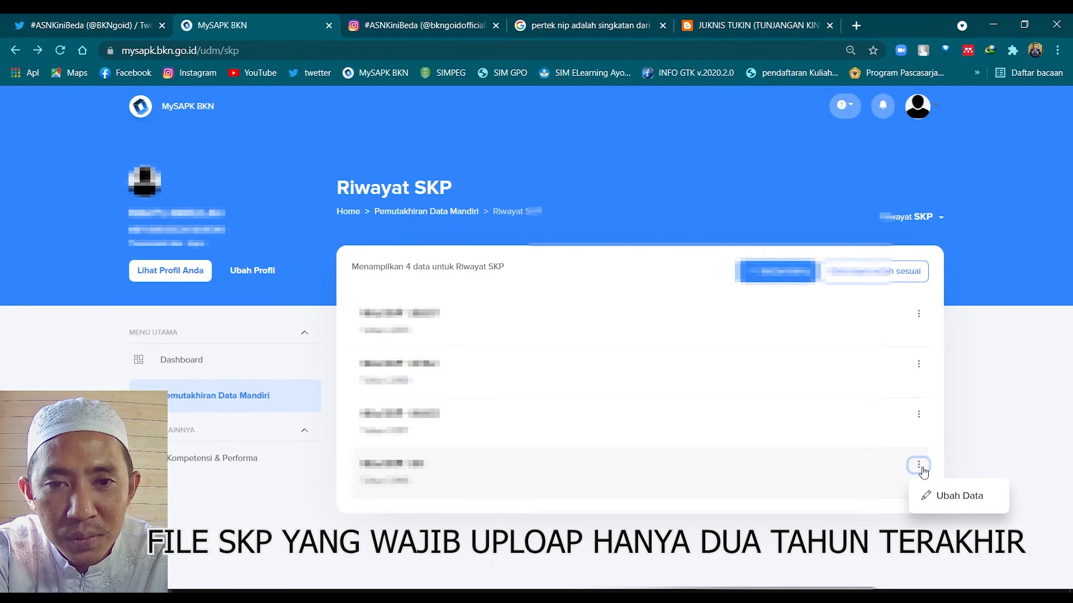
click(944, 496)
scroll(670, 436, down, 6)
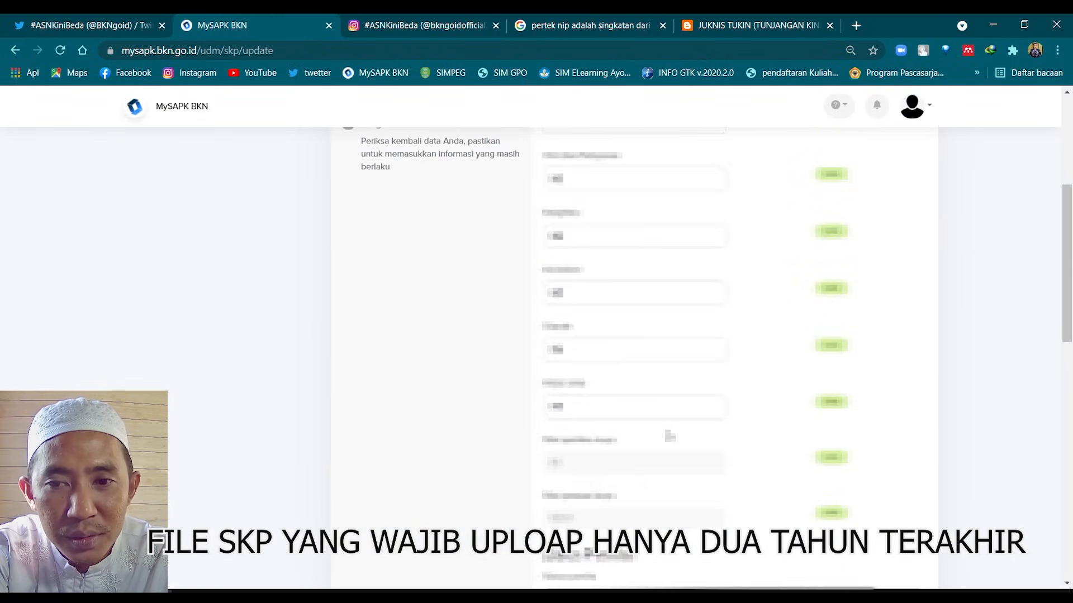
scroll(669, 436, down, 5)
scroll(766, 453, down, 3)
key(alt+Left)
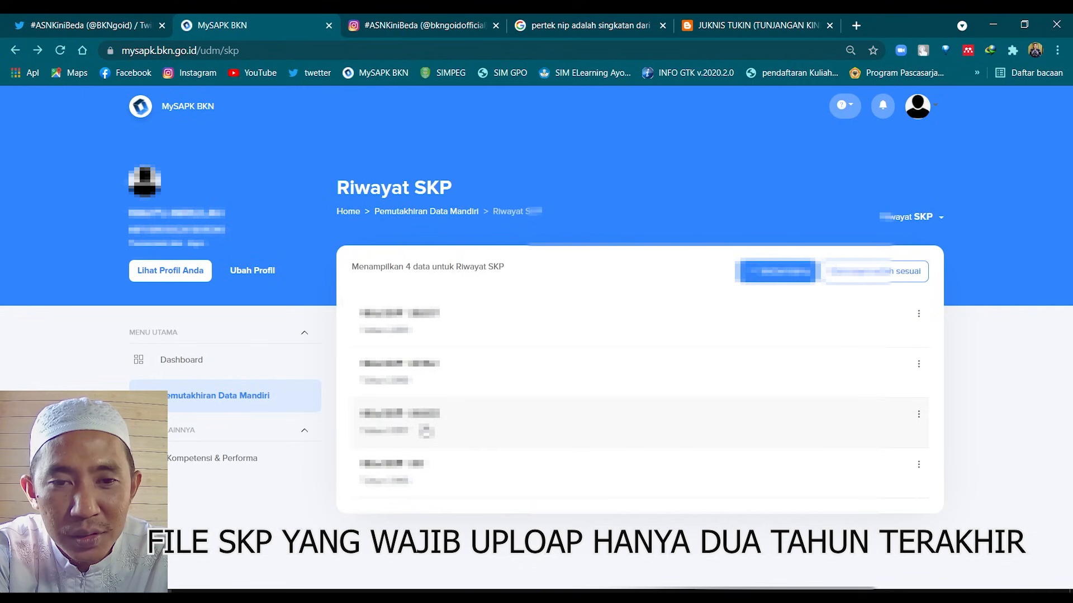
Open and close the Detail view of SKP entries three times
click(425, 430)
click(536, 575)
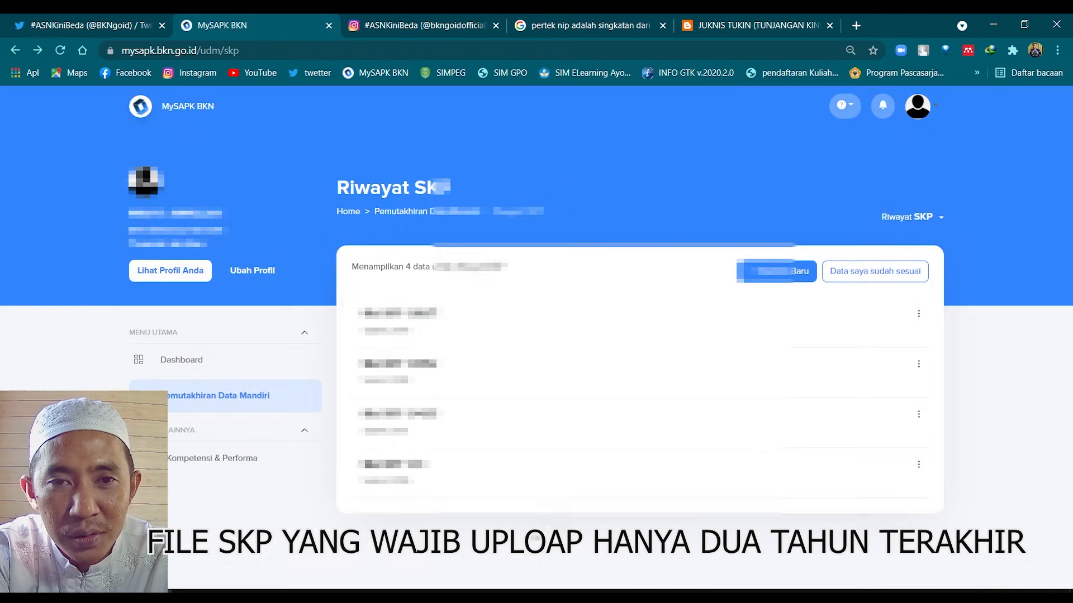
click(471, 423)
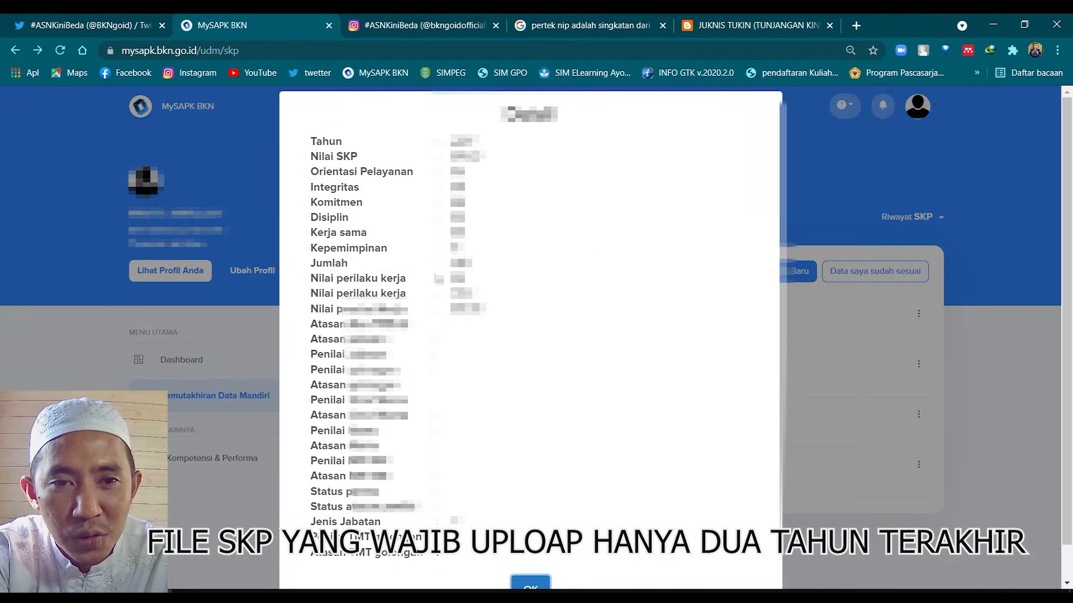
click(531, 583)
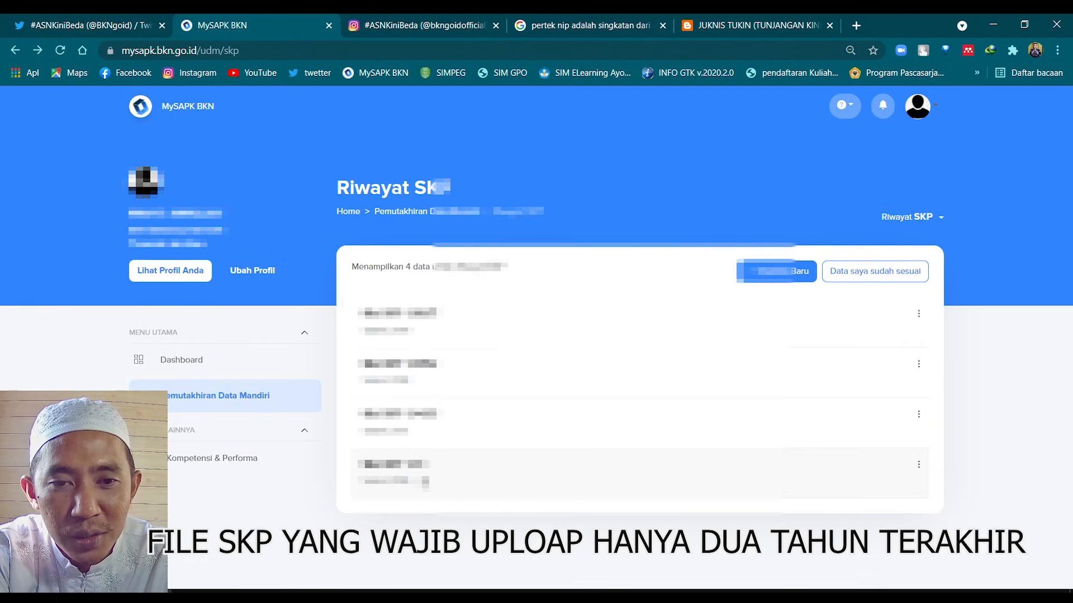
click(426, 481)
click(534, 561)
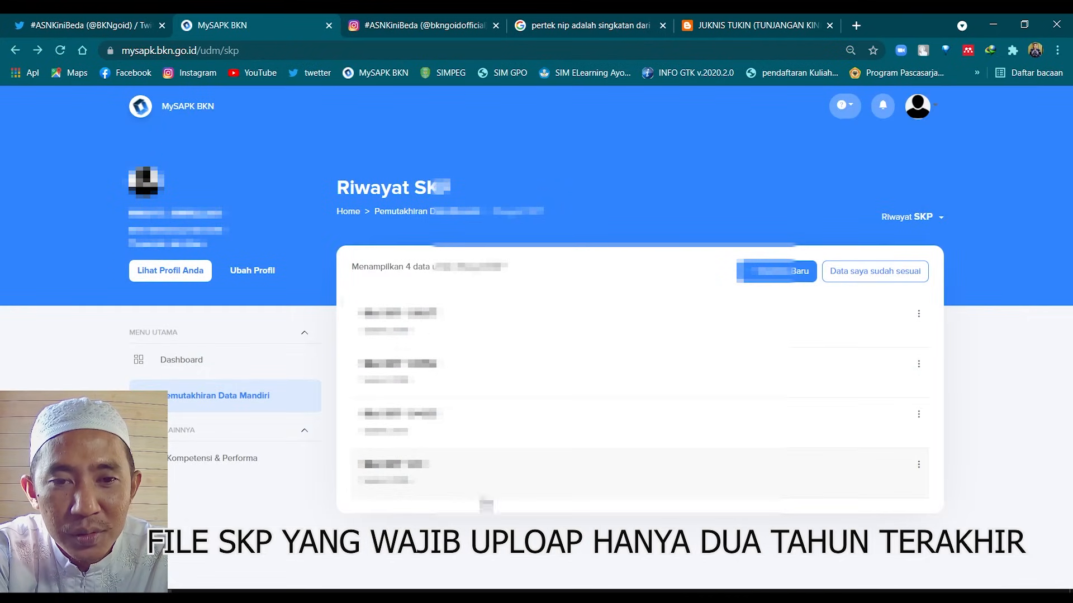
Check the third and second SKP entries' details, then show the second entry's actions menu
click(510, 433)
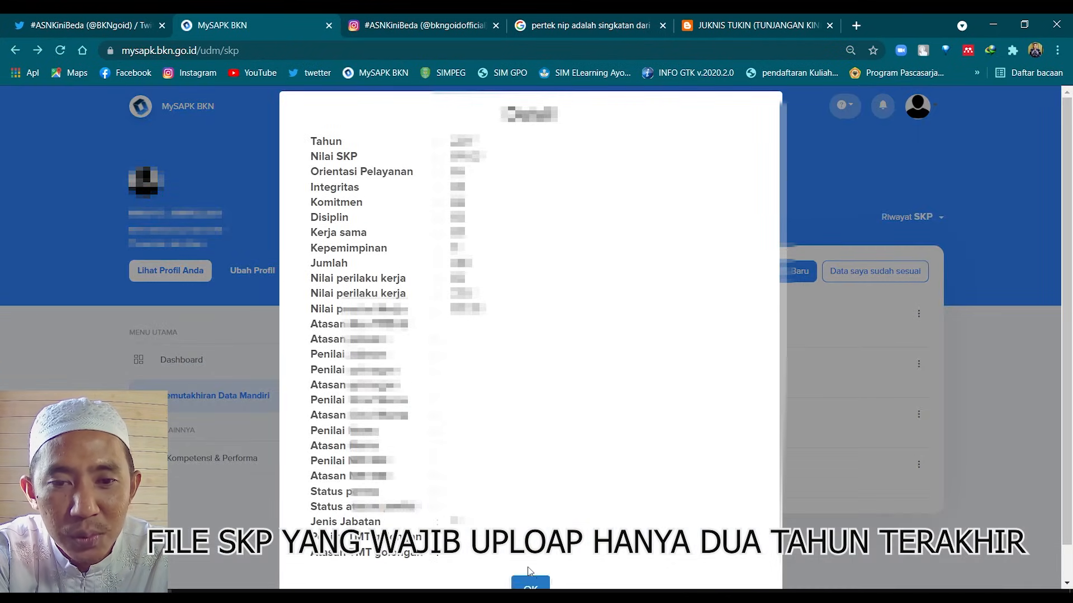
click(515, 586)
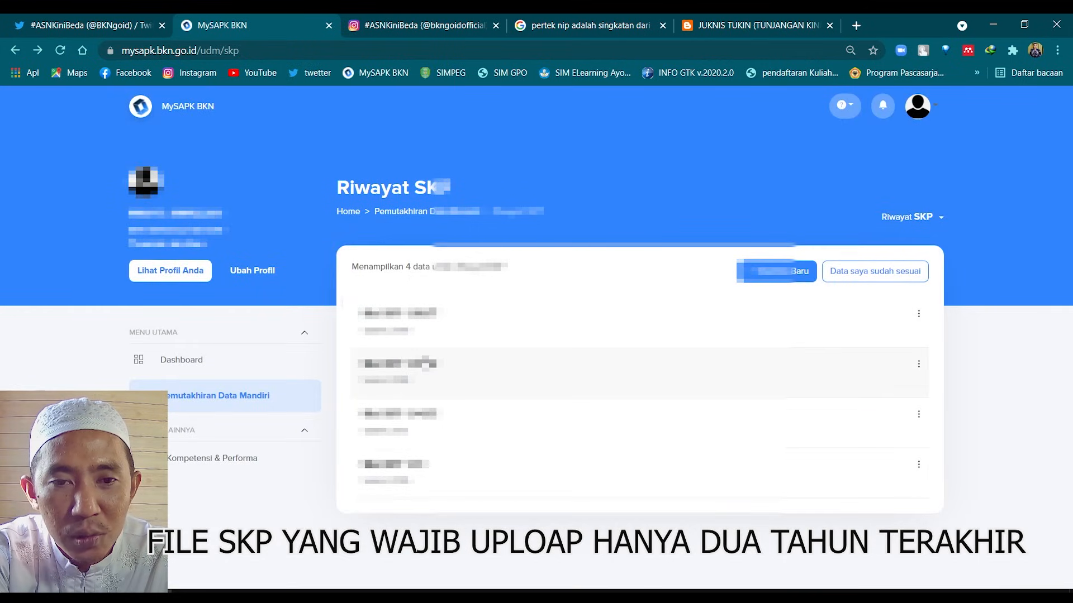
click(428, 365)
click(531, 584)
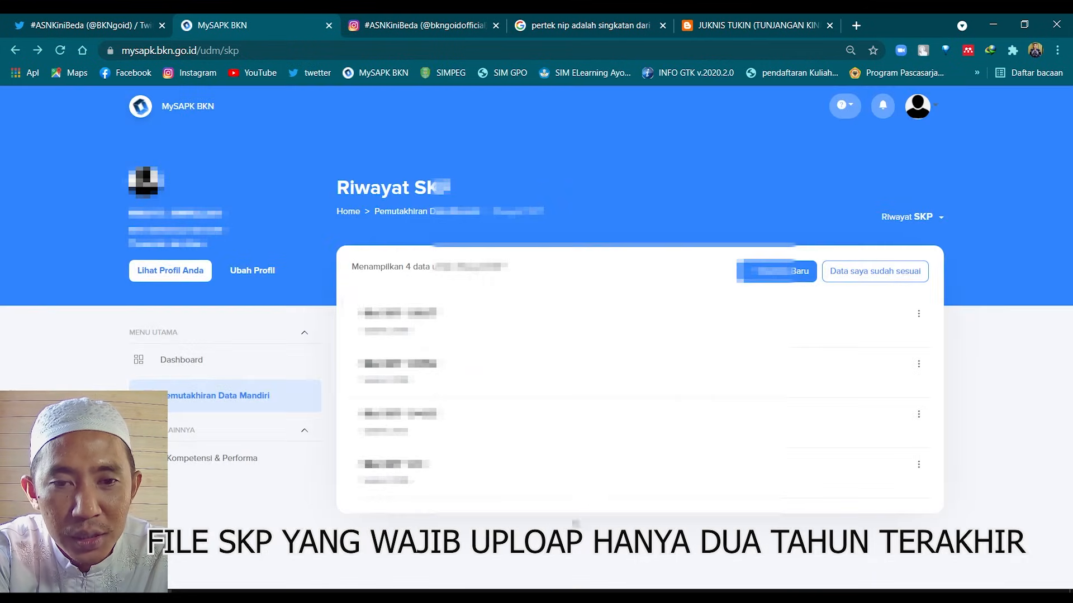
click(790, 376)
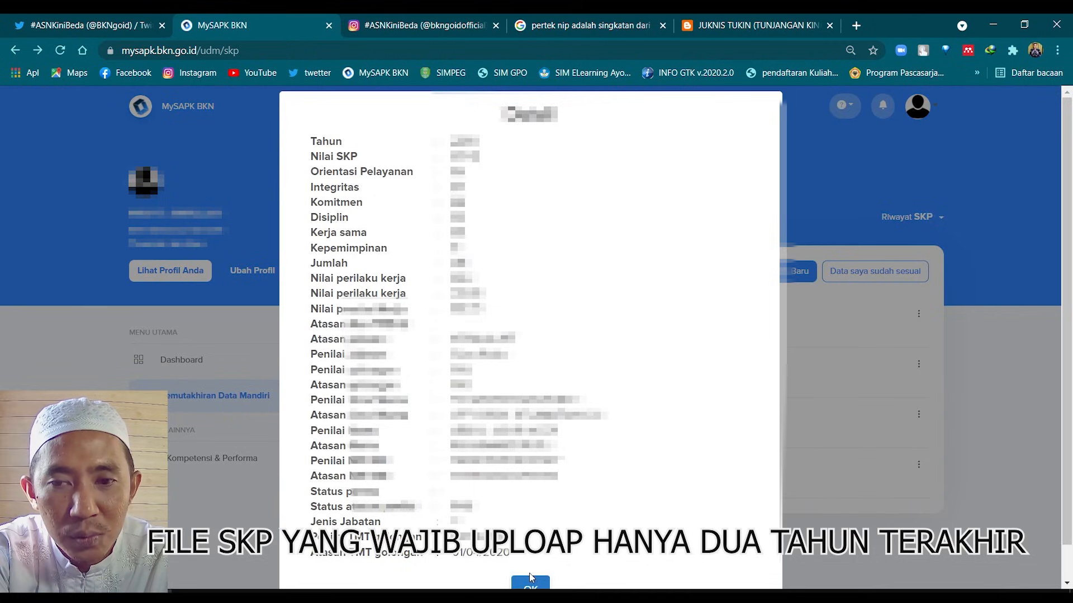
click(514, 587)
click(919, 365)
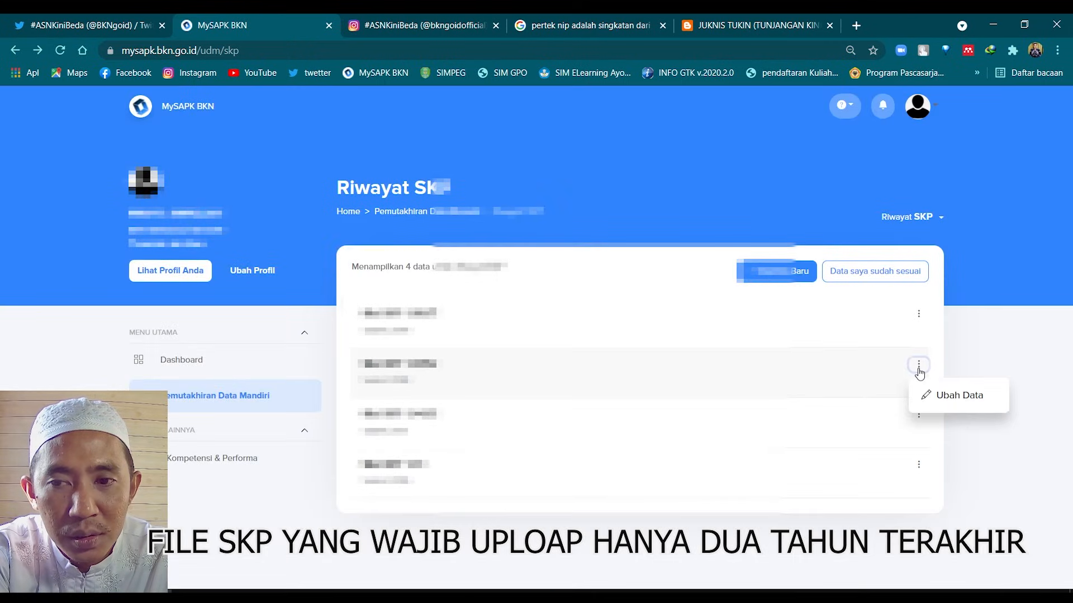
click(941, 395)
scroll(747, 391, down, 10)
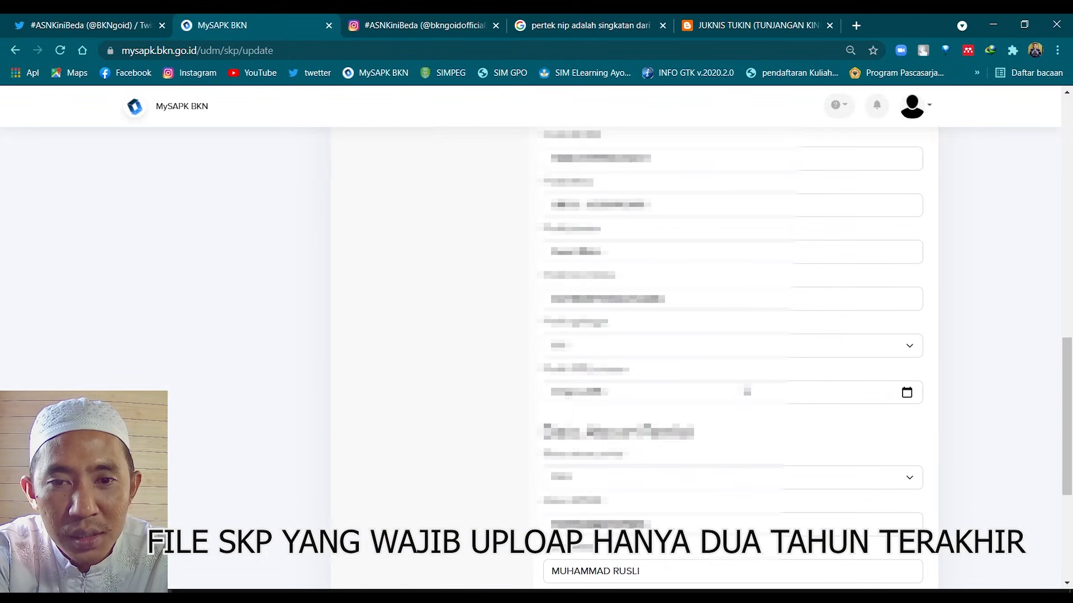
scroll(747, 391, down, 1)
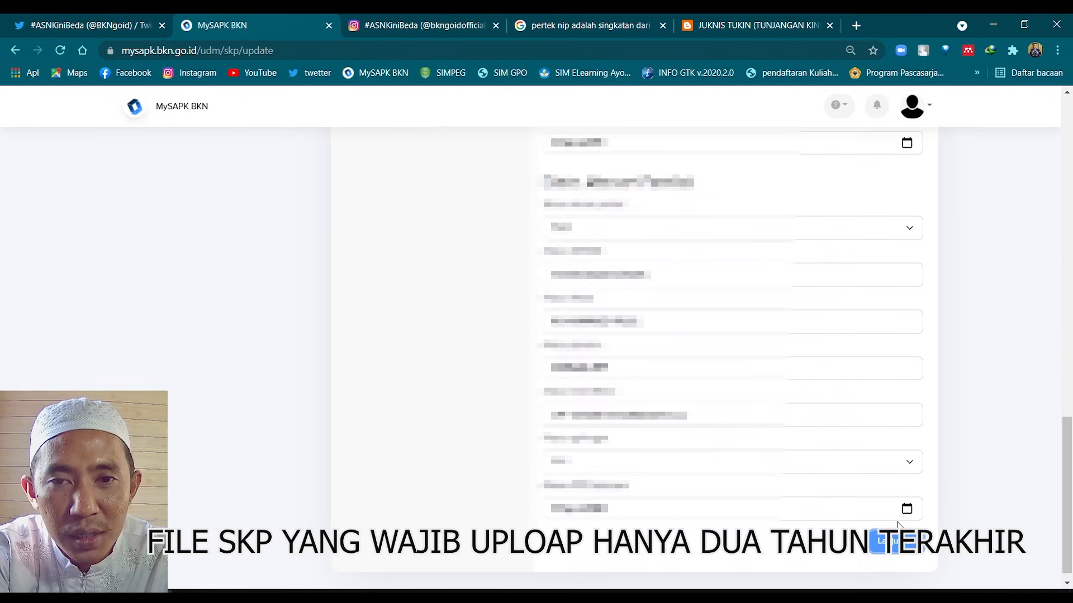
scroll(805, 474, up, 8)
scroll(701, 401, down, 3)
click(698, 271)
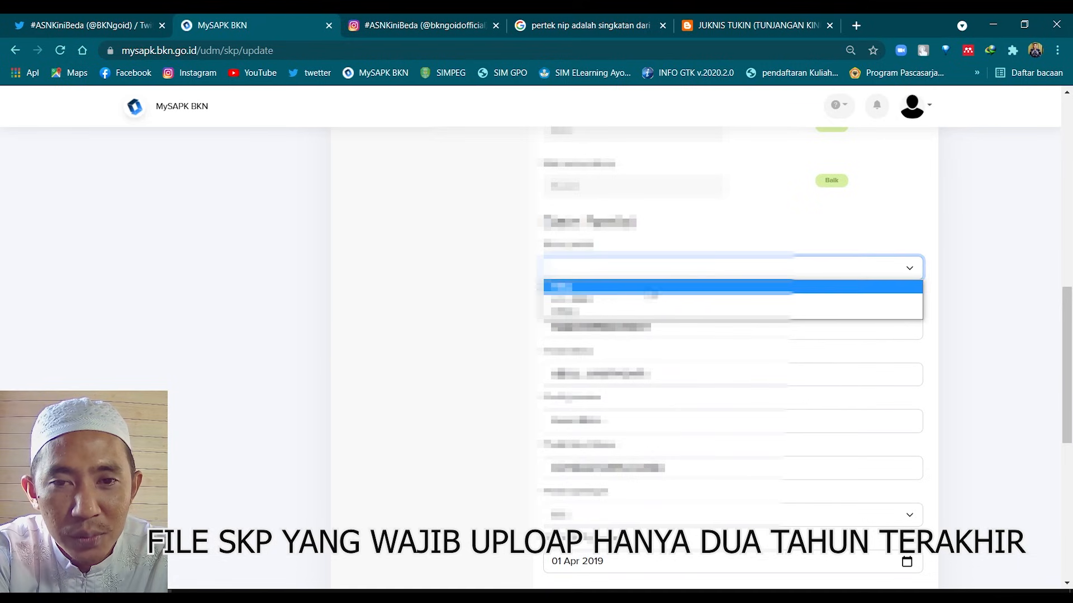
click(642, 298)
scroll(643, 296, up, 5)
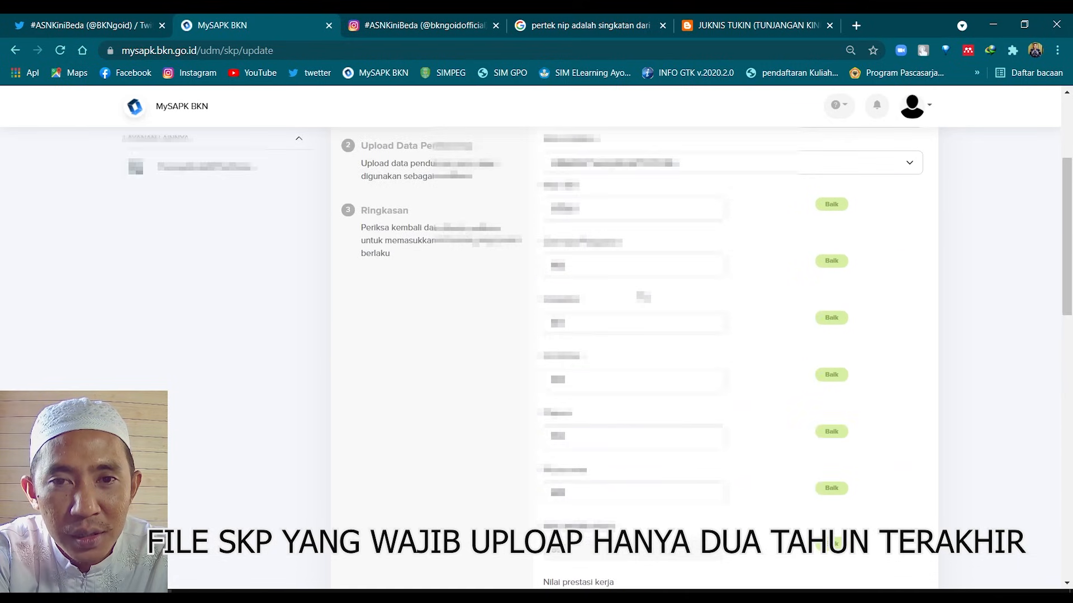
scroll(643, 297, up, 3)
scroll(711, 395, down, 6)
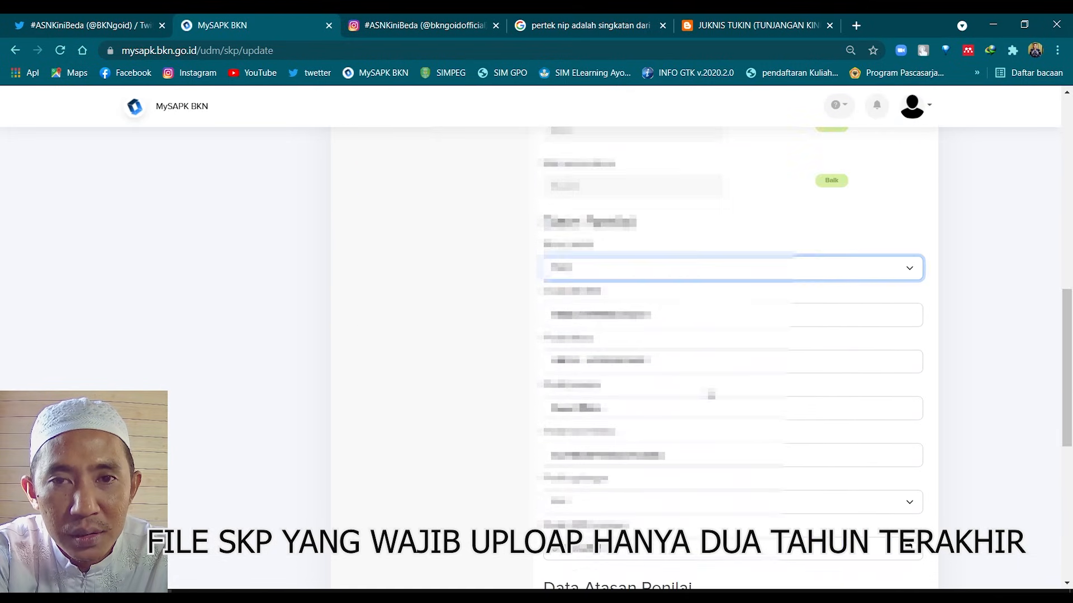
scroll(711, 395, up, 6)
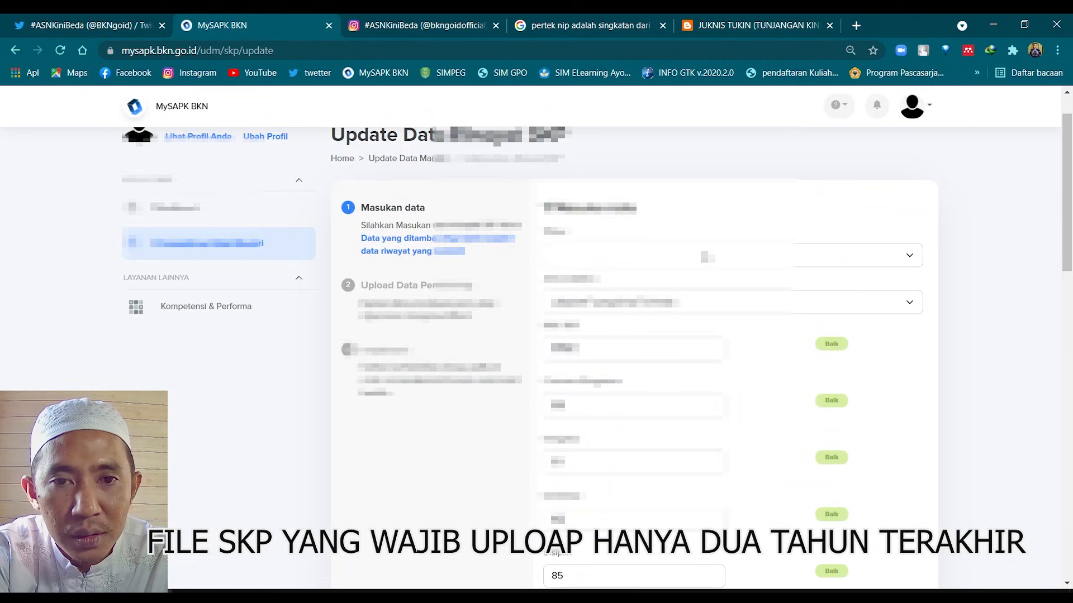
click(707, 256)
click(708, 256)
scroll(951, 462, down, 7)
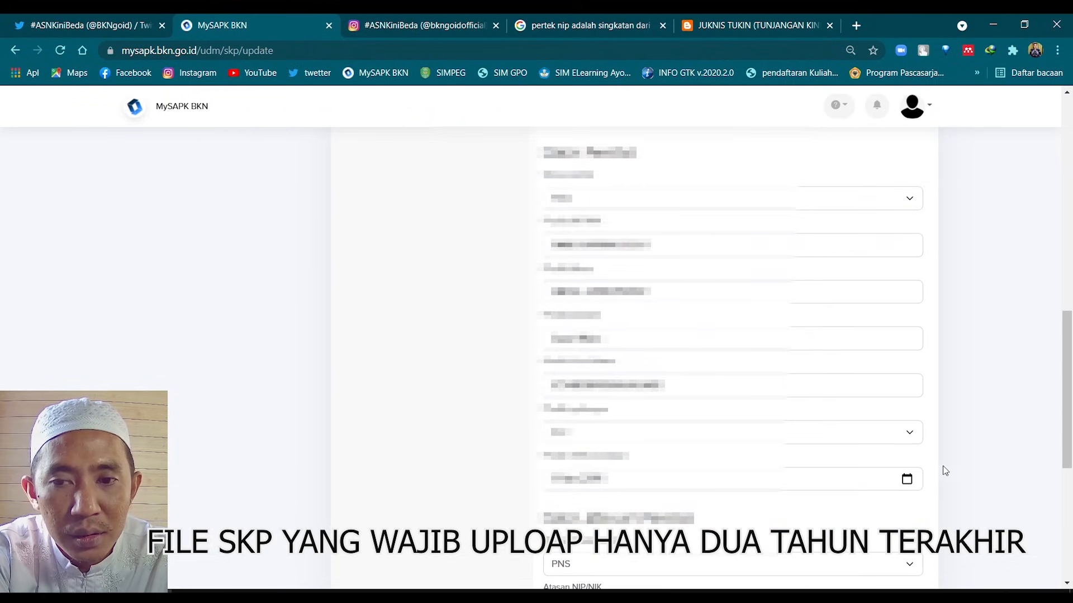
click(894, 528)
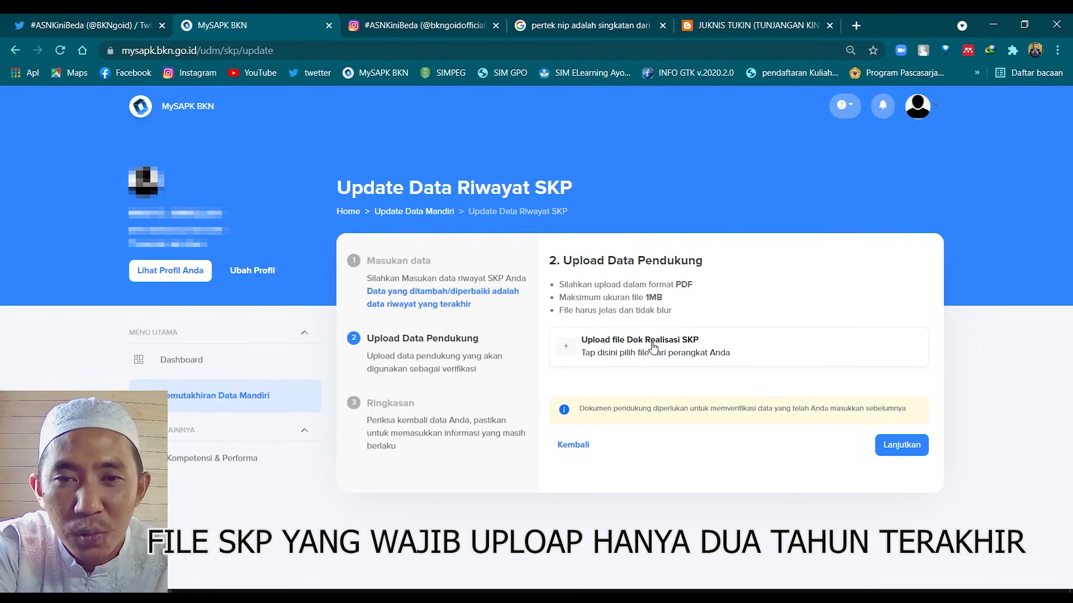
key(alt+Left)
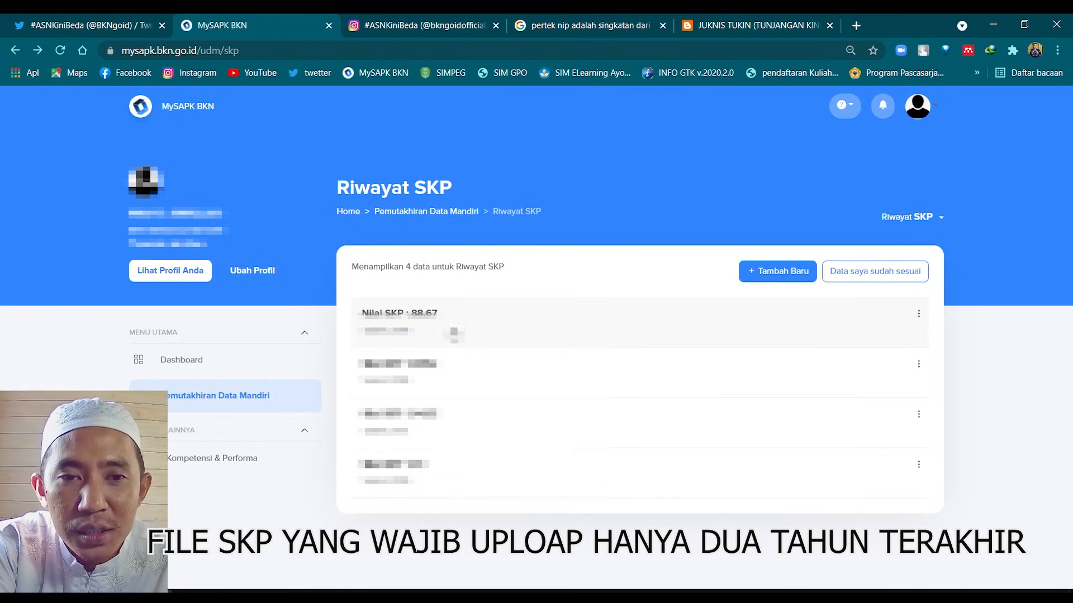
click(448, 332)
click(534, 585)
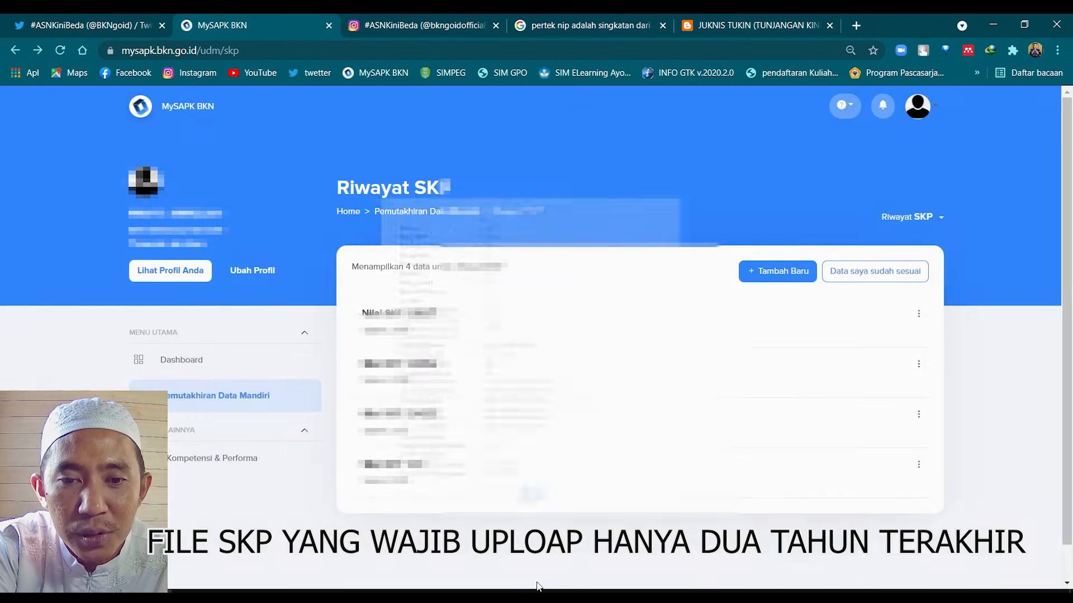
Start a new SKP history entry and set the assessor status to PNS
click(768, 272)
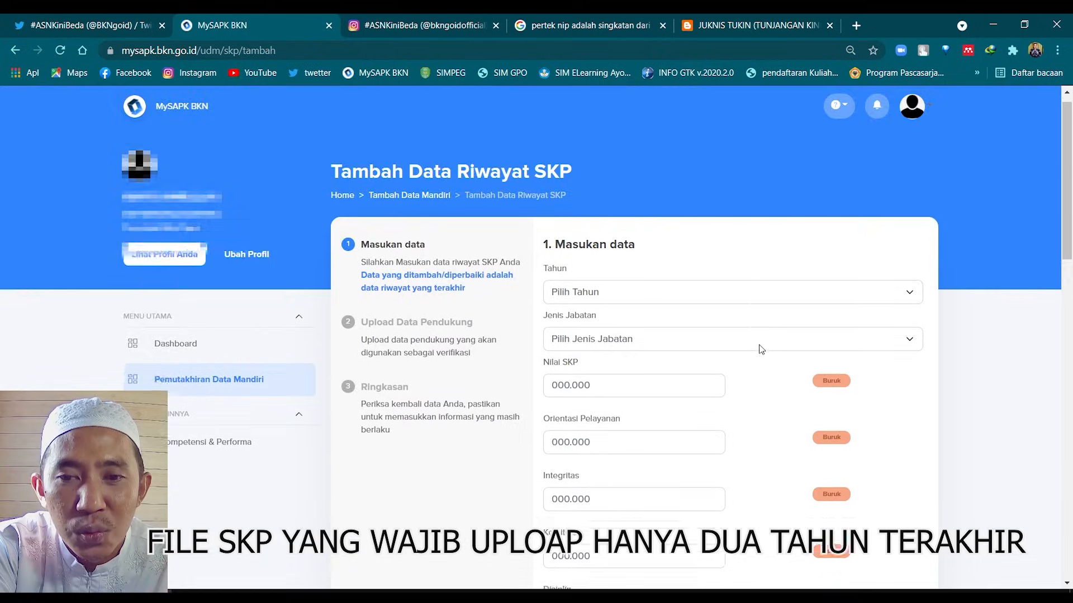
scroll(756, 358, down, 10)
scroll(756, 362, down, 6)
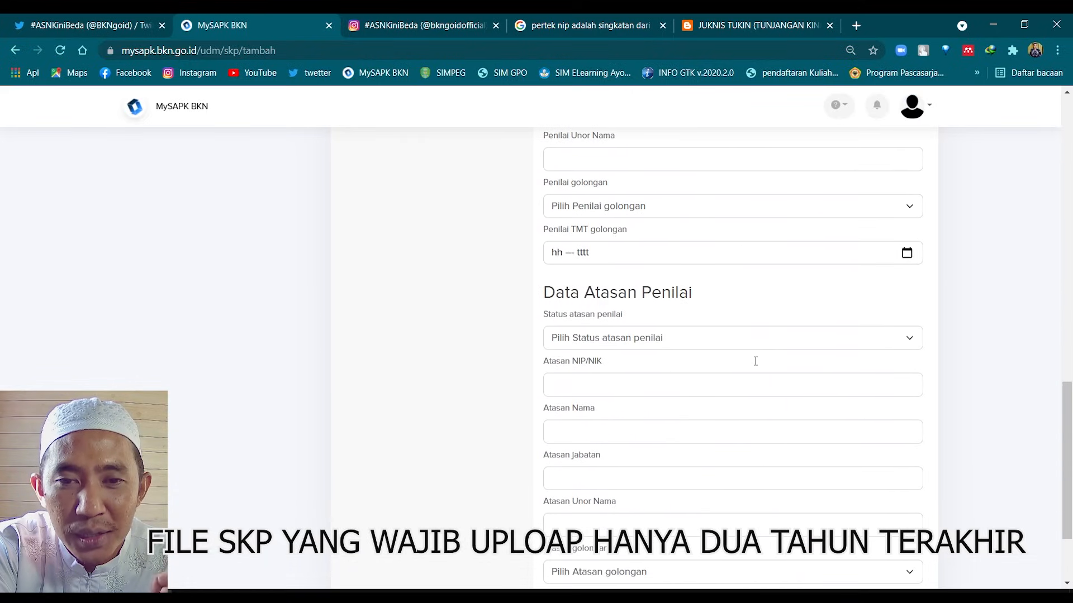
scroll(822, 500, up, 15)
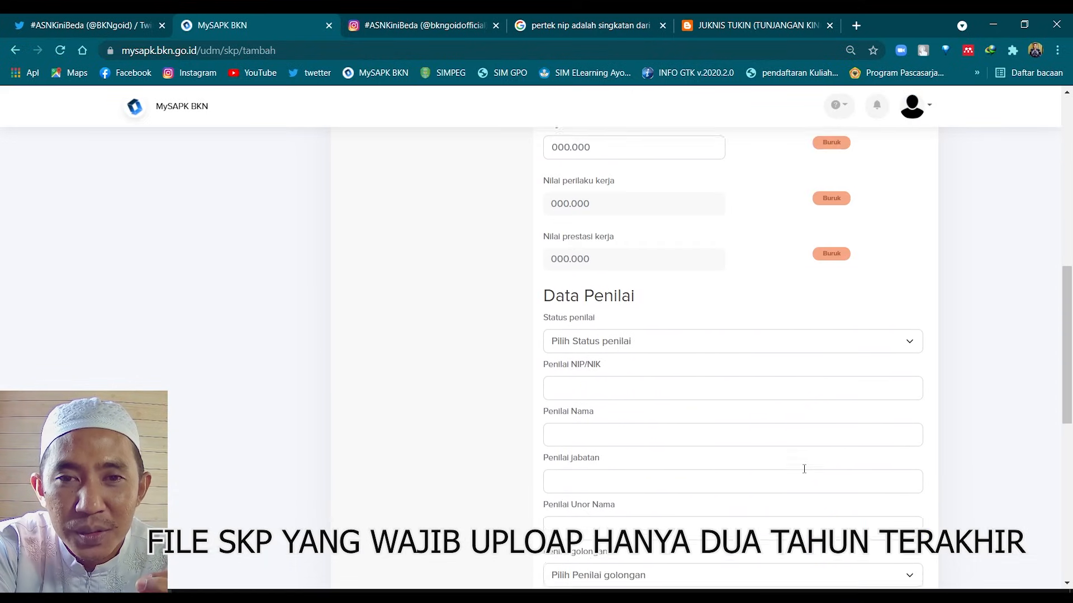
scroll(803, 469, down, 5)
scroll(803, 469, down, 5)
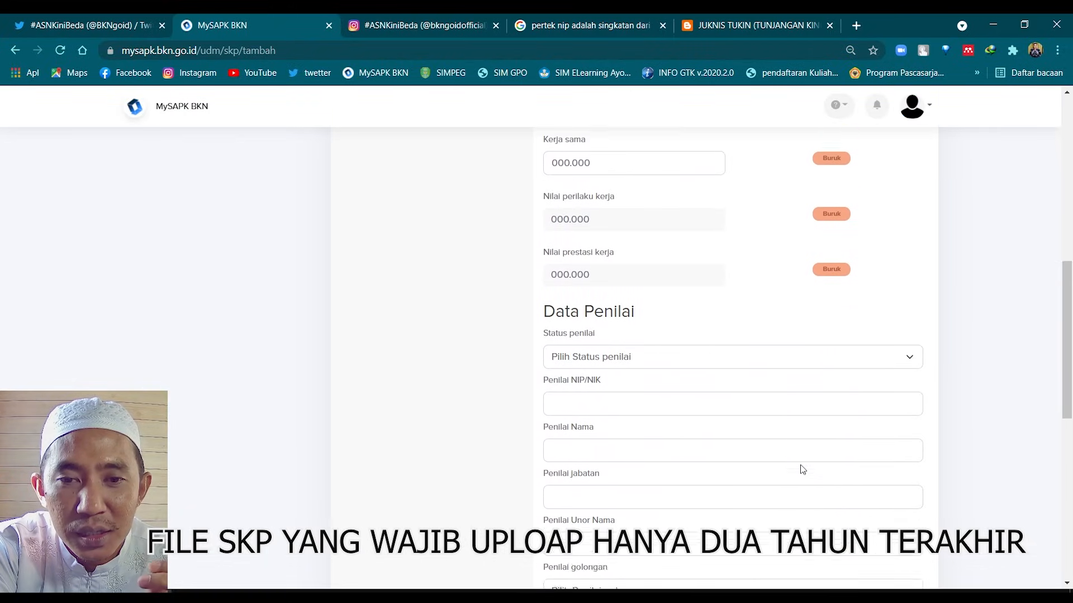
click(601, 328)
click(570, 340)
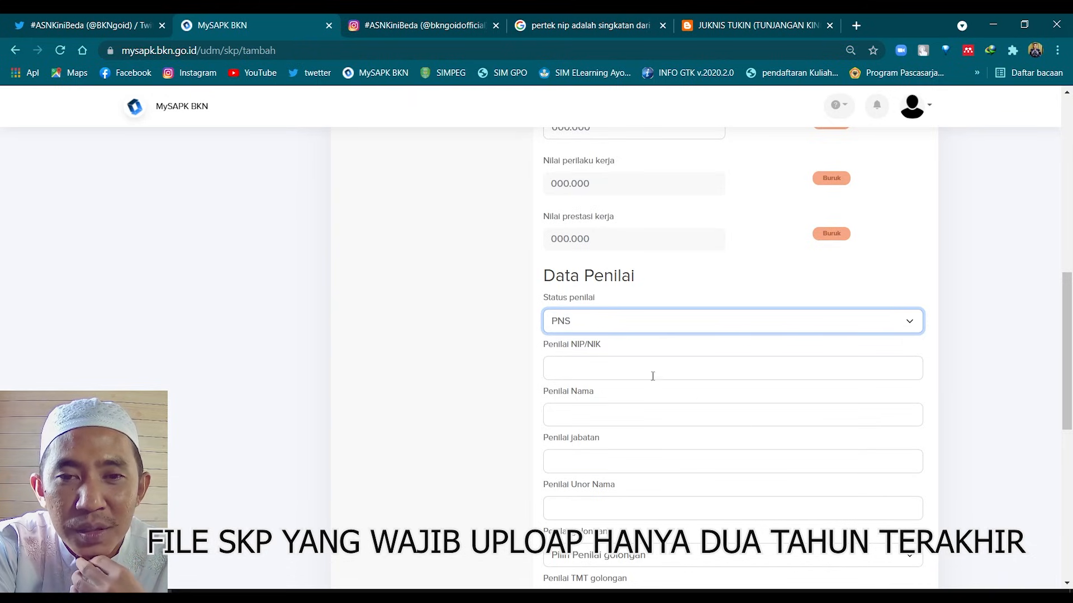
Step through the assessor's name, position and NIP/NIK fields without filling them
scroll(563, 360, down, 1)
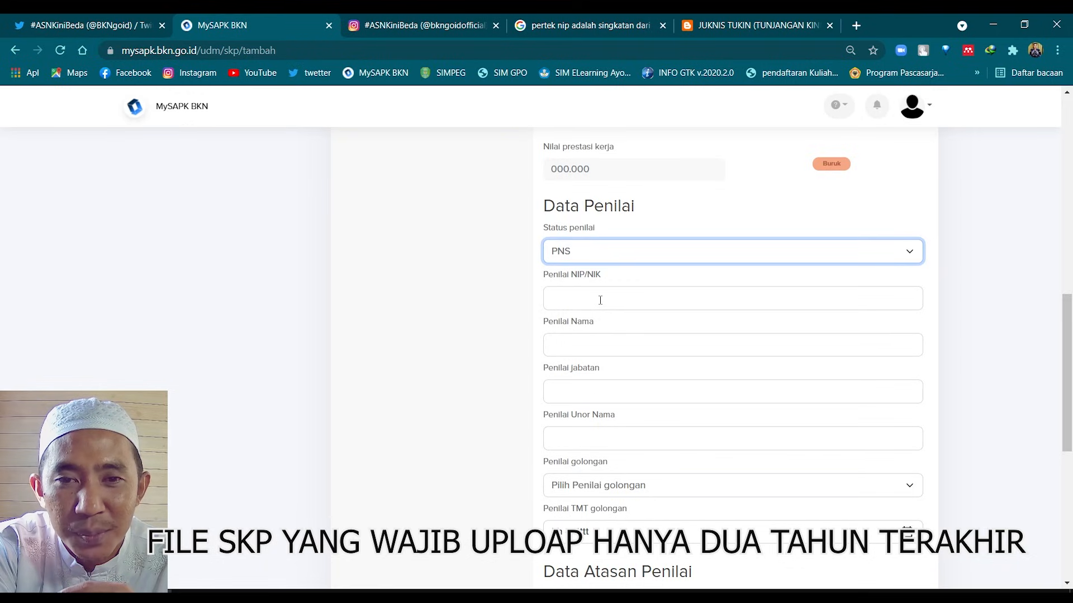
click(601, 350)
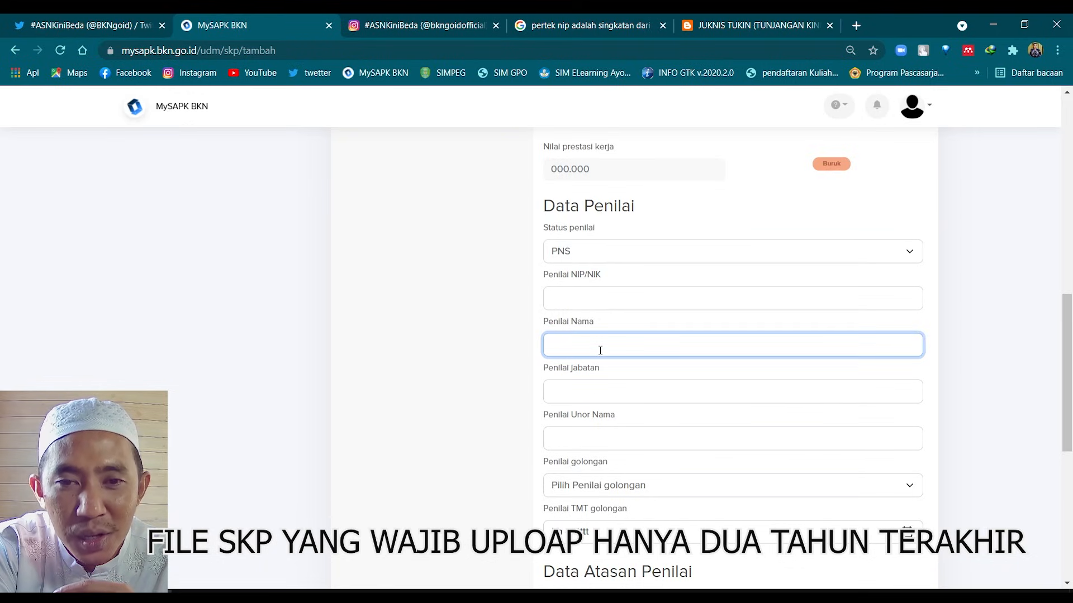
click(602, 394)
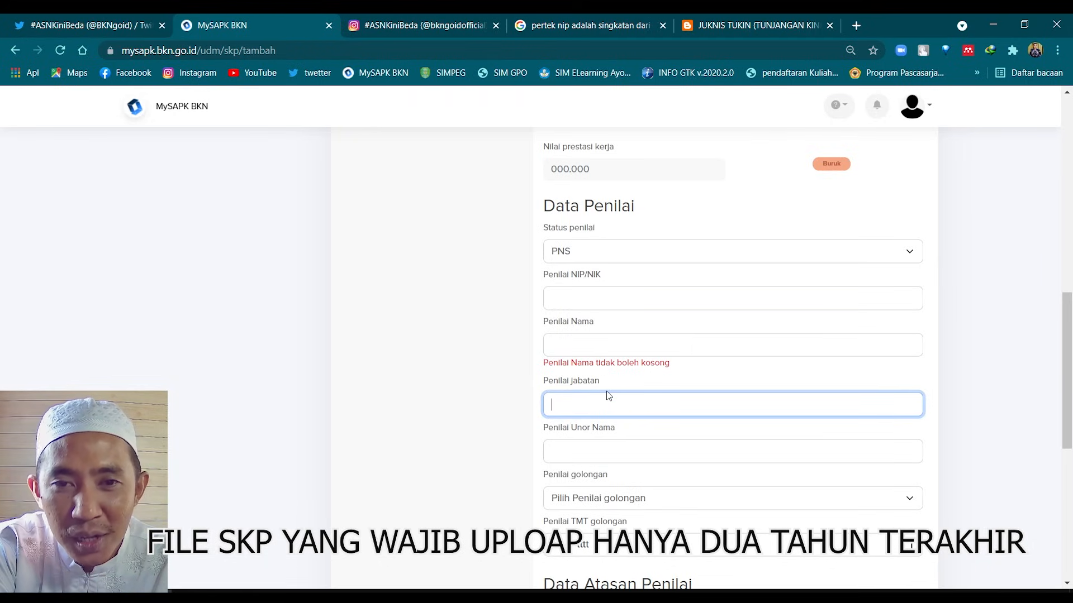
click(605, 294)
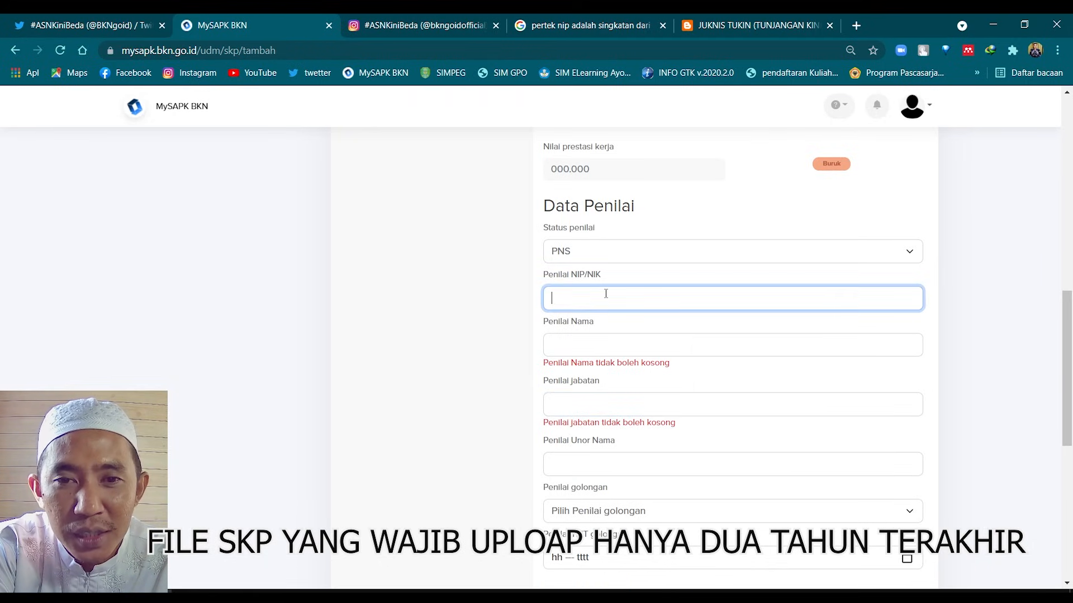
click(599, 349)
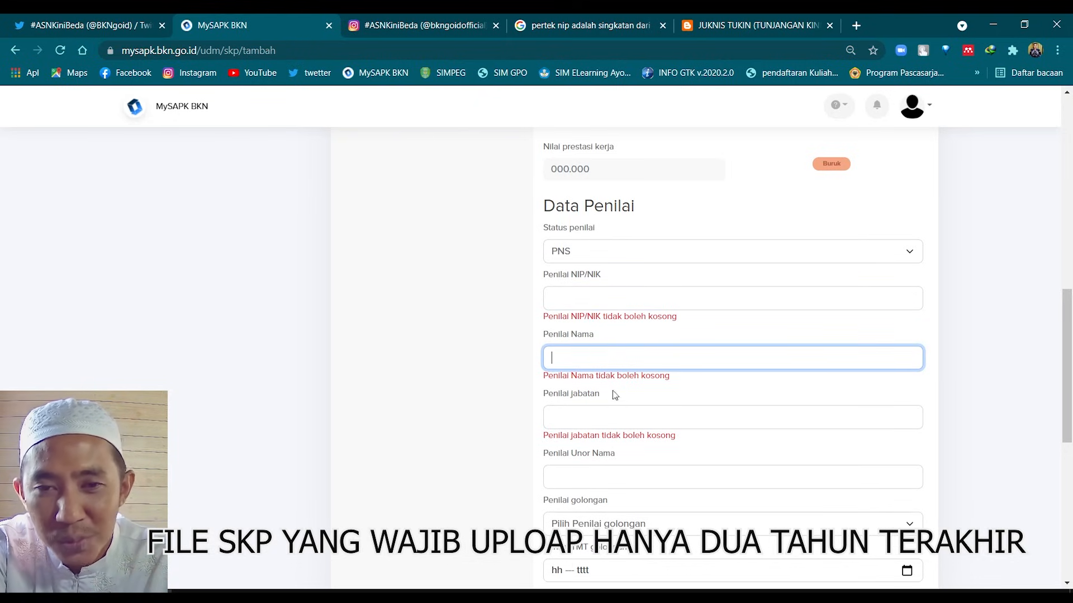
click(613, 421)
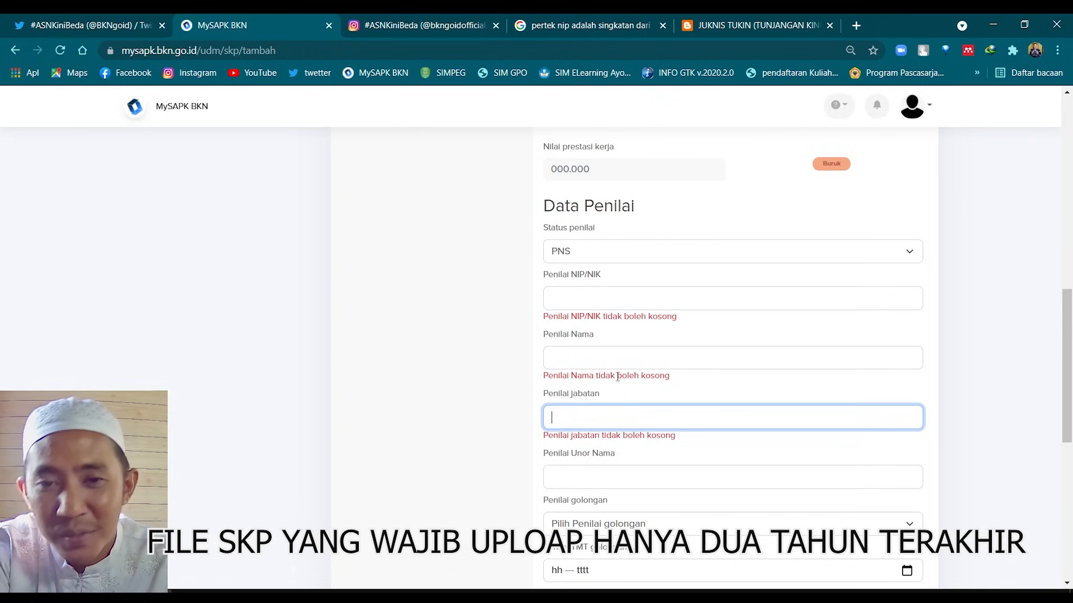
Move past the assessor's work unit and golongan fields, leaving them blank, to the Data Atasan Penilai section
scroll(617, 385, down, 1)
click(596, 406)
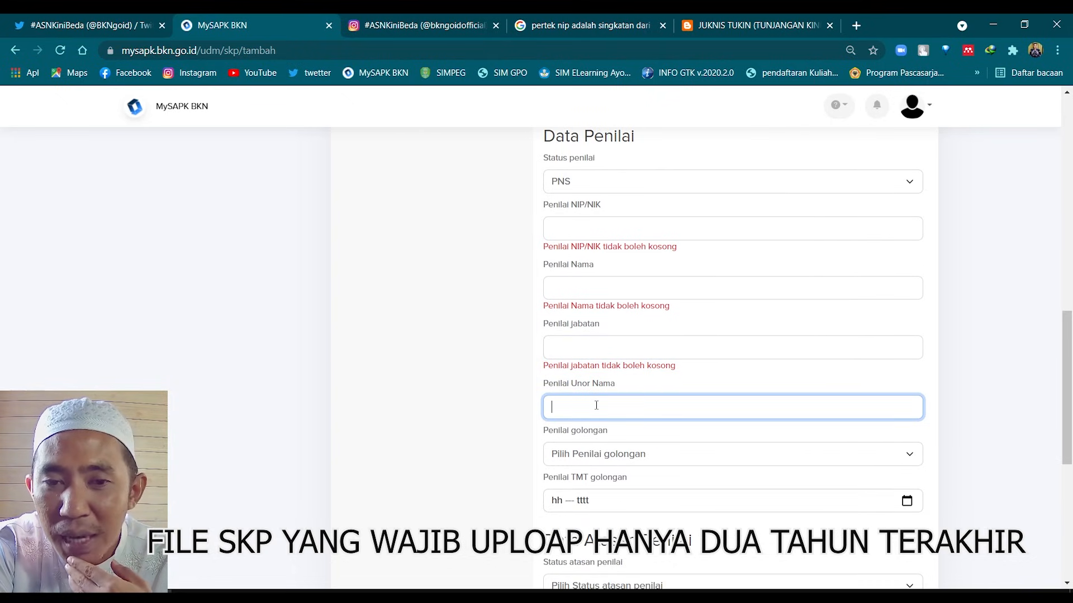
scroll(596, 406, down, 1)
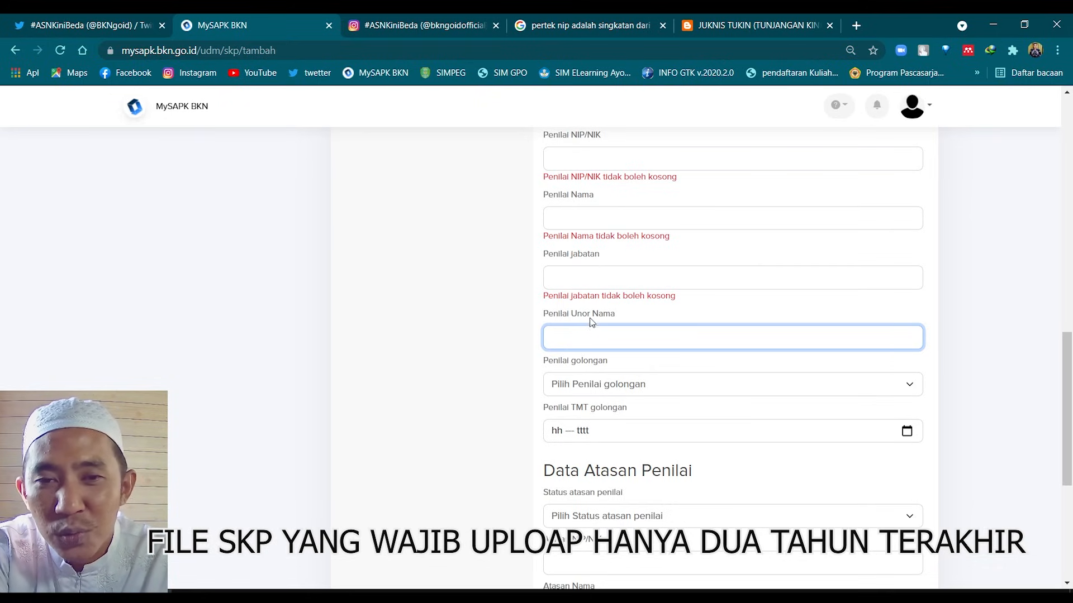
scroll(609, 378, down, 1)
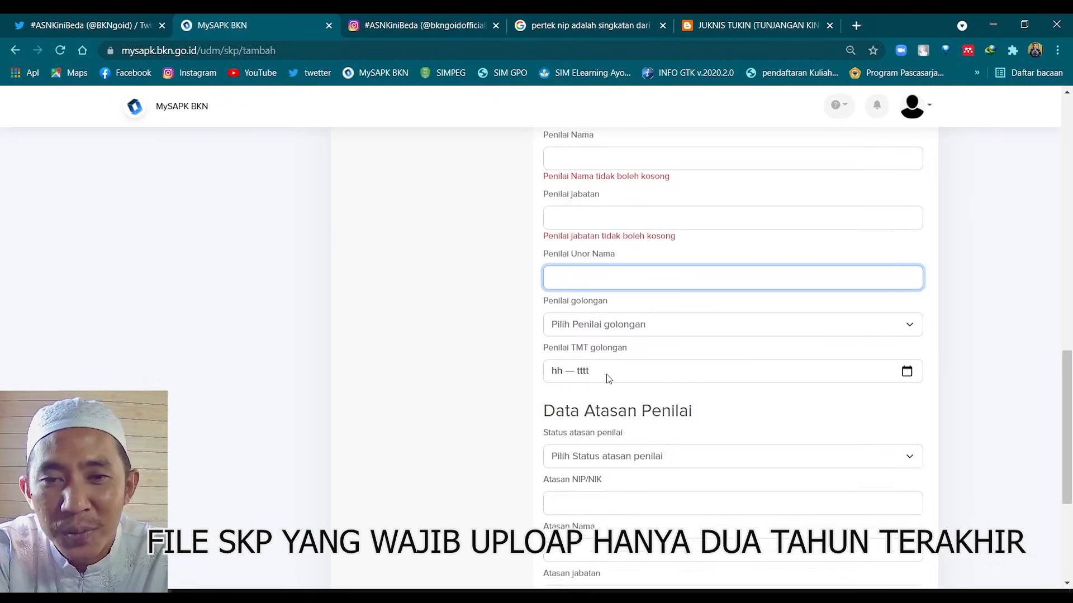
click(608, 317)
click(630, 305)
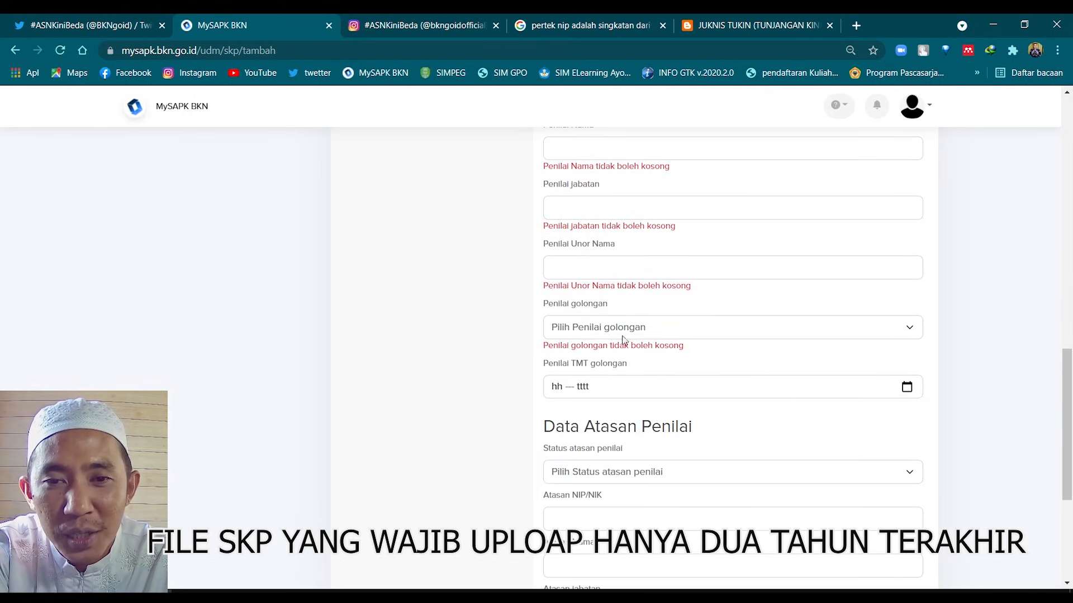
scroll(612, 389, down, 2)
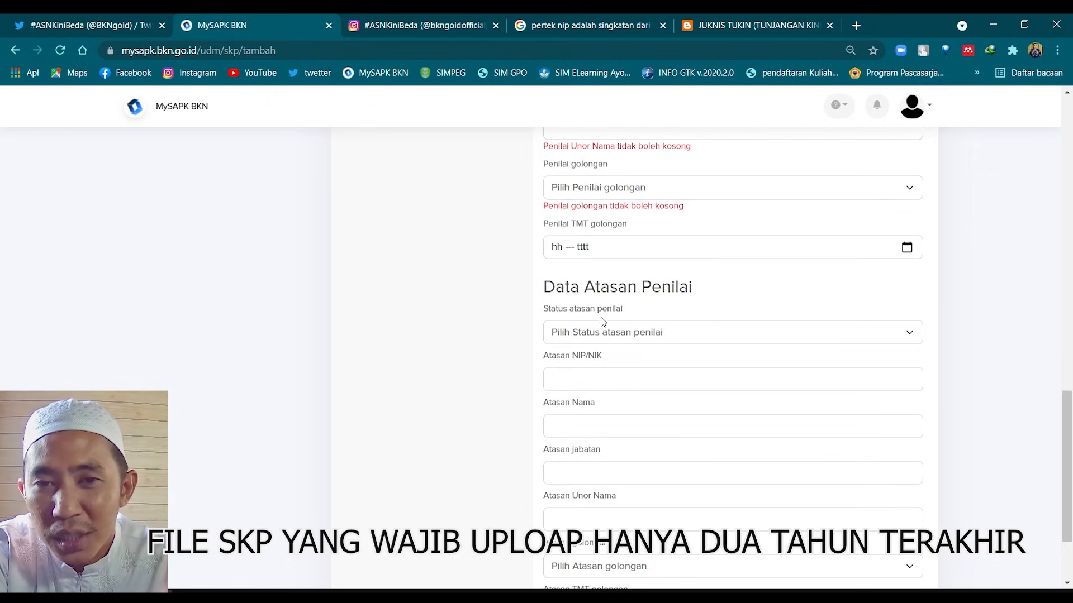
Set the superior's status to PNS, position 'Kepala Bidang Ketenagaan', and enter a person's name as unit name
click(612, 345)
click(609, 350)
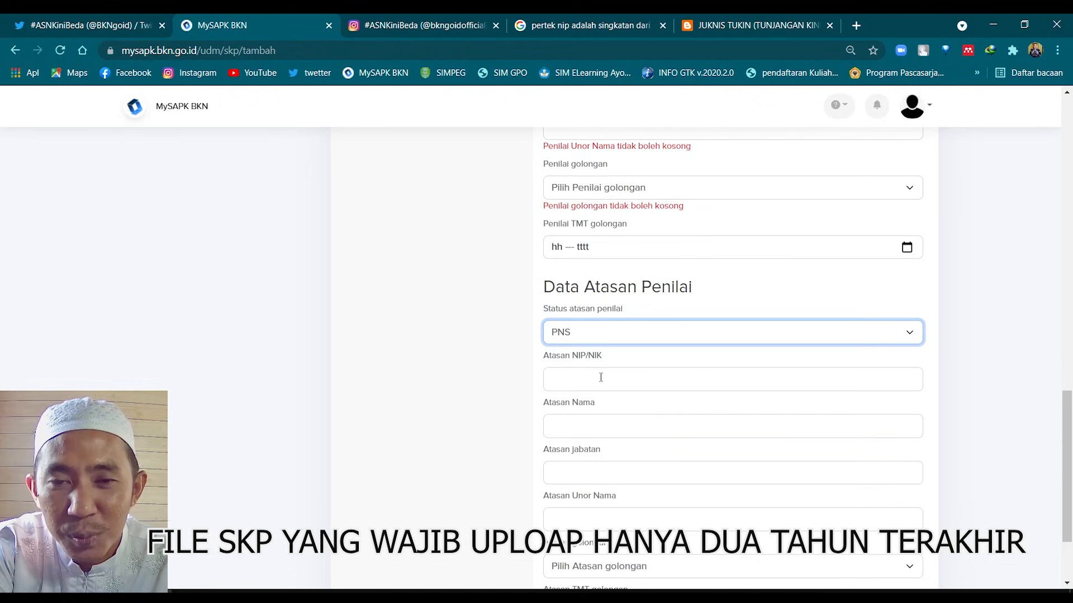
scroll(602, 378, down, 1)
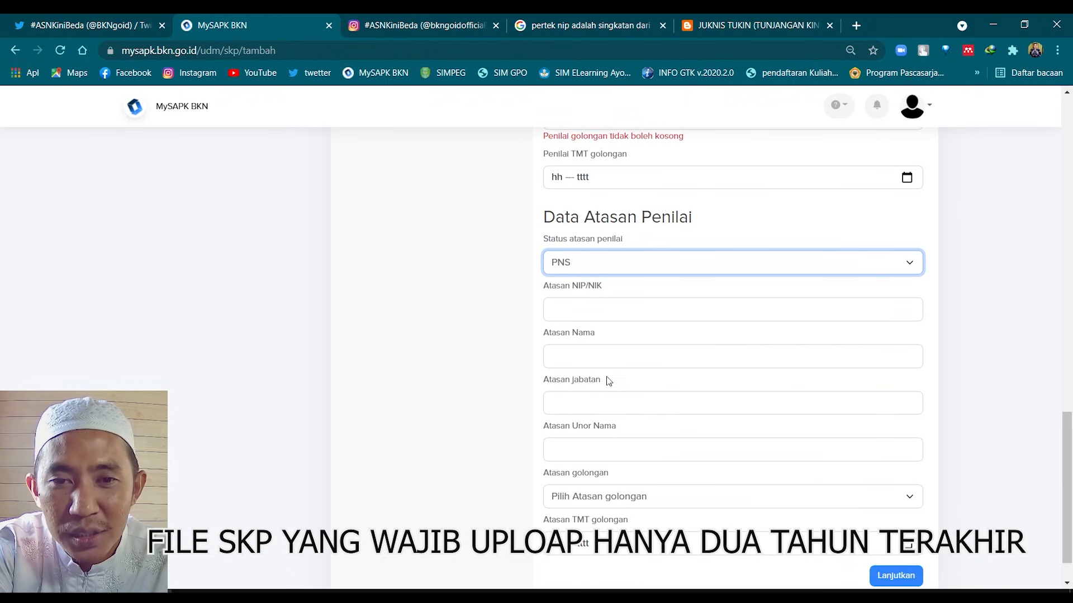
click(603, 407)
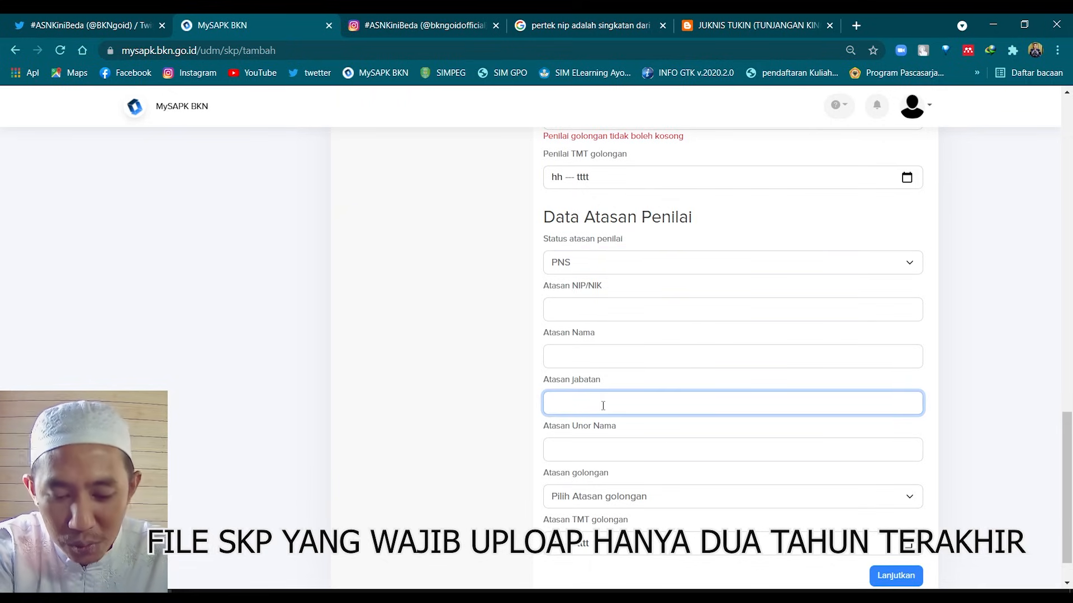
text(Kepala Bidang Ketenagaan)
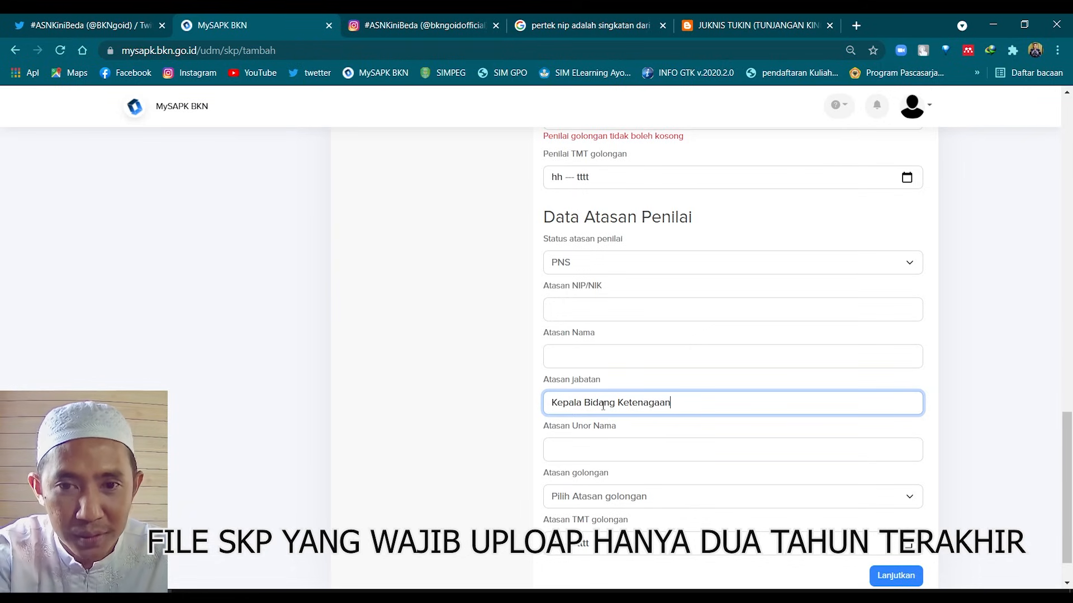
click(618, 458)
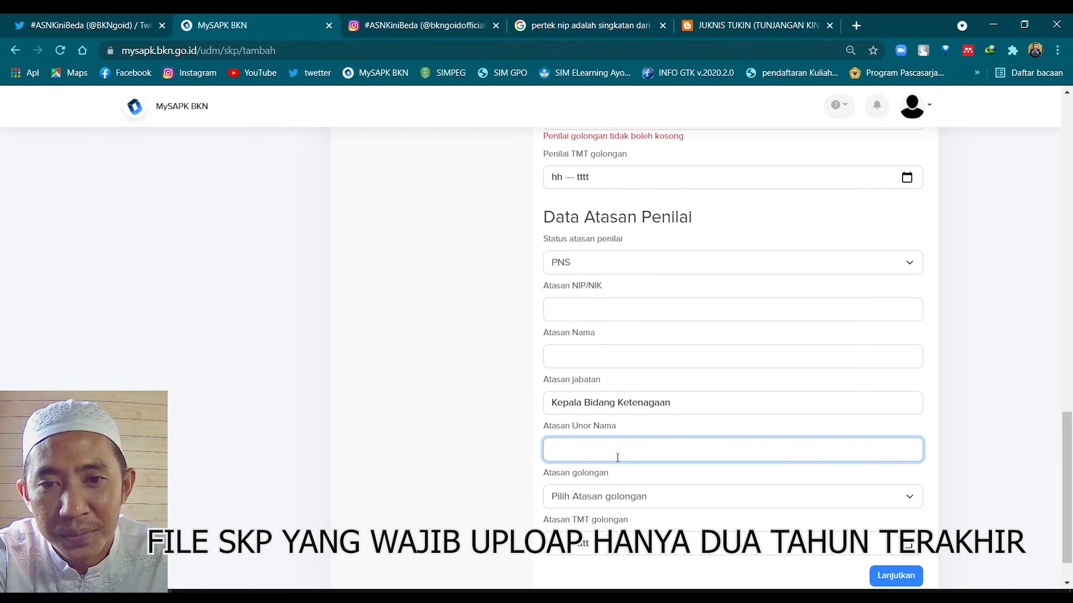
scroll(698, 367, down, 1)
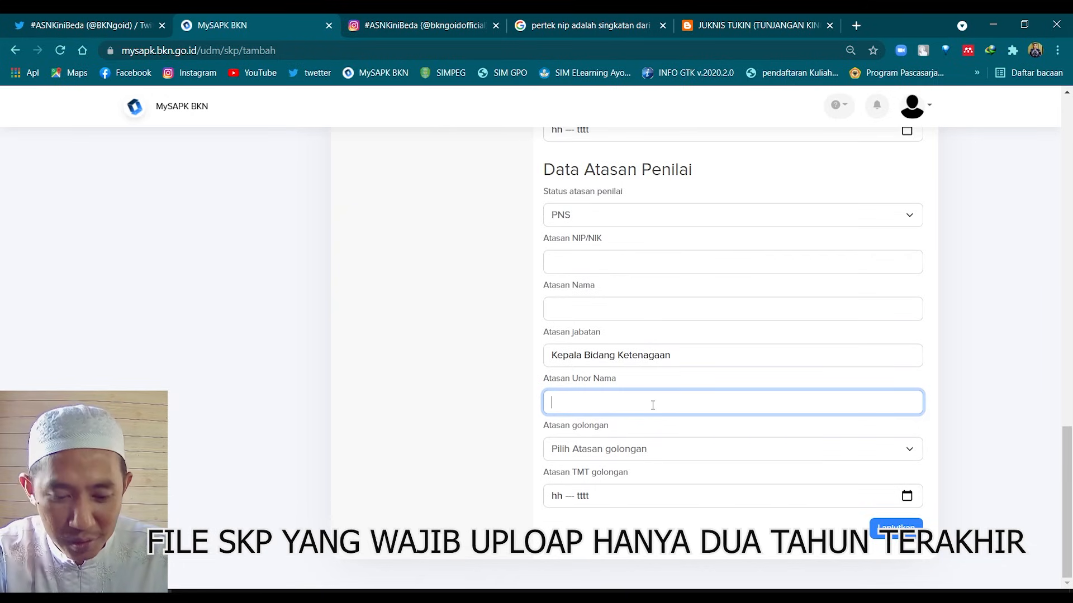
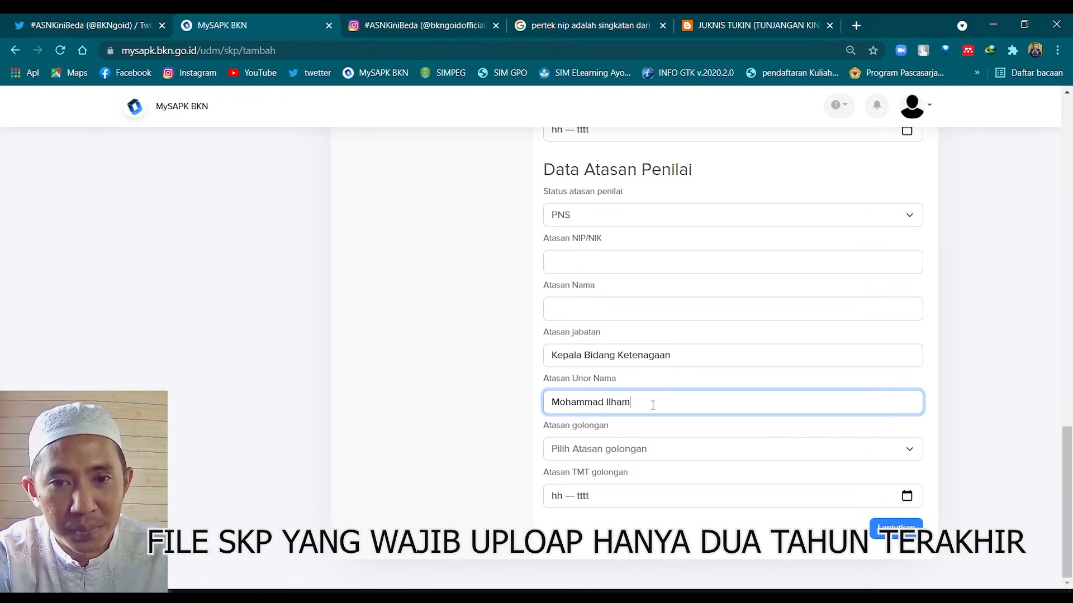
Set the superior's rank (Atasan golongan) to IV/a and review the filled form
click(605, 453)
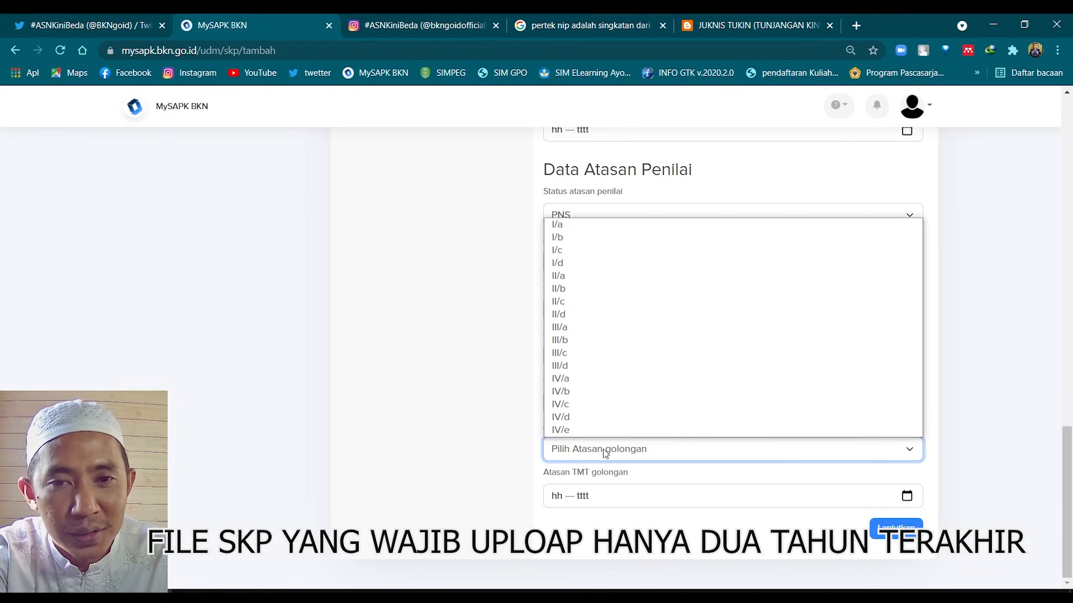
click(593, 381)
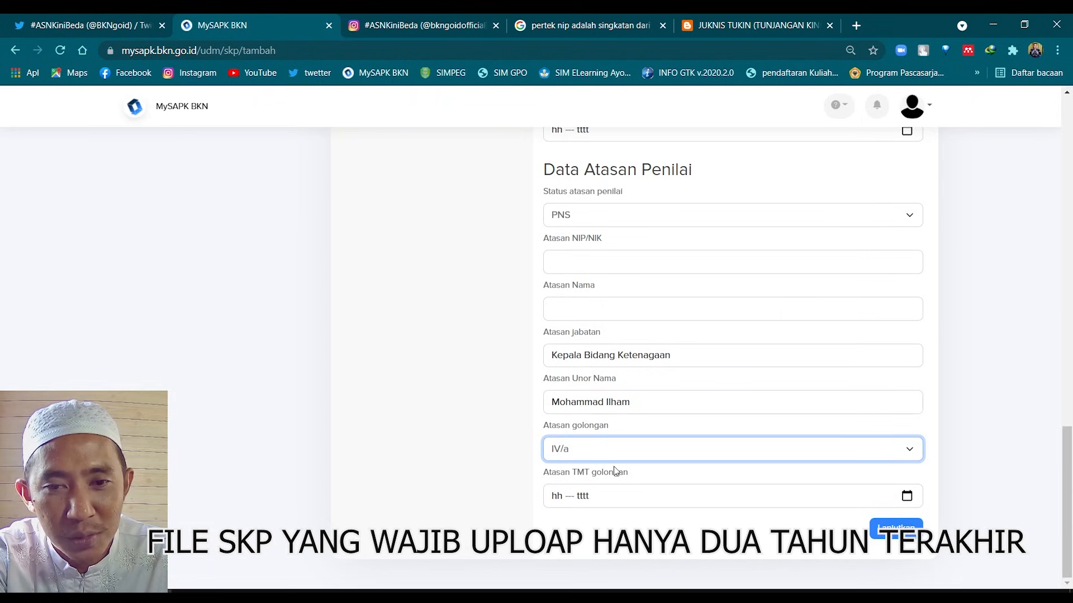
click(644, 455)
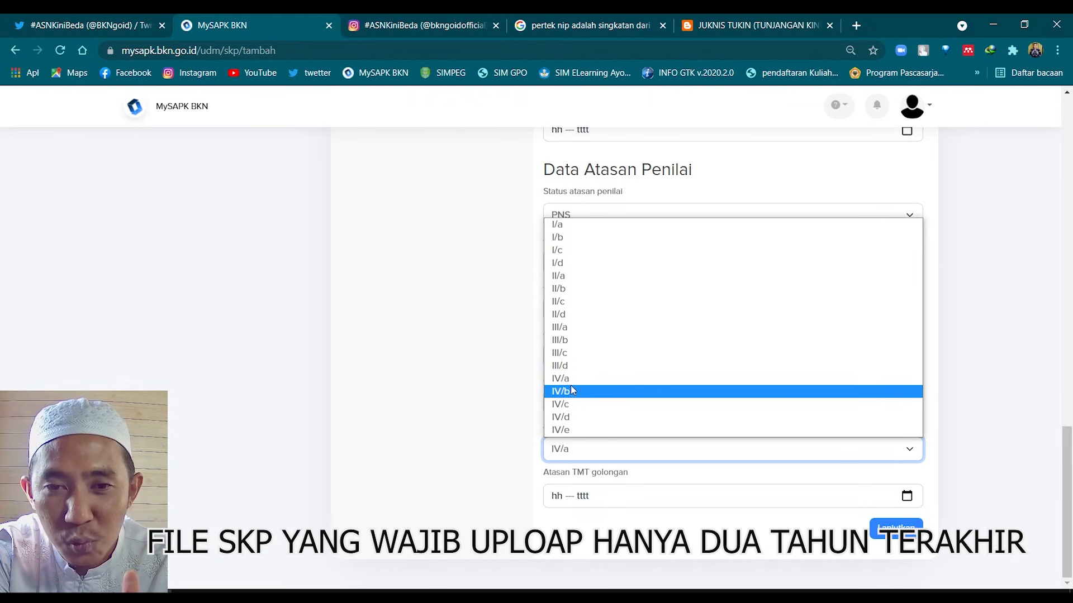
click(571, 380)
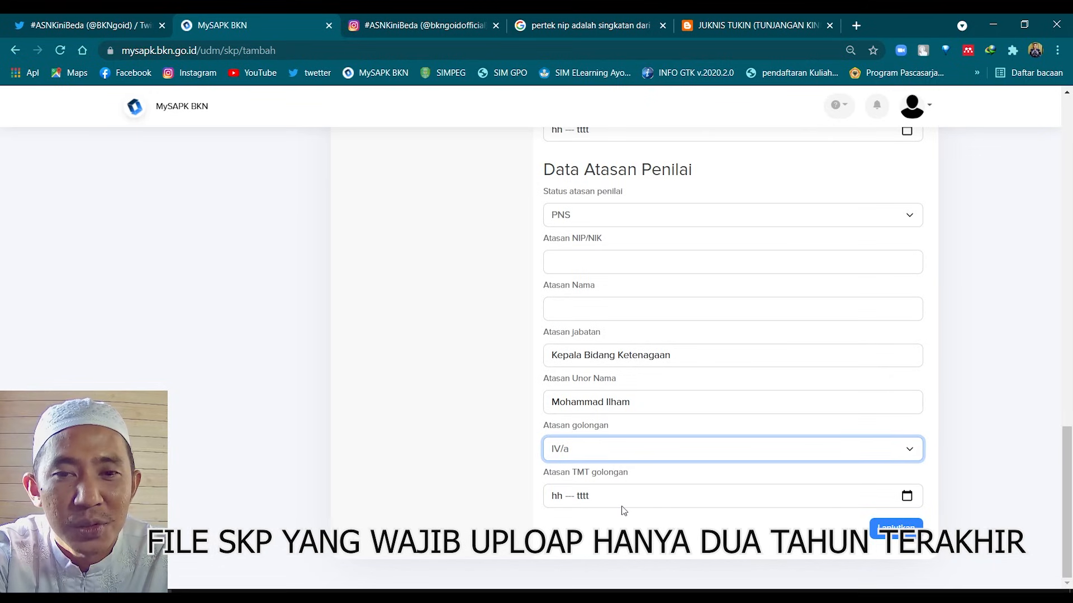
scroll(709, 383, up, 5)
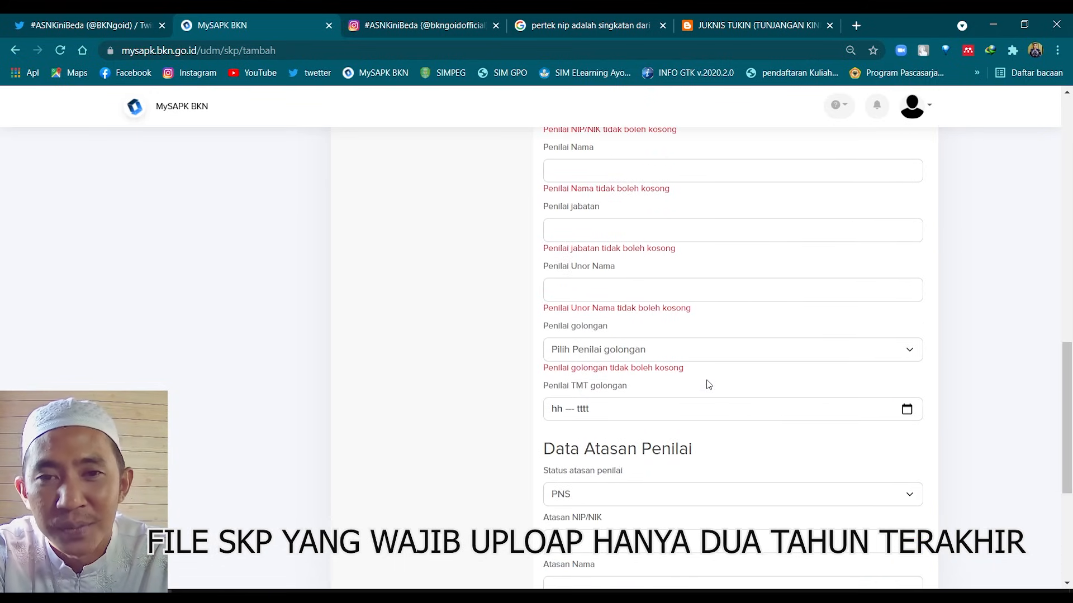
scroll(721, 455, down, 3)
scroll(725, 475, down, 1)
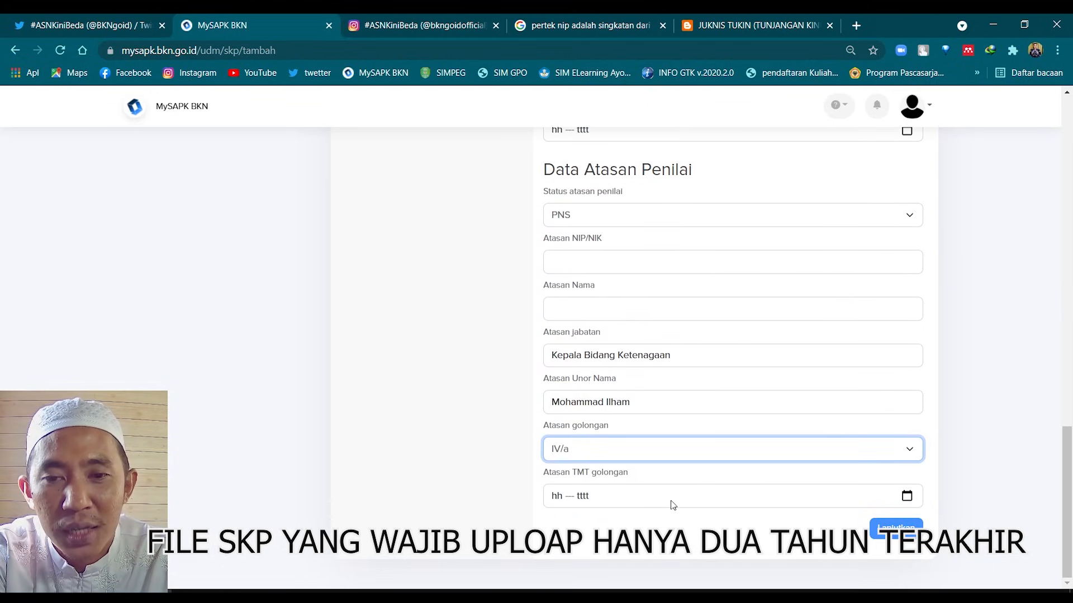
scroll(580, 461, up, 3)
scroll(580, 461, up, 15)
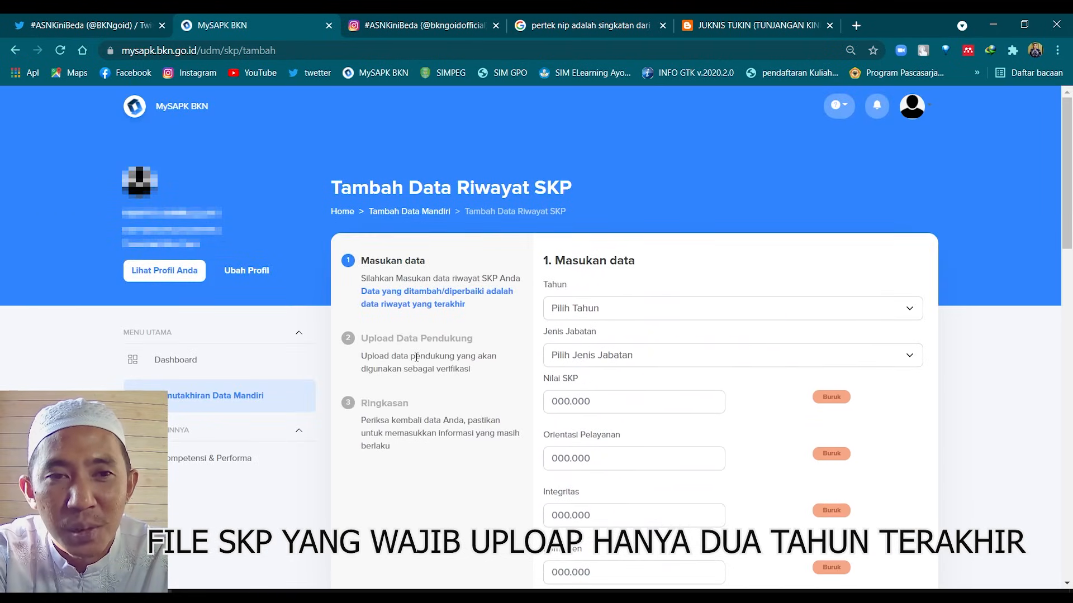
Return to the self-update categories and open the empty Riwayat Penghargaan awards history
key(alt+Left)
key(alt+Left)
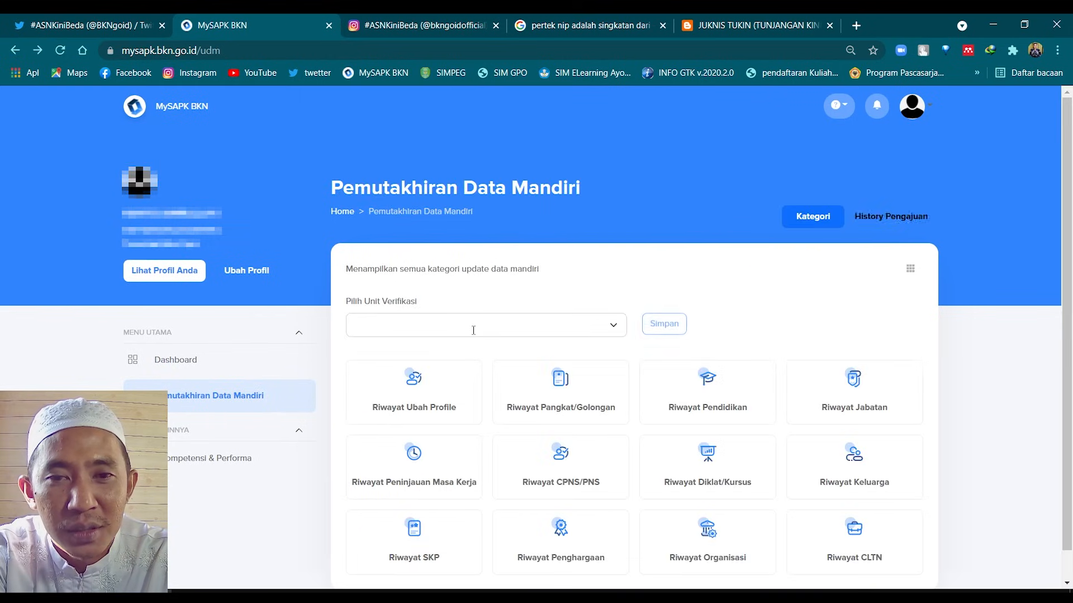
scroll(518, 388, down, 1)
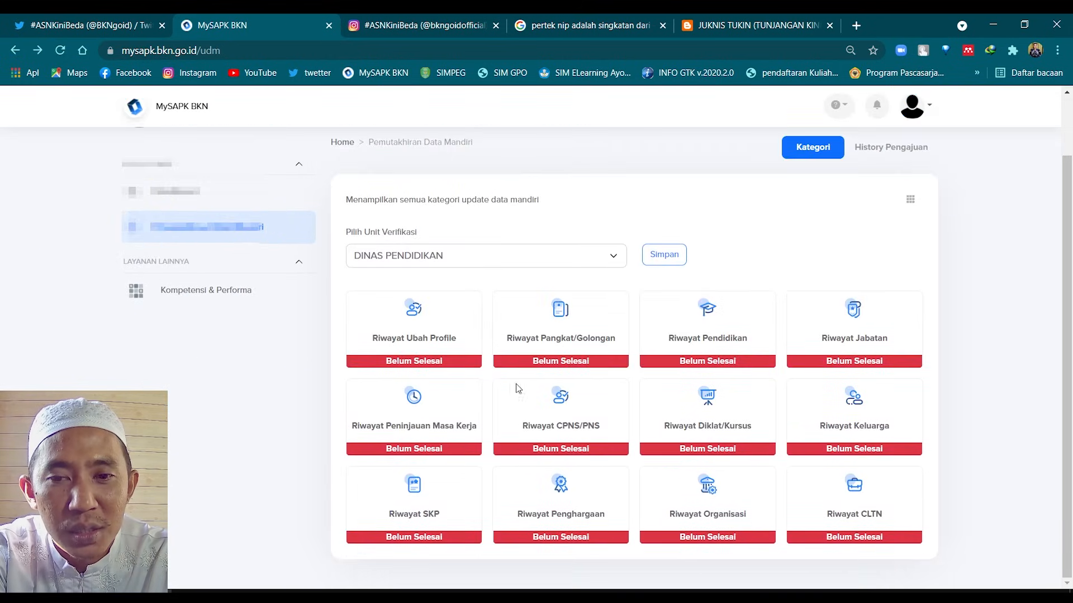
click(580, 499)
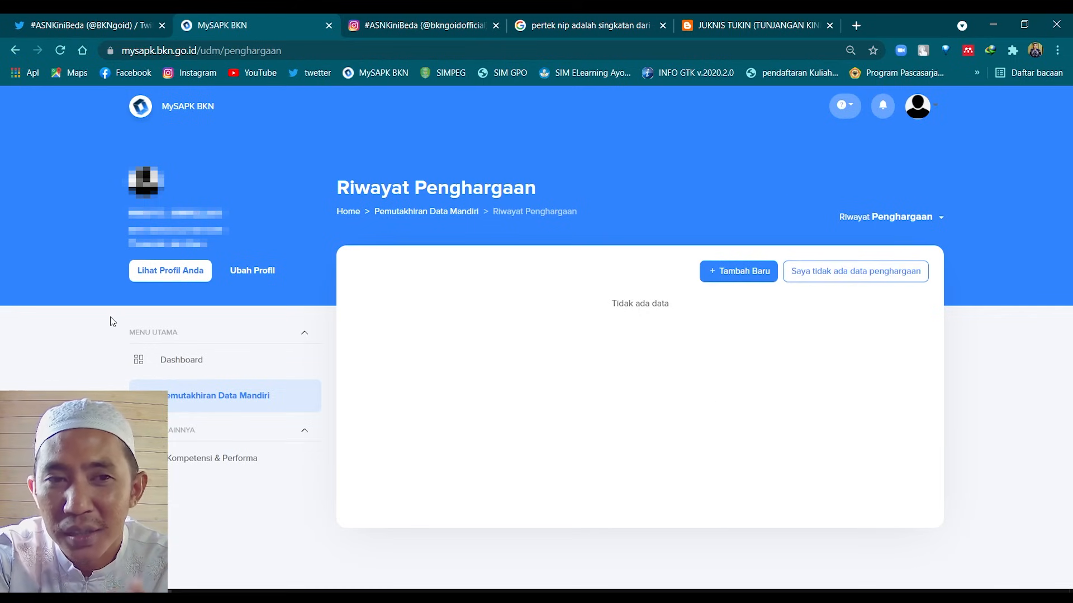
Open Riwayat Organisasi from the category list and start a new organisation entry
key(alt+Left)
scroll(760, 520, down, 3)
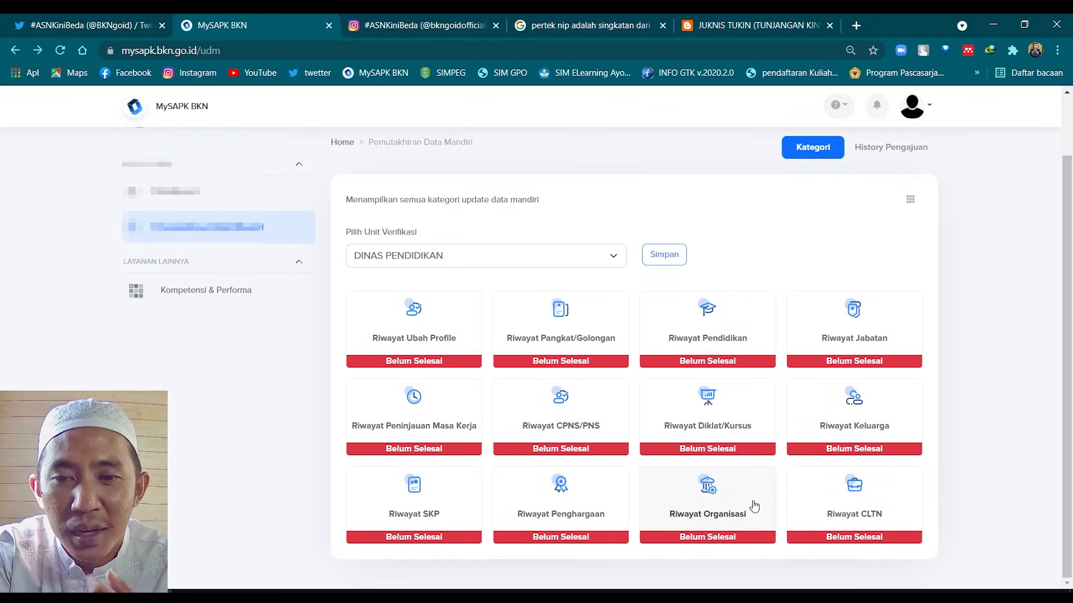
click(725, 499)
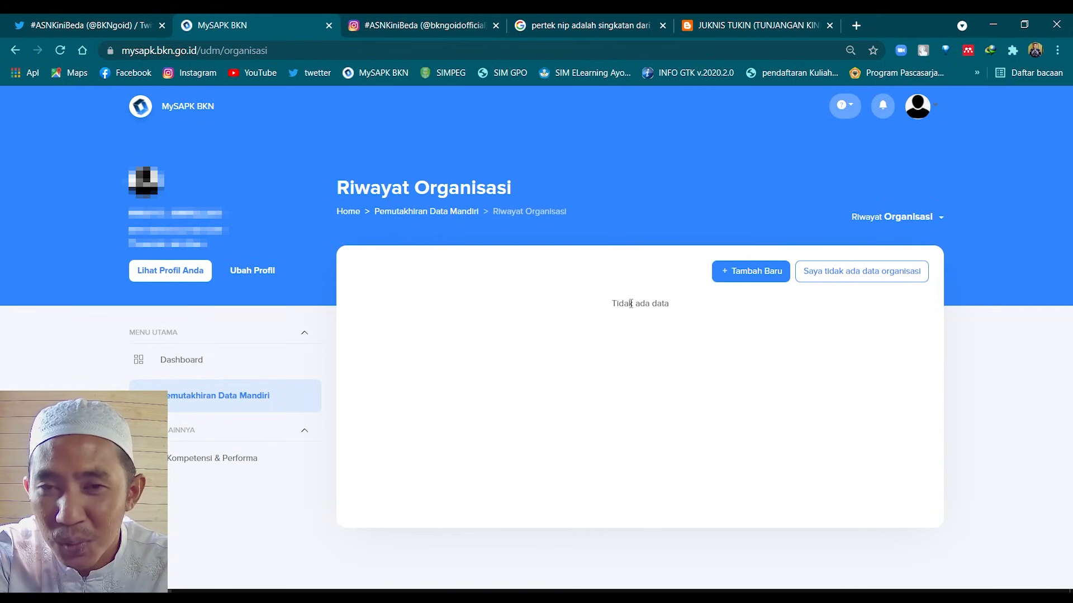
click(751, 271)
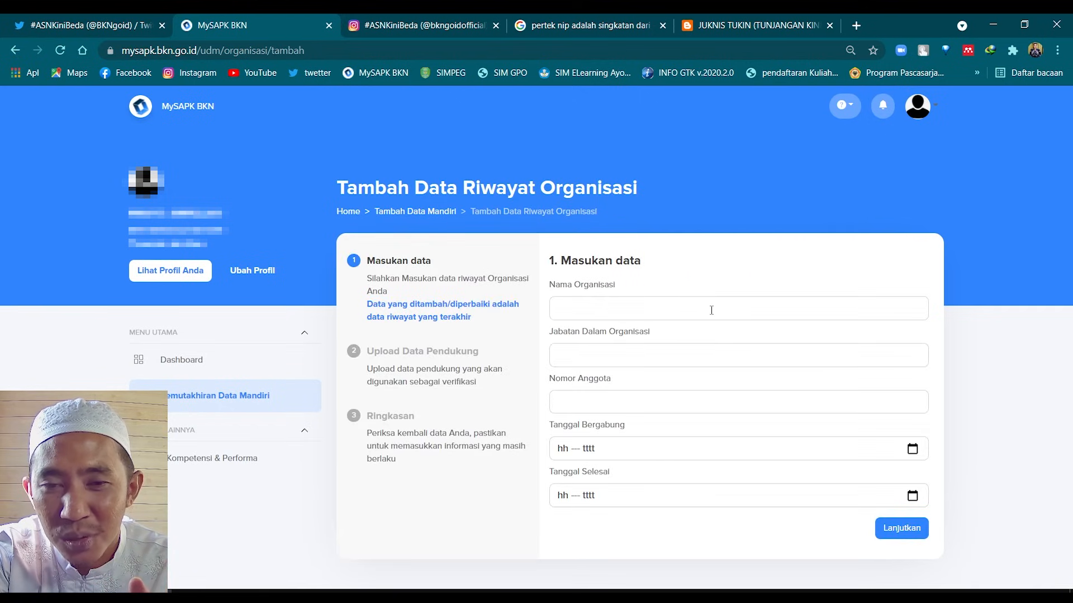
Look at the organisation position and membership number fields, then leave the entry unsaved
click(598, 360)
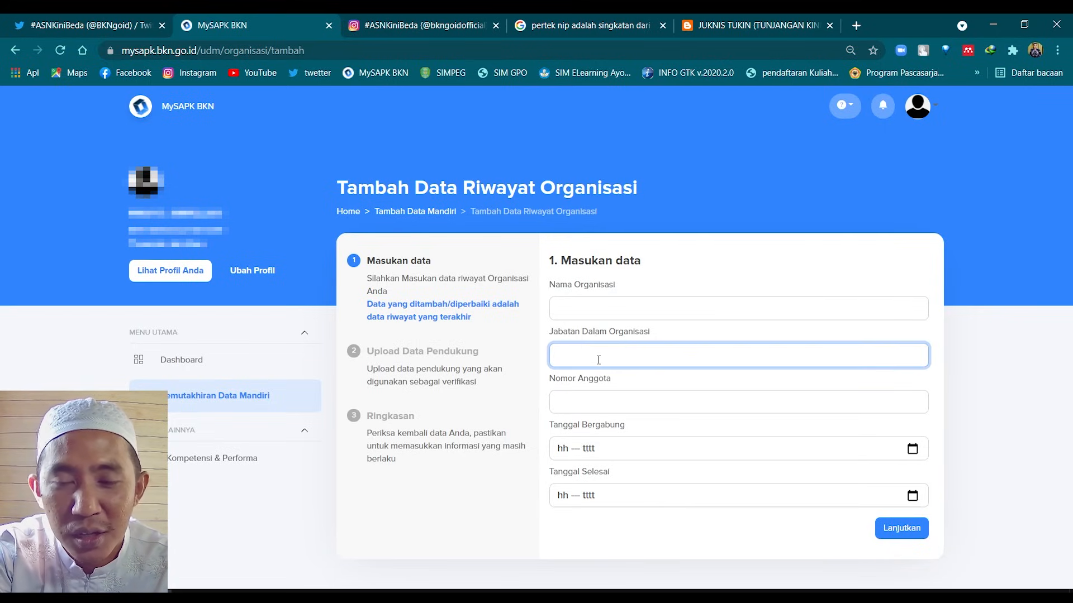
click(608, 405)
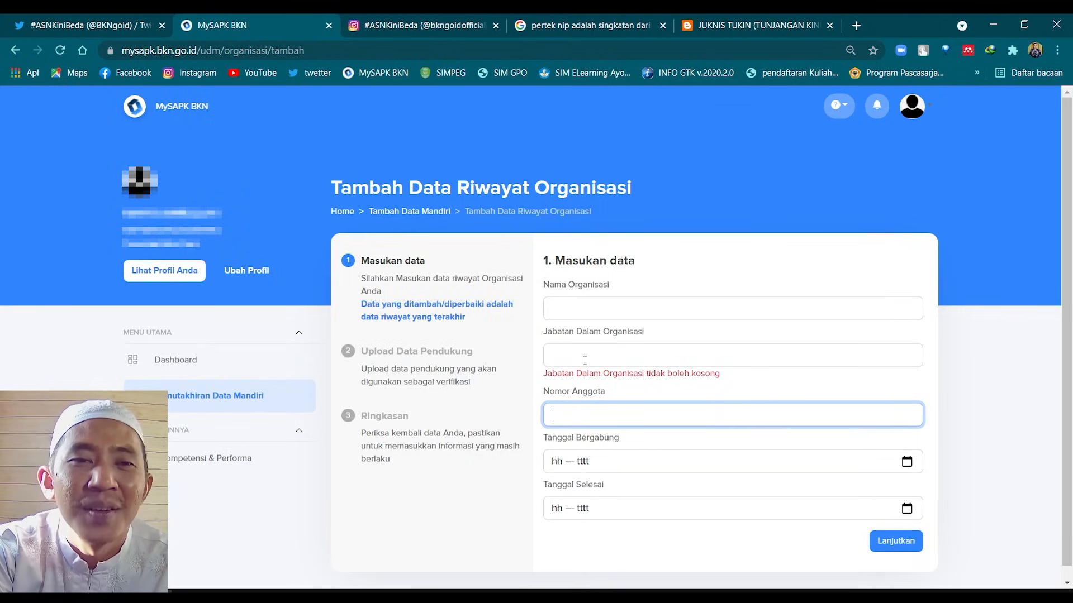
key(alt+Left)
key(alt+Left)
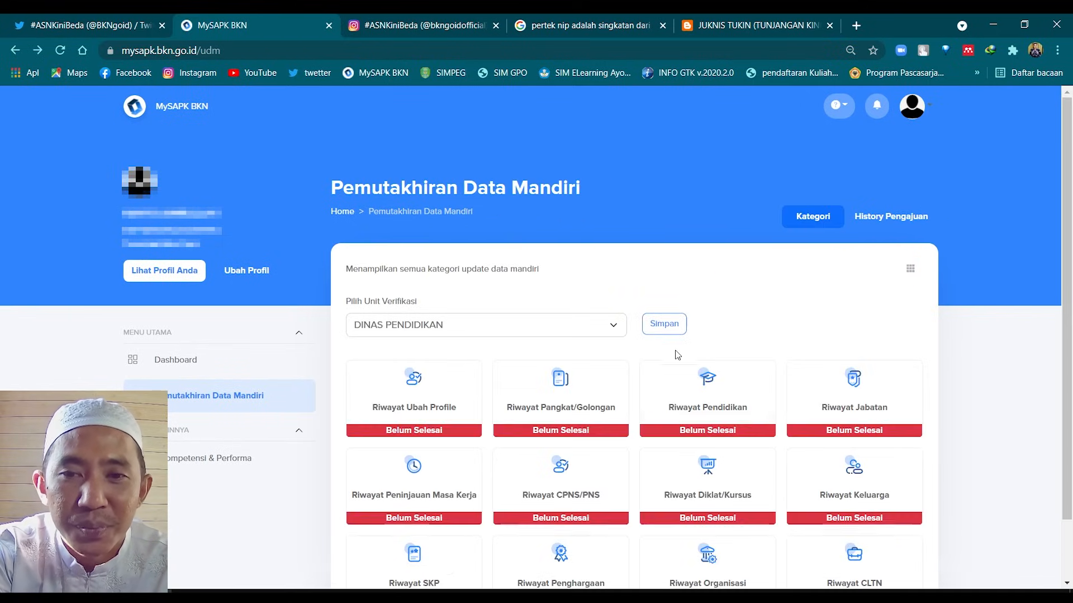
scroll(678, 349, down, 3)
click(869, 507)
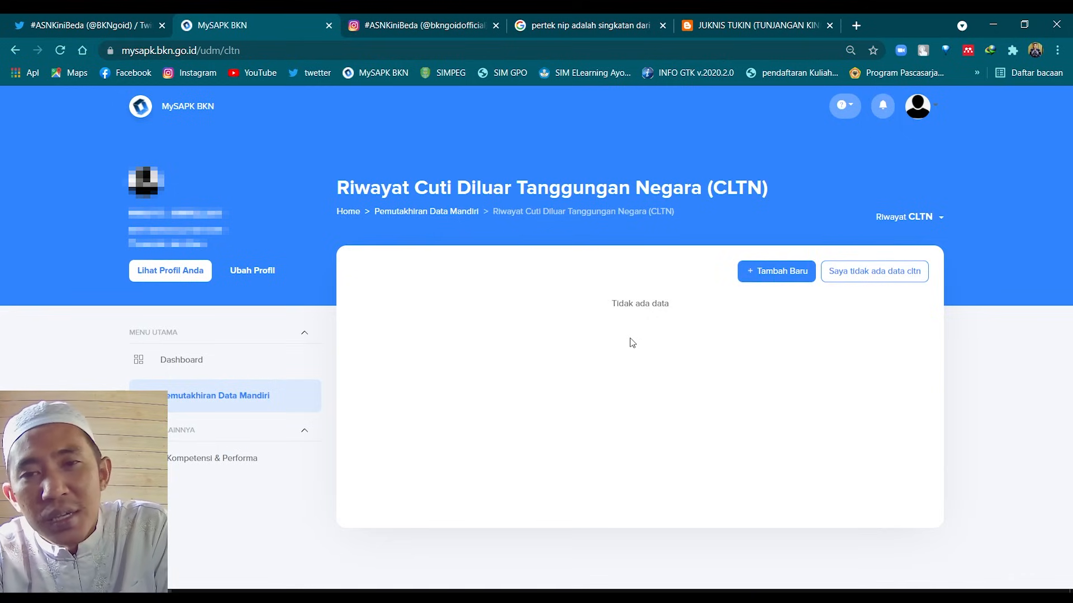
key(alt+Left)
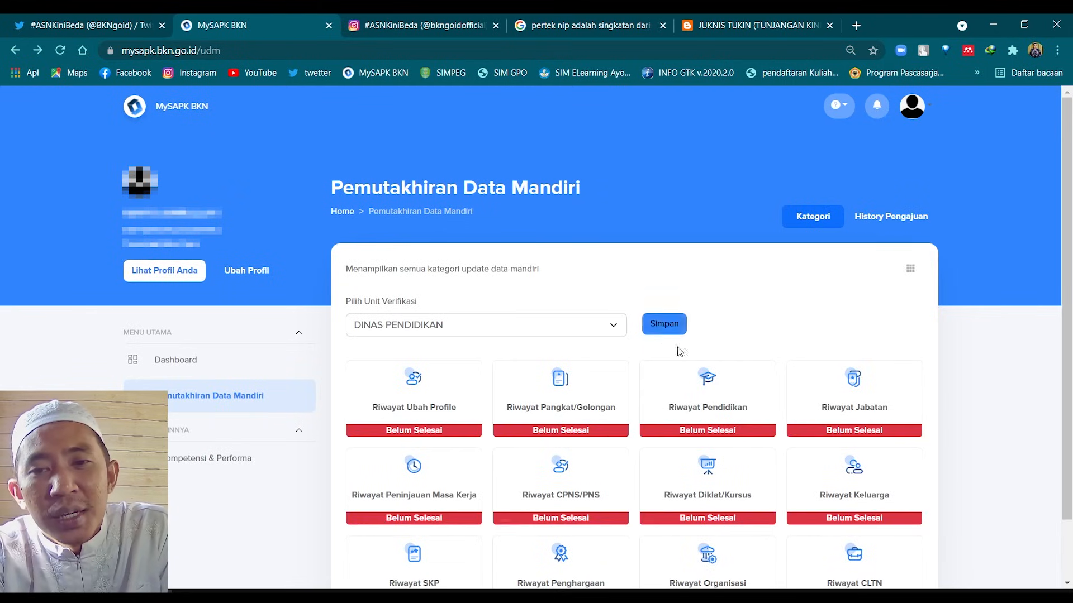
scroll(710, 453, down, 1)
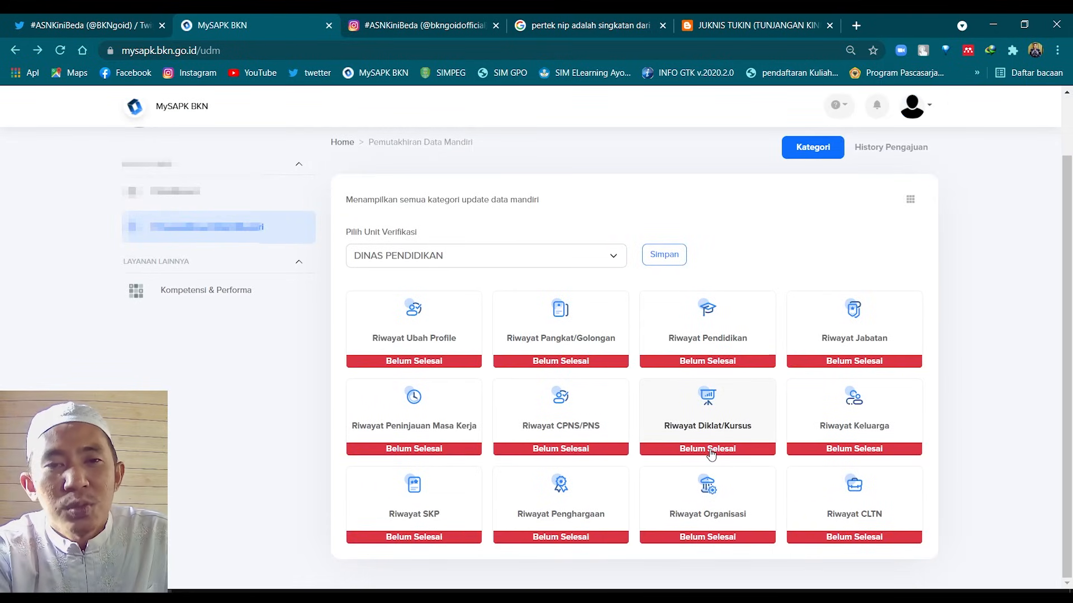